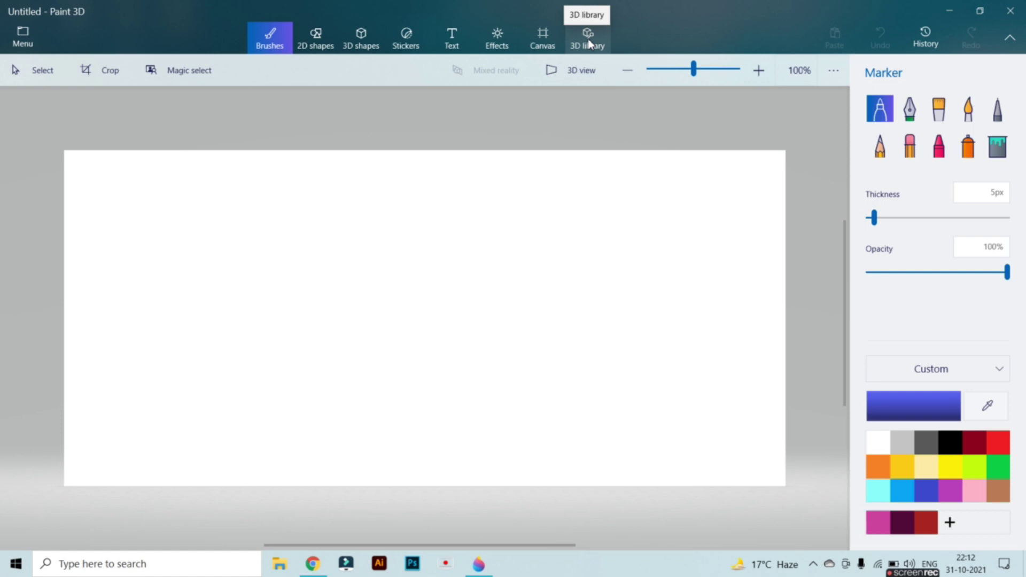
Search the 3D library for "ring", insert the FOC Rings Bearing 17 mm model, and rotate it so its hole faces the front.
{"action": "left_click", "coordinate": [588, 40]}
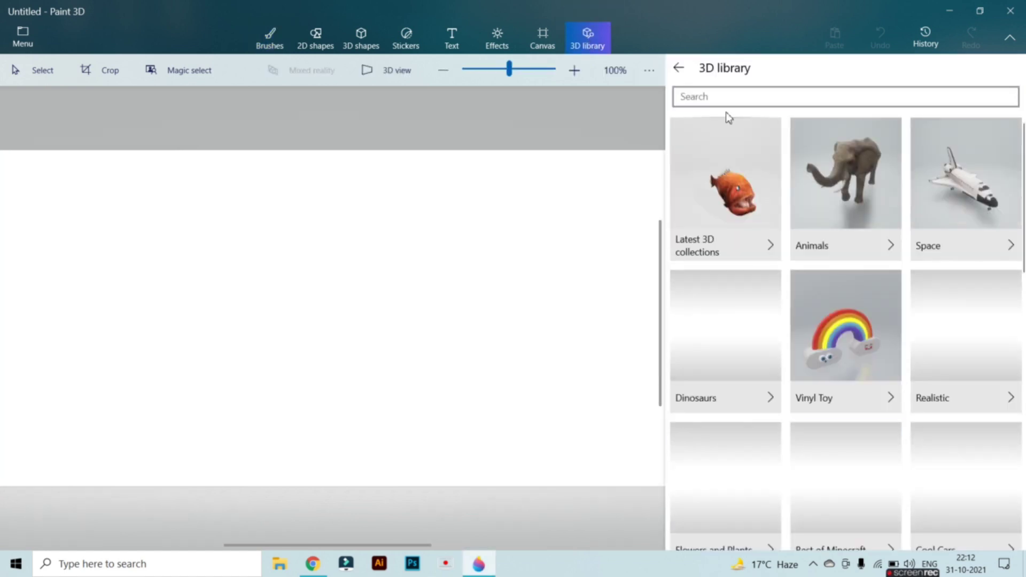
{"action": "left_click", "coordinate": [739, 97]}
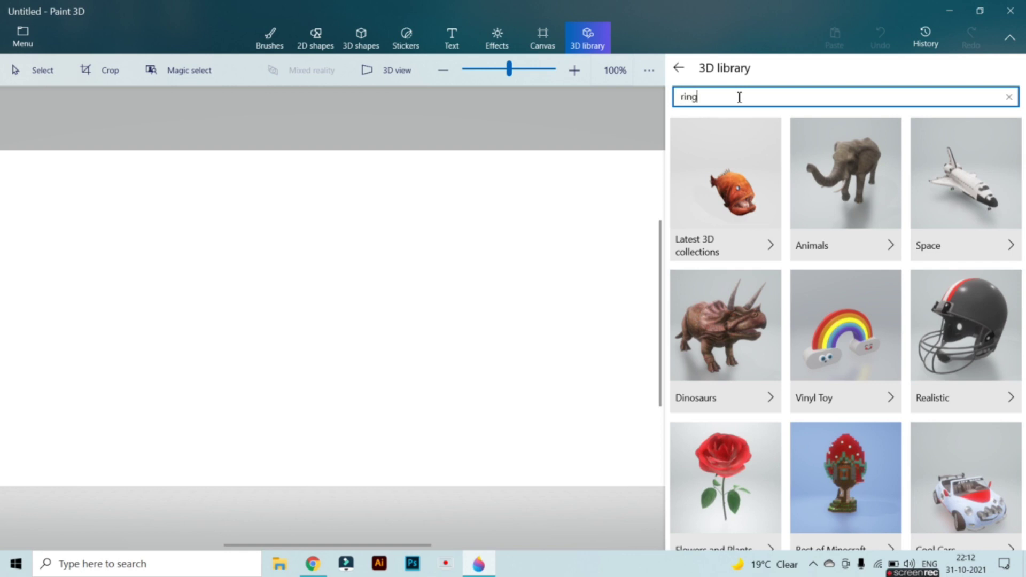
{"action": "key", "text": "Return"}
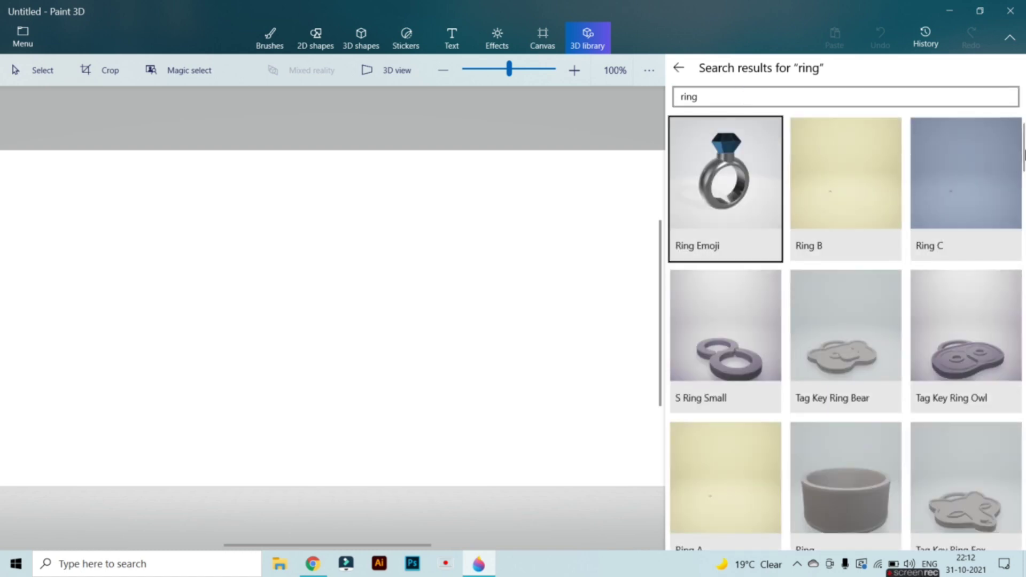
{"action": "scroll", "coordinate": [1021, 177], "scroll_direction": "down", "scroll_amount": 5}
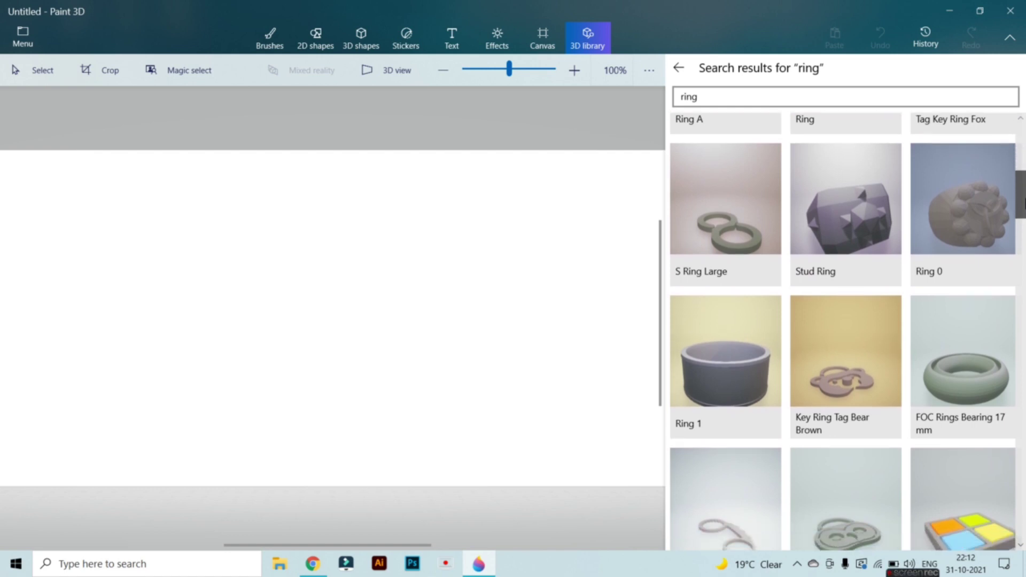
{"action": "left_click", "coordinate": [973, 353]}
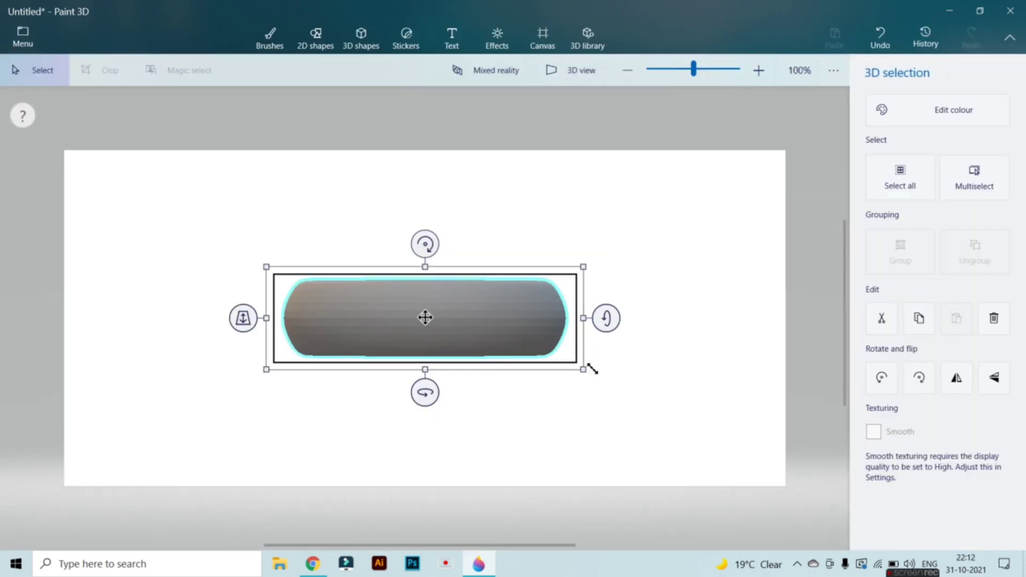
{"action": "left_click_drag", "start_coordinate": [616, 324], "coordinate": [637, 411]}
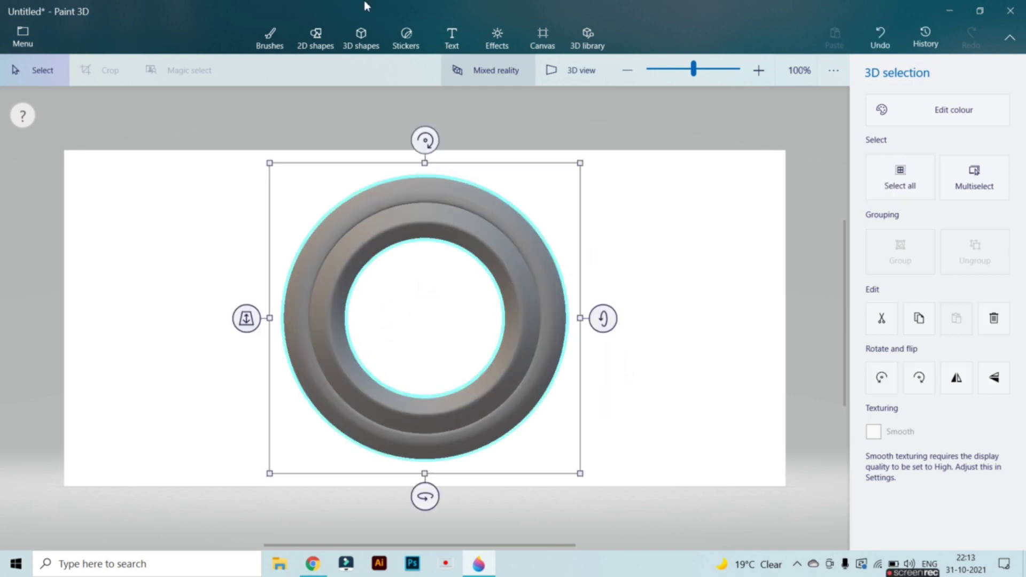
Draw a blue hemisphere beside the ring on the canvas and rotate it so its domed side faces the front.
{"action": "left_click", "coordinate": [357, 41]}
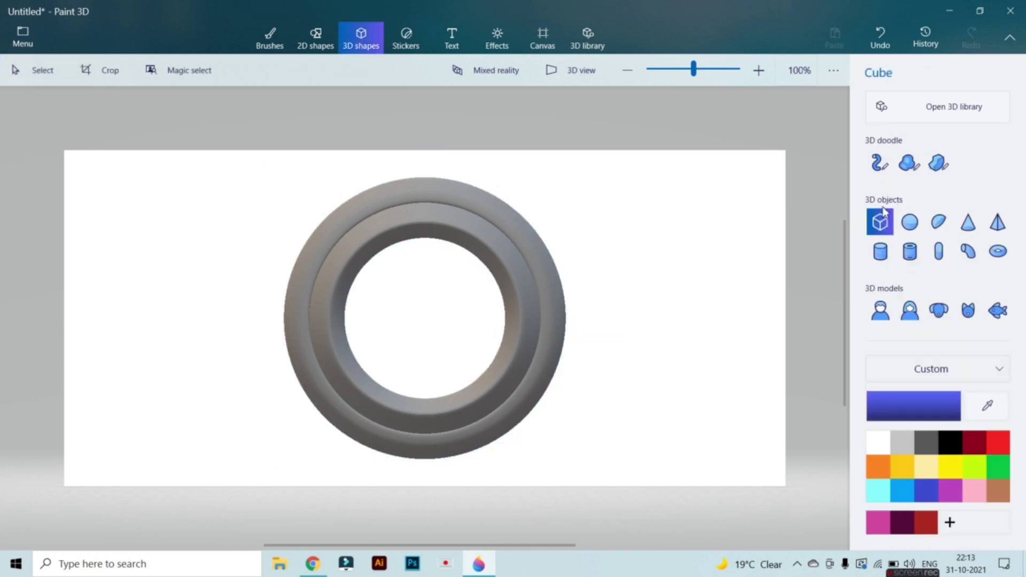
{"action": "left_click", "coordinate": [939, 224]}
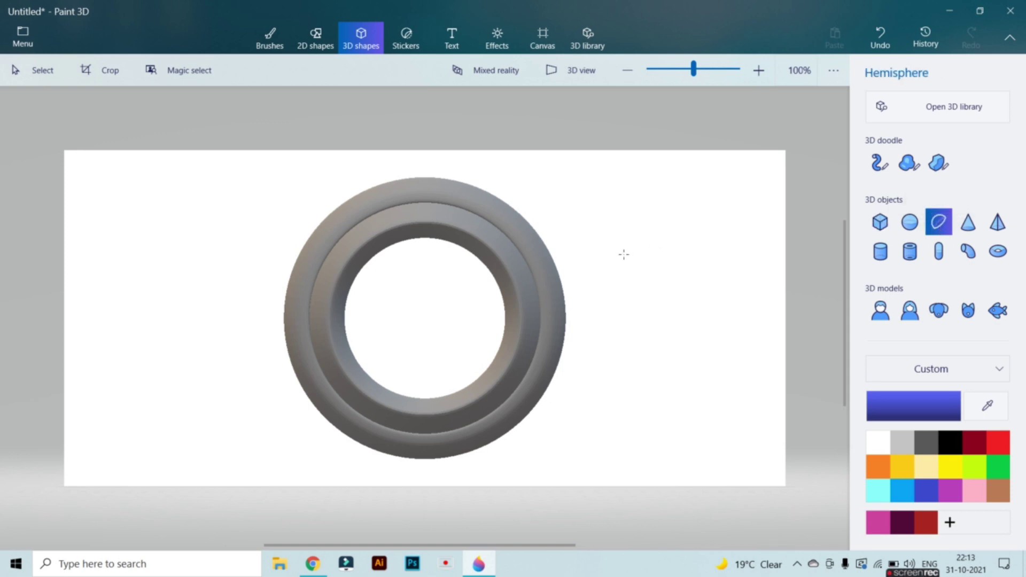
{"action": "left_click_drag", "start_coordinate": [621, 286], "coordinate": [746, 409]}
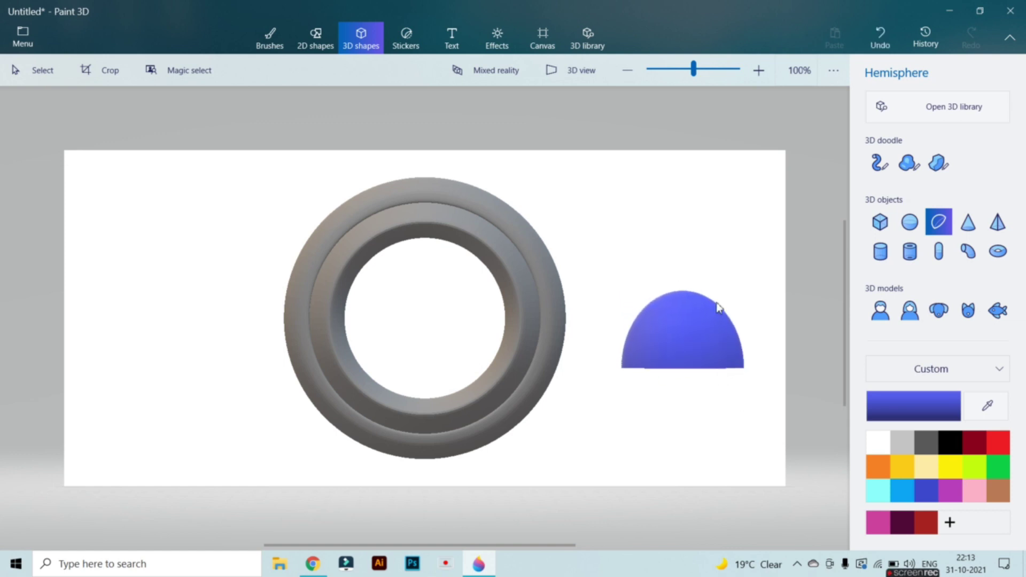
{"action": "left_click_drag", "start_coordinate": [785, 331], "coordinate": [786, 379]}
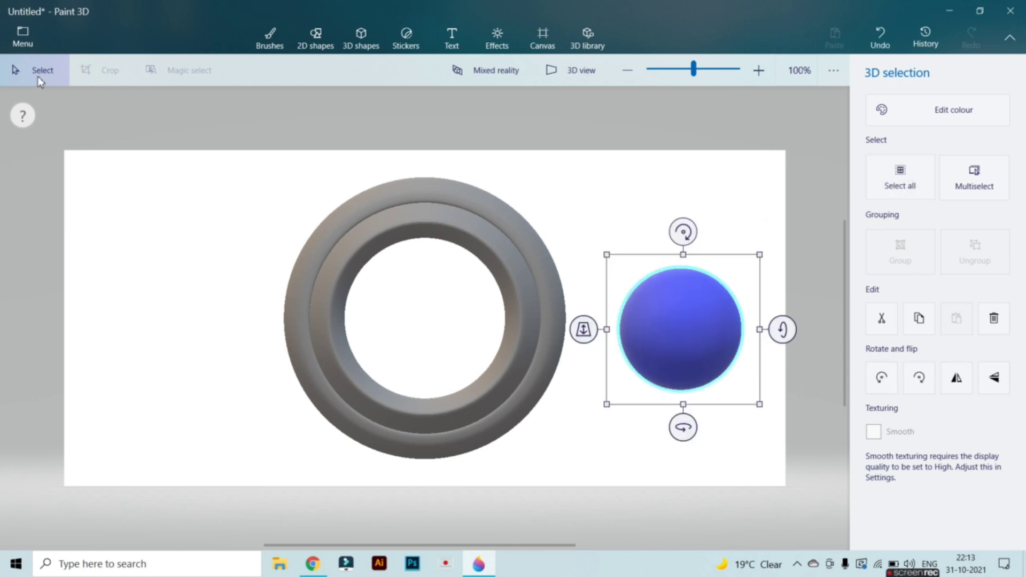
Insert the gold metal texture image "download" from the Desktop folder into the project.
{"action": "left_click", "coordinate": [23, 36]}
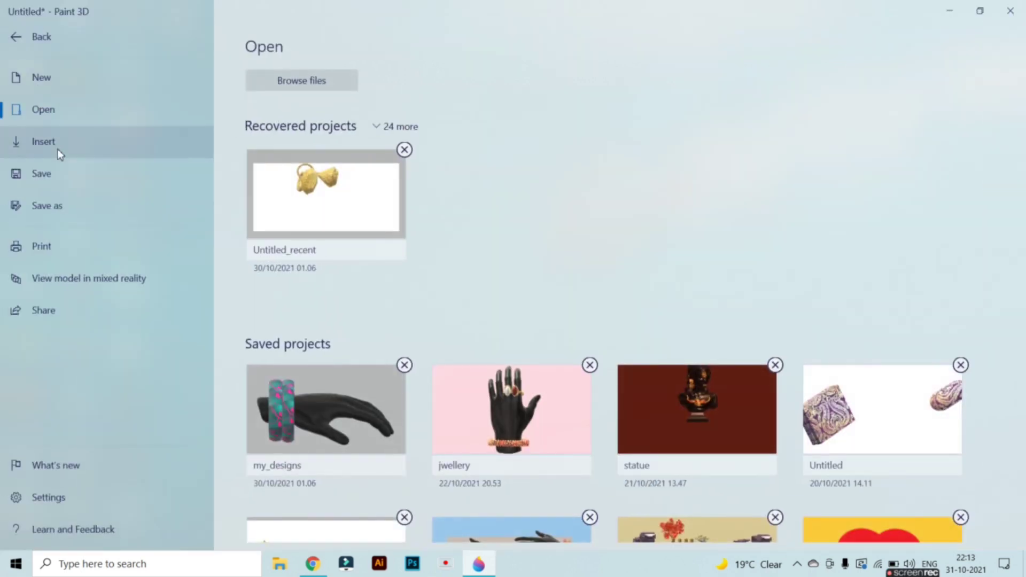
{"action": "key", "text": "Escape"}
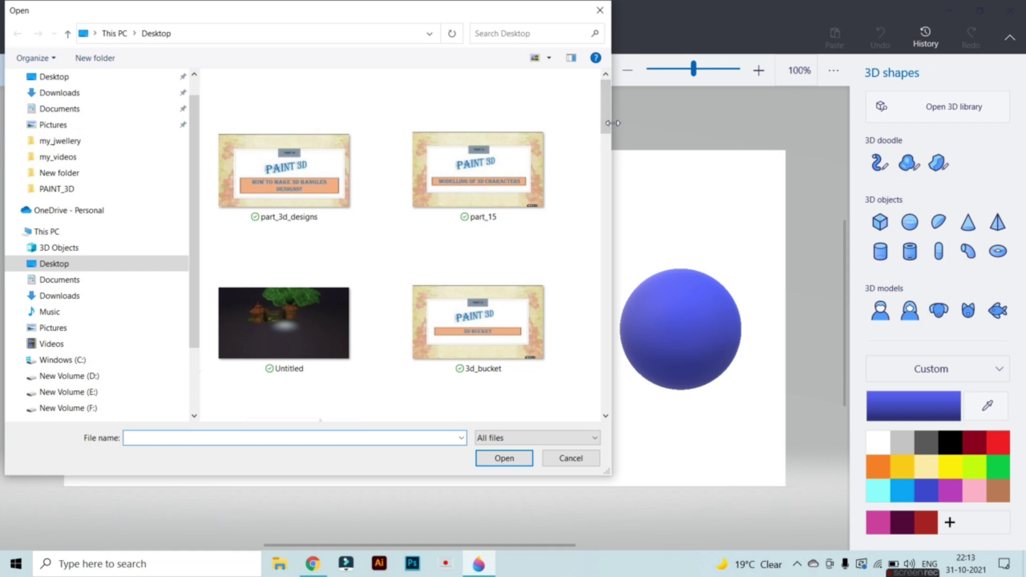
{"action": "left_click_drag", "start_coordinate": [610, 130], "coordinate": [591, 426]}
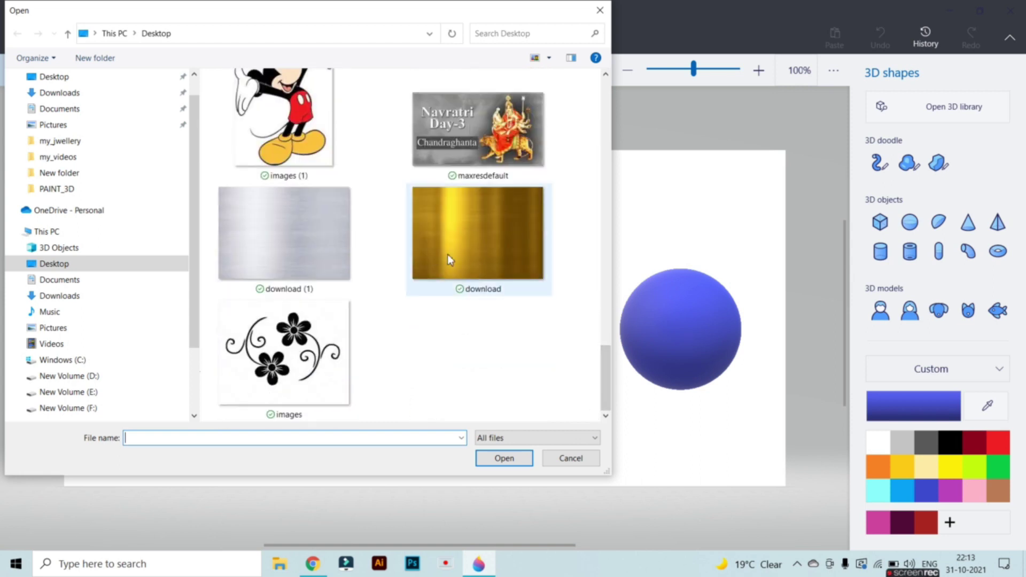
{"action": "double_click", "coordinate": [464, 262]}
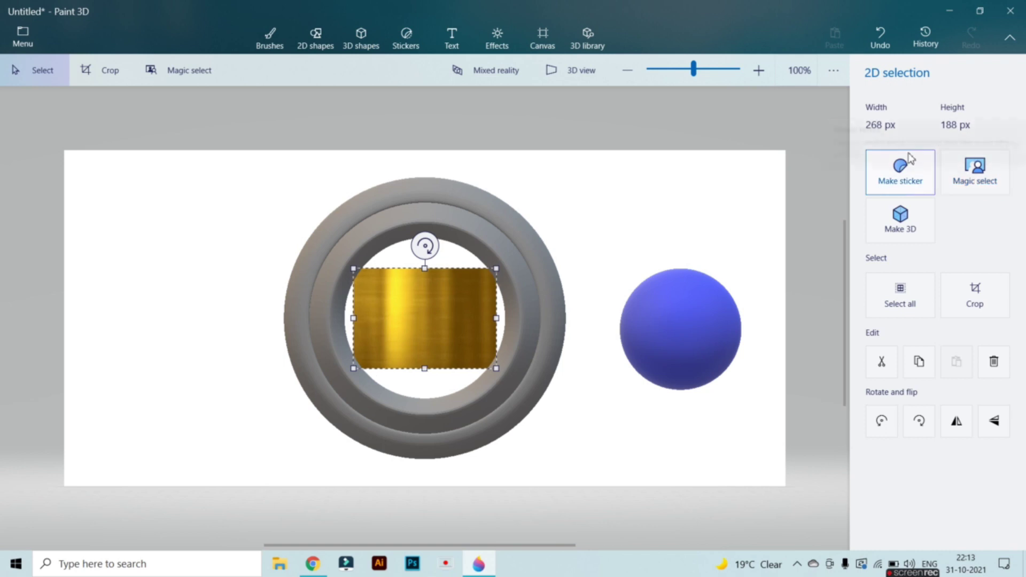
Turn the gold texture into a sticker and cut out its automatically detected area with Magic select.
{"action": "left_click", "coordinate": [915, 174]}
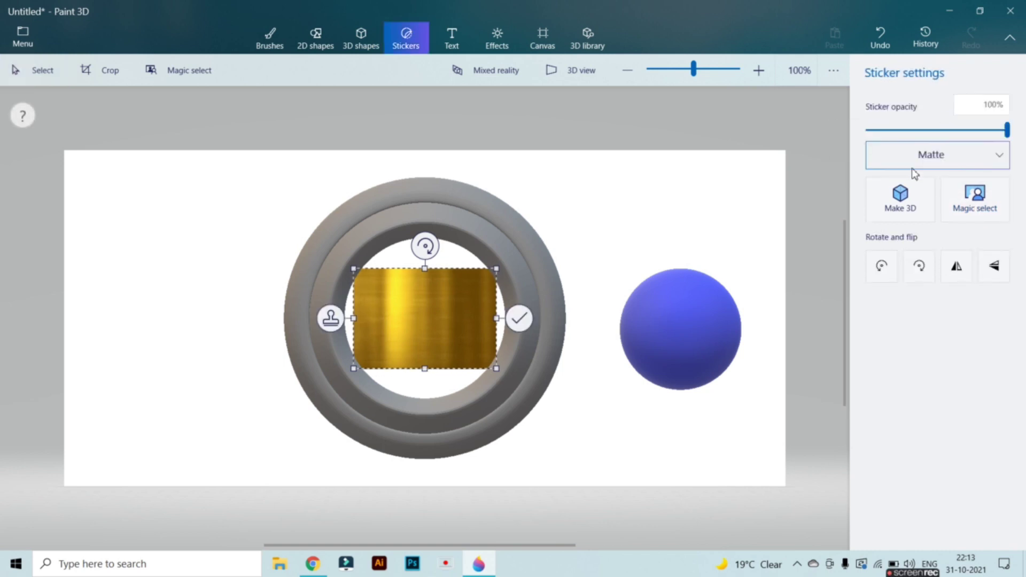
{"action": "left_click", "coordinate": [978, 207]}
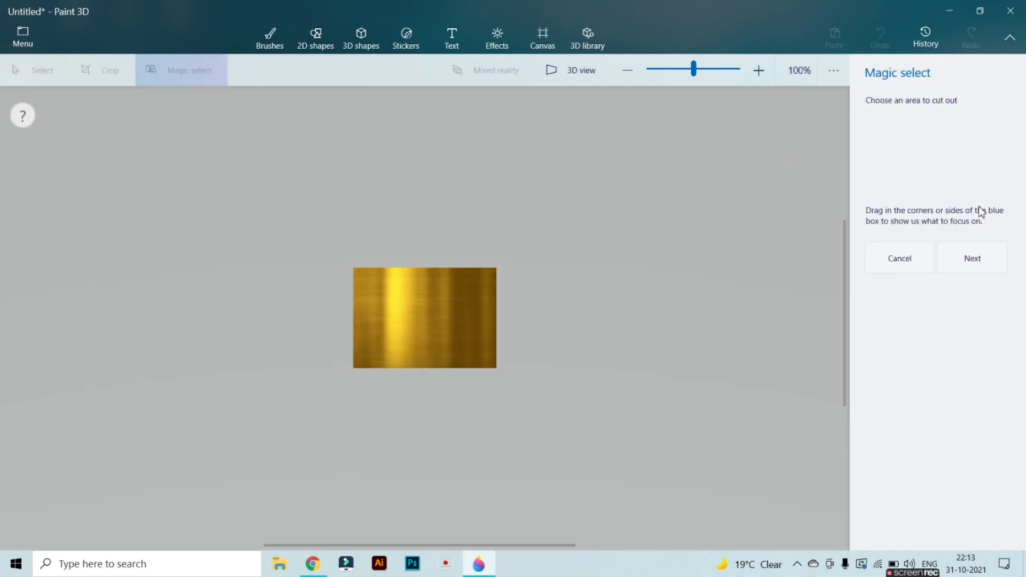
{"action": "left_click", "coordinate": [972, 262]}
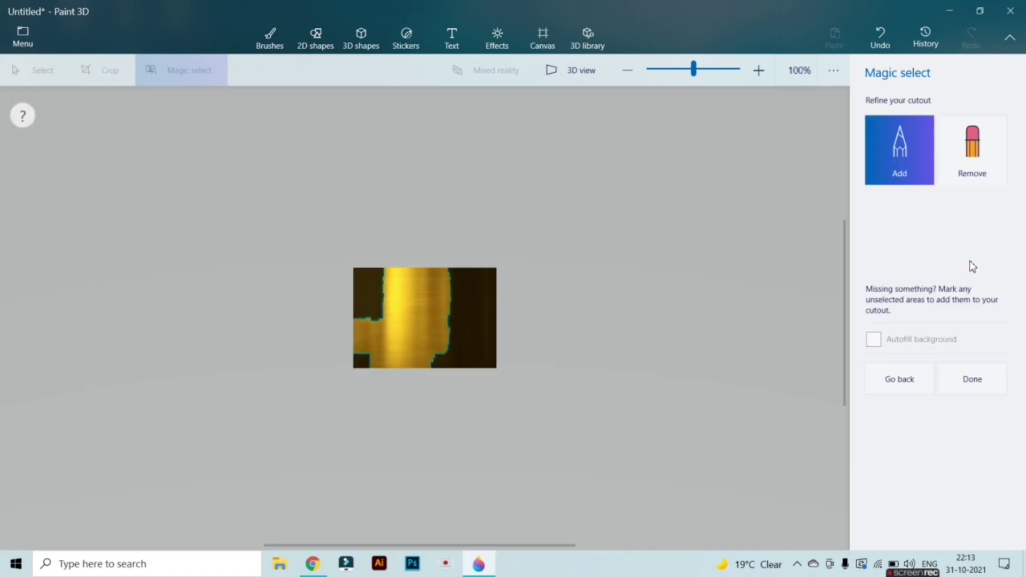
{"action": "left_click", "coordinate": [959, 377]}
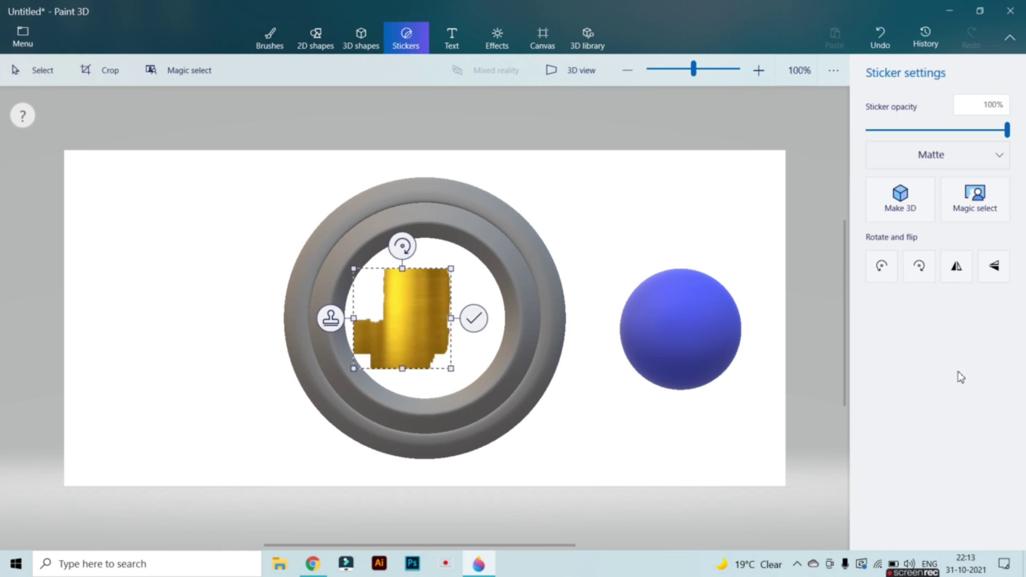
Move the gold cutout sticker onto the ring's upper-left part, enlarge it, and apply it.
{"action": "left_click_drag", "start_coordinate": [409, 300], "coordinate": [361, 216]}
{"action": "left_click_drag", "start_coordinate": [409, 165], "coordinate": [427, 143]}
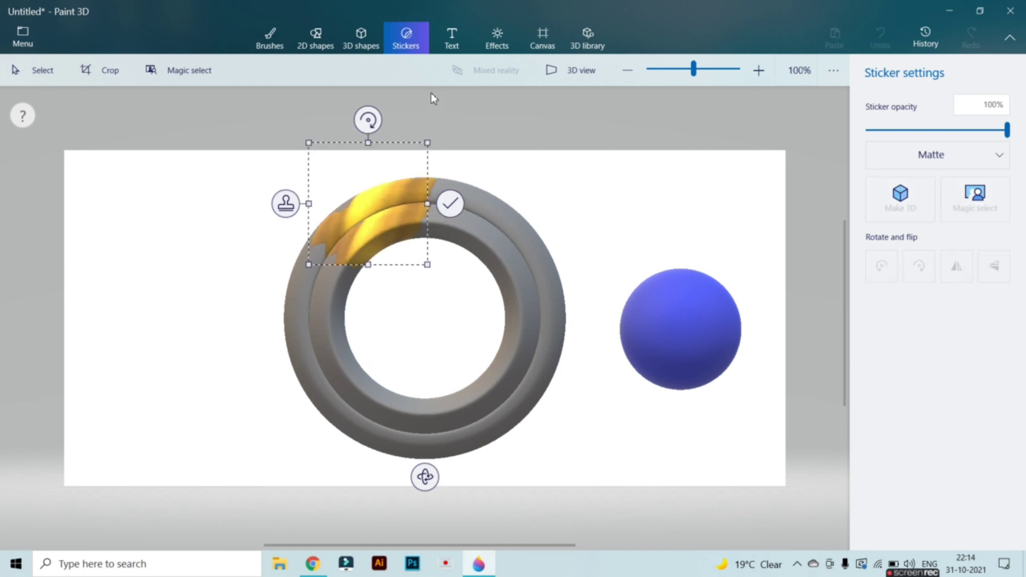
{"action": "left_click", "coordinate": [451, 204]}
Apply the full rectangular gold sticker over the top and upper-right part of the ring.
{"action": "left_click", "coordinate": [905, 375]}
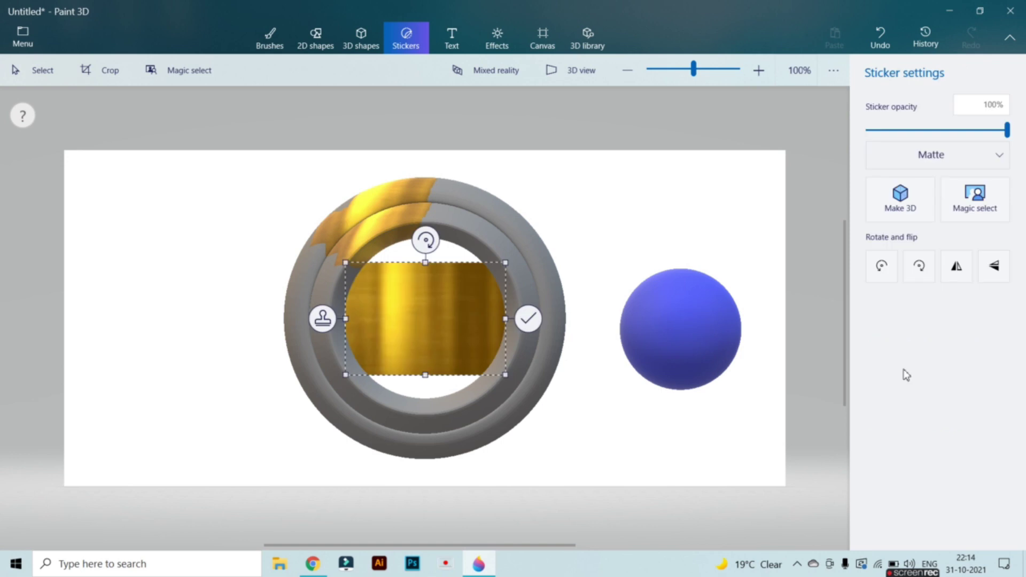
{"action": "left_click_drag", "start_coordinate": [430, 324], "coordinate": [480, 206]}
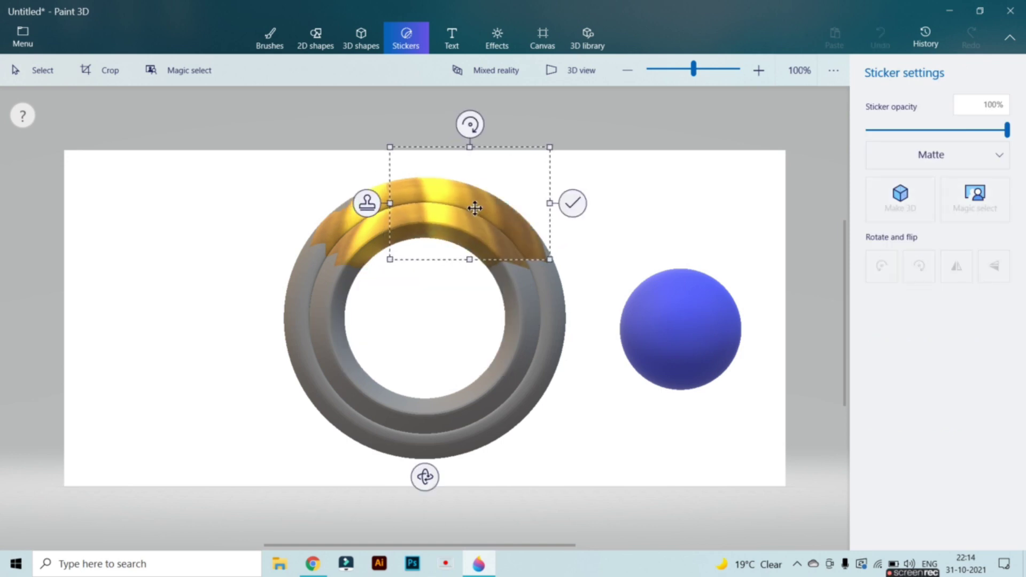
{"action": "left_click", "coordinate": [578, 206]}
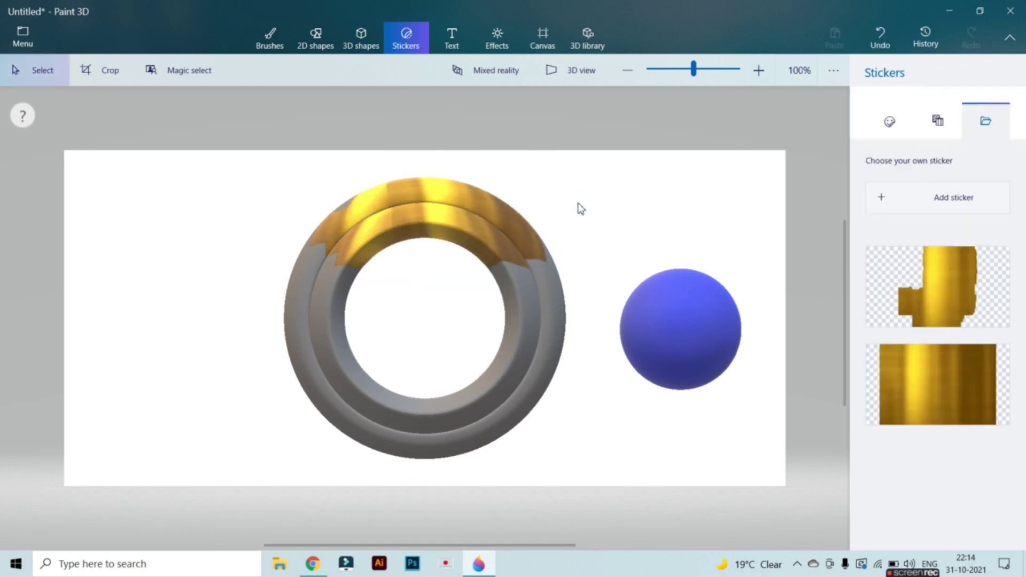
Place the full gold sticker on the ring's upper-left side, shrink it to fit the gap, and apply it.
{"action": "left_click", "coordinate": [916, 398]}
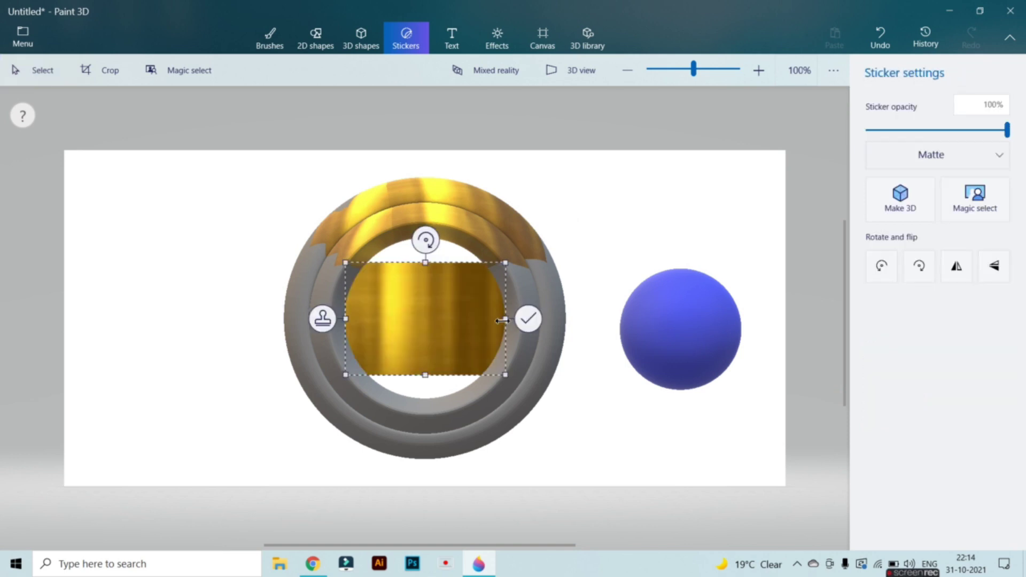
{"action": "left_click_drag", "start_coordinate": [342, 308], "coordinate": [314, 254]}
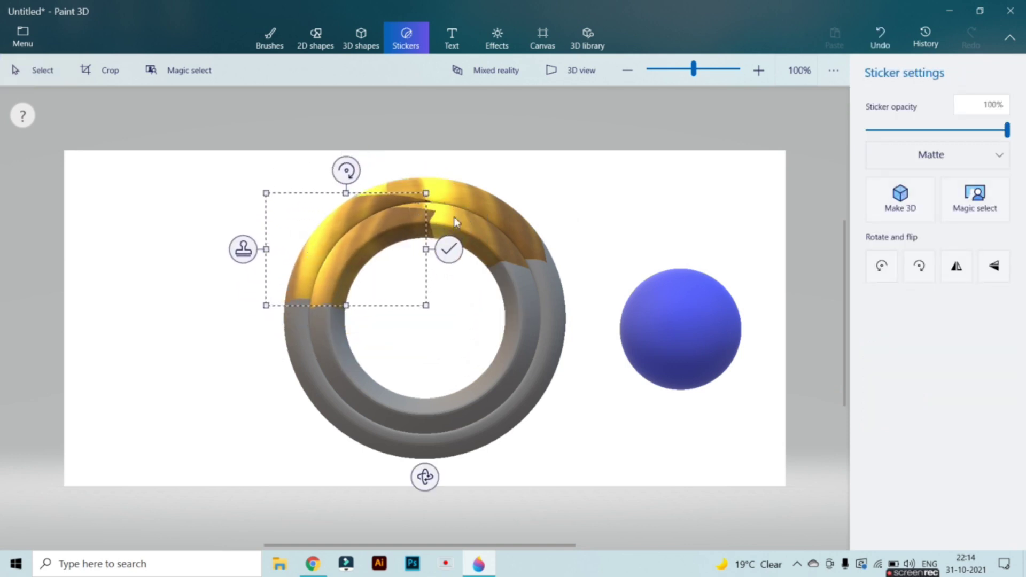
{"action": "left_click_drag", "start_coordinate": [427, 196], "coordinate": [381, 223]}
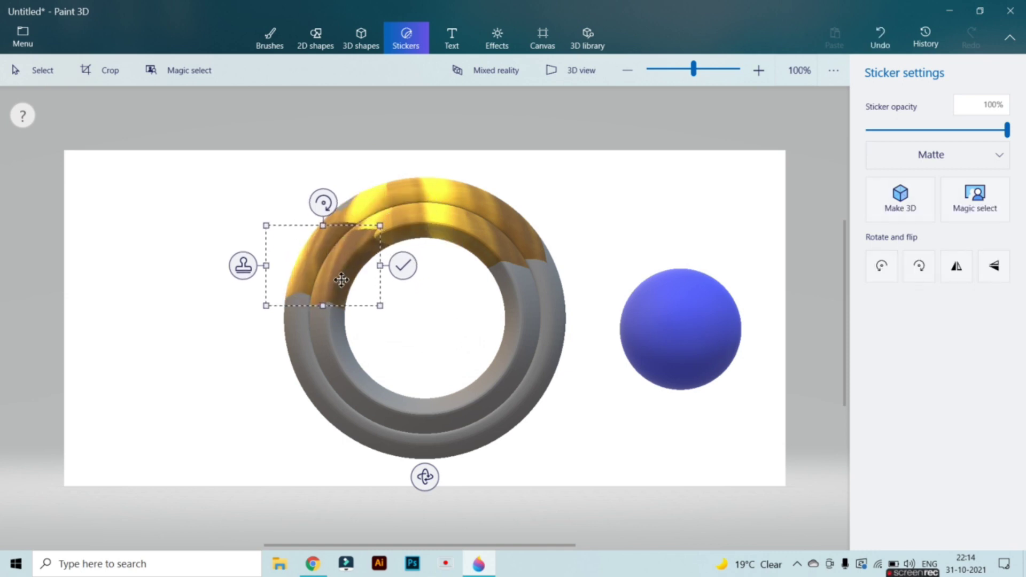
{"action": "left_click", "coordinate": [405, 271]}
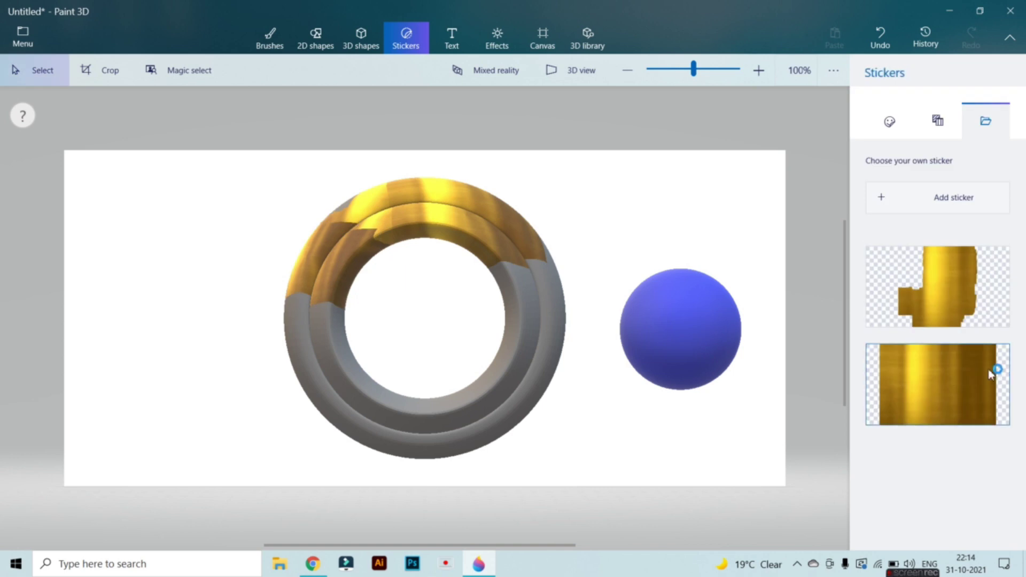
Apply two more copies of the full gold sticker, one on the ring's left side and one on its lower-left part.
{"action": "left_click", "coordinate": [994, 366]}
{"action": "left_click_drag", "start_coordinate": [446, 340], "coordinate": [367, 300]}
{"action": "left_click", "coordinate": [453, 275]}
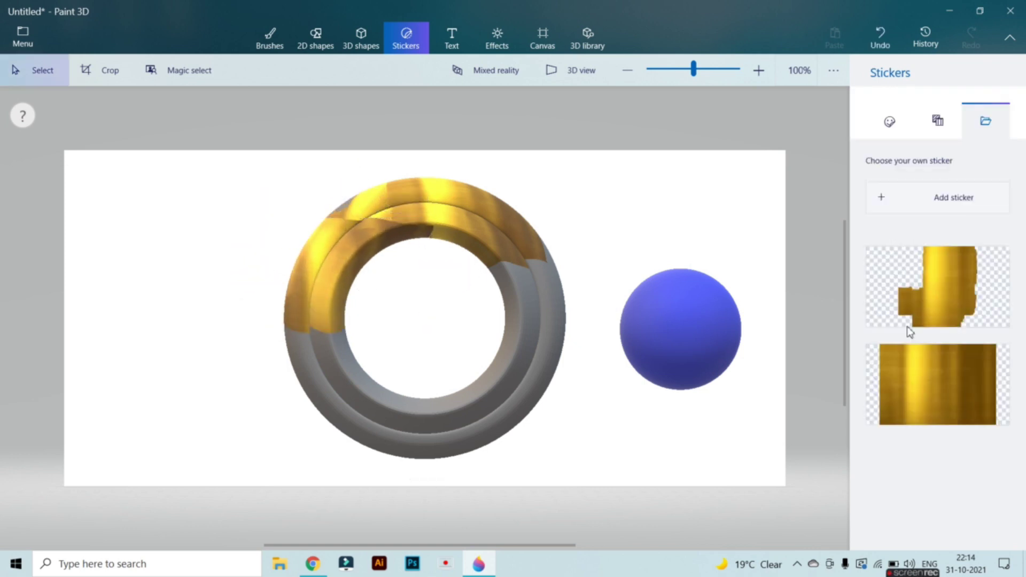
{"action": "left_click", "coordinate": [941, 357]}
{"action": "left_click_drag", "start_coordinate": [407, 325], "coordinate": [312, 371]}
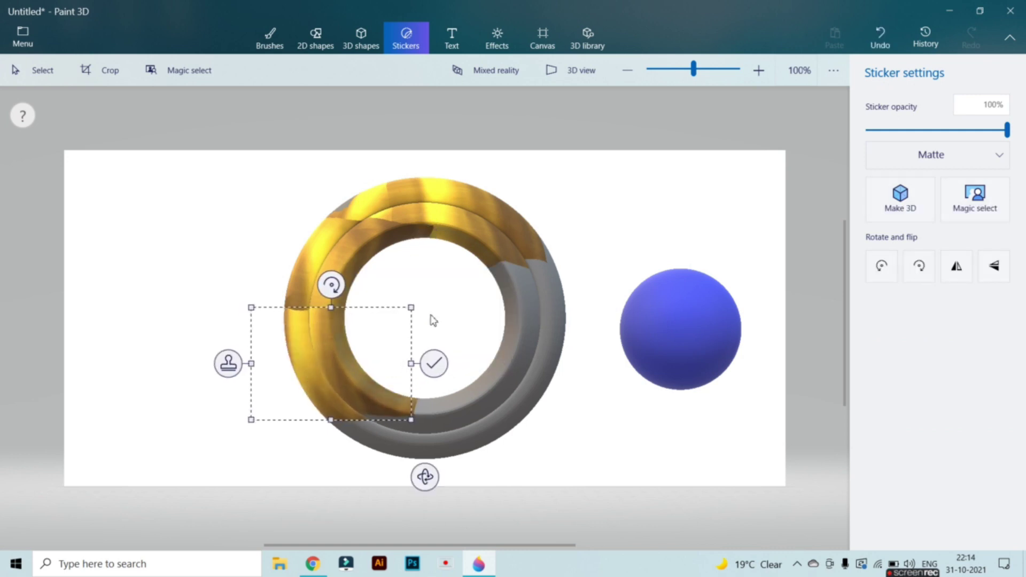
{"action": "left_click", "coordinate": [433, 364]}
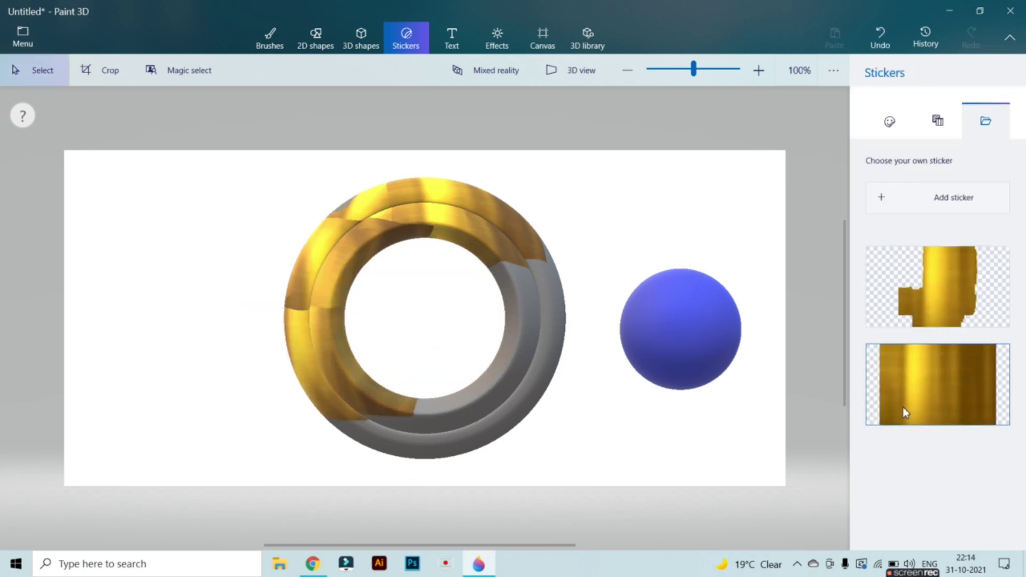
Cover the ring's right side and its bottom with one copy each of the full gold sticker.
{"action": "left_click", "coordinate": [903, 406]}
{"action": "left_click_drag", "start_coordinate": [435, 345], "coordinate": [550, 325]}
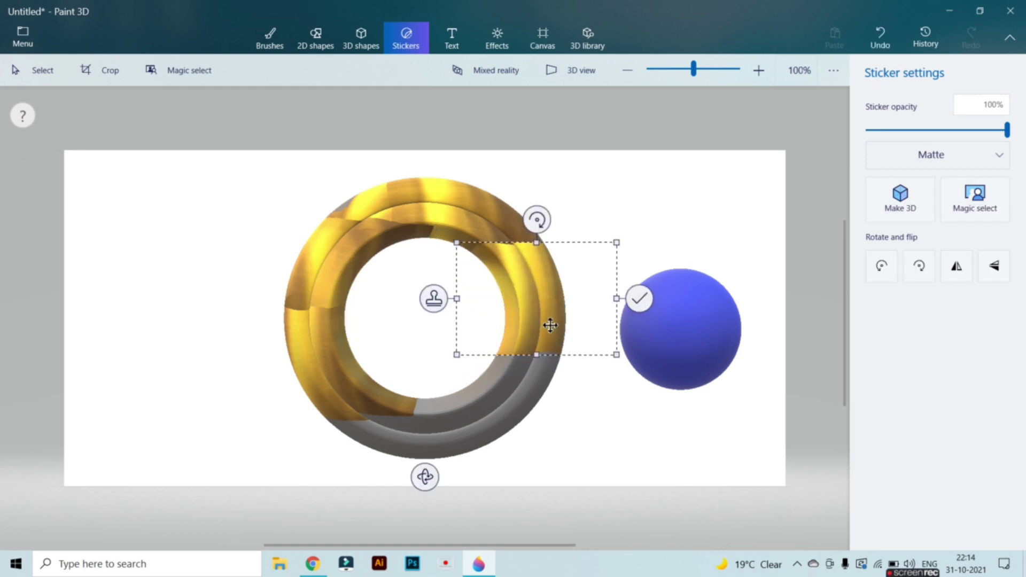
{"action": "left_click", "coordinate": [639, 300]}
{"action": "left_click", "coordinate": [928, 366]}
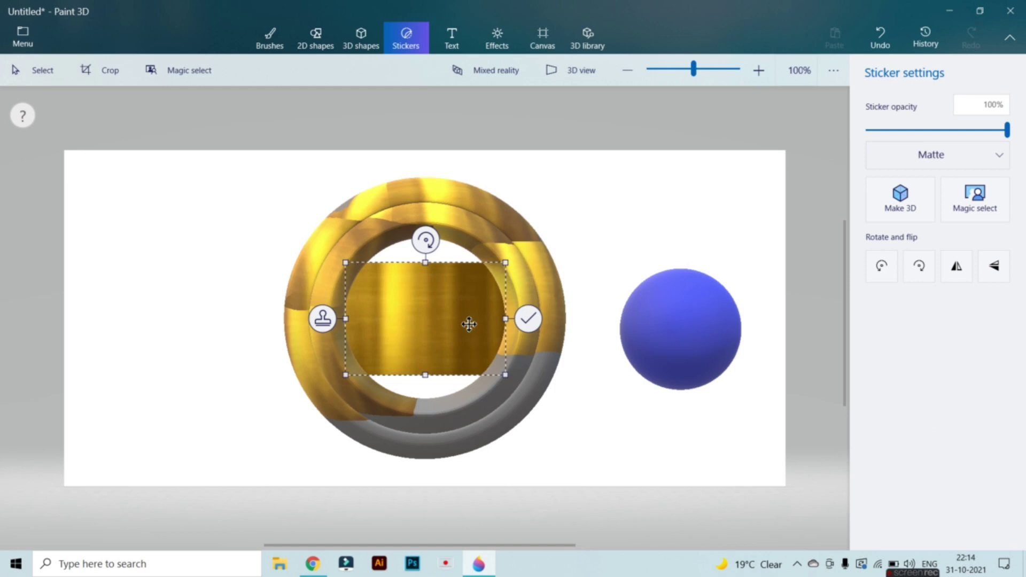
{"action": "left_click_drag", "start_coordinate": [447, 325], "coordinate": [418, 427]}
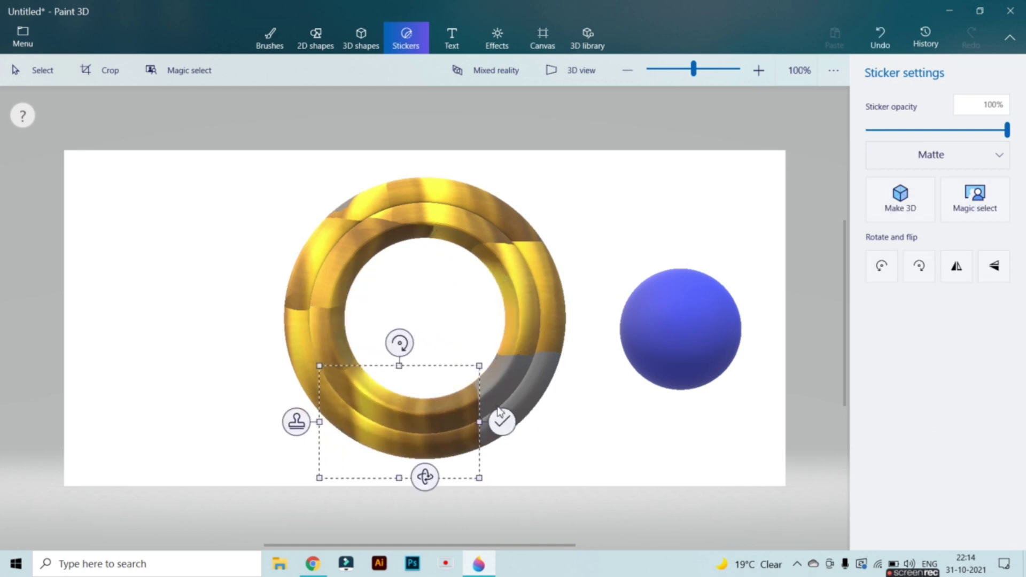
{"action": "left_click", "coordinate": [503, 422]}
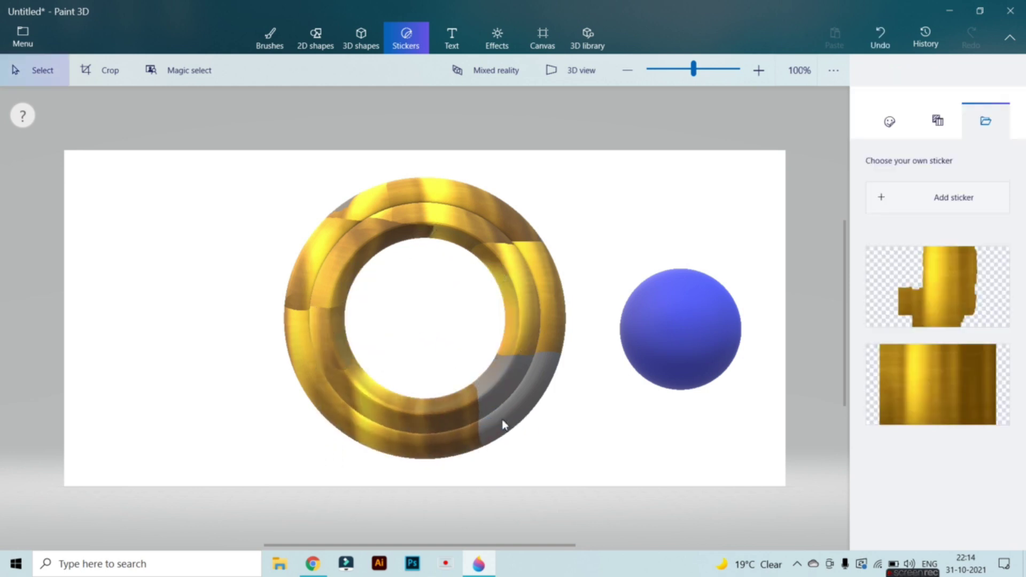
Apply the full gold sticker over the remaining gray area on the ring's lower-right part.
{"action": "left_click", "coordinate": [935, 397]}
{"action": "left_click_drag", "start_coordinate": [474, 332], "coordinate": [556, 422]}
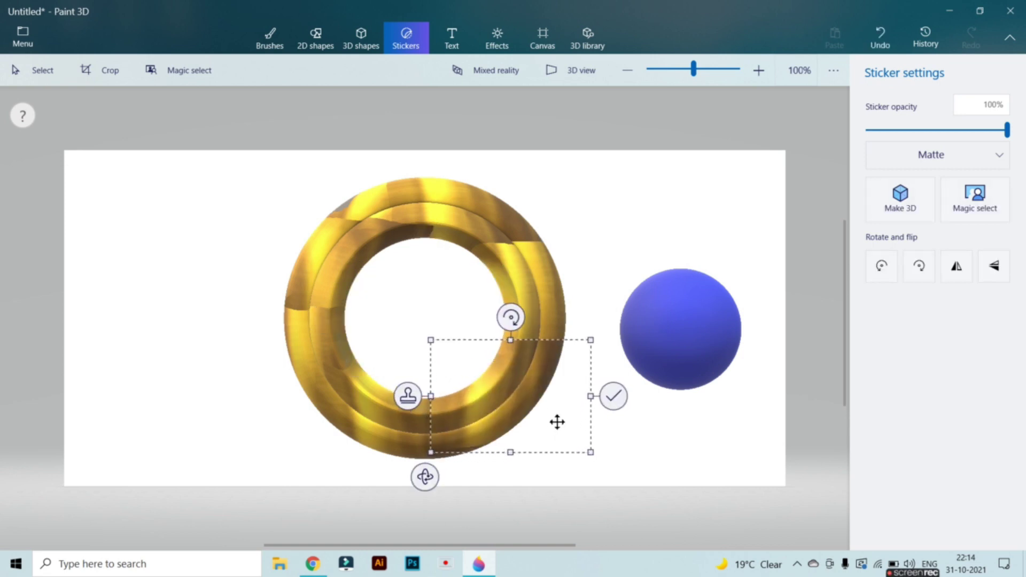
{"action": "left_click", "coordinate": [613, 396]}
Place the full gold sticker over the ring's top, enlarge it to cover the whole upper half, and apply it.
{"action": "left_click", "coordinate": [929, 409]}
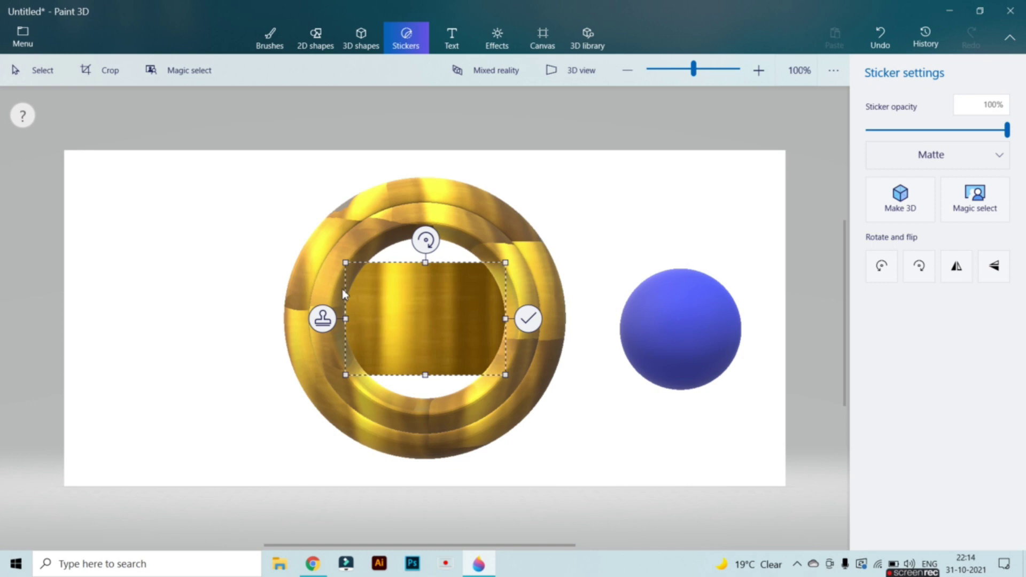
{"action": "left_click_drag", "start_coordinate": [419, 309], "coordinate": [339, 254]}
{"action": "left_click_drag", "start_coordinate": [430, 201], "coordinate": [528, 130]}
{"action": "left_click_drag", "start_coordinate": [541, 229], "coordinate": [559, 265]}
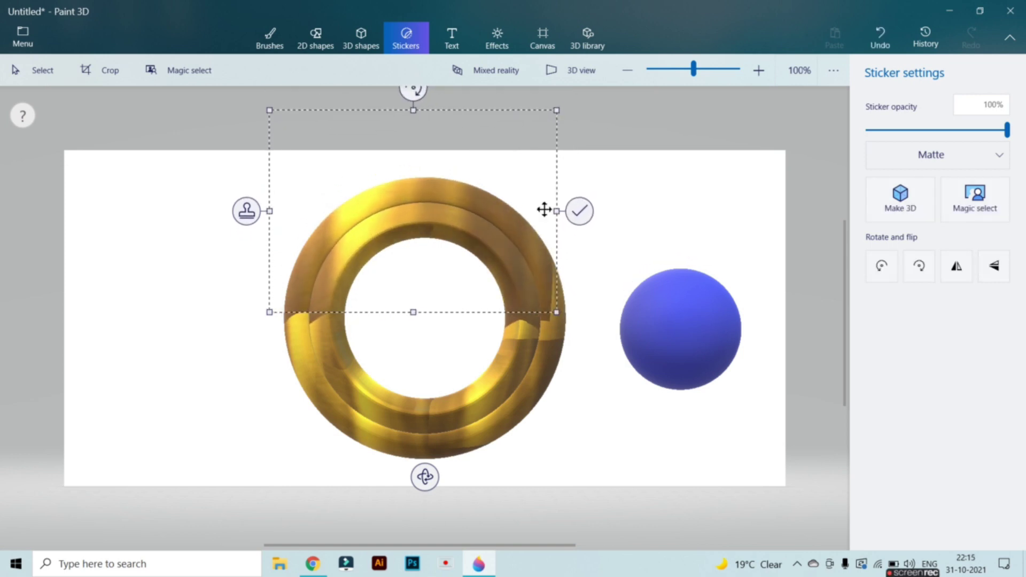
{"action": "left_click", "coordinate": [578, 223]}
Apply another copy of the full gold sticker on the ring's right side.
{"action": "left_click", "coordinate": [882, 386]}
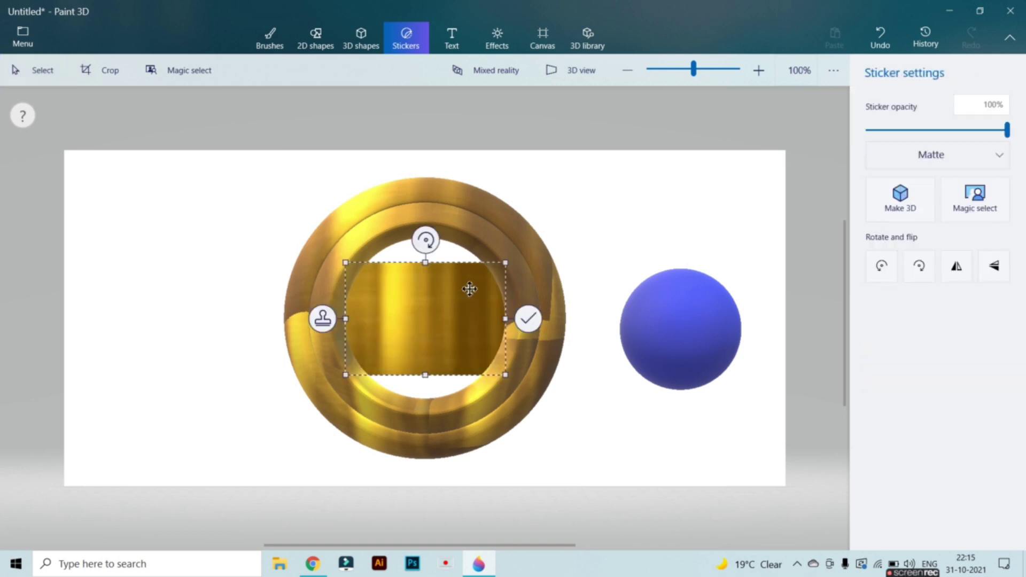
{"action": "left_click_drag", "start_coordinate": [415, 314], "coordinate": [536, 284]}
{"action": "left_click", "coordinate": [647, 288]}
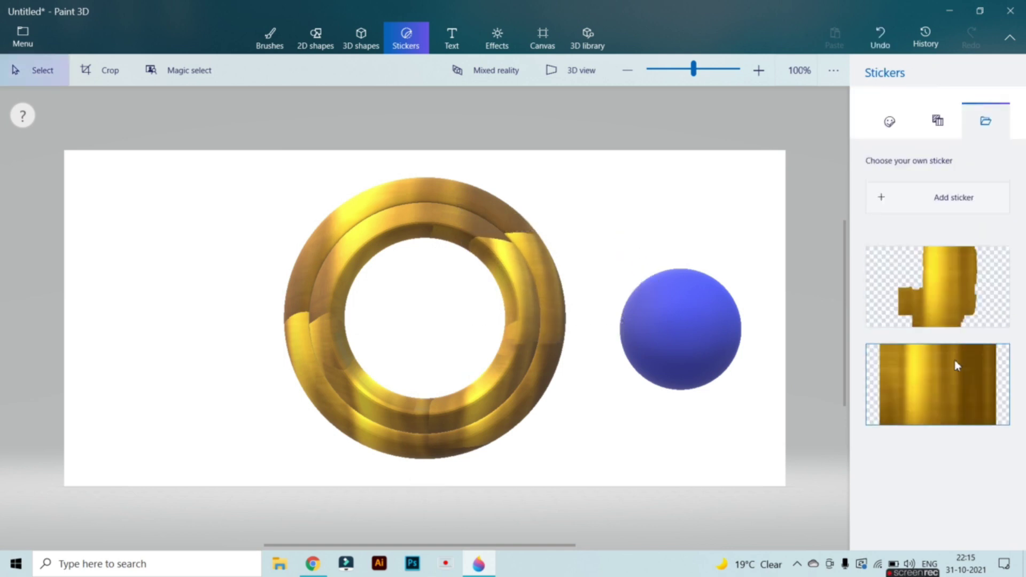
Cover the ring's top and its upper-left part with one copy each of the full gold sticker.
{"action": "left_click", "coordinate": [953, 361]}
{"action": "left_click_drag", "start_coordinate": [448, 315], "coordinate": [466, 188]}
{"action": "left_click", "coordinate": [557, 204]}
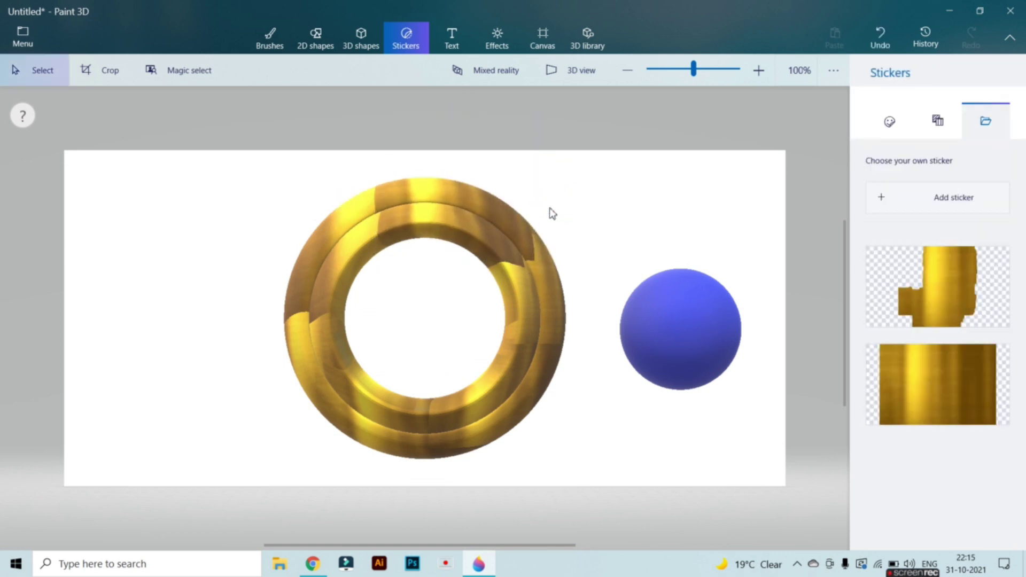
{"action": "left_click", "coordinate": [908, 412]}
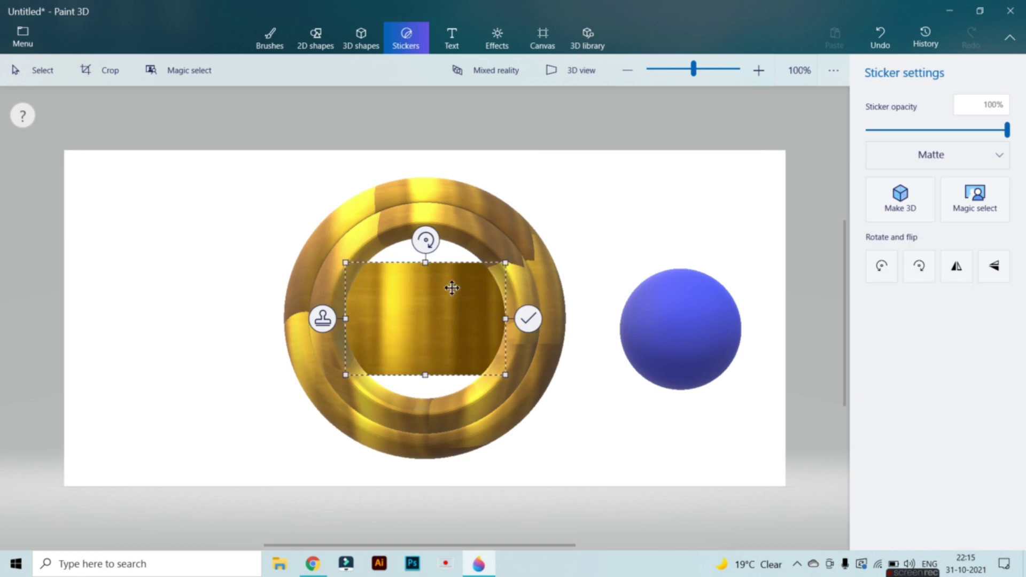
{"action": "left_click_drag", "start_coordinate": [450, 333], "coordinate": [350, 240]}
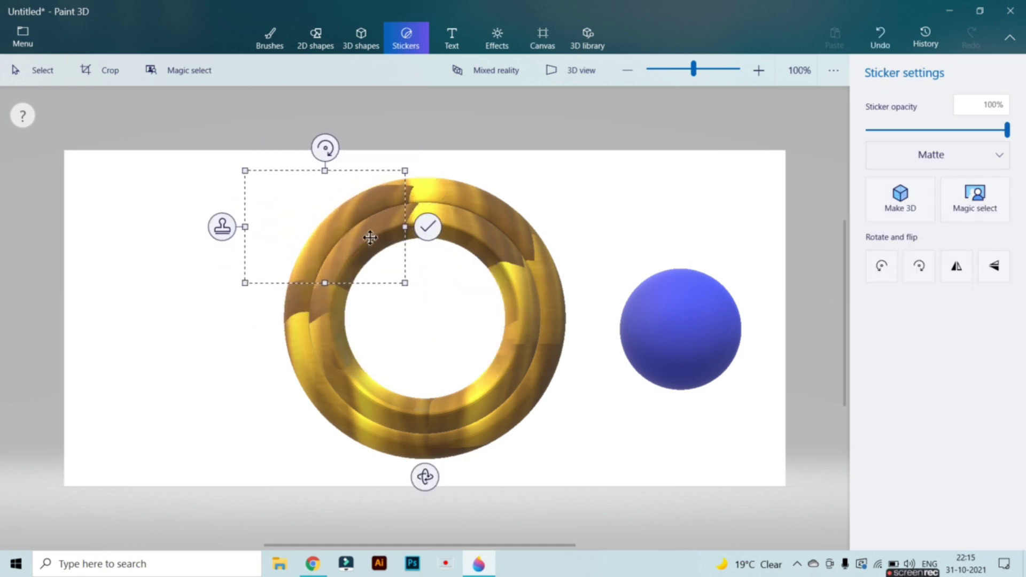
{"action": "left_click", "coordinate": [431, 226]}
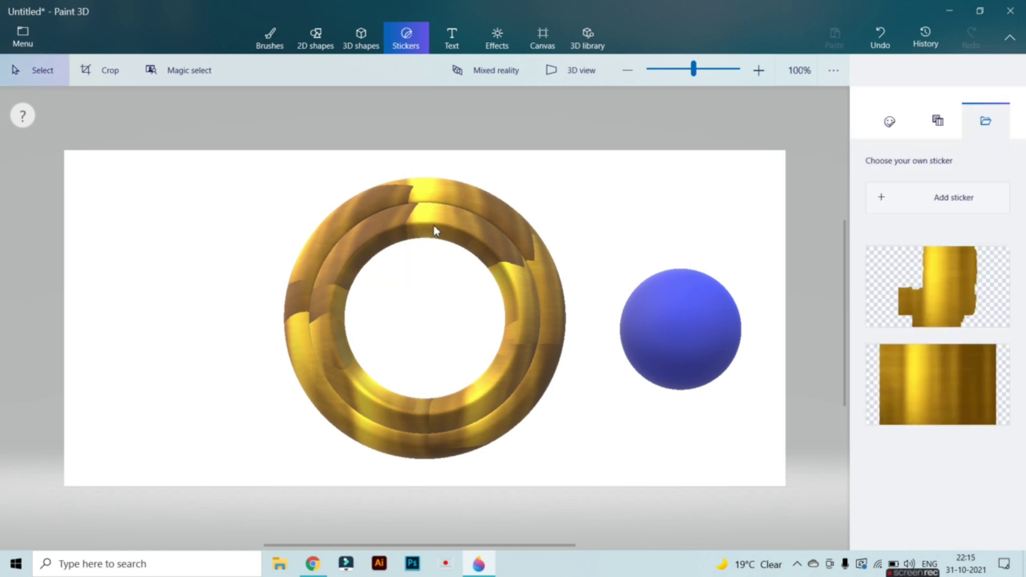
Recolor the blue hemisphere dark purple and move it into the center of the gold ring.
{"action": "left_click", "coordinate": [712, 343]}
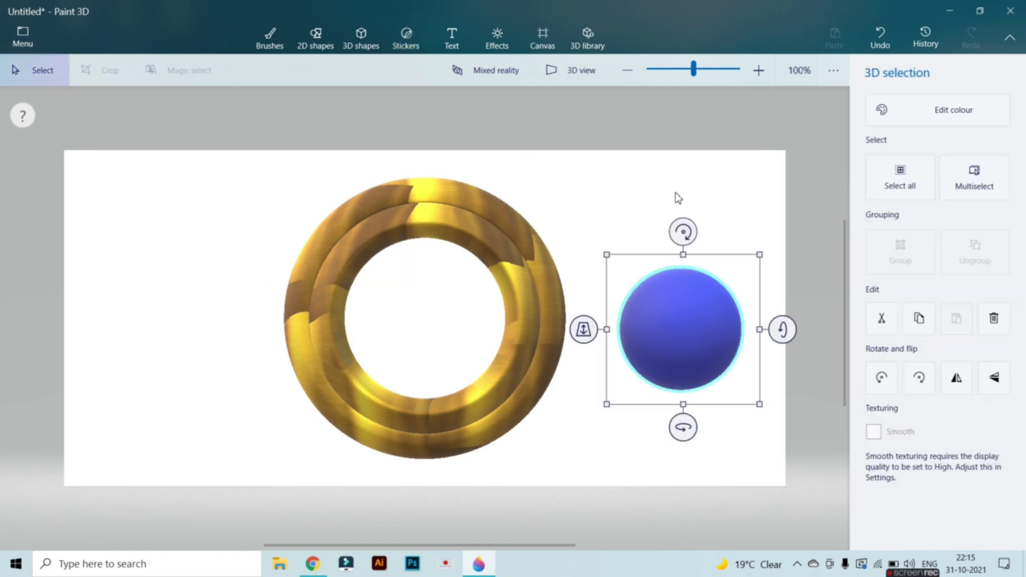
{"action": "left_click", "coordinate": [945, 113]}
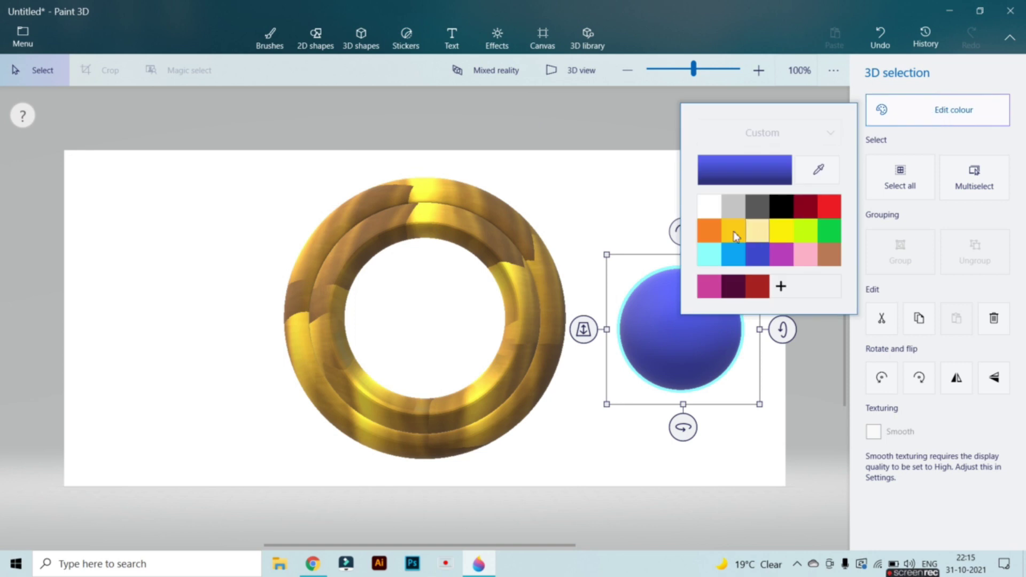
{"action": "left_click", "coordinate": [742, 286]}
{"action": "left_click", "coordinate": [644, 336]}
{"action": "left_click_drag", "start_coordinate": [644, 335], "coordinate": [427, 319]}
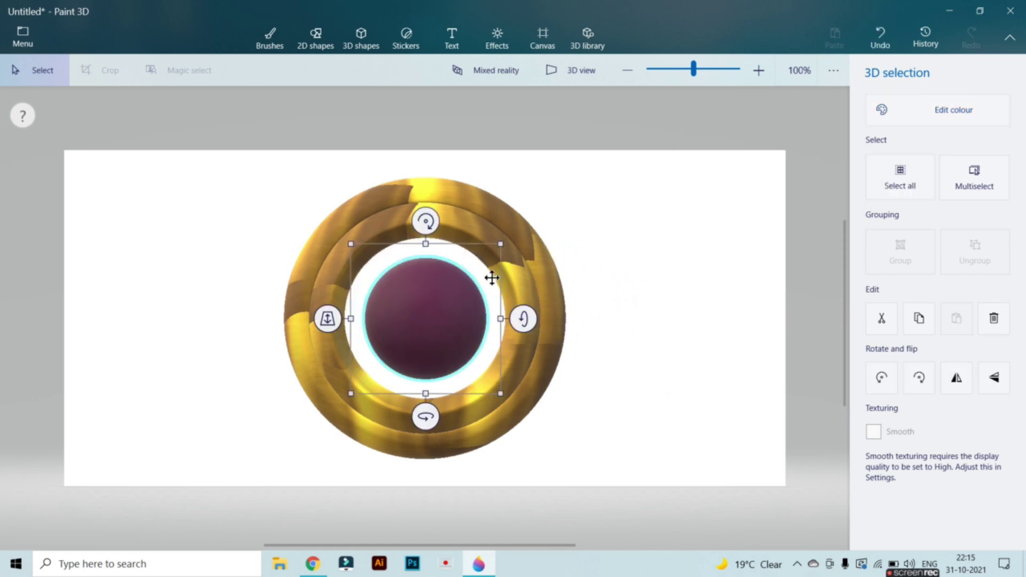
Shrink the gold ring to fit closely around the hemisphere and center it on it.
{"action": "left_click", "coordinate": [544, 273]}
{"action": "left_click_drag", "start_coordinate": [583, 160], "coordinate": [518, 224]}
{"action": "left_click_drag", "start_coordinate": [484, 321], "coordinate": [522, 294]}
{"action": "left_click_drag", "start_coordinate": [515, 296], "coordinate": [512, 293]}
{"action": "left_click_drag", "start_coordinate": [551, 200], "coordinate": [522, 228]}
{"action": "left_click_drag", "start_coordinate": [492, 316], "coordinate": [512, 295]}
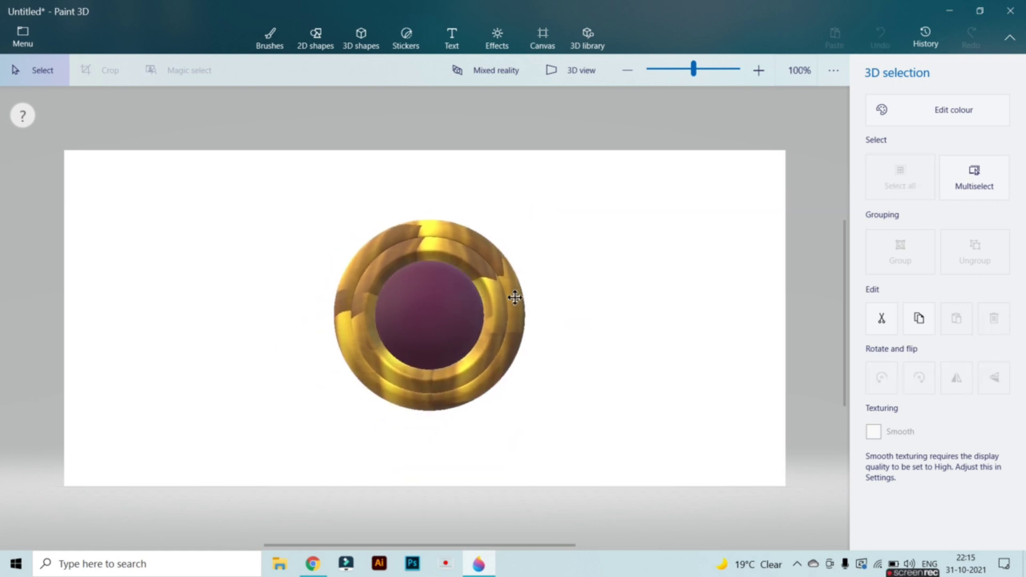
Move the hemisphere forward in depth so it stands out from the gold ring.
{"action": "left_click", "coordinate": [456, 312]}
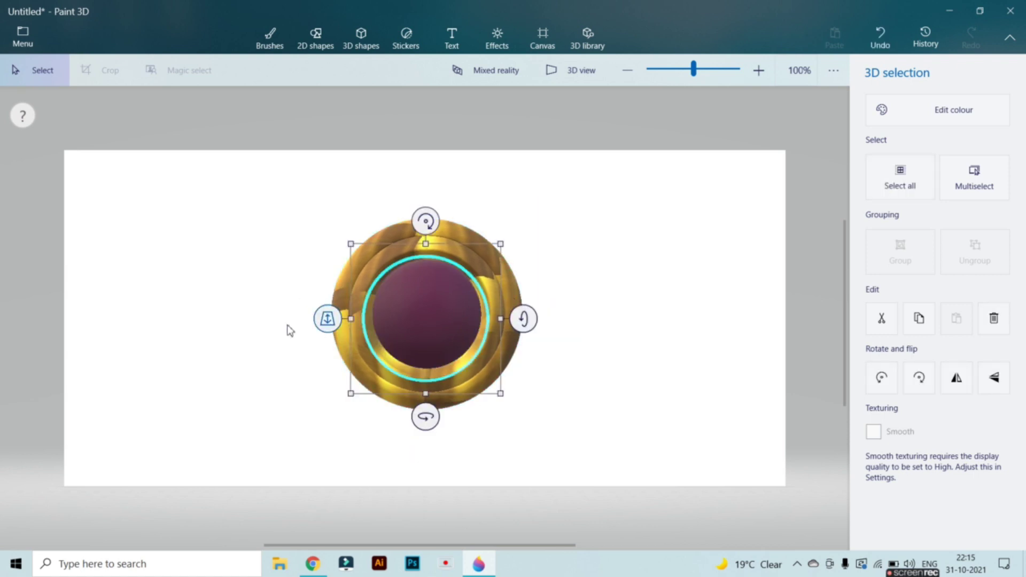
{"action": "left_click_drag", "start_coordinate": [327, 319], "coordinate": [336, 369]}
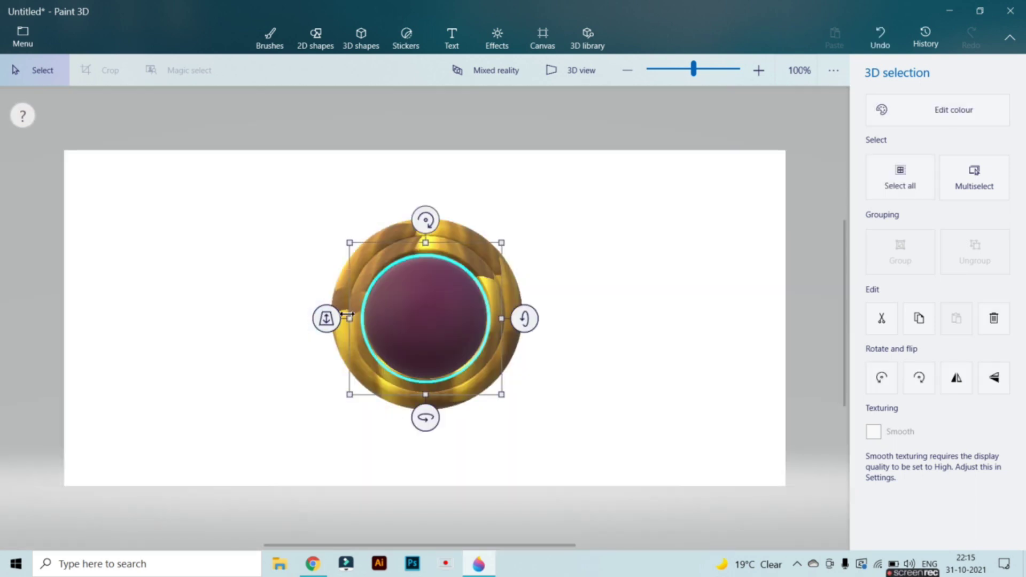
{"action": "left_click_drag", "start_coordinate": [333, 323], "coordinate": [335, 330]}
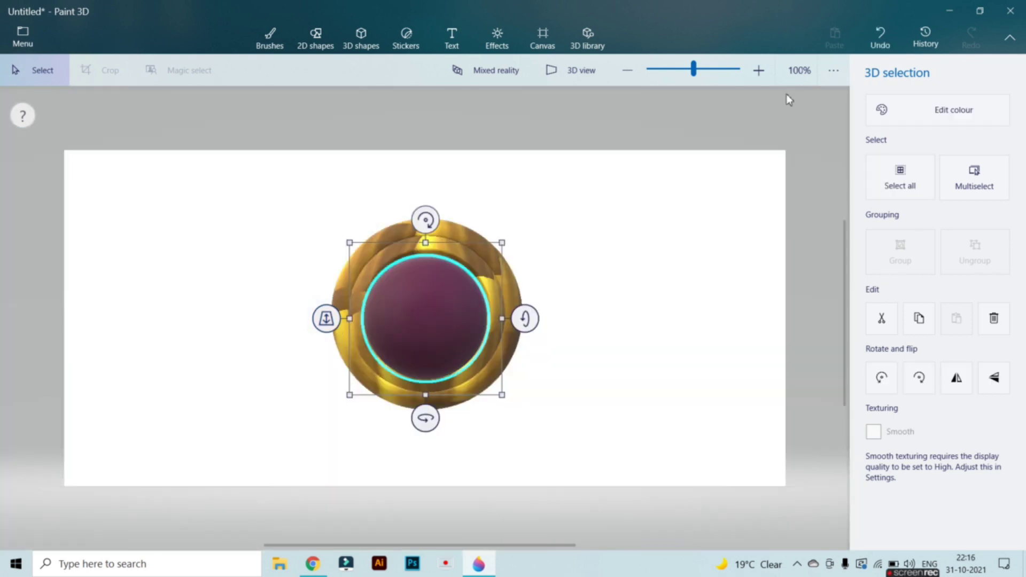
Color the hemisphere white with a polished metal finish, trying black along the way.
{"action": "left_click", "coordinate": [958, 112]}
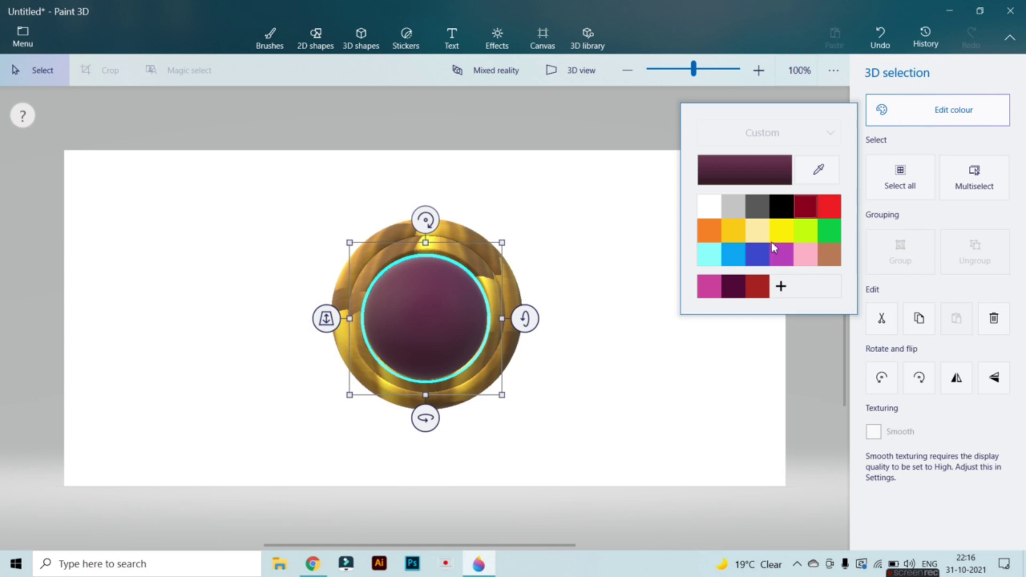
{"action": "left_click", "coordinate": [717, 202]}
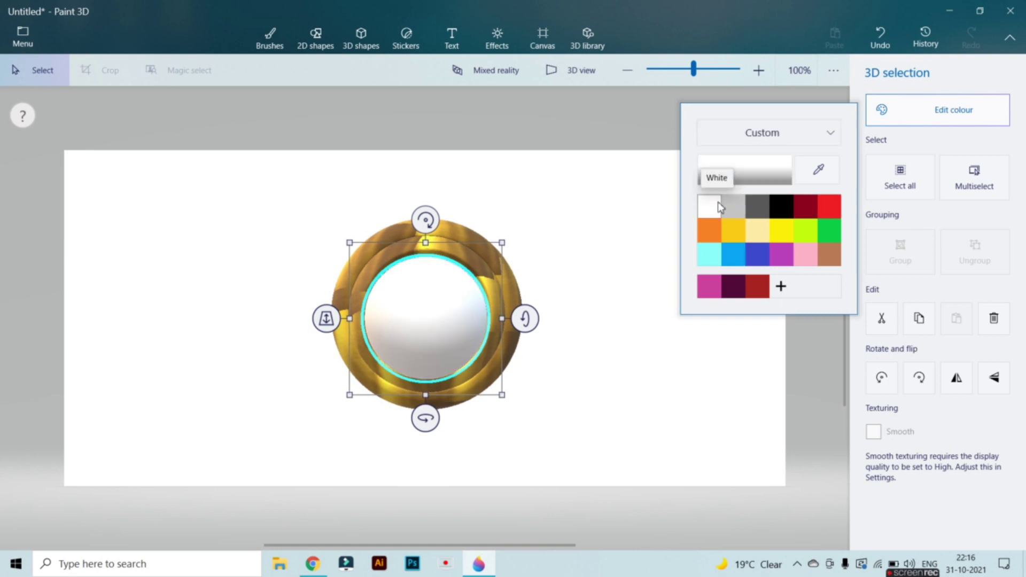
{"action": "left_click", "coordinate": [779, 211]}
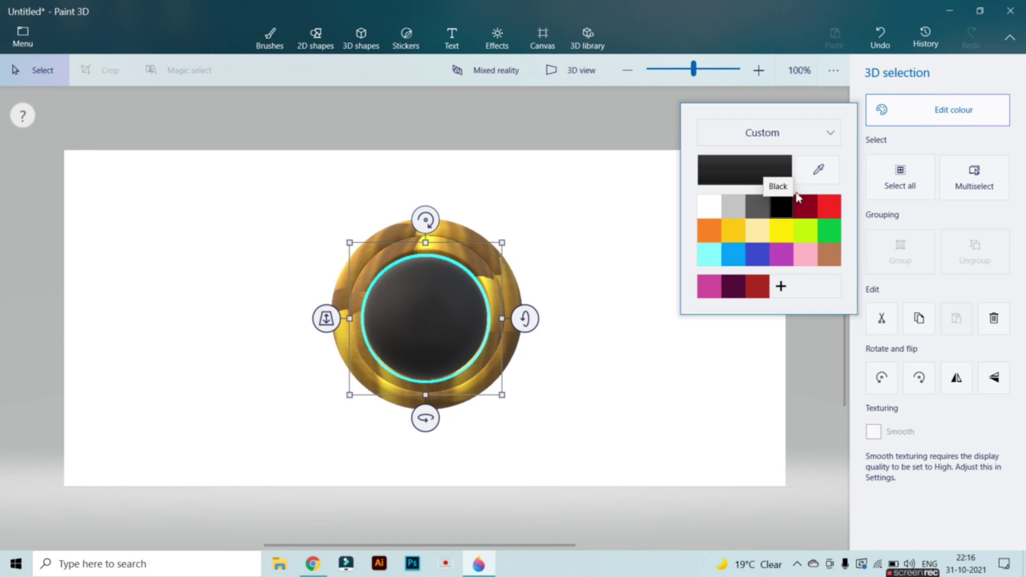
{"action": "left_click", "coordinate": [808, 146]}
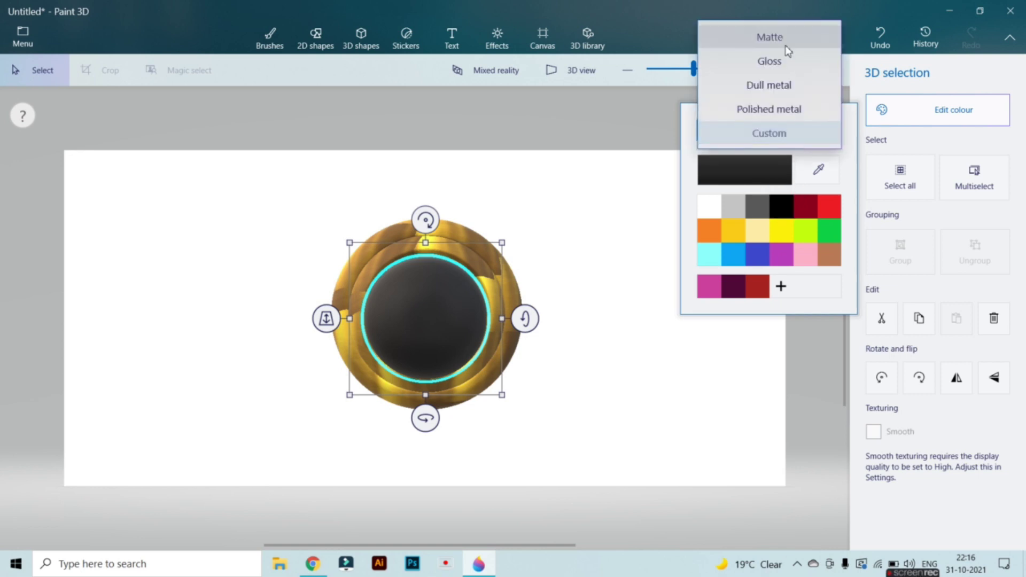
{"action": "left_click", "coordinate": [783, 114]}
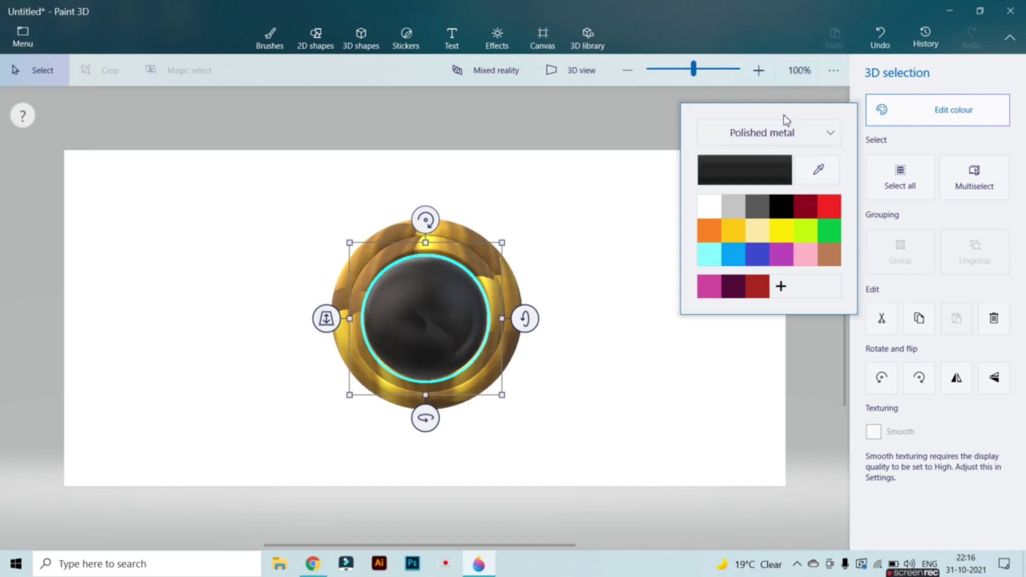
{"action": "left_click", "coordinate": [710, 207]}
{"action": "left_click", "coordinate": [574, 286]}
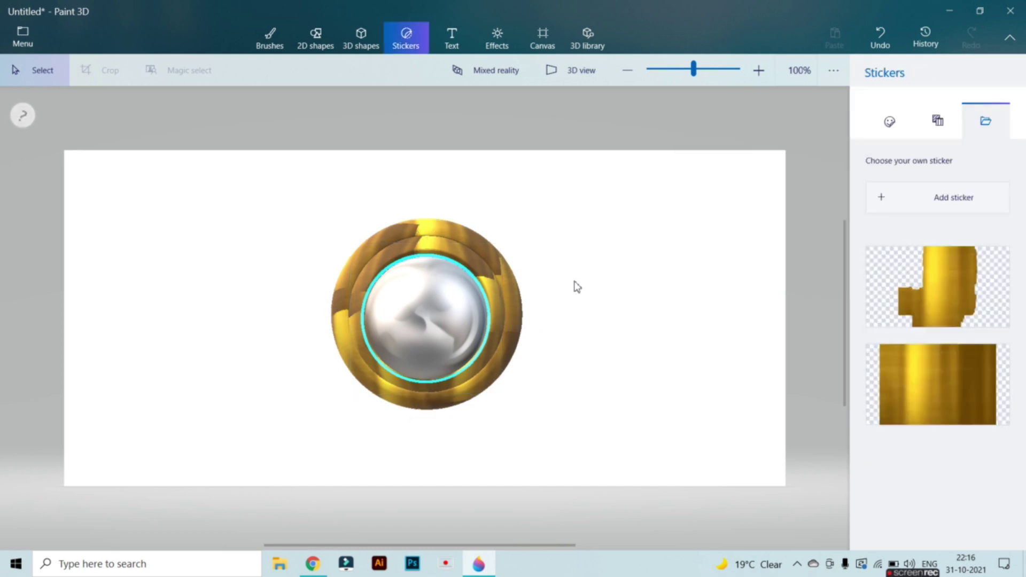
Fine-tune the hemisphere's depth and group it with the gold ring.
{"action": "left_click", "coordinate": [462, 305]}
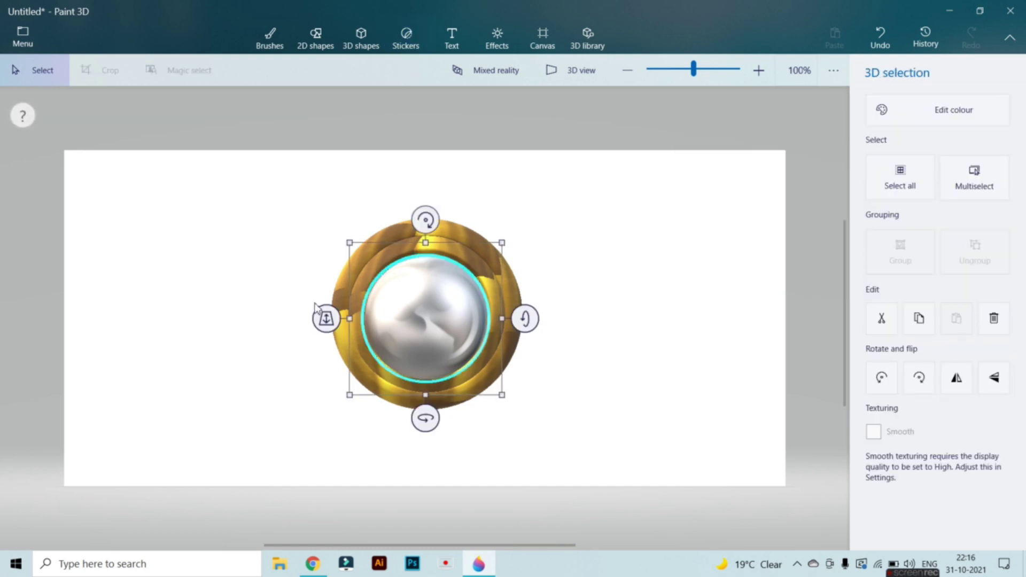
{"action": "left_click_drag", "start_coordinate": [327, 319], "coordinate": [326, 319]}
{"action": "left_click", "coordinate": [571, 243]}
{"action": "left_click_drag", "start_coordinate": [570, 420], "coordinate": [572, 422]}
{"action": "left_click", "coordinate": [923, 266]}
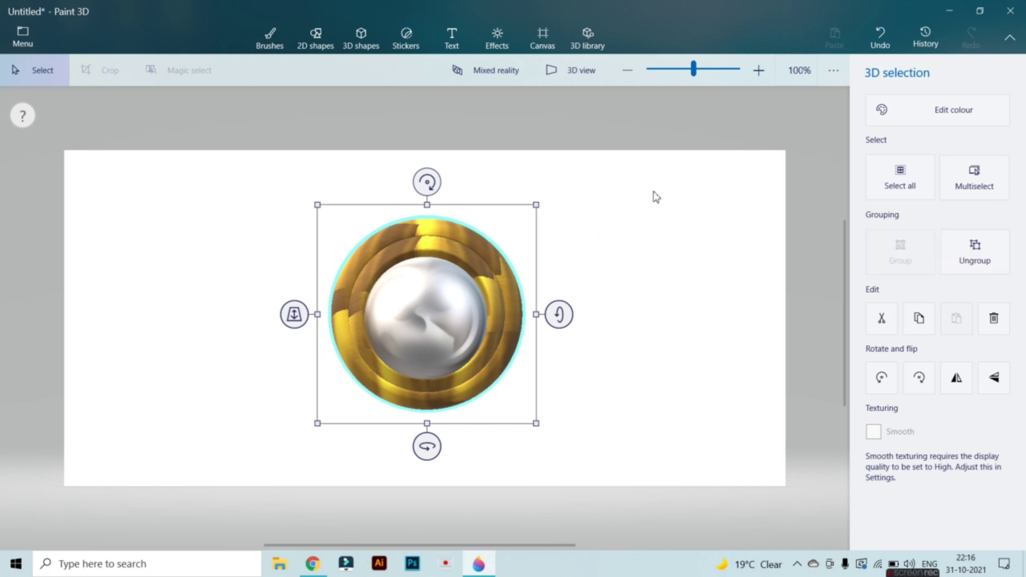
Shrink the grouped ring and hemisphere to about two thirds of their size and tilt the group slightly.
{"action": "left_click_drag", "start_coordinate": [540, 208], "coordinate": [463, 280]}
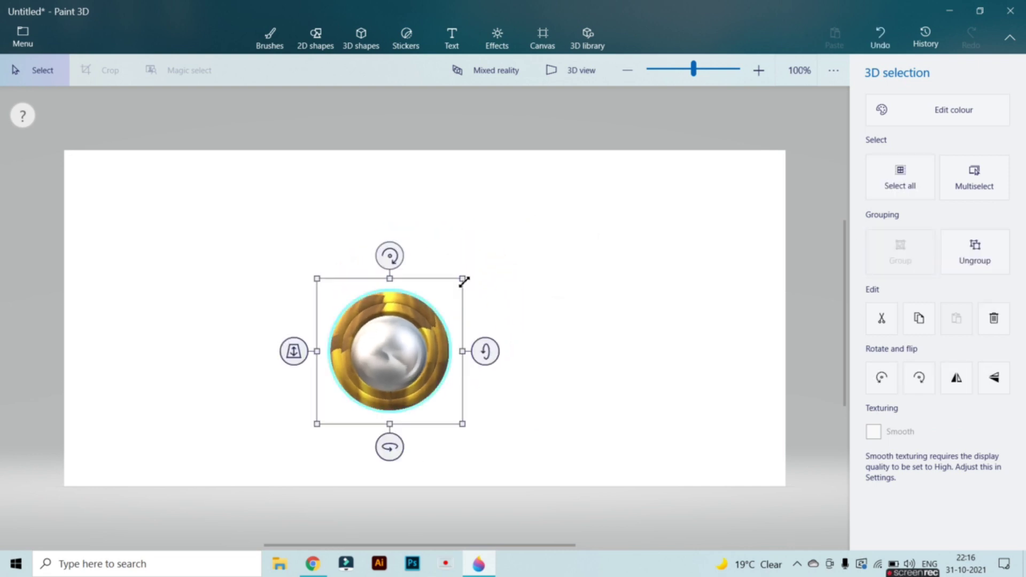
{"action": "left_click_drag", "start_coordinate": [488, 352], "coordinate": [494, 366]}
{"action": "left_click", "coordinate": [492, 362]}
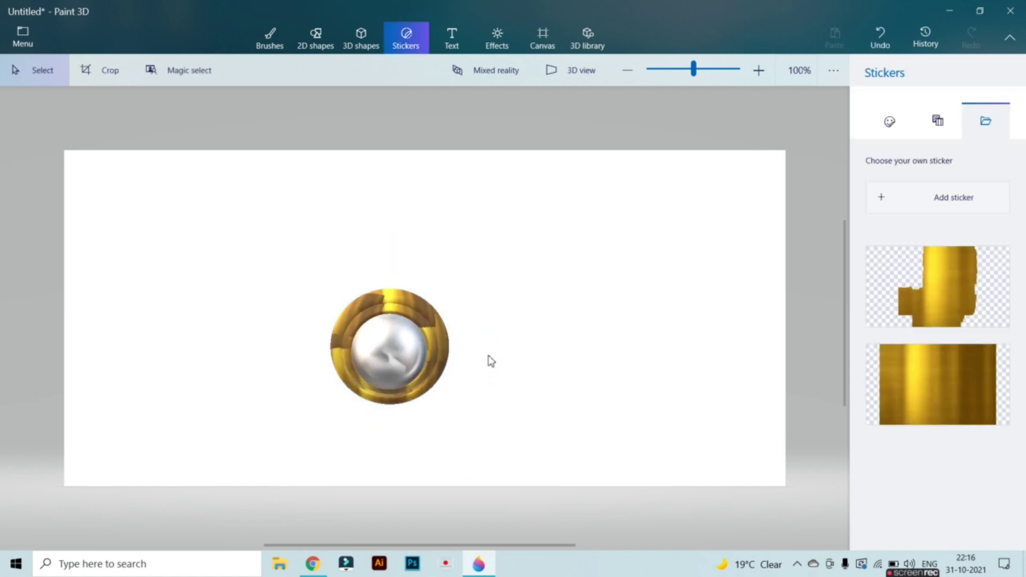
Readjust the group's tilt and rotate it about its vertical axis to expose its back.
{"action": "left_click", "coordinate": [425, 339]}
{"action": "mouse_move", "coordinate": [490, 348]}
{"action": "left_mouse_down"}
{"action": "mouse_move", "coordinate": [492, 338]}
{"action": "mouse_move", "coordinate": [488, 363]}
{"action": "mouse_move", "coordinate": [487, 340]}
{"action": "mouse_move", "coordinate": [488, 349]}
{"action": "left_mouse_up"}
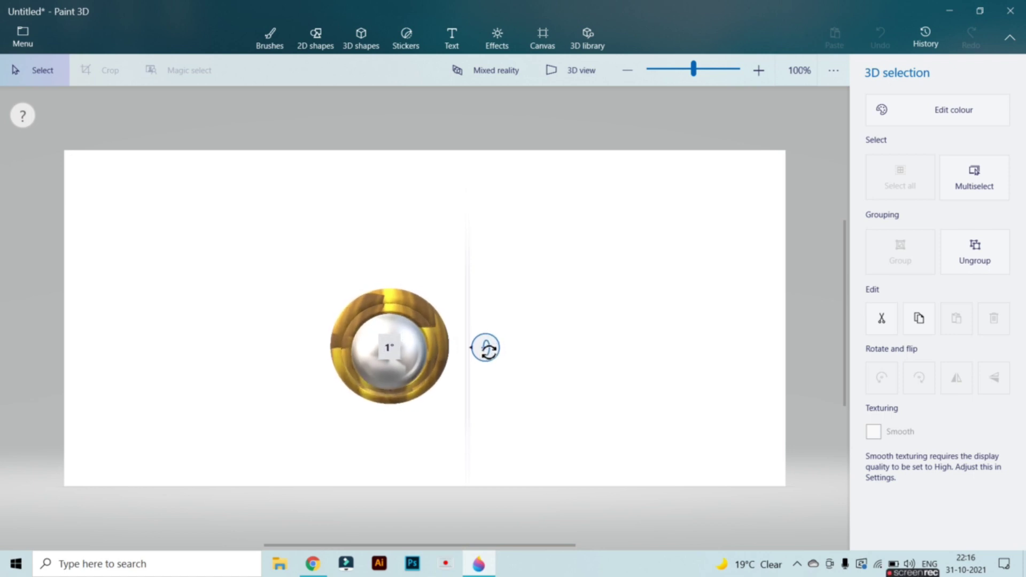
{"action": "mouse_move", "coordinate": [488, 350]}
{"action": "left_mouse_down"}
{"action": "mouse_move", "coordinate": [496, 347]}
{"action": "mouse_move", "coordinate": [485, 346]}
{"action": "left_mouse_up"}
{"action": "left_click_drag", "start_coordinate": [390, 448], "coordinate": [481, 431]}
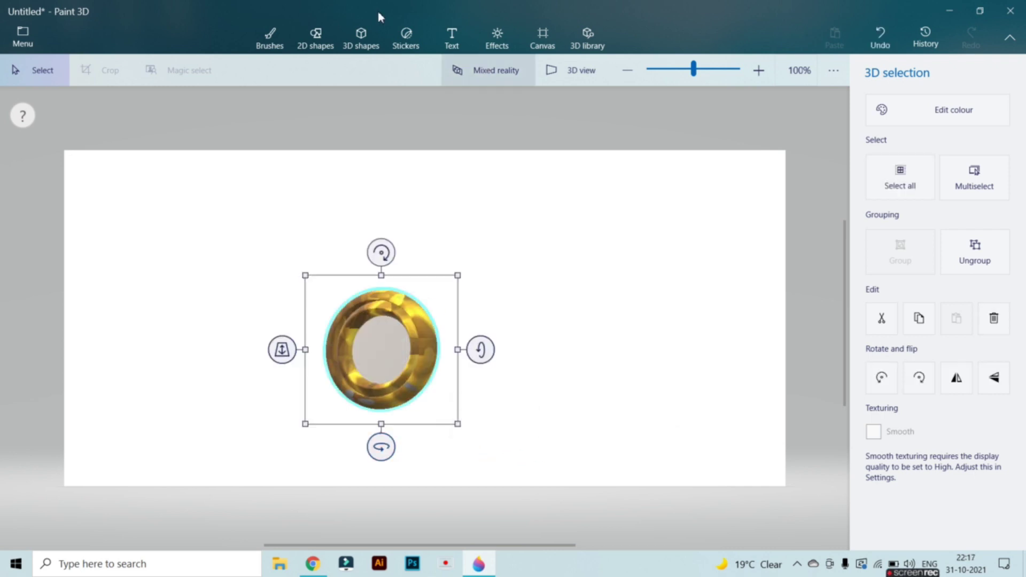
Place the full gold sticker over the uncovered lower part of the ornament's back.
{"action": "left_click", "coordinate": [406, 36]}
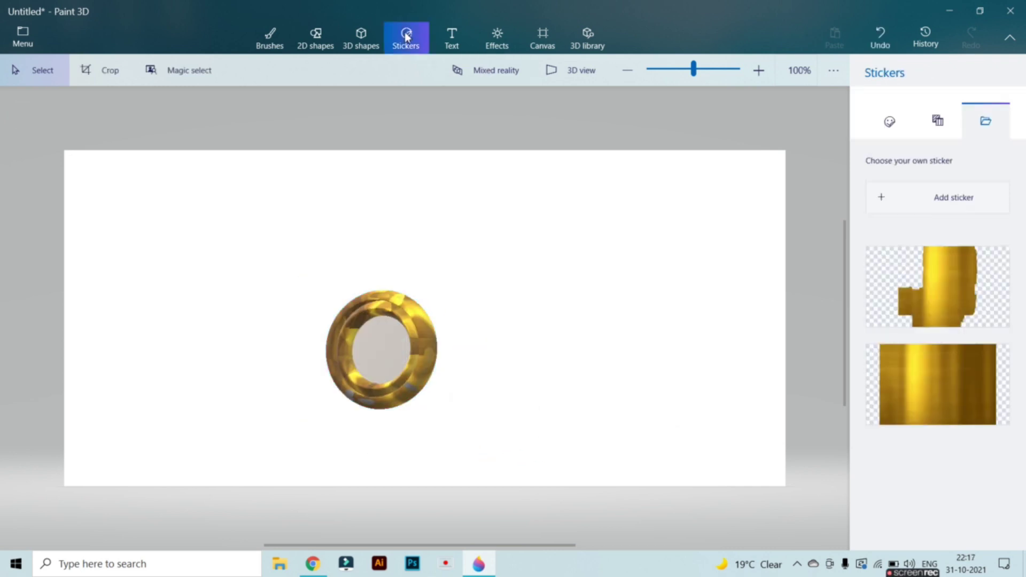
{"action": "left_click", "coordinate": [903, 384]}
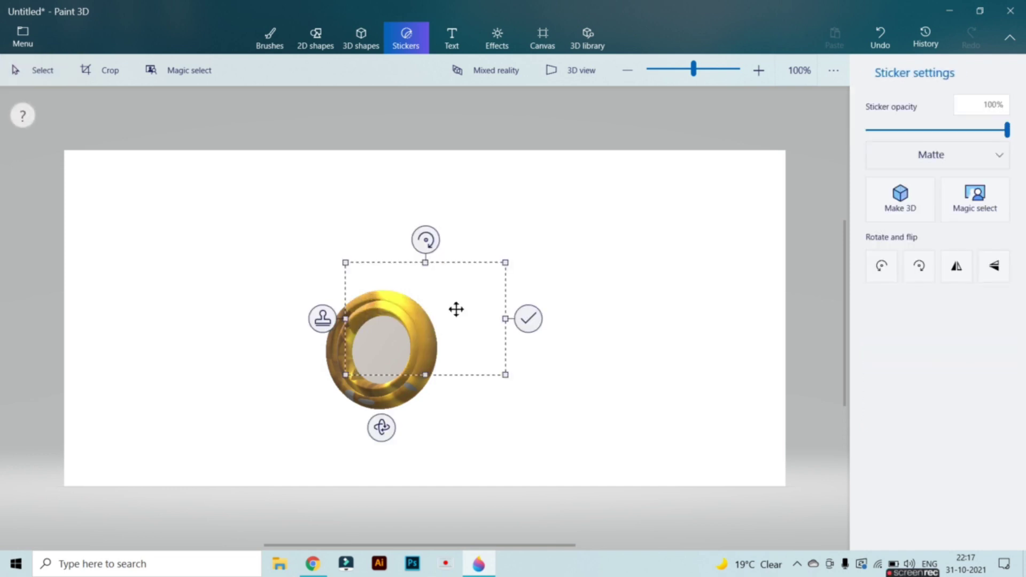
{"action": "left_click_drag", "start_coordinate": [404, 374], "coordinate": [368, 443]}
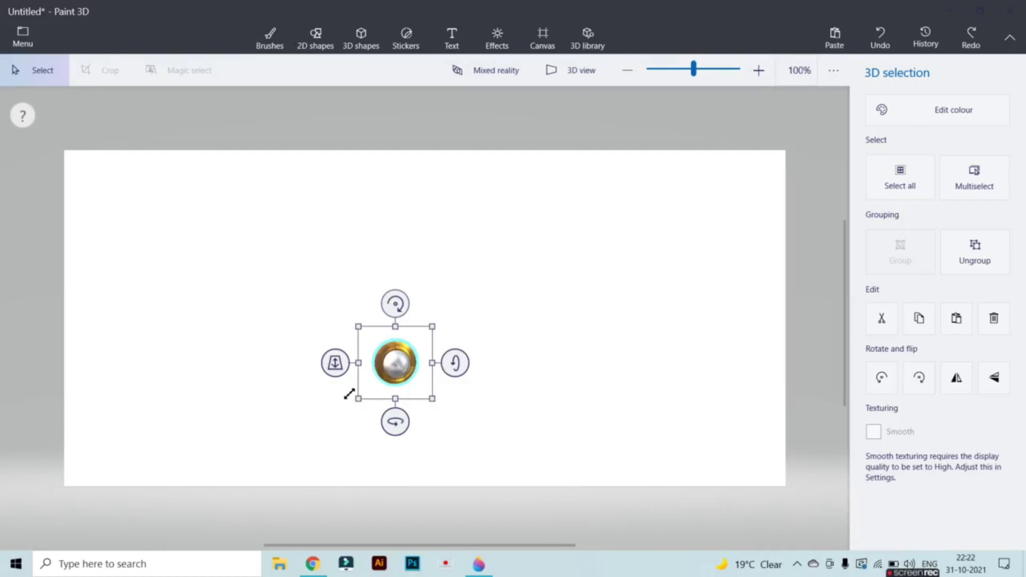
Turn the small ornament's back to the front and place the FOC Rings Bearing 17 mm library model above it.
{"action": "mouse_move", "coordinate": [398, 424]}
{"action": "left_mouse_down"}
{"action": "mouse_move", "coordinate": [486, 408]}
{"action": "mouse_move", "coordinate": [413, 413]}
{"action": "mouse_move", "coordinate": [406, 419]}
{"action": "mouse_move", "coordinate": [419, 421]}
{"action": "mouse_move", "coordinate": [399, 422]}
{"action": "mouse_move", "coordinate": [408, 428]}
{"action": "left_mouse_up"}
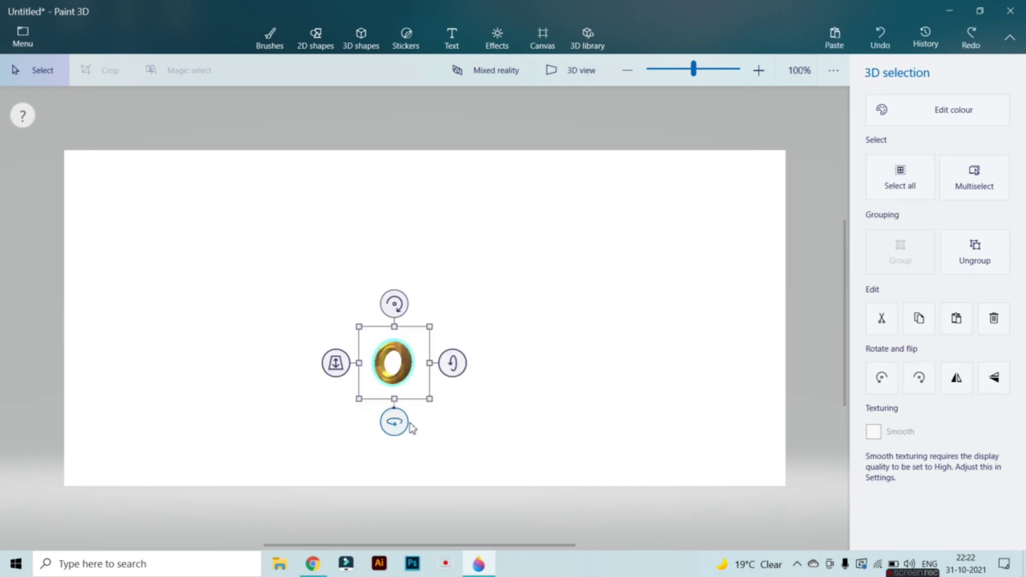
{"action": "left_click", "coordinate": [594, 37]}
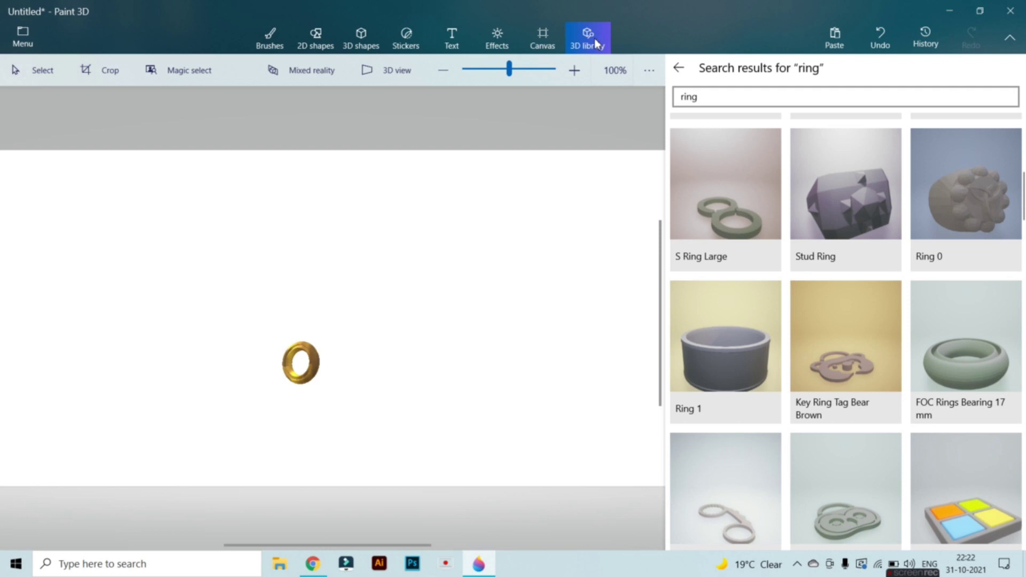
{"action": "left_click", "coordinate": [1000, 377]}
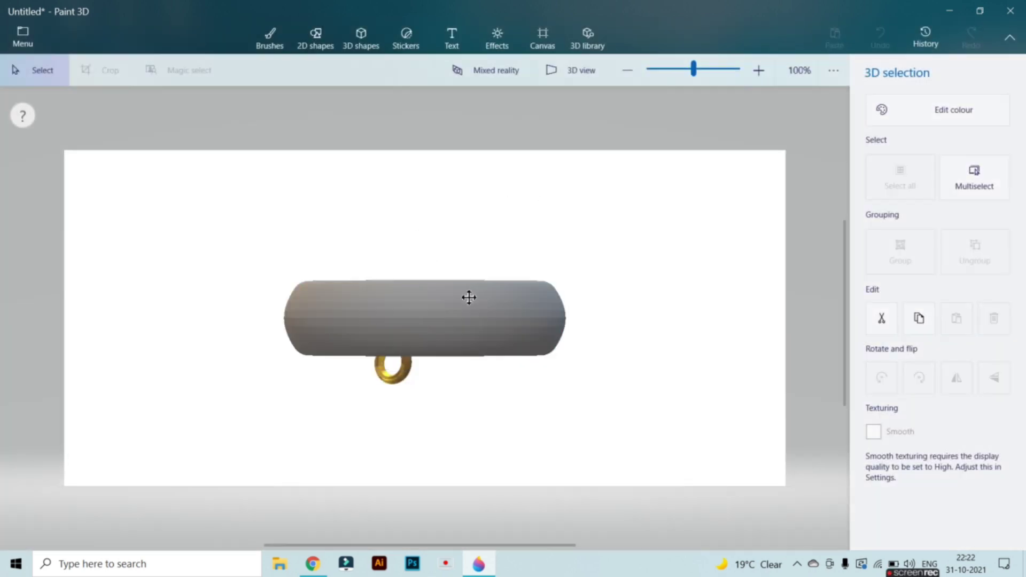
{"action": "left_click_drag", "start_coordinate": [467, 295], "coordinate": [485, 249]}
Apply the full gold sticker to the left-centre section of the large grey ring's outer face.
{"action": "left_click", "coordinate": [409, 42]}
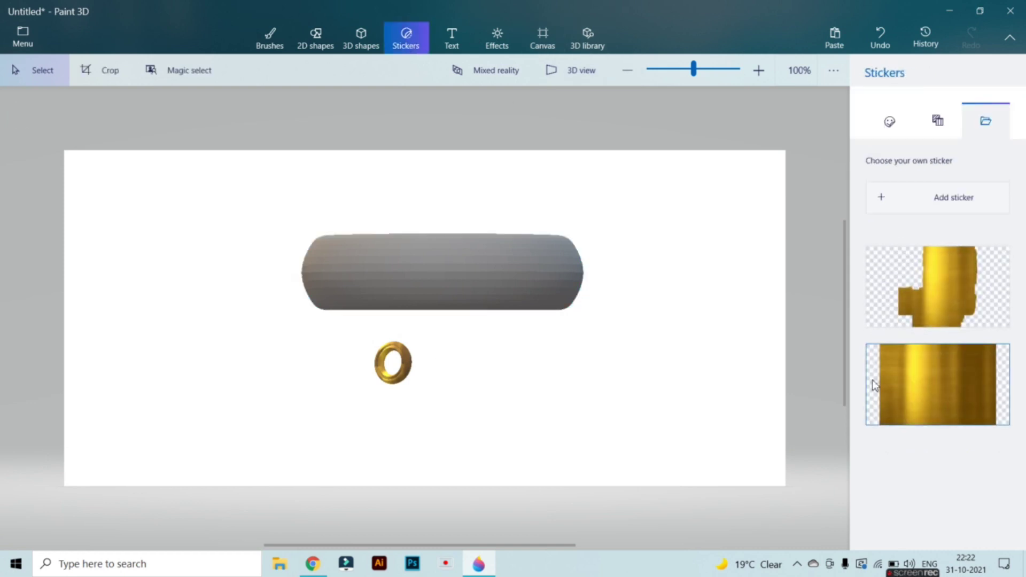
{"action": "left_click", "coordinate": [921, 371]}
{"action": "left_click_drag", "start_coordinate": [467, 355], "coordinate": [444, 289]}
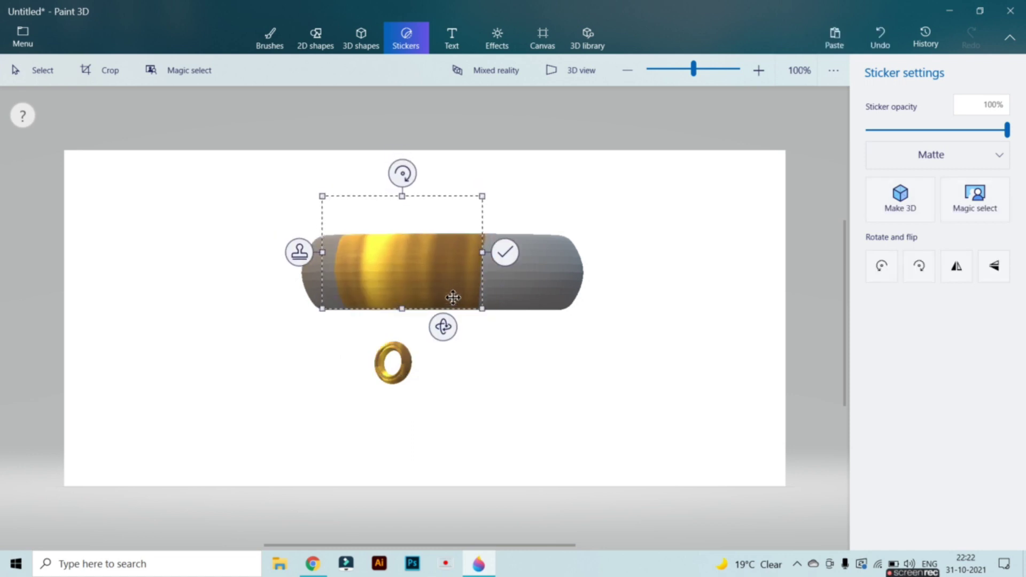
{"action": "left_click", "coordinate": [504, 252]}
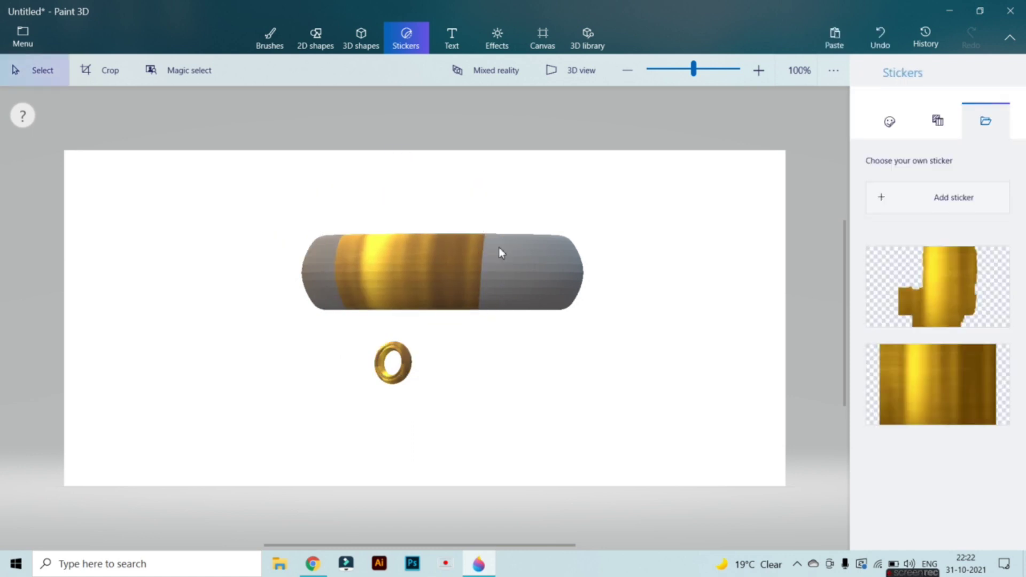
Rotate the large ring about its vertical axis and cover the adjoining grey section with the full gold sticker.
{"action": "left_click", "coordinate": [543, 274]}
{"action": "left_click_drag", "start_coordinate": [443, 350], "coordinate": [341, 351]}
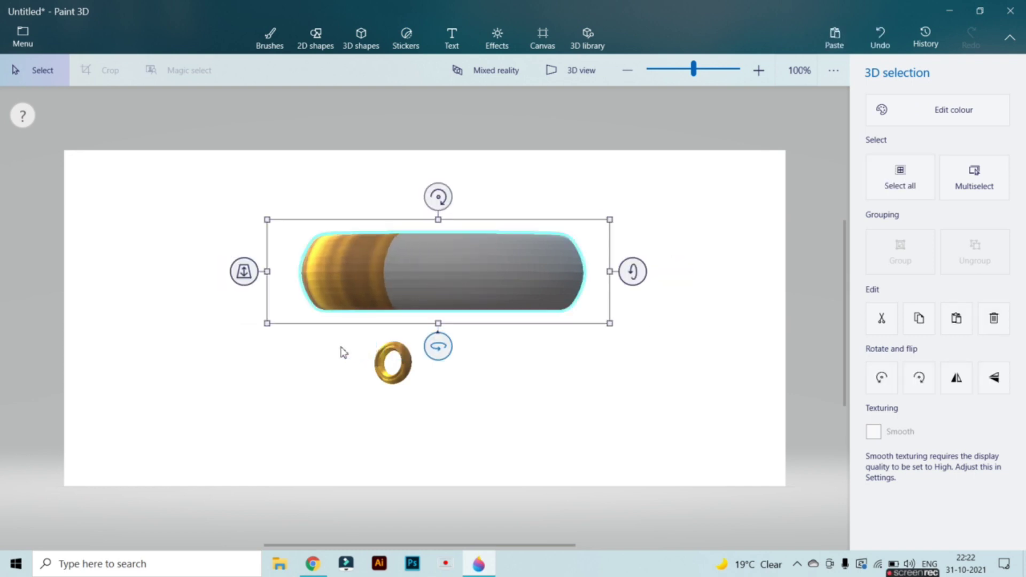
{"action": "left_click", "coordinate": [413, 42]}
{"action": "left_click", "coordinate": [938, 380]}
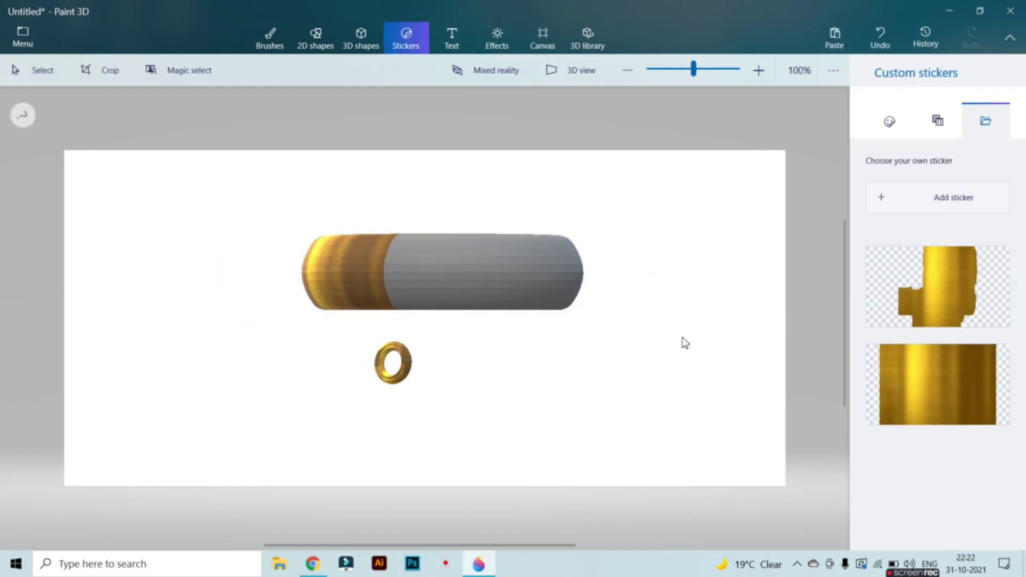
{"action": "left_click", "coordinate": [428, 320]}
{"action": "left_click_drag", "start_coordinate": [449, 324], "coordinate": [449, 282]}
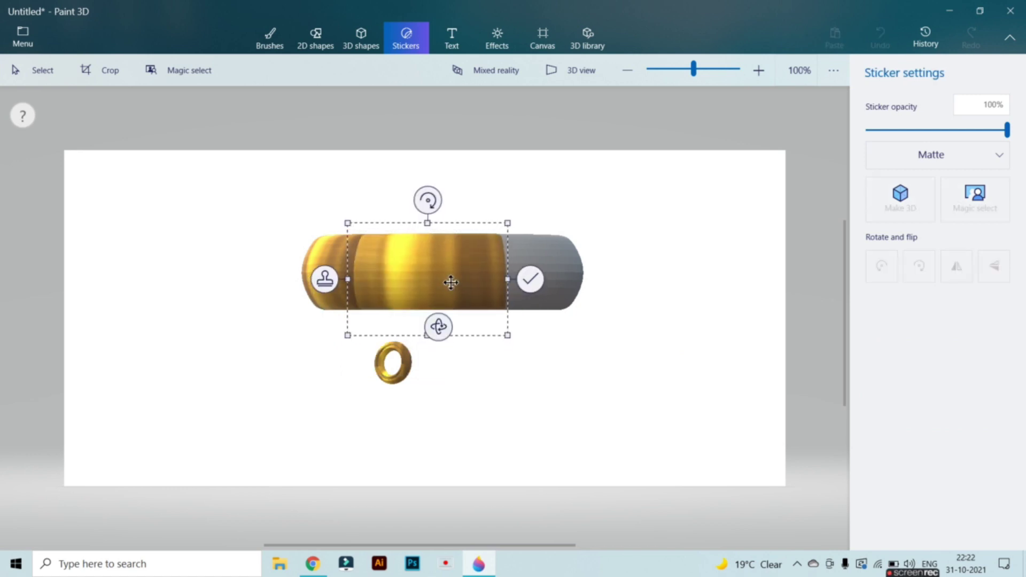
{"action": "left_click", "coordinate": [530, 279]}
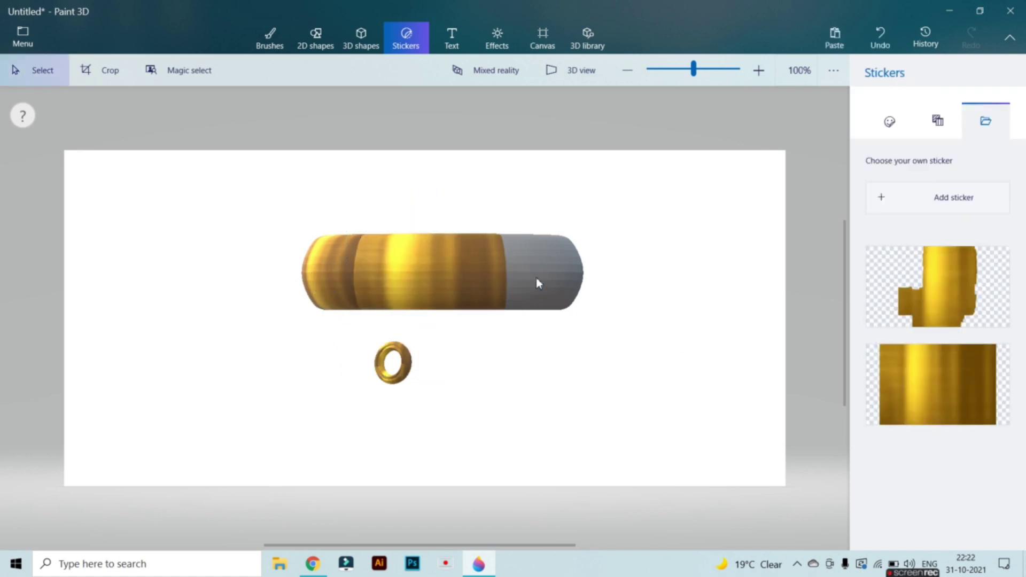
Turn the large ring further about its vertical axis and extend the gold with another full gold sticker.
{"action": "left_click", "coordinate": [538, 283]}
{"action": "left_click_drag", "start_coordinate": [437, 346], "coordinate": [360, 340]}
{"action": "left_click_drag", "start_coordinate": [446, 344], "coordinate": [358, 336]}
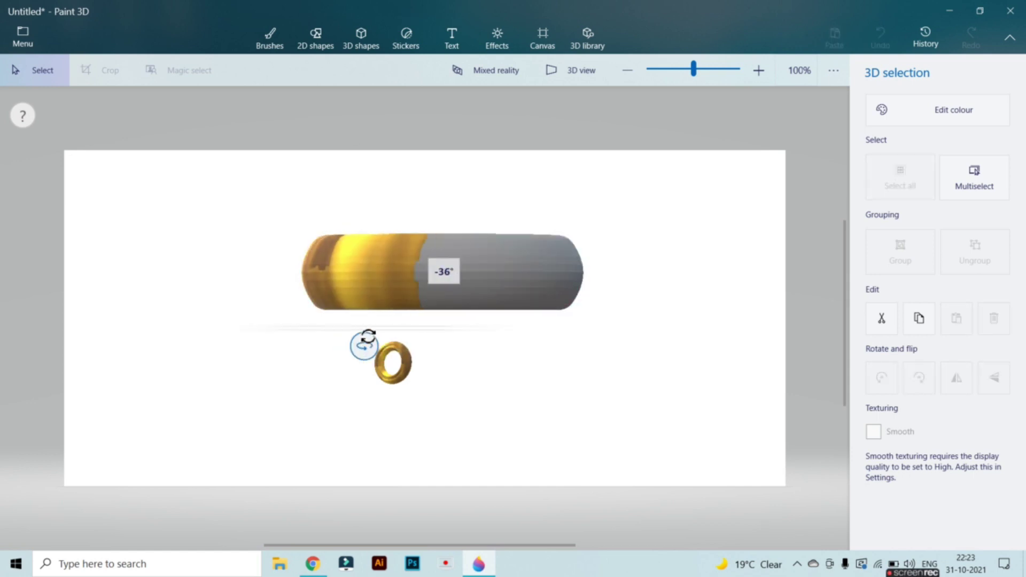
{"action": "left_click", "coordinate": [419, 48]}
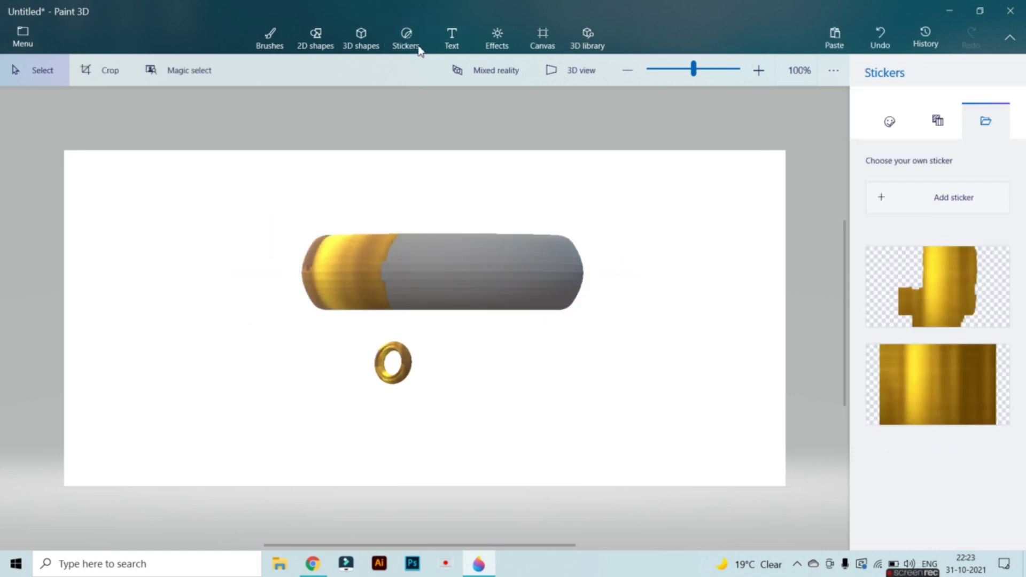
{"action": "left_click", "coordinate": [909, 371]}
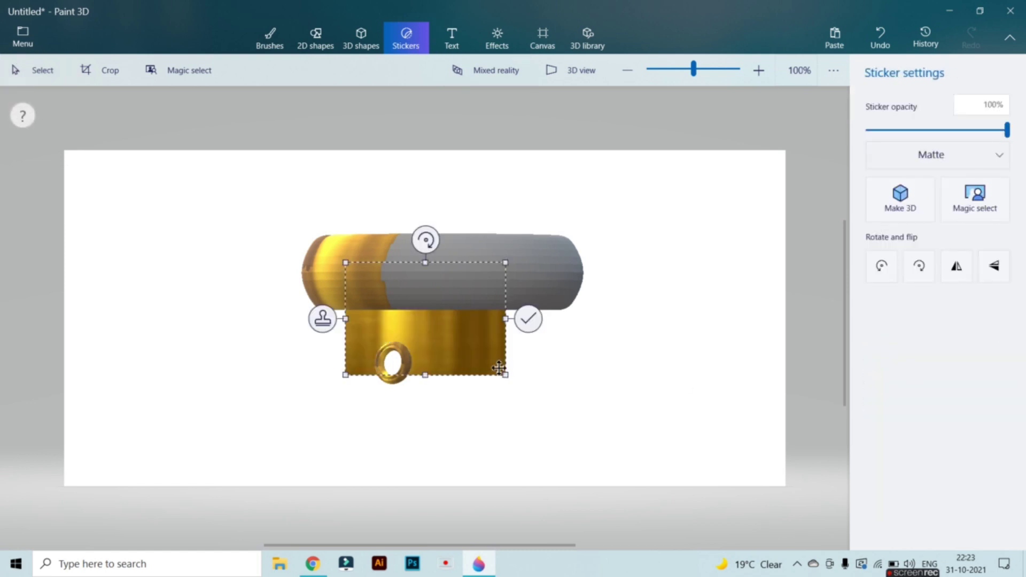
{"action": "left_click_drag", "start_coordinate": [477, 352], "coordinate": [469, 297]}
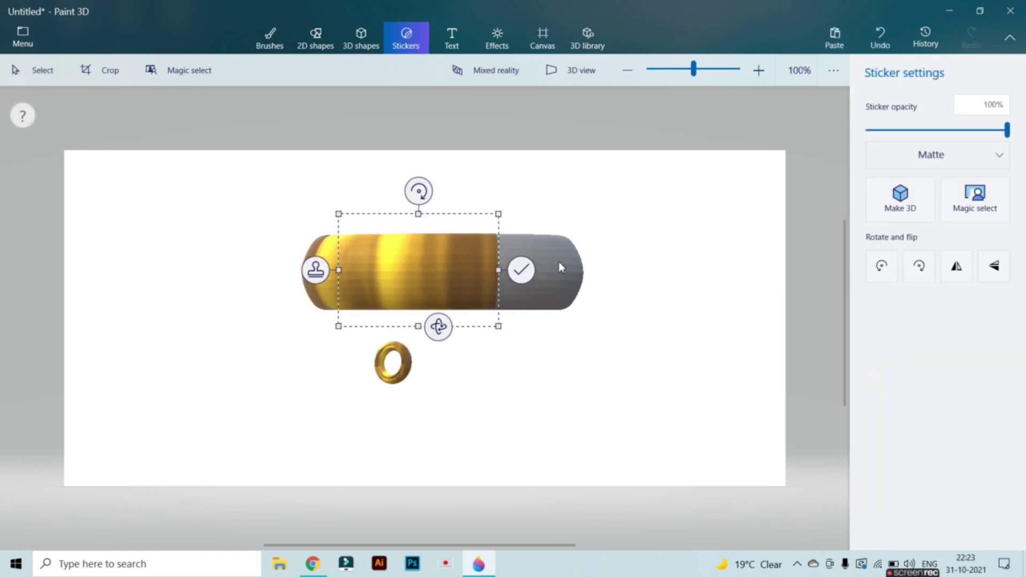
{"action": "left_click", "coordinate": [521, 272]}
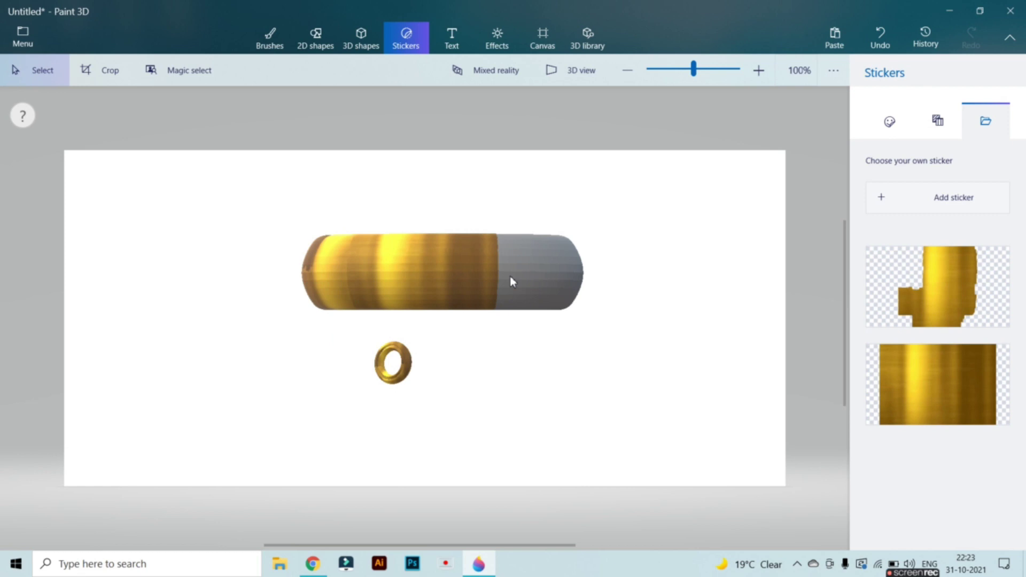
Rotate the large ring to its last bare section and cover it with two overlapping full gold stickers.
{"action": "left_click", "coordinate": [509, 276]}
{"action": "left_click_drag", "start_coordinate": [439, 346], "coordinate": [315, 345]}
{"action": "left_click", "coordinate": [405, 36]}
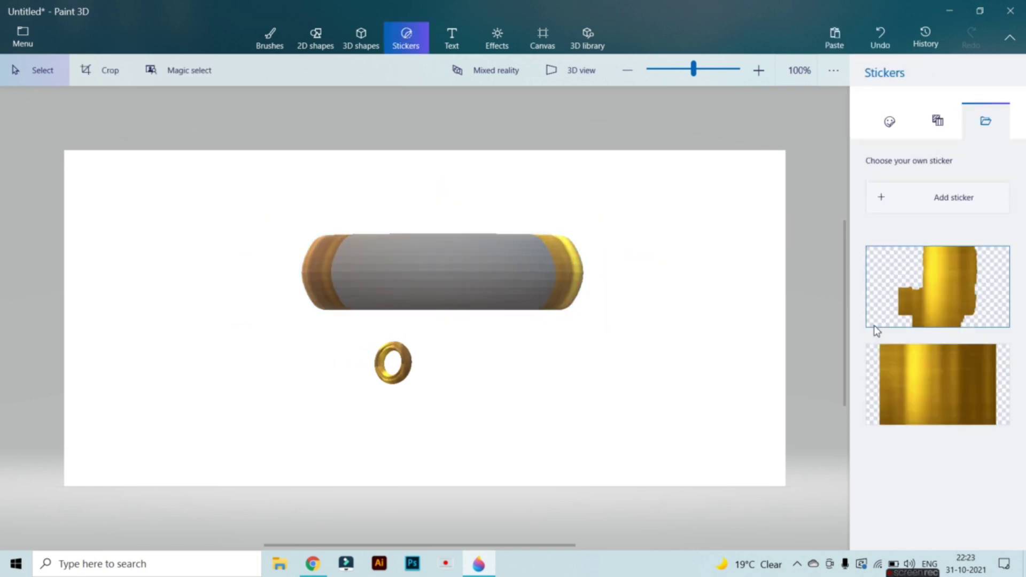
{"action": "left_click", "coordinate": [951, 368]}
{"action": "left_click_drag", "start_coordinate": [434, 343], "coordinate": [397, 302]}
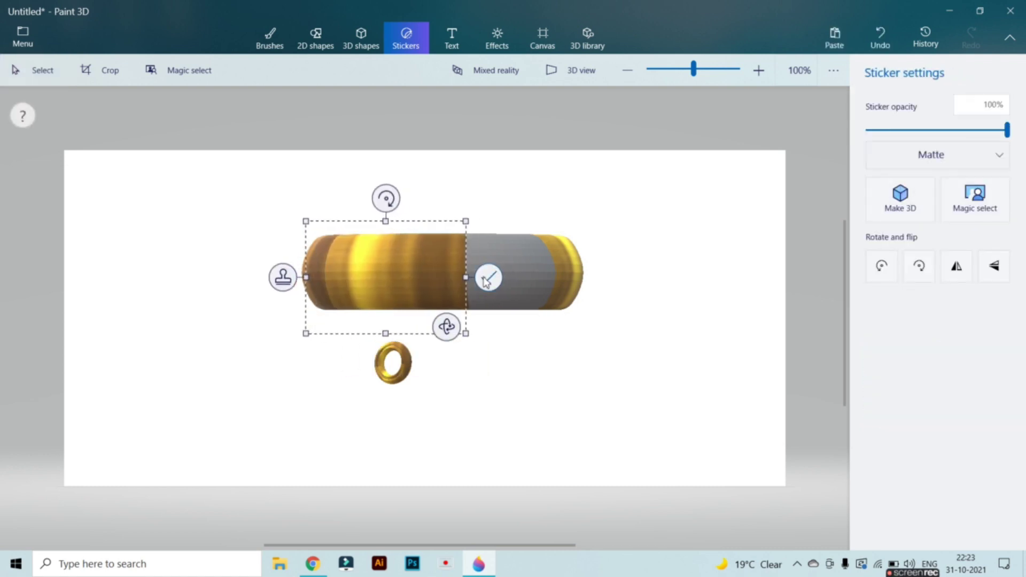
{"action": "left_click", "coordinate": [499, 280]}
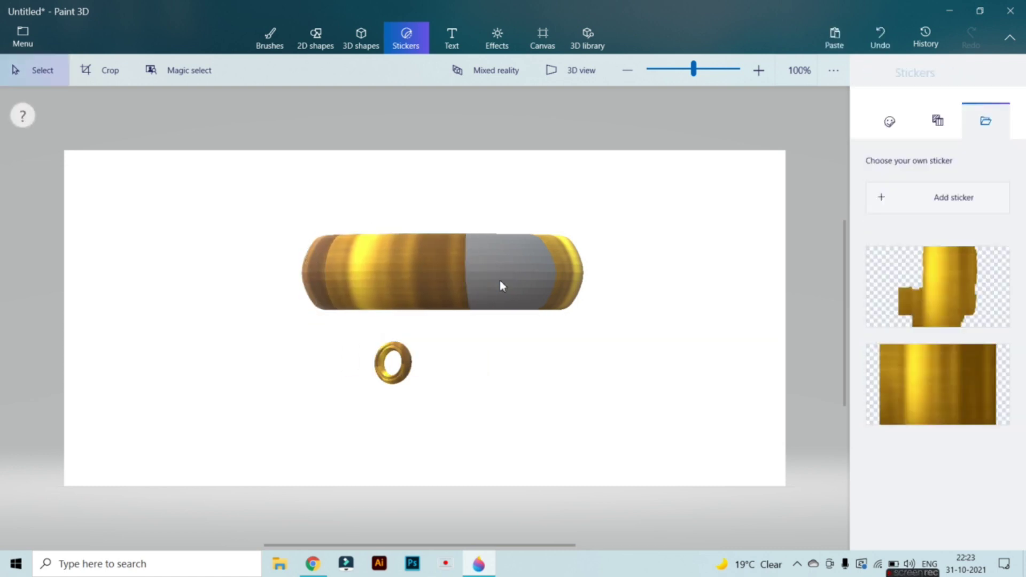
{"action": "left_click", "coordinate": [882, 392]}
{"action": "left_click_drag", "start_coordinate": [493, 344], "coordinate": [554, 301]}
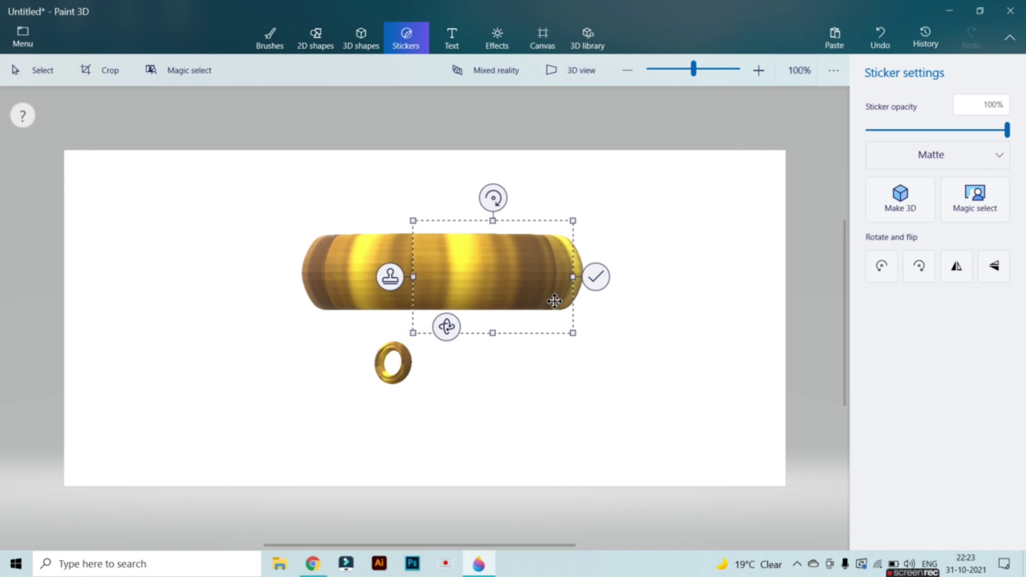
{"action": "left_click", "coordinate": [596, 277]}
Tilt the gold ring to show its inside and shrink it to just under half its size.
{"action": "left_click", "coordinate": [495, 274]}
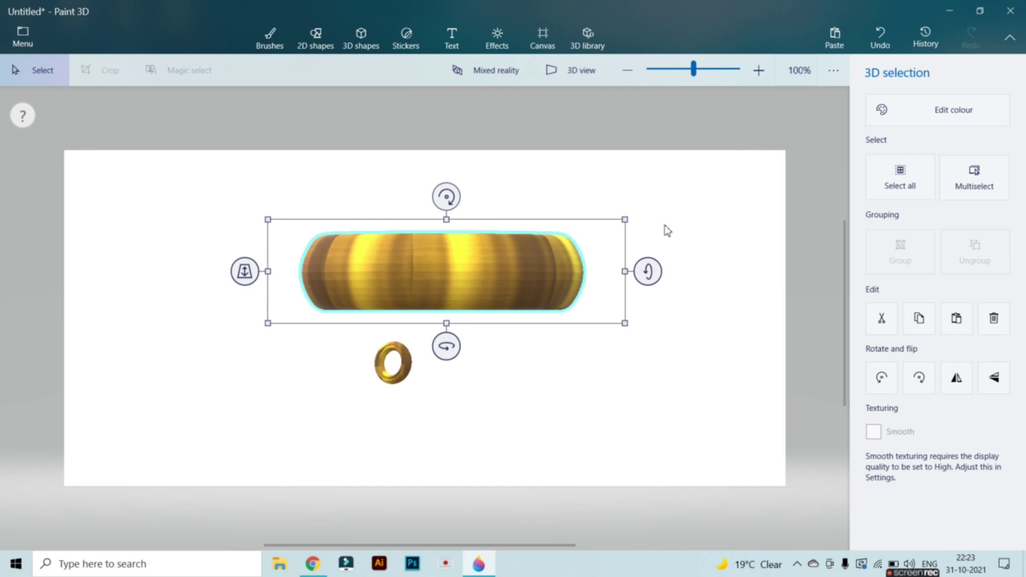
{"action": "mouse_move", "coordinate": [648, 272]}
{"action": "left_mouse_down"}
{"action": "mouse_move", "coordinate": [691, 439]}
{"action": "mouse_move", "coordinate": [661, 381]}
{"action": "mouse_move", "coordinate": [652, 289]}
{"action": "mouse_move", "coordinate": [639, 269]}
{"action": "left_mouse_up"}
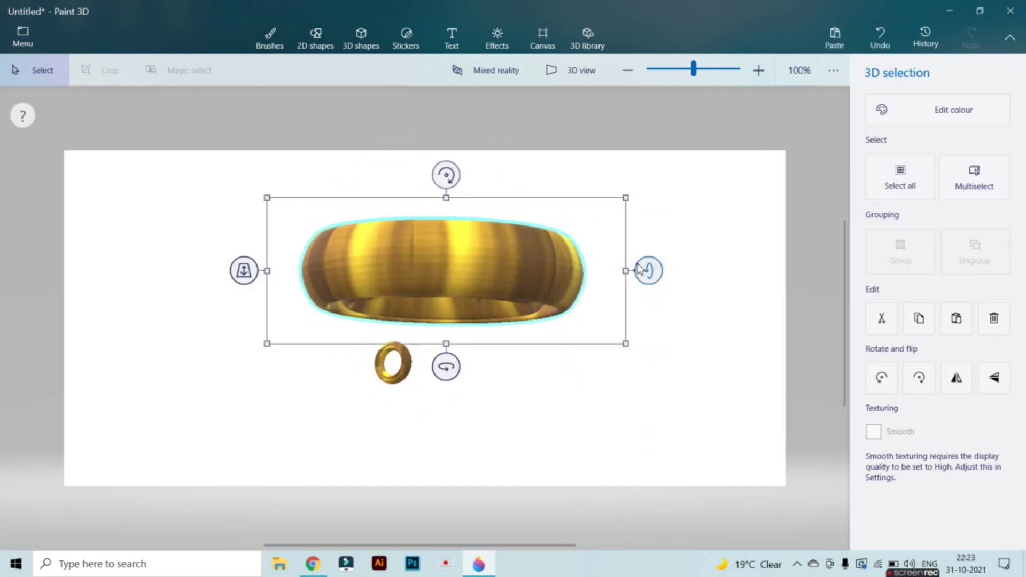
{"action": "left_click_drag", "start_coordinate": [626, 198], "coordinate": [469, 240]}
{"action": "left_click_drag", "start_coordinate": [384, 334], "coordinate": [400, 363]}
Turn the small ornament so its white hemisphere faces forward and position it on the front of the gold ring.
{"action": "left_click", "coordinate": [393, 372]}
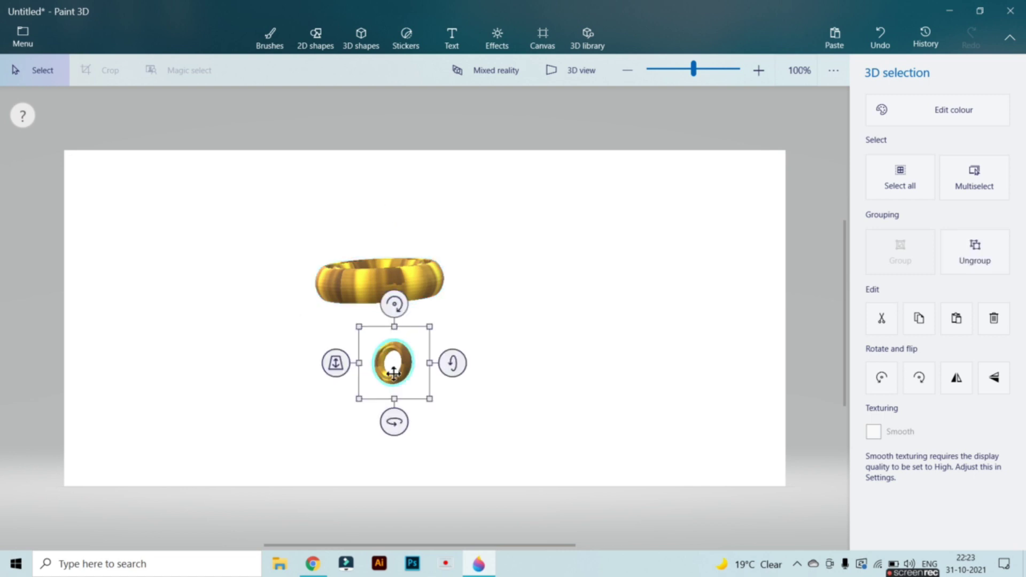
{"action": "left_click_drag", "start_coordinate": [394, 423], "coordinate": [293, 421]}
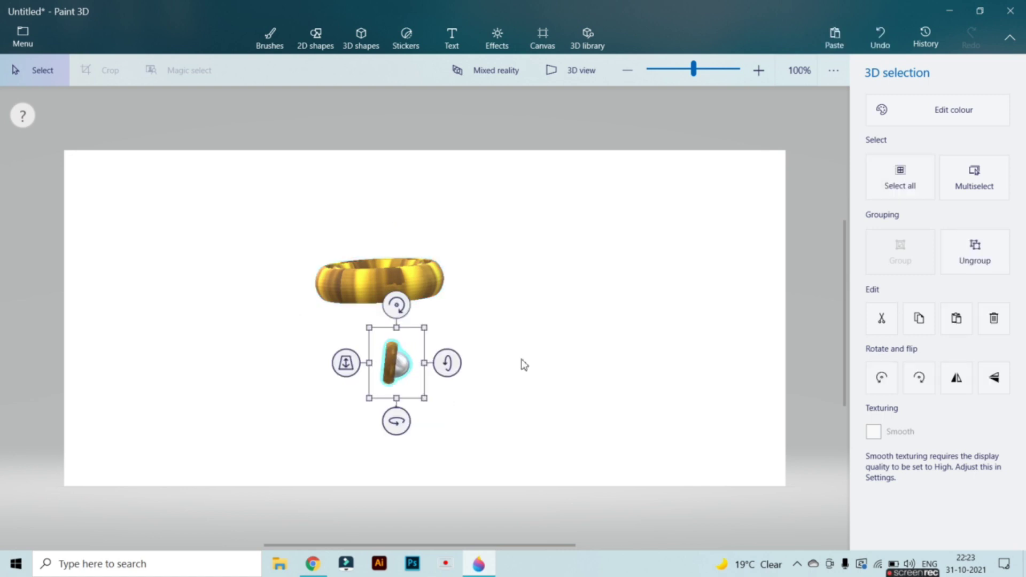
{"action": "left_click_drag", "start_coordinate": [398, 425], "coordinate": [376, 424]}
{"action": "left_click_drag", "start_coordinate": [406, 374], "coordinate": [385, 281]}
{"action": "left_click_drag", "start_coordinate": [389, 344], "coordinate": [404, 342]}
{"action": "left_click_drag", "start_coordinate": [321, 281], "coordinate": [328, 314]}
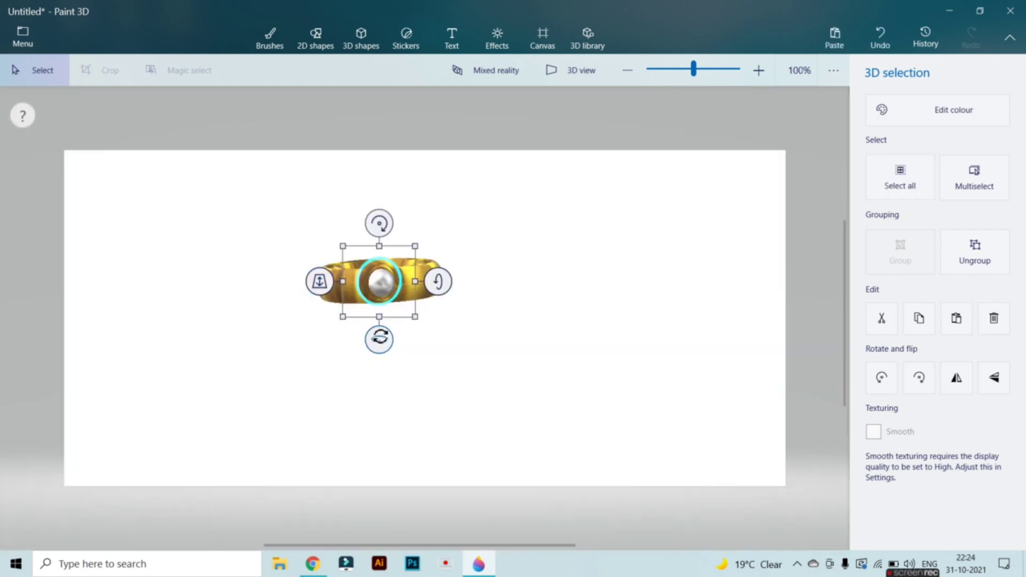
{"action": "left_click_drag", "start_coordinate": [379, 340], "coordinate": [376, 341]}
{"action": "left_click_drag", "start_coordinate": [381, 297], "coordinate": [382, 302]}
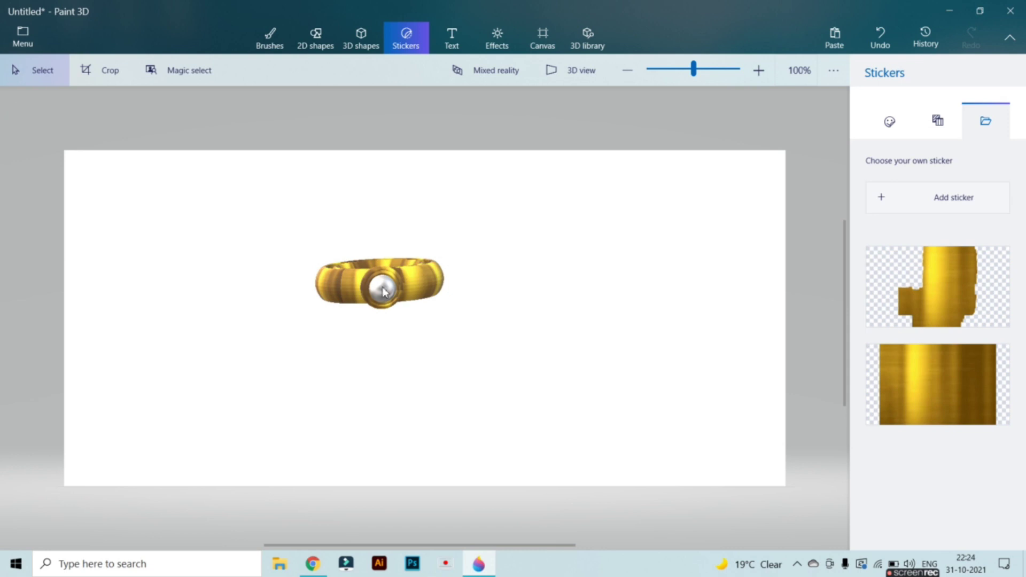
Fine-tune the ornament's depth and rotation so it sits against the front of the ring.
{"action": "left_click", "coordinate": [384, 295]}
{"action": "left_click_drag", "start_coordinate": [321, 287], "coordinate": [321, 286]}
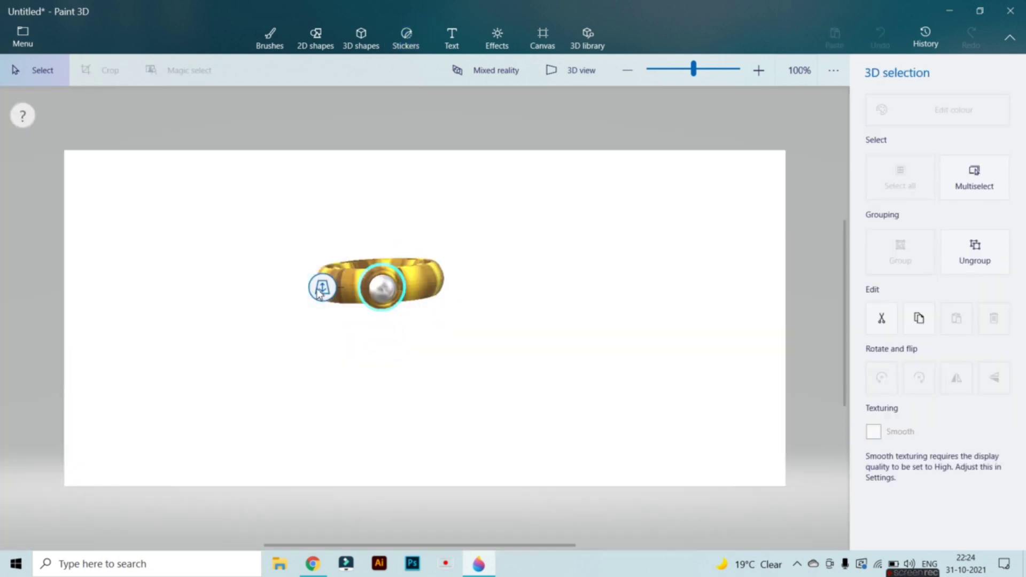
{"action": "left_click_drag", "start_coordinate": [382, 347], "coordinate": [382, 345]}
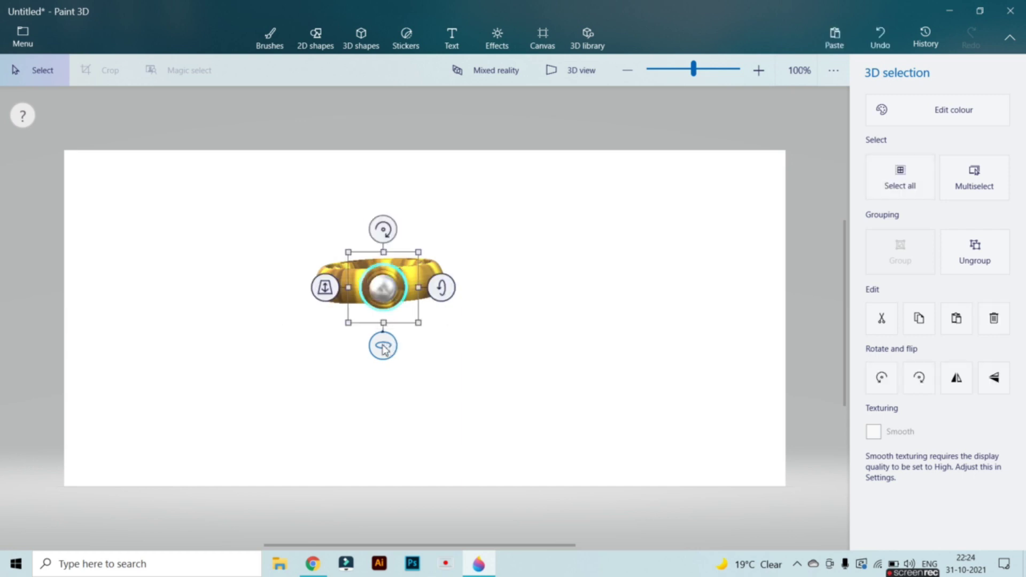
{"action": "left_click_drag", "start_coordinate": [325, 286], "coordinate": [324, 286]}
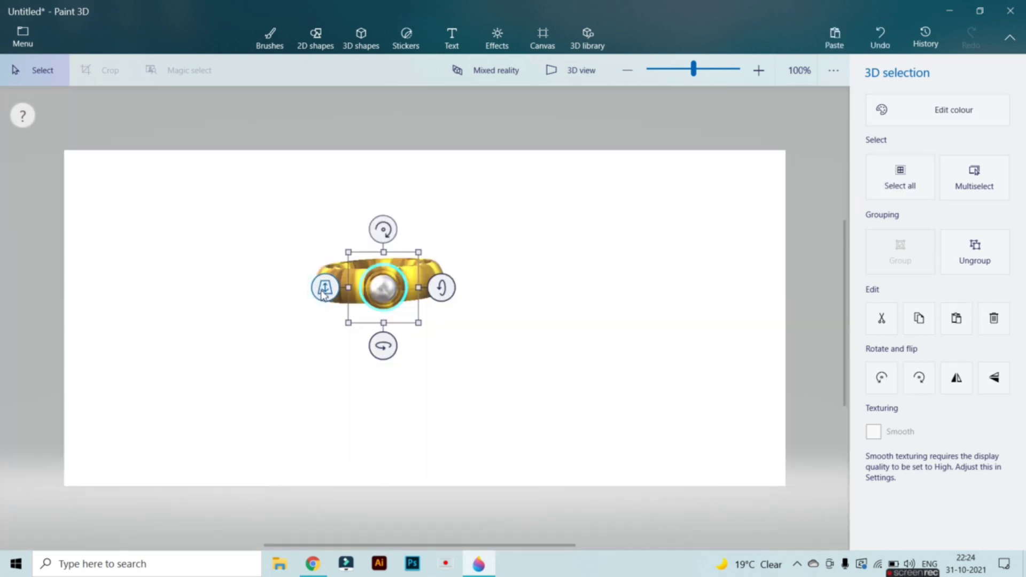
Group the gold ring and its ornament into one object.
{"action": "left_click", "coordinate": [279, 249]}
{"action": "left_click_drag", "start_coordinate": [279, 249], "coordinate": [489, 348]}
{"action": "left_click", "coordinate": [928, 252]}
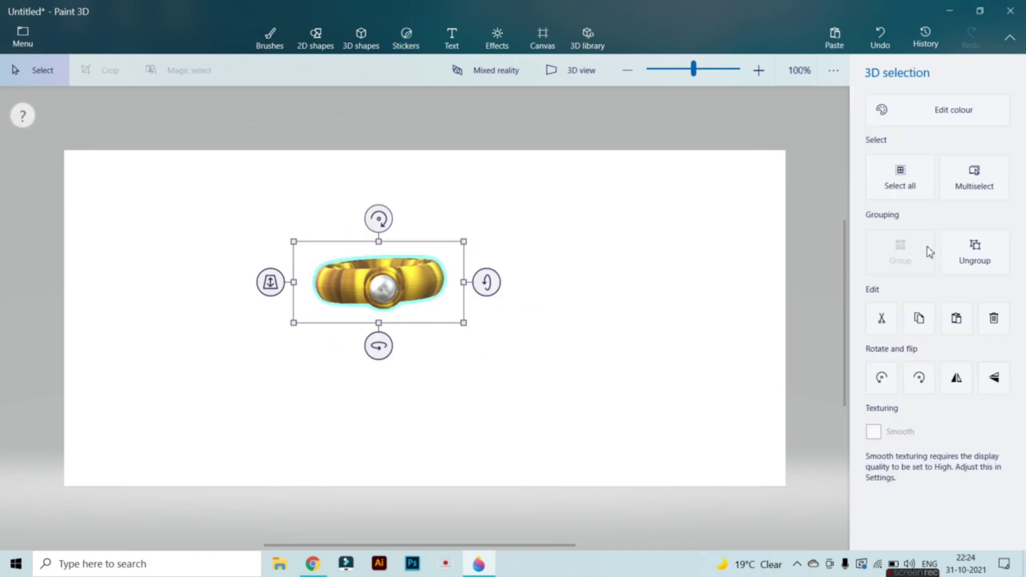
{"action": "left_click", "coordinate": [605, 332]}
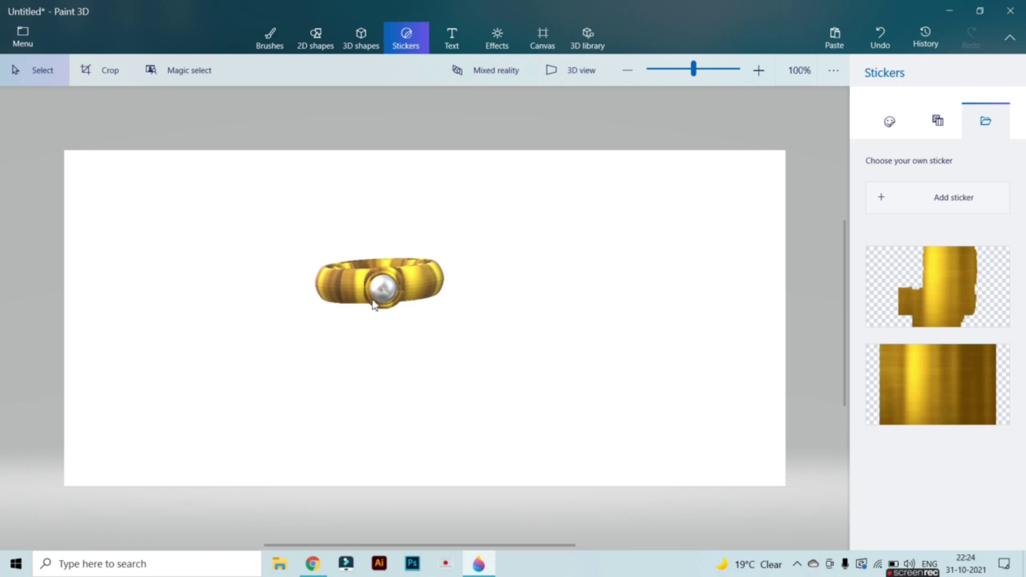
Turn and tilt the grouped ring so its inside shows and the ornament sits left of centre.
{"action": "left_click", "coordinate": [374, 305]}
{"action": "left_click_drag", "start_coordinate": [378, 343], "coordinate": [364, 222]}
{"action": "left_click_drag", "start_coordinate": [518, 285], "coordinate": [572, 295]}
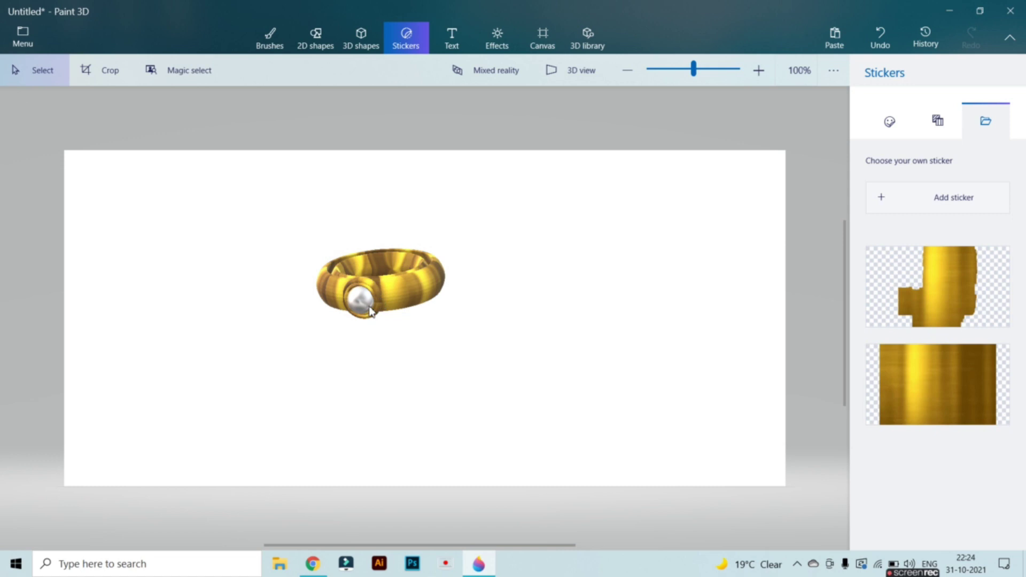
Duplicate the white hemisphere ornament and place the copy to its right on the ring's front.
{"action": "left_click", "coordinate": [370, 311]}
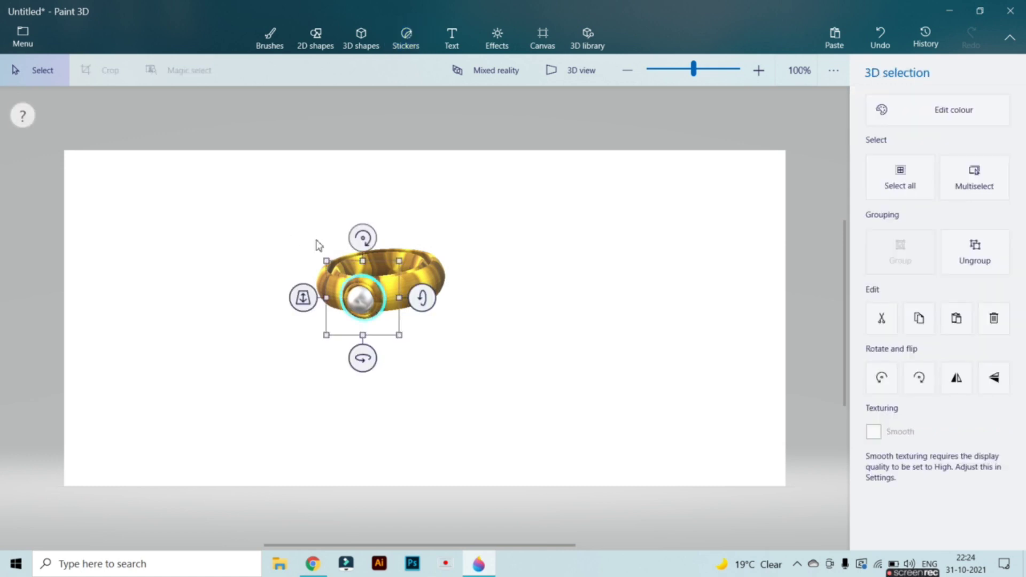
{"action": "key", "text": "ctrl"}
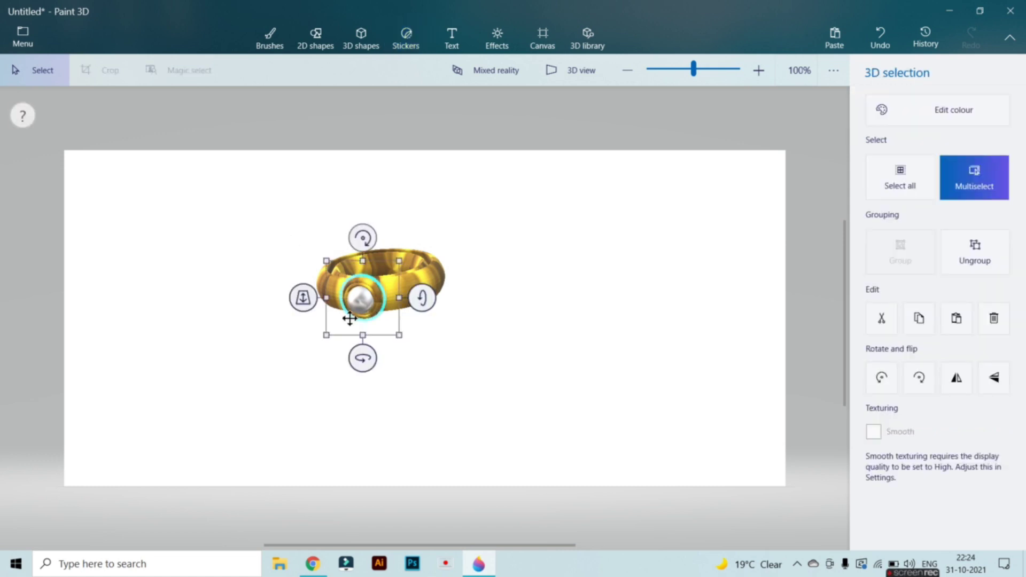
{"action": "left_click", "coordinate": [350, 318], "text": "ctrl"}
{"action": "left_click", "coordinate": [350, 319]}
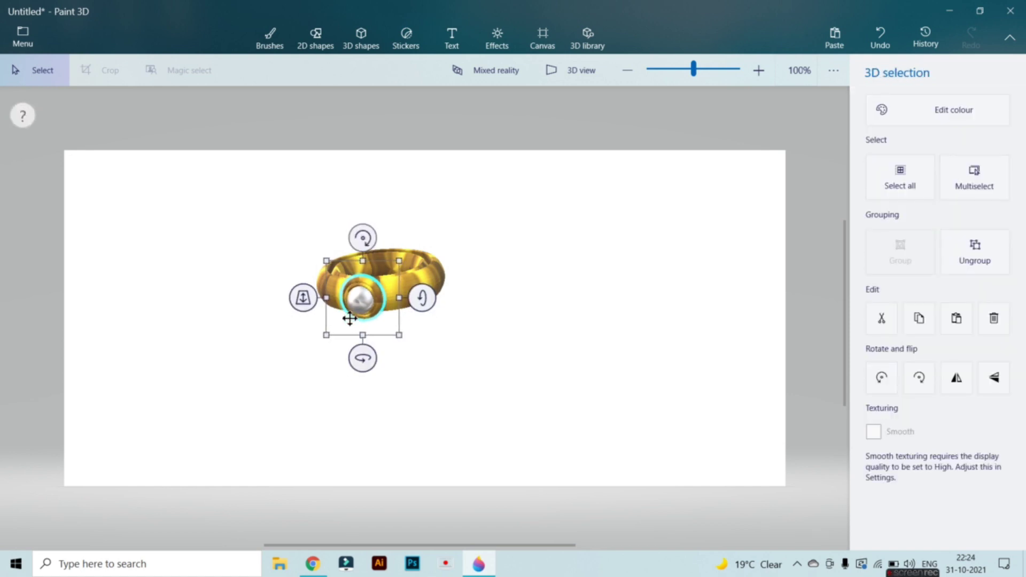
{"action": "left_click_drag", "start_coordinate": [362, 307], "coordinate": [401, 302], "text": "ctrl"}
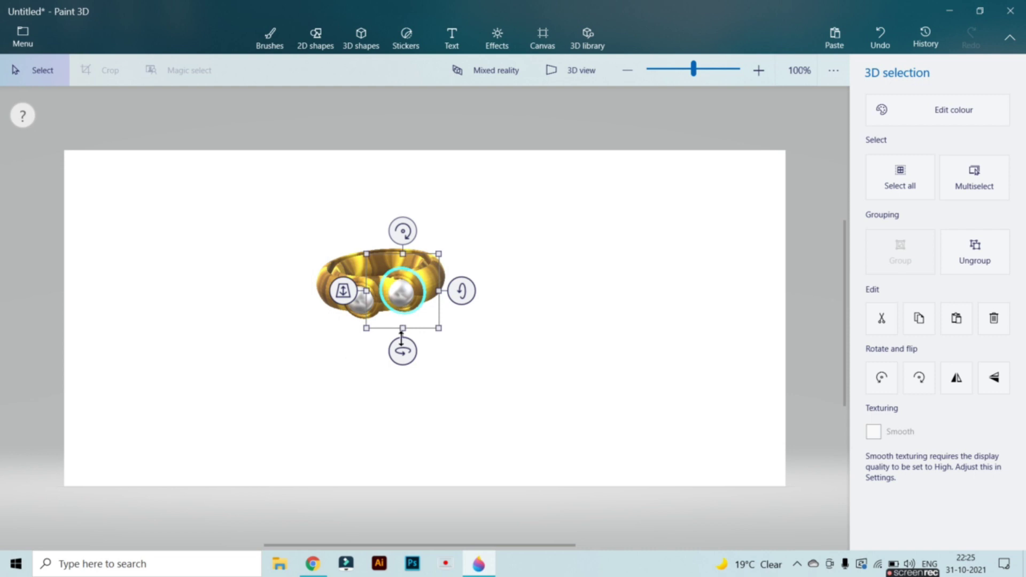
Adjust the copied ornament's rotation and position so it follows the ring's curve beside the first ornament.
{"action": "left_click_drag", "start_coordinate": [403, 351], "coordinate": [416, 351]}
{"action": "left_click_drag", "start_coordinate": [396, 231], "coordinate": [396, 231]}
{"action": "left_click_drag", "start_coordinate": [396, 350], "coordinate": [396, 352]}
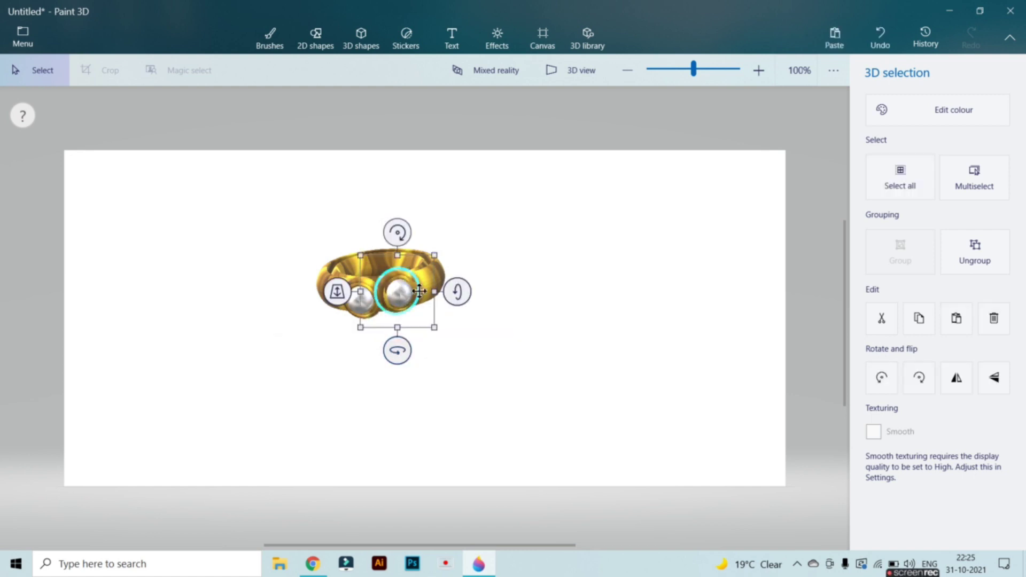
{"action": "left_click_drag", "start_coordinate": [403, 296], "coordinate": [404, 299]}
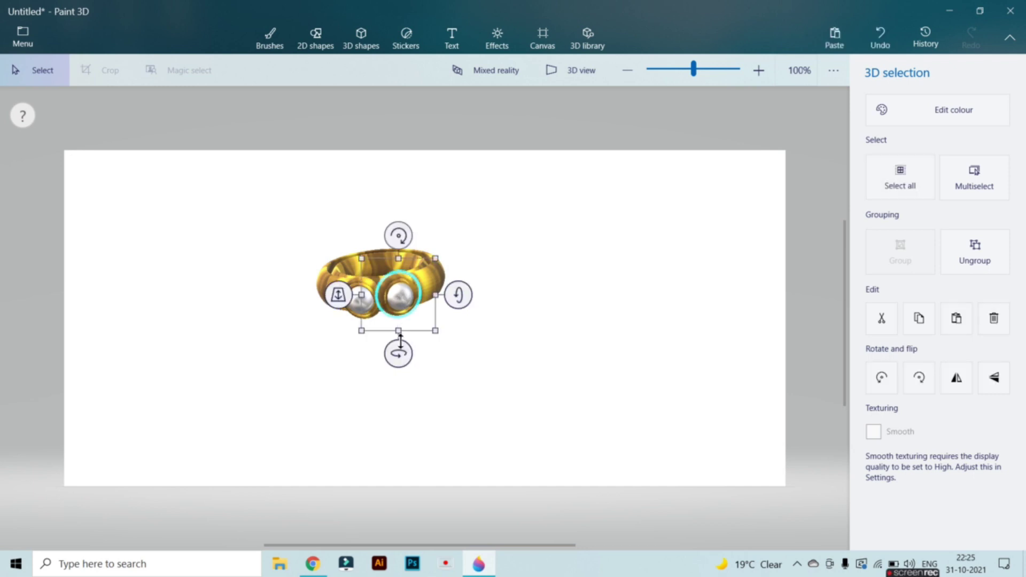
{"action": "left_click_drag", "start_coordinate": [397, 353], "coordinate": [398, 354]}
{"action": "left_click", "coordinate": [497, 369]}
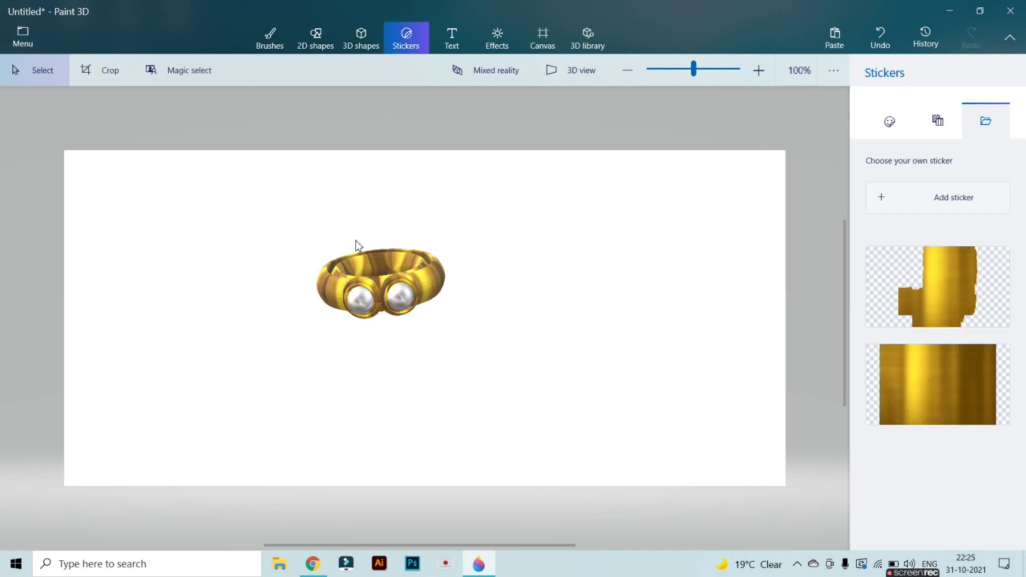
Duplicate the leftmost white hemisphere ornament and place the rotated copy to its left, following the ring's front curve.
{"action": "left_click_drag", "start_coordinate": [296, 231], "coordinate": [457, 337]}
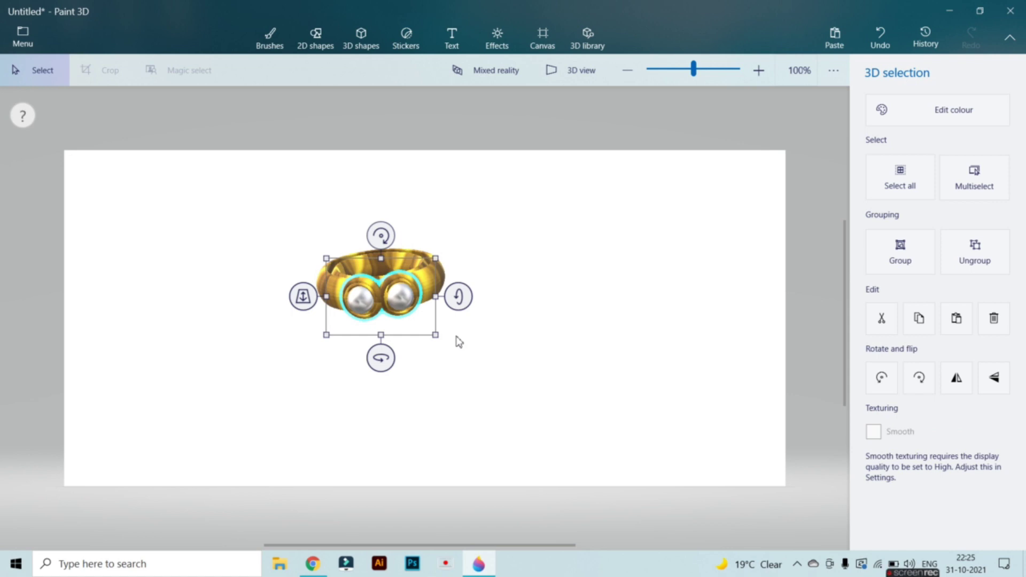
{"action": "left_click", "coordinate": [446, 253]}
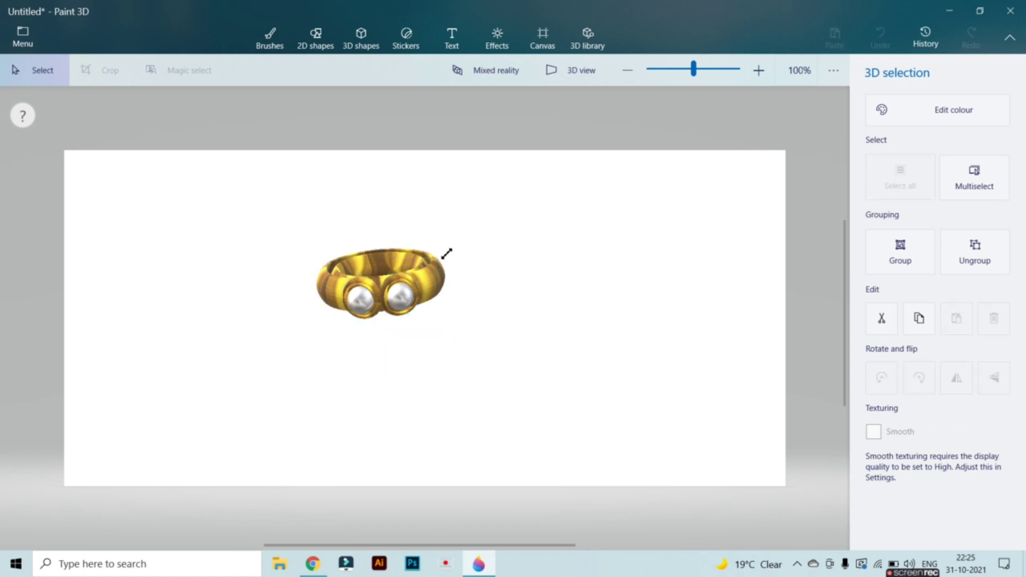
{"action": "left_click", "coordinate": [364, 300]}
{"action": "key", "text": "ctrl"}
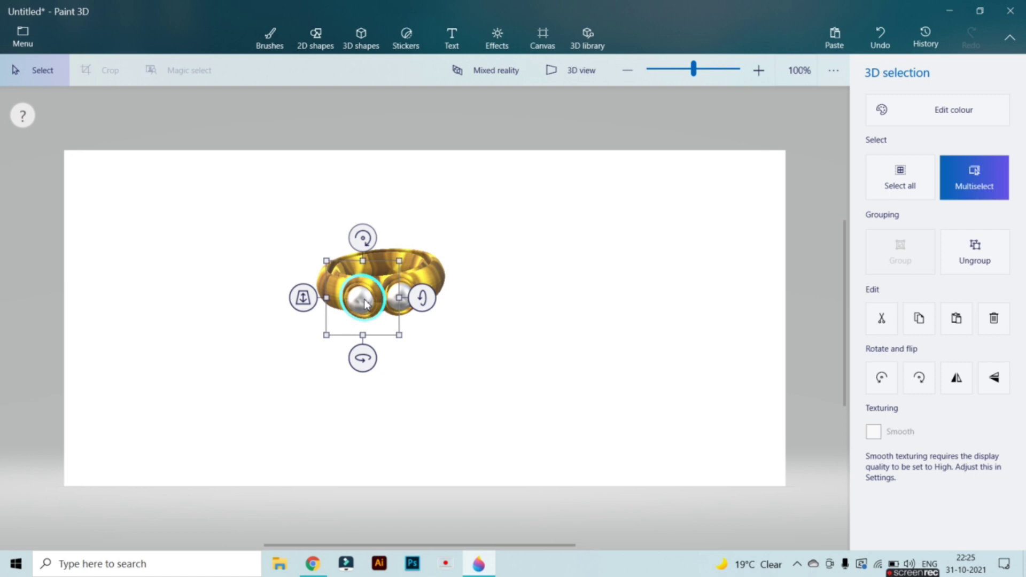
{"action": "left_click_drag", "start_coordinate": [361, 303], "coordinate": [276, 295]}
{"action": "left_click_drag", "start_coordinate": [331, 350], "coordinate": [328, 356]}
{"action": "left_click_drag", "start_coordinate": [332, 305], "coordinate": [331, 304]}
{"action": "left_click", "coordinate": [450, 309]}
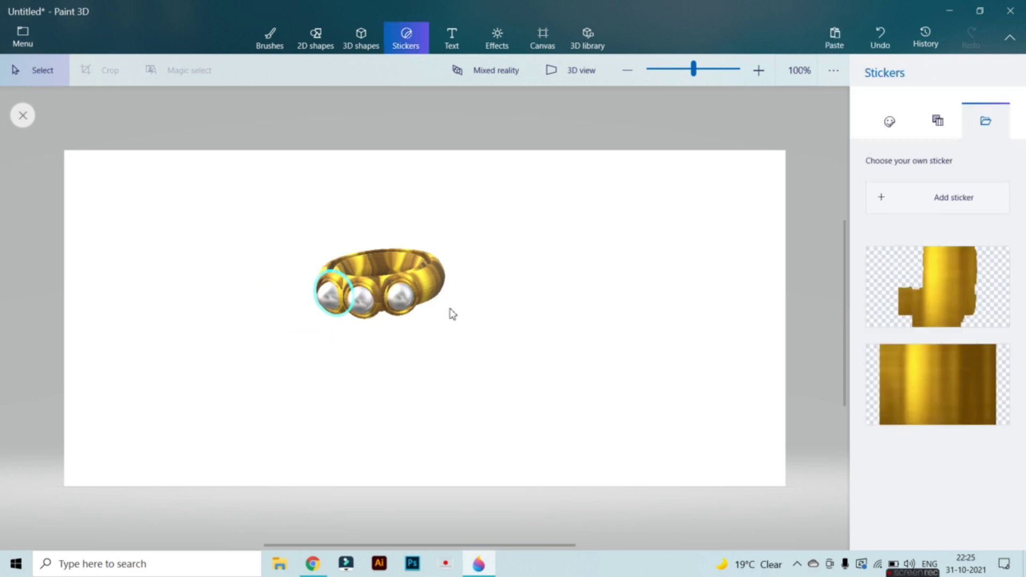
Group the three hemisphere ornaments and slightly adjust the gold ring's rotation behind them.
{"action": "left_click_drag", "start_coordinate": [288, 239], "coordinate": [462, 333]}
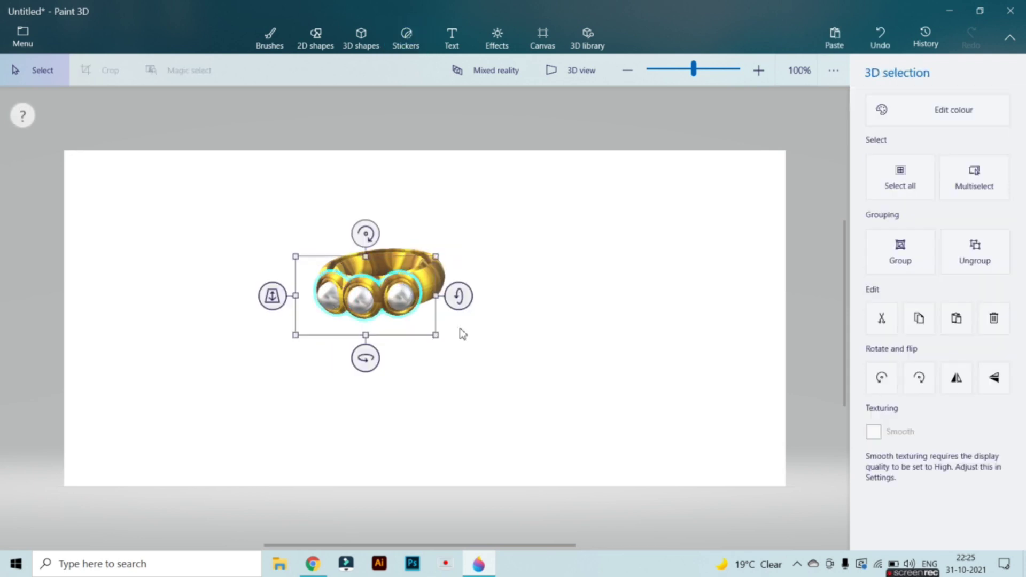
{"action": "left_click", "coordinate": [898, 253]}
{"action": "left_click_drag", "start_coordinate": [381, 353], "coordinate": [407, 346]}
{"action": "mouse_move", "coordinate": [382, 205]}
{"action": "left_mouse_down"}
{"action": "mouse_move", "coordinate": [388, 211]}
{"action": "mouse_move", "coordinate": [377, 207]}
{"action": "left_mouse_up"}
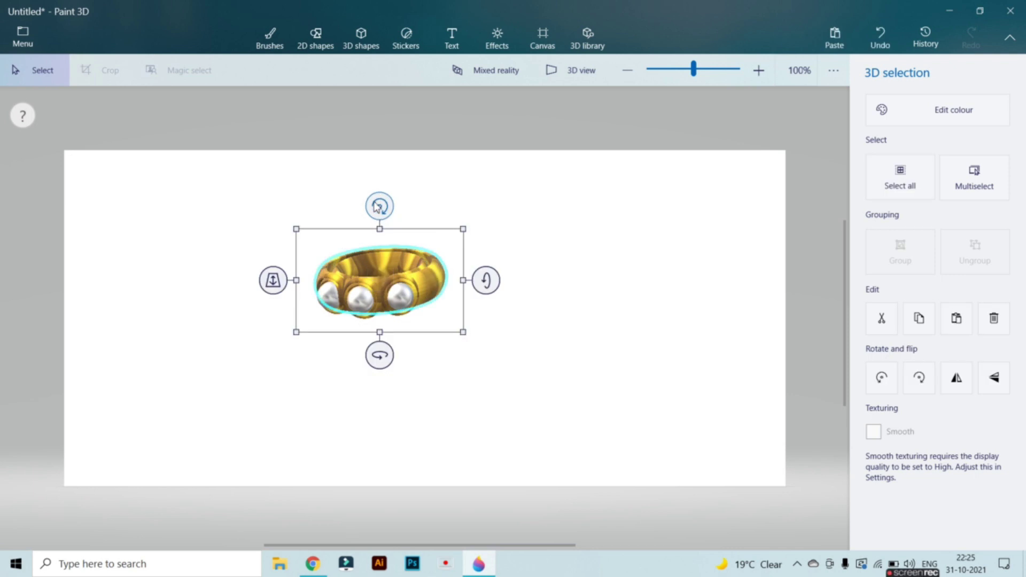
{"action": "left_click", "coordinate": [445, 378]}
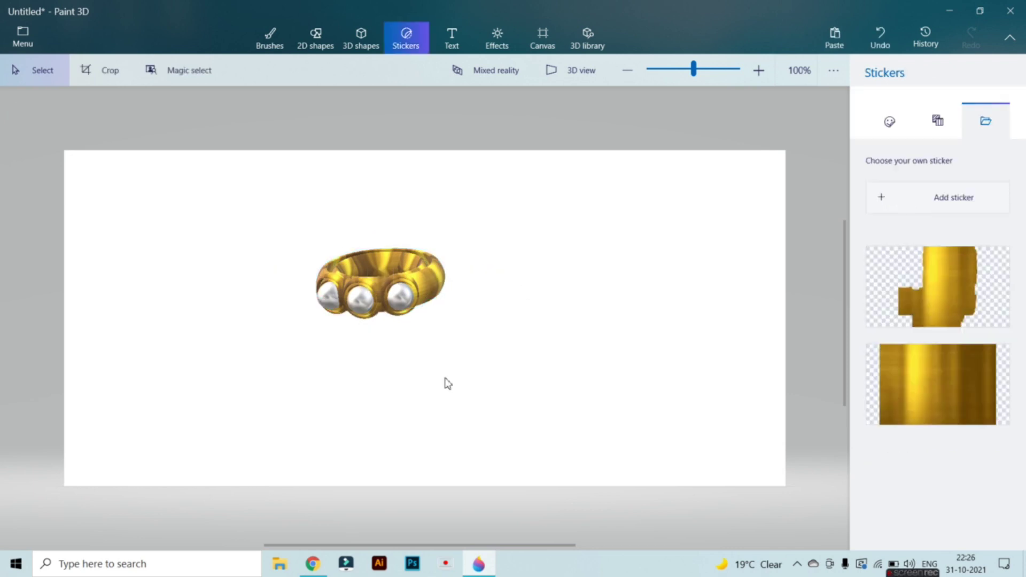
Select all objects and group the ornament set with the gold ring into one object.
{"action": "left_click_drag", "start_coordinate": [326, 238], "coordinate": [479, 368]}
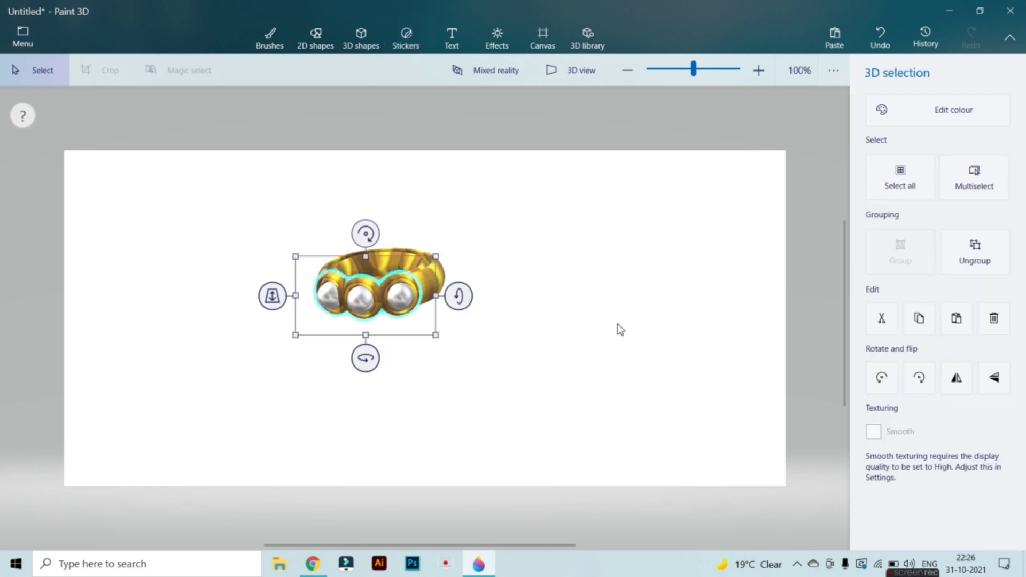
{"action": "left_click", "coordinate": [892, 184]}
{"action": "left_click", "coordinate": [900, 249]}
{"action": "left_click", "coordinate": [352, 328]}
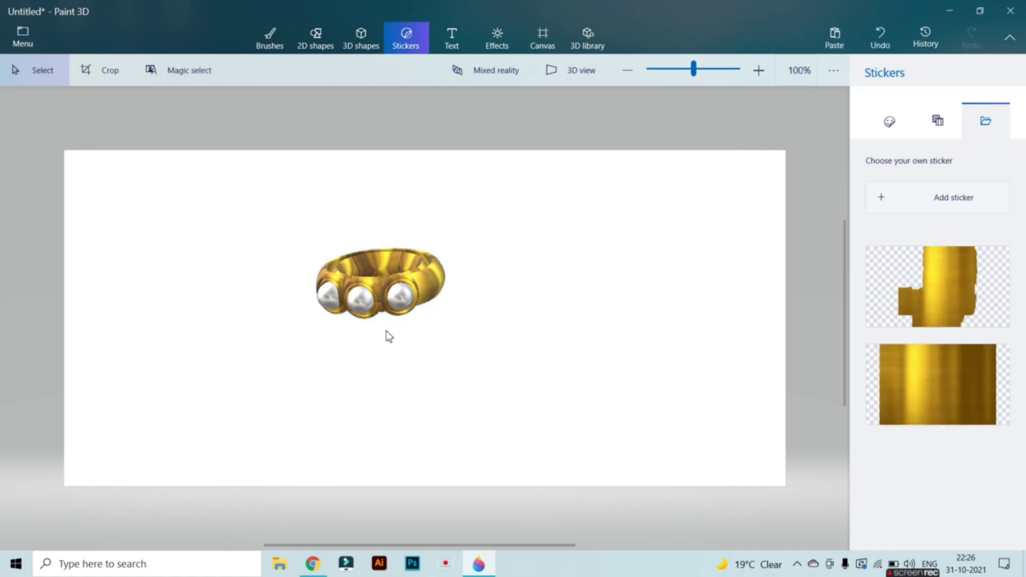
Turn and tilt the grouped ring so the three ornaments slope down to the right across its front.
{"action": "left_click", "coordinate": [374, 297]}
{"action": "left_click_drag", "start_coordinate": [378, 357], "coordinate": [405, 339]}
{"action": "left_click_drag", "start_coordinate": [378, 207], "coordinate": [400, 471]}
{"action": "mouse_move", "coordinate": [378, 352]}
{"action": "left_mouse_down"}
{"action": "mouse_move", "coordinate": [396, 377]}
{"action": "mouse_move", "coordinate": [376, 321]}
{"action": "mouse_move", "coordinate": [378, 336]}
{"action": "left_mouse_up"}
{"action": "left_click_drag", "start_coordinate": [377, 218], "coordinate": [389, 216]}
{"action": "left_click_drag", "start_coordinate": [393, 271], "coordinate": [391, 271]}
{"action": "mouse_move", "coordinate": [497, 273]}
{"action": "left_mouse_down"}
{"action": "mouse_move", "coordinate": [497, 307]}
{"action": "mouse_move", "coordinate": [498, 275]}
{"action": "left_mouse_up"}
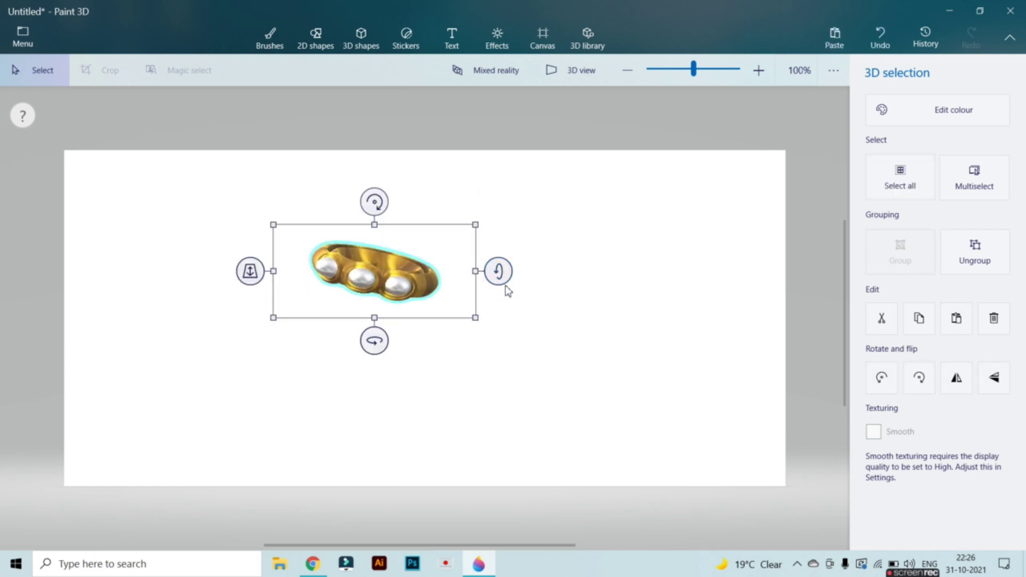
Search the 3D library for "ring box".
{"action": "left_click", "coordinate": [586, 36]}
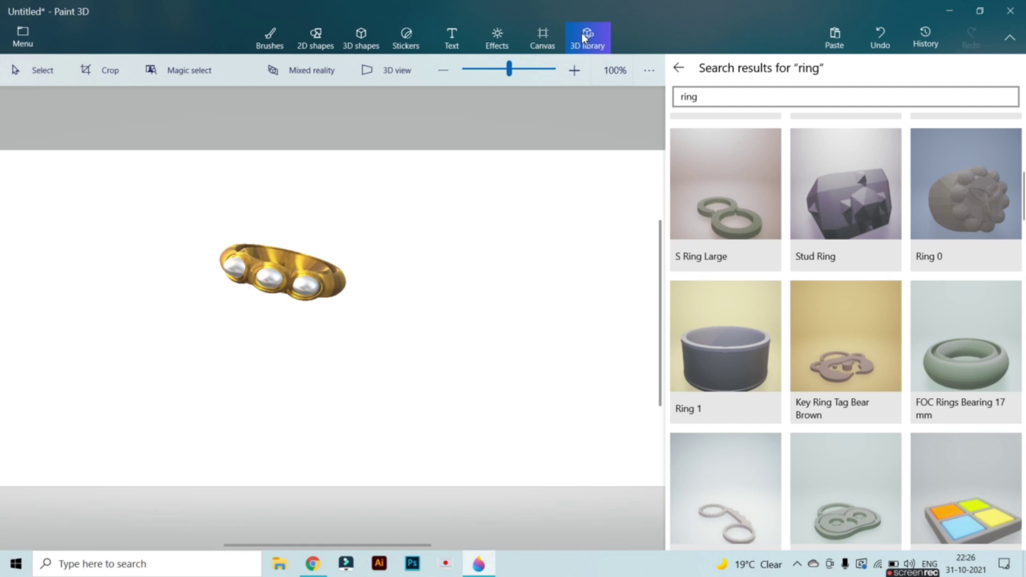
{"action": "left_click", "coordinate": [733, 96]}
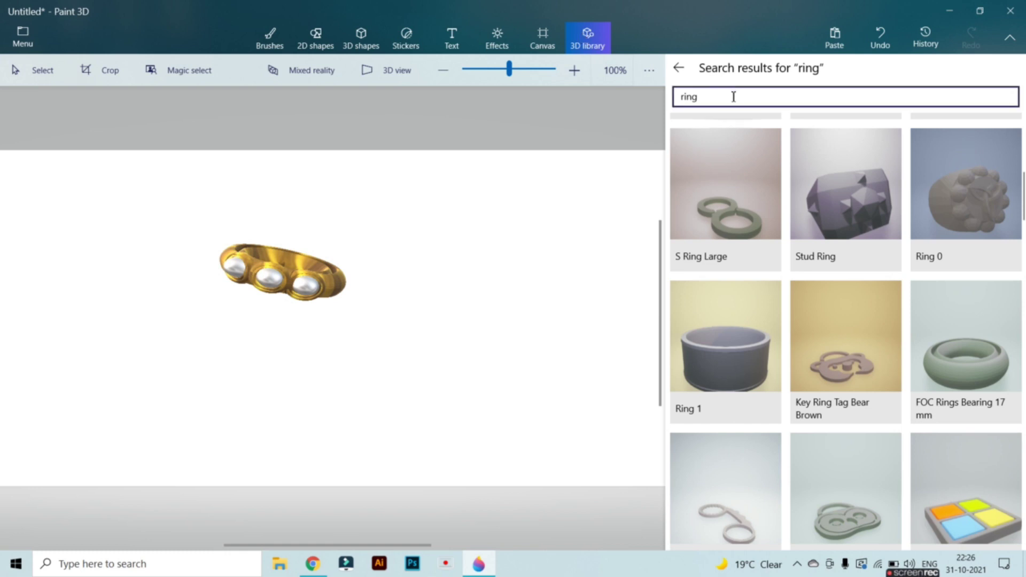
{"action": "key", "text": "BackSpace"}
{"action": "key", "text": "BackSpace"}
{"action": "key", "text": "BackSpace"}
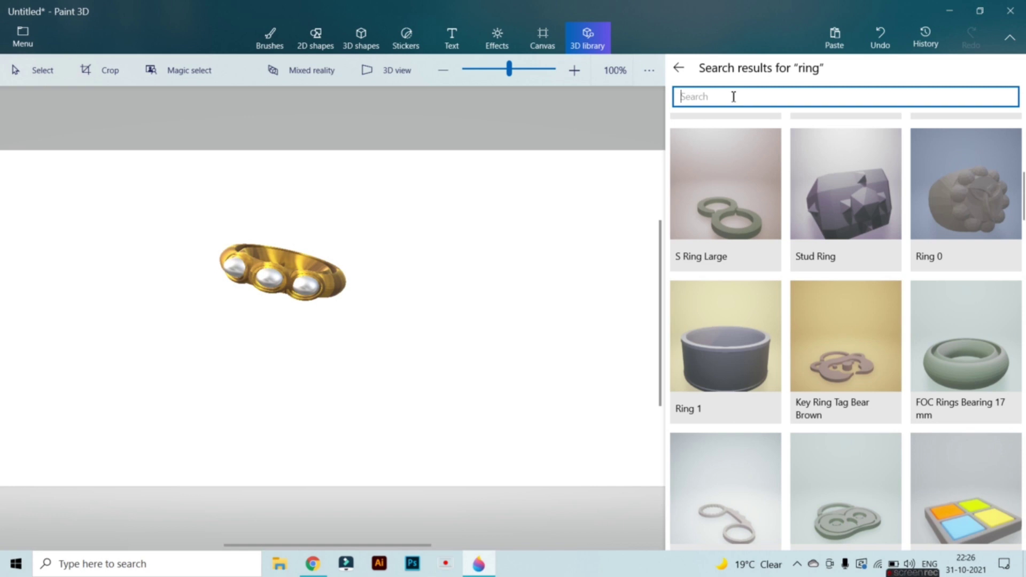
{"action": "type", "text": "ring box"}
{"action": "key", "text": "Return"}
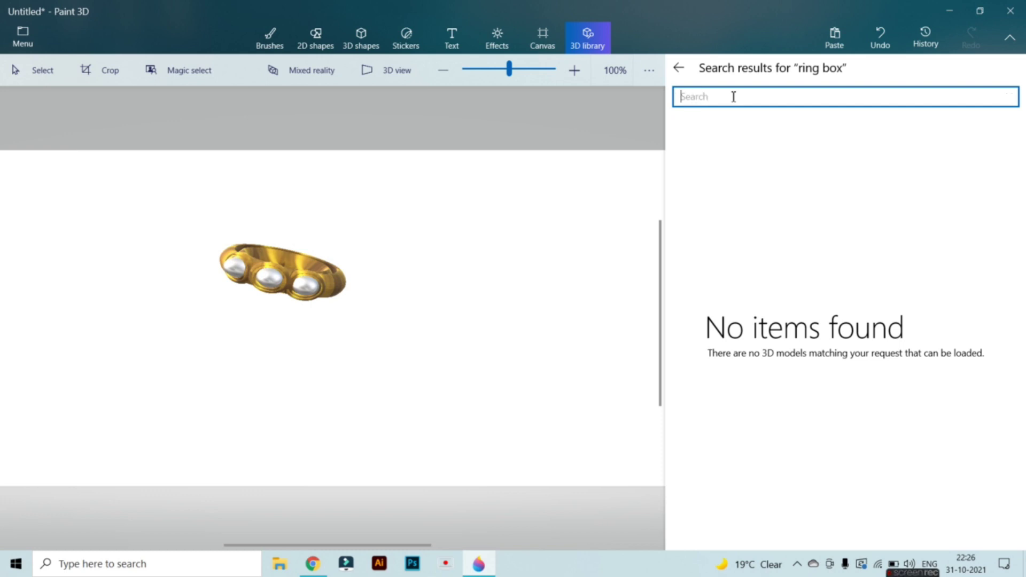
Return to the 3D library's main page, search for "ring" and look through the models.
{"action": "left_click", "coordinate": [689, 76]}
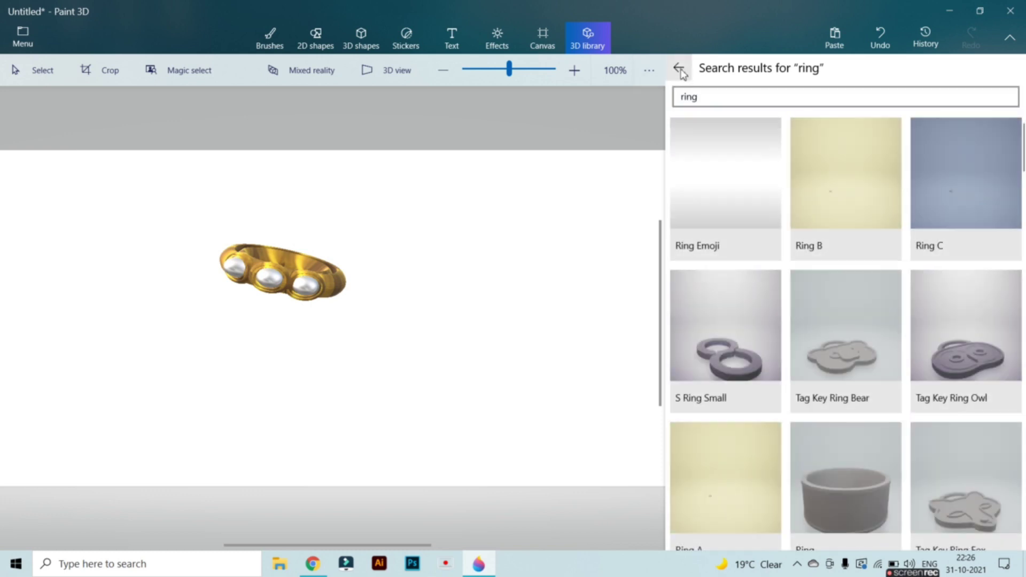
{"action": "left_click", "coordinate": [679, 69]}
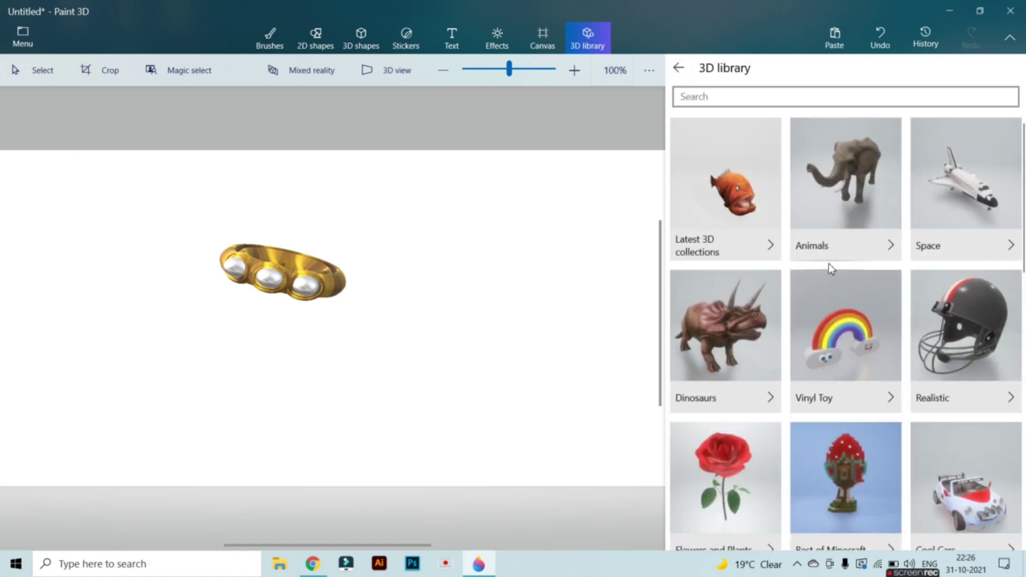
{"action": "left_click", "coordinate": [714, 98]}
{"action": "type", "text": "ring"}
{"action": "key", "text": "Return"}
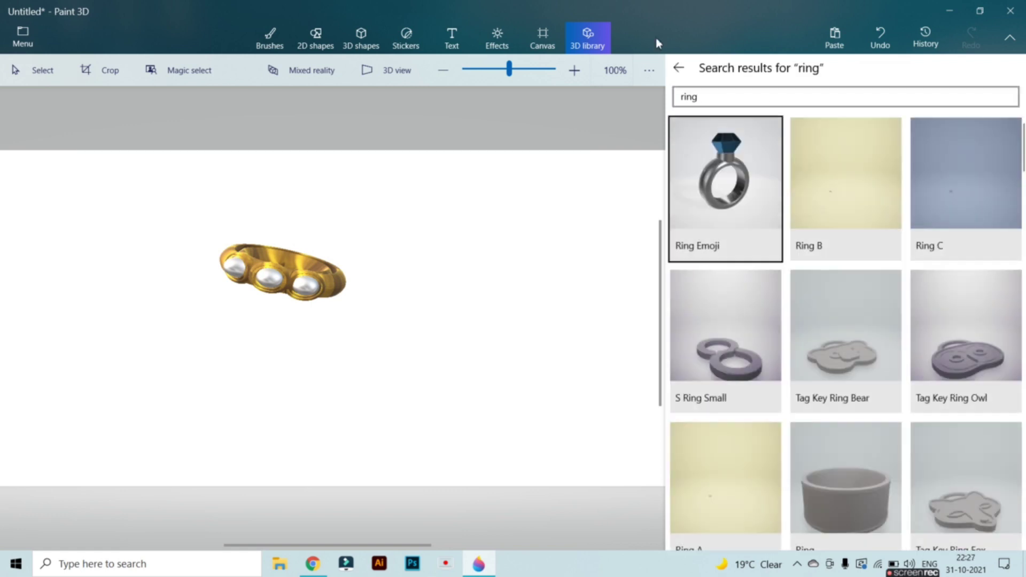
{"action": "left_click_drag", "start_coordinate": [1025, 149], "coordinate": [1024, 463]}
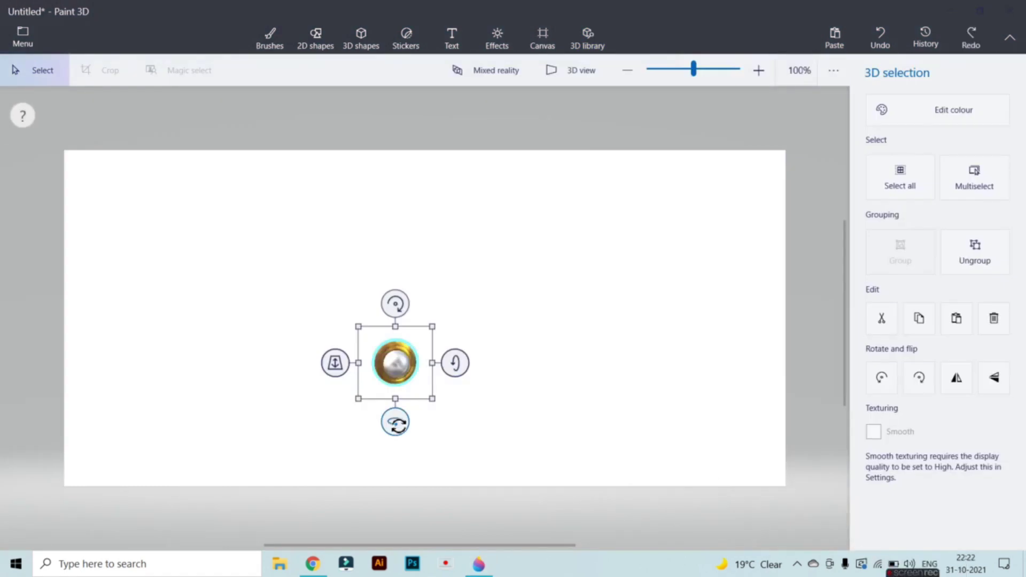
Turn the small gold ring slightly, insert the FOC Rings Bearing 17 mm model from the 3D library and place it above.
{"action": "mouse_move", "coordinate": [396, 422]}
{"action": "left_mouse_down"}
{"action": "mouse_move", "coordinate": [487, 409]}
{"action": "mouse_move", "coordinate": [457, 405]}
{"action": "mouse_move", "coordinate": [407, 425]}
{"action": "left_mouse_up"}
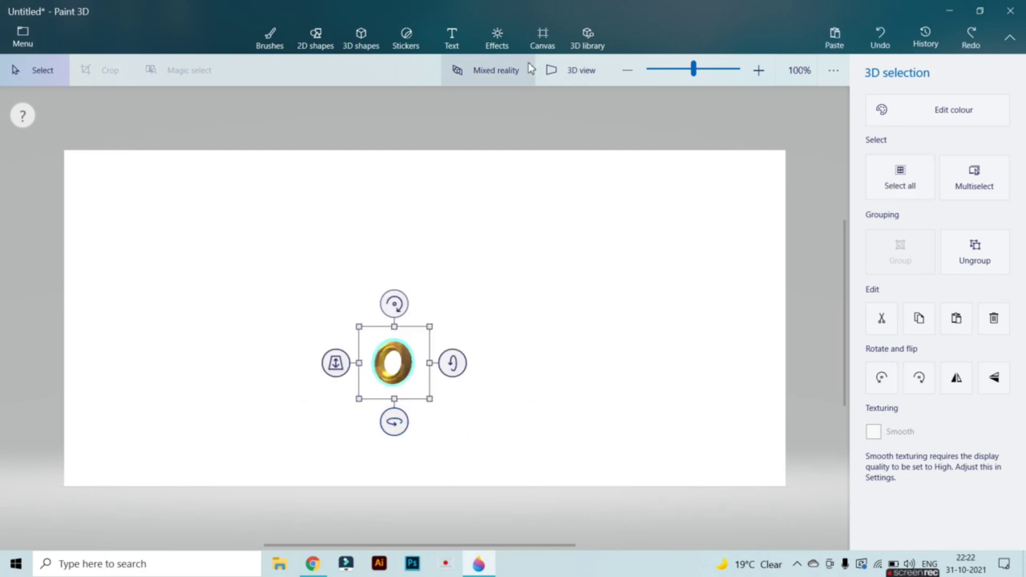
{"action": "left_click", "coordinate": [595, 40]}
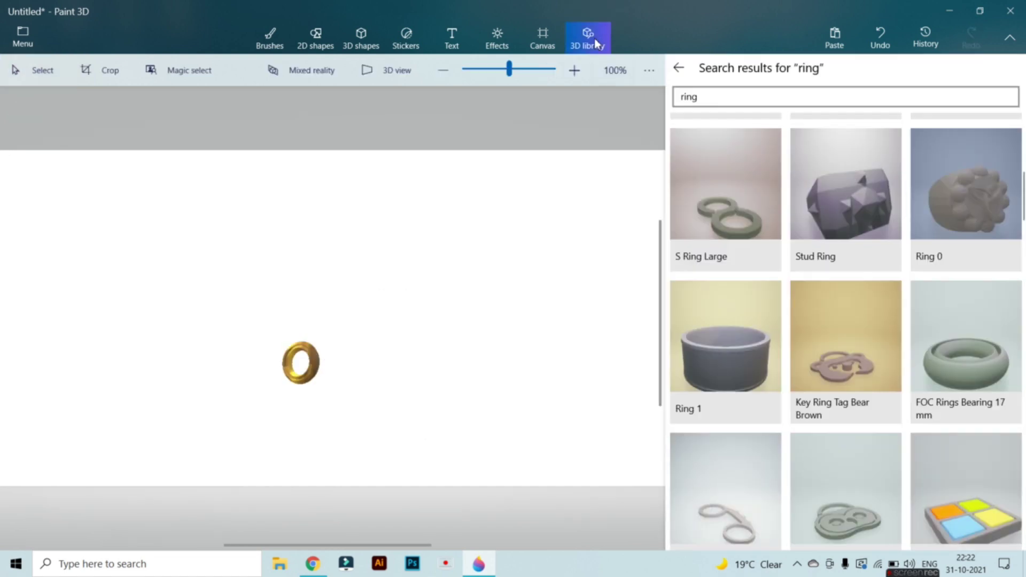
{"action": "left_click", "coordinate": [1000, 380]}
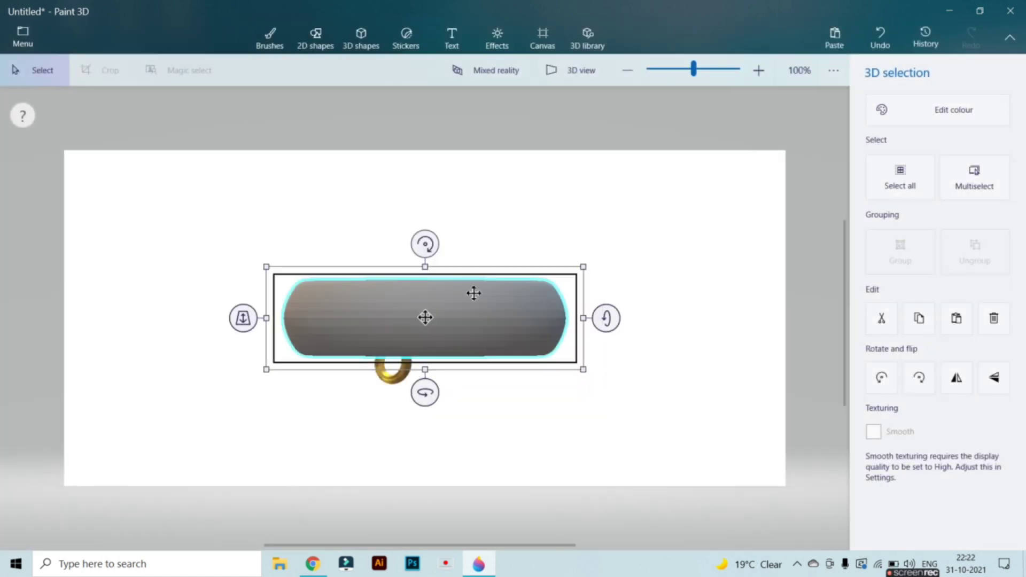
{"action": "left_click_drag", "start_coordinate": [473, 292], "coordinate": [492, 246]}
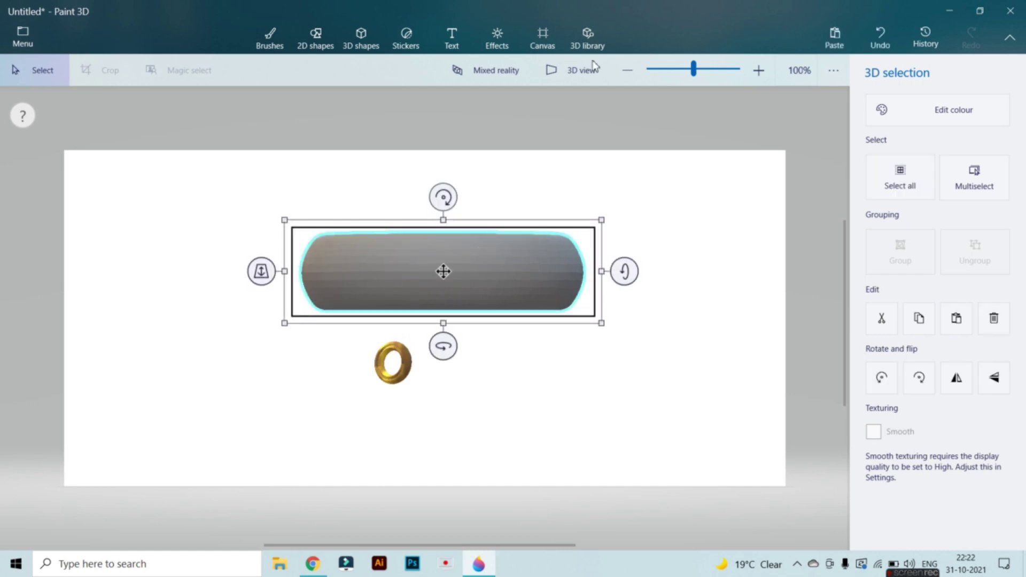
Apply the rectangular gold sticker to the grey bearing ring, covering its full height left of centre.
{"action": "left_click", "coordinate": [407, 37]}
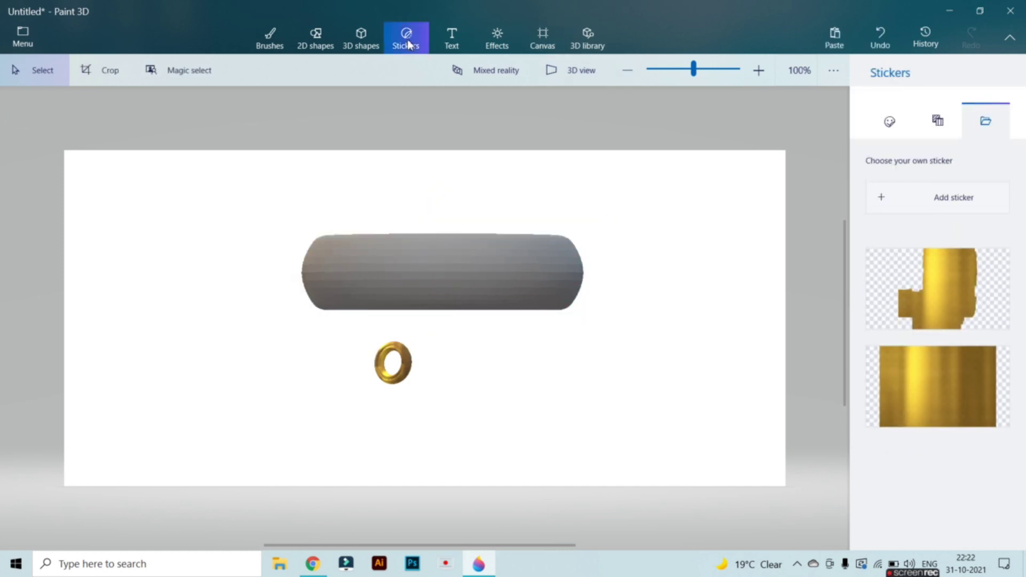
{"action": "left_click", "coordinate": [921, 371]}
{"action": "left_click_drag", "start_coordinate": [448, 286], "coordinate": [426, 220]}
{"action": "left_click", "coordinate": [503, 253]}
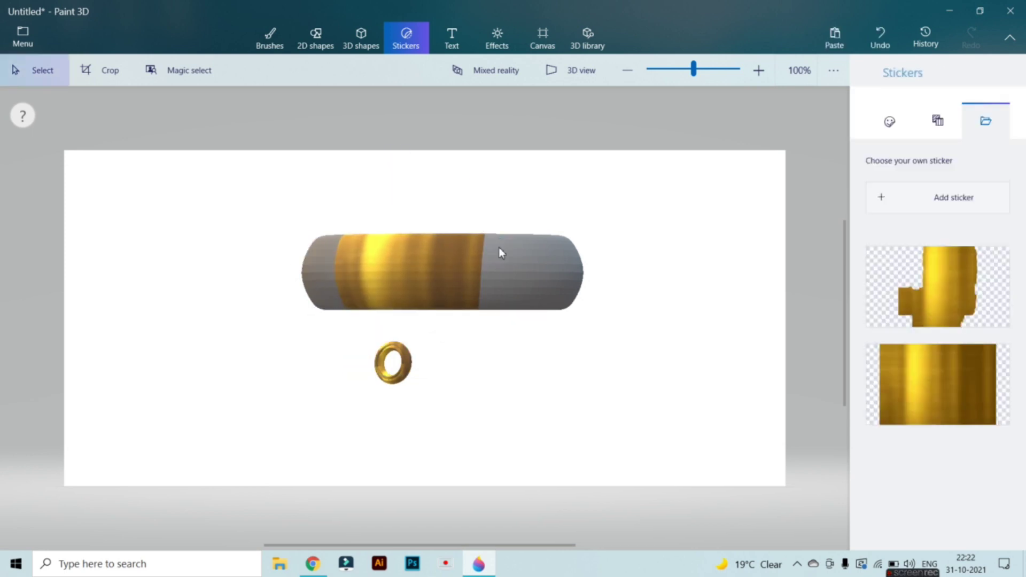
Turn the bearing ring to expose bare surface and apply a second gold sticker beside the first.
{"action": "left_click", "coordinate": [542, 277]}
{"action": "left_click_drag", "start_coordinate": [442, 343], "coordinate": [355, 344]}
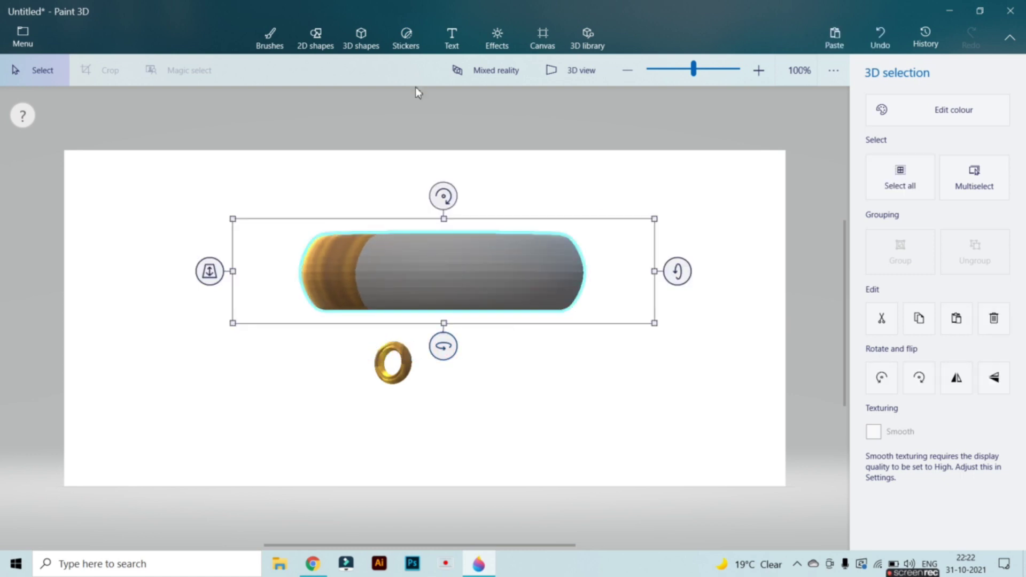
{"action": "left_click", "coordinate": [404, 39]}
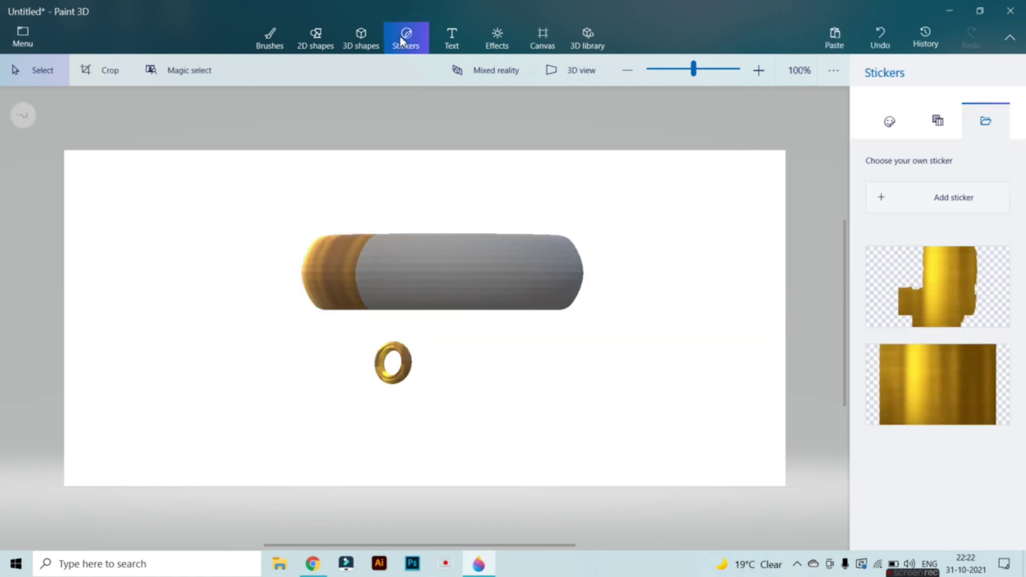
{"action": "left_click", "coordinate": [948, 380]}
{"action": "left_click_drag", "start_coordinate": [410, 316], "coordinate": [406, 290]}
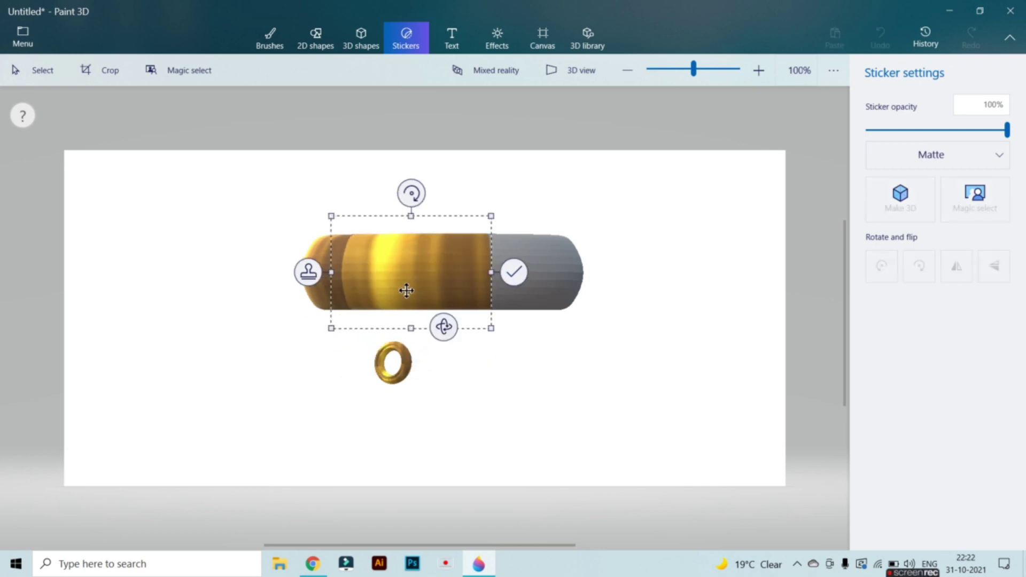
{"action": "left_click", "coordinate": [510, 268]}
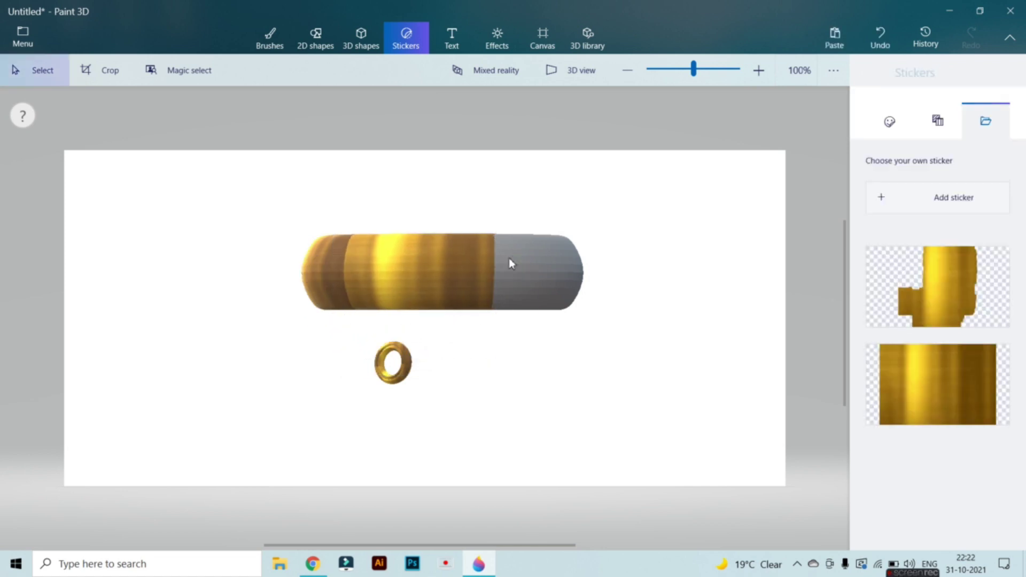
Rotate the bearing ring further around its vertical axis and apply a third gold sticker next to the second.
{"action": "left_click", "coordinate": [435, 248]}
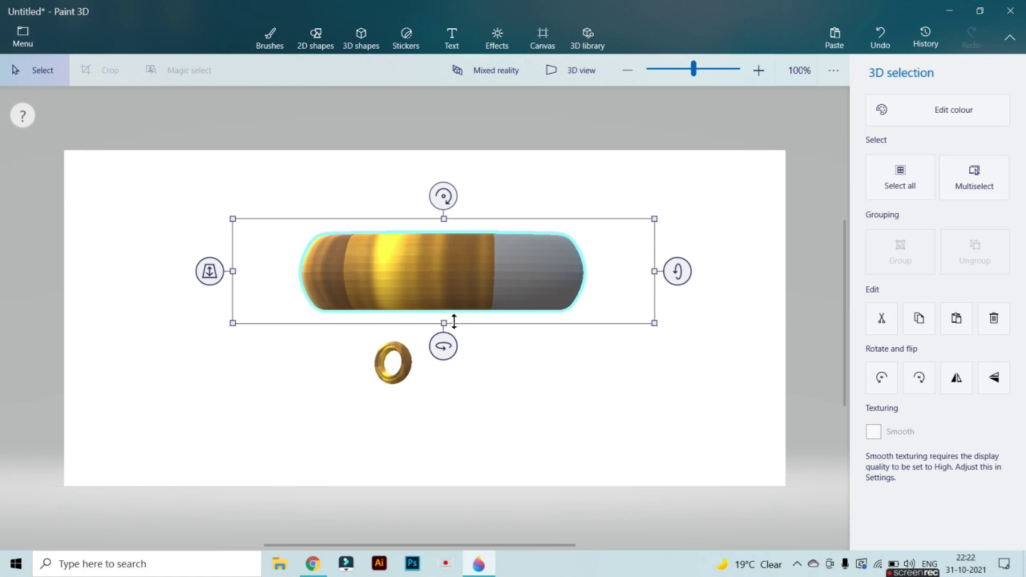
{"action": "left_click_drag", "start_coordinate": [442, 345], "coordinate": [344, 352]}
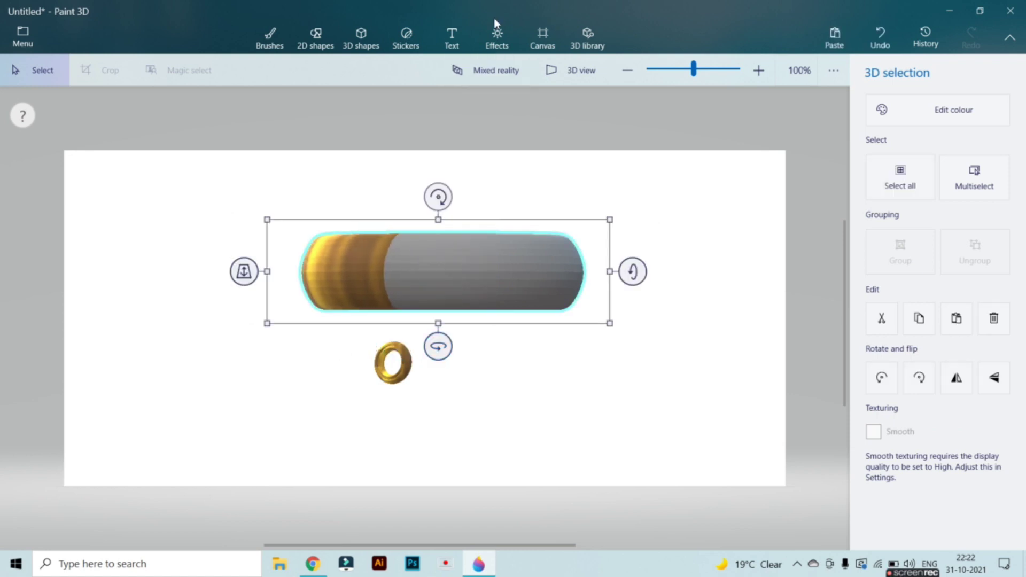
{"action": "left_click", "coordinate": [407, 37]}
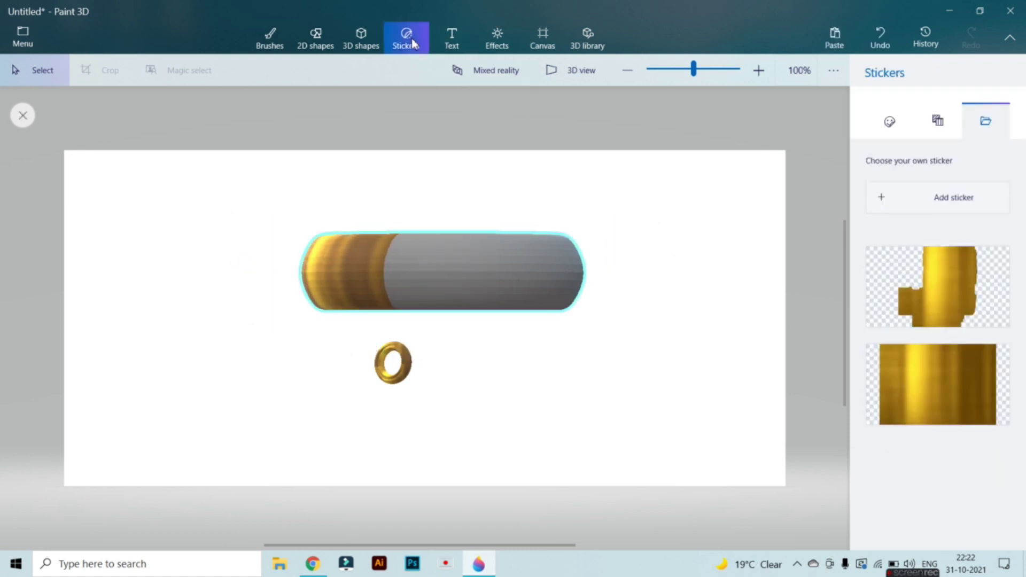
{"action": "left_click", "coordinate": [940, 385]}
{"action": "left_click_drag", "start_coordinate": [449, 321], "coordinate": [449, 288]}
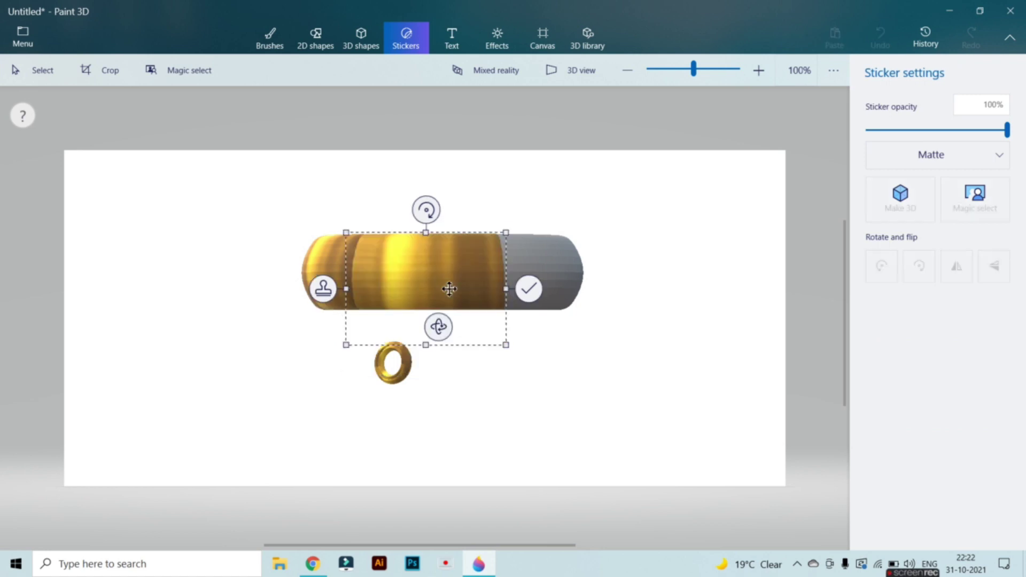
{"action": "left_click", "coordinate": [537, 284]}
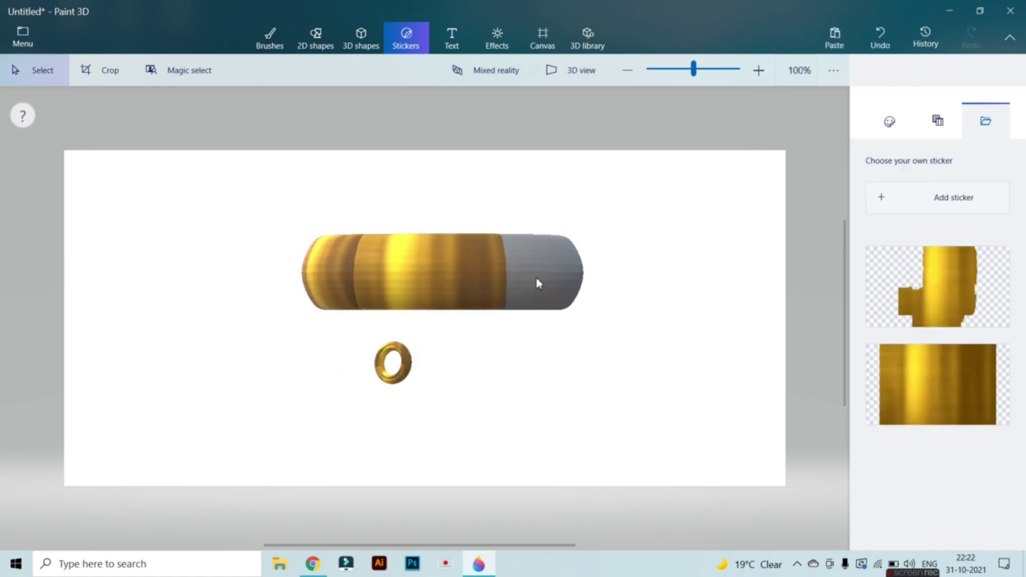
Rotate the bearing ring to expose more bare surface and apply the irregular gold sticker beside the already gilded section.
{"action": "left_click", "coordinate": [538, 284]}
{"action": "left_click_drag", "start_coordinate": [439, 346], "coordinate": [342, 346]}
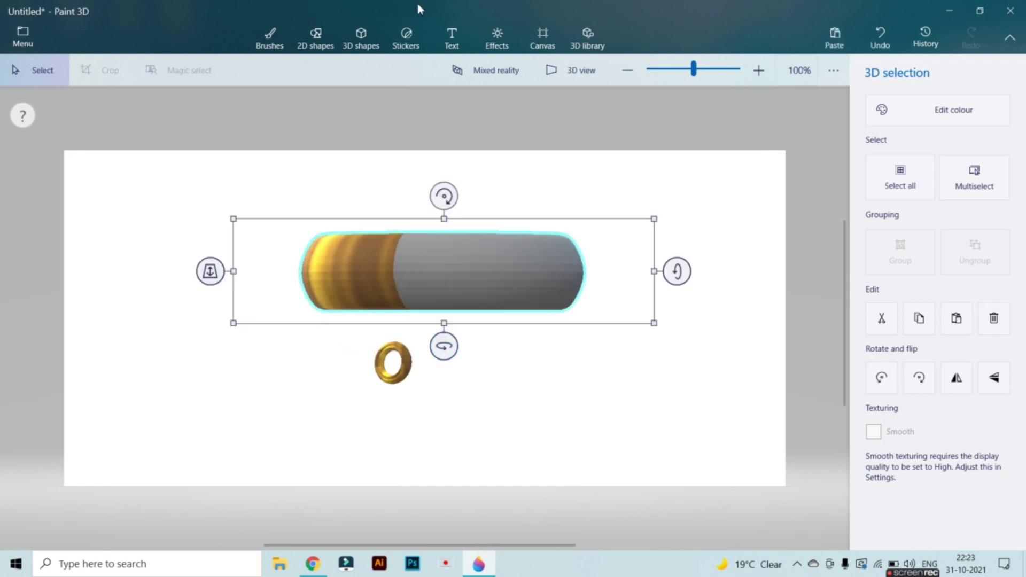
{"action": "left_click", "coordinate": [405, 46]}
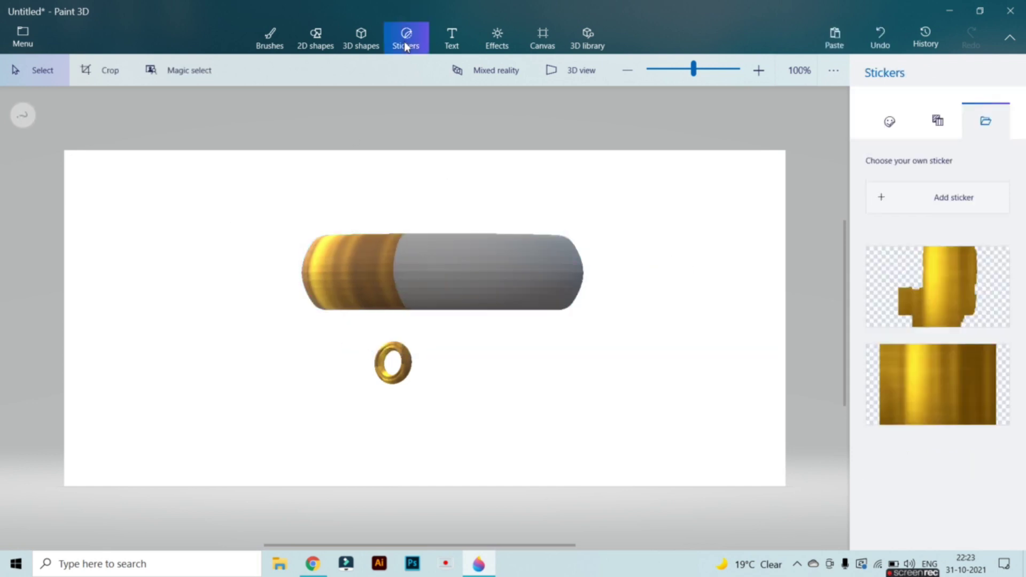
{"action": "left_click", "coordinate": [940, 306]}
{"action": "left_click_drag", "start_coordinate": [474, 339], "coordinate": [454, 281]}
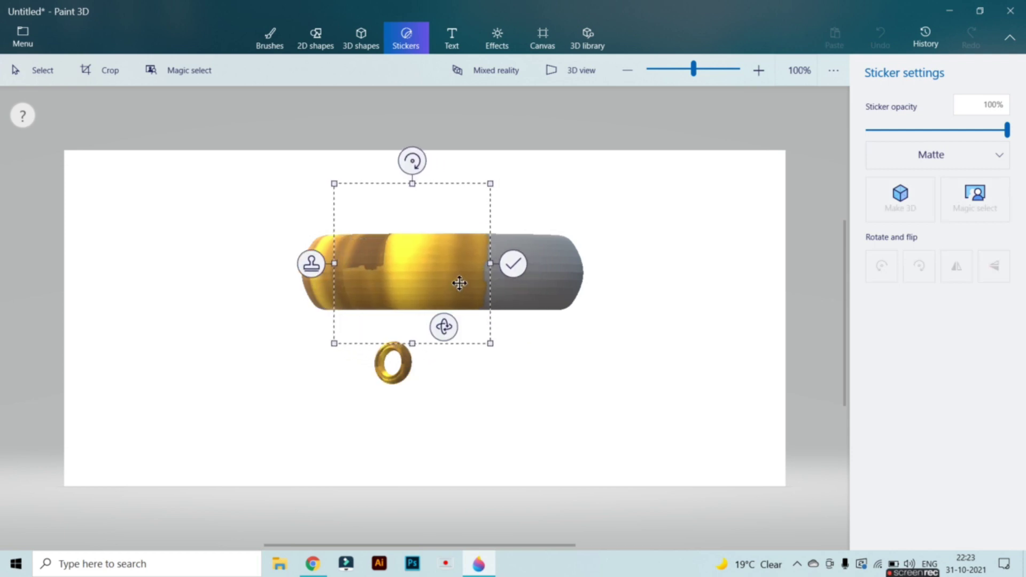
{"action": "left_click", "coordinate": [512, 265]}
Turn the bearing ring further and apply the rectangular gold sticker next to the irregular one.
{"action": "left_click", "coordinate": [508, 268]}
{"action": "left_click_drag", "start_coordinate": [443, 345], "coordinate": [357, 342]}
{"action": "left_click", "coordinate": [411, 42]}
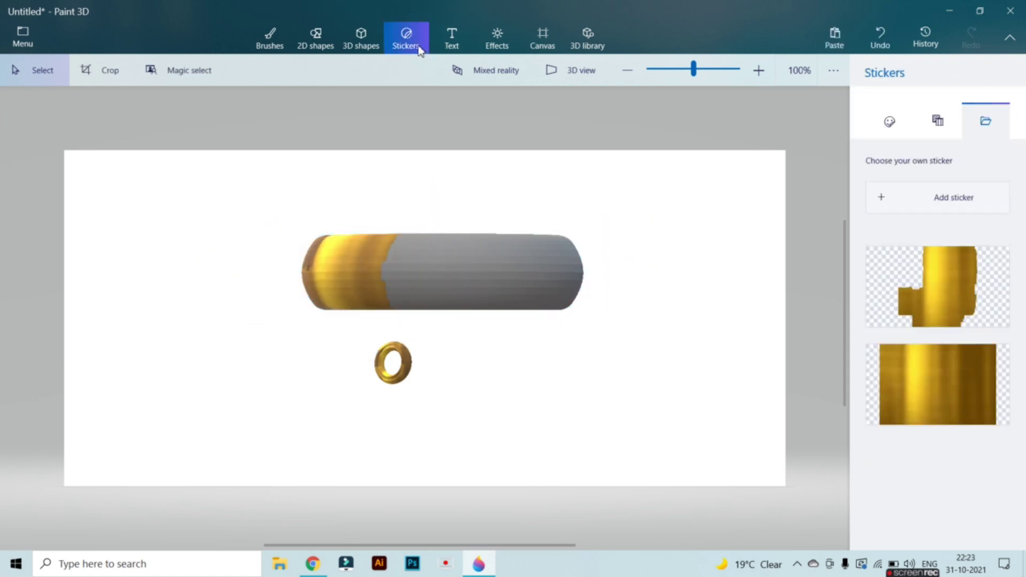
{"action": "left_click", "coordinate": [912, 372]}
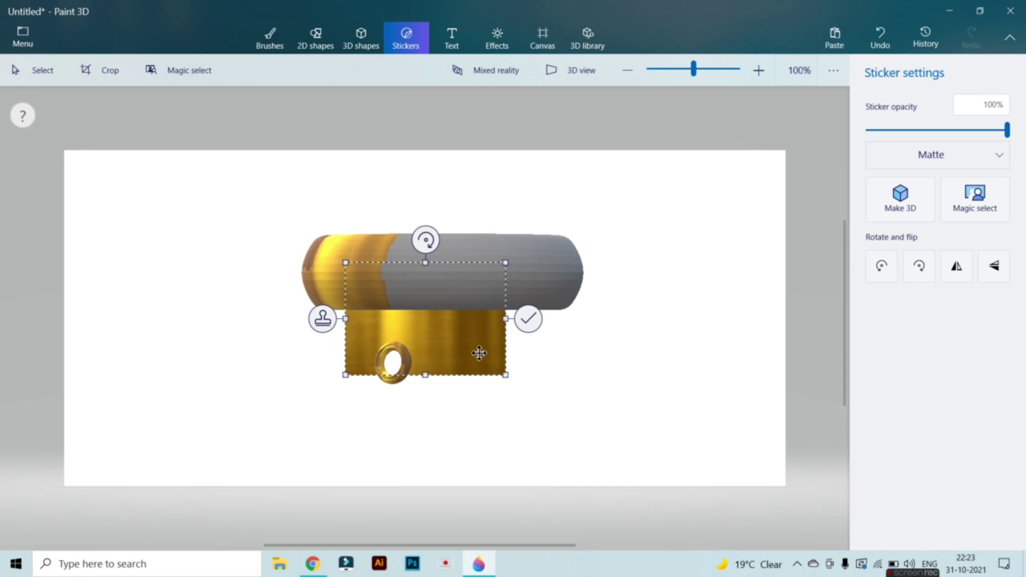
{"action": "left_click_drag", "start_coordinate": [475, 346], "coordinate": [468, 301]}
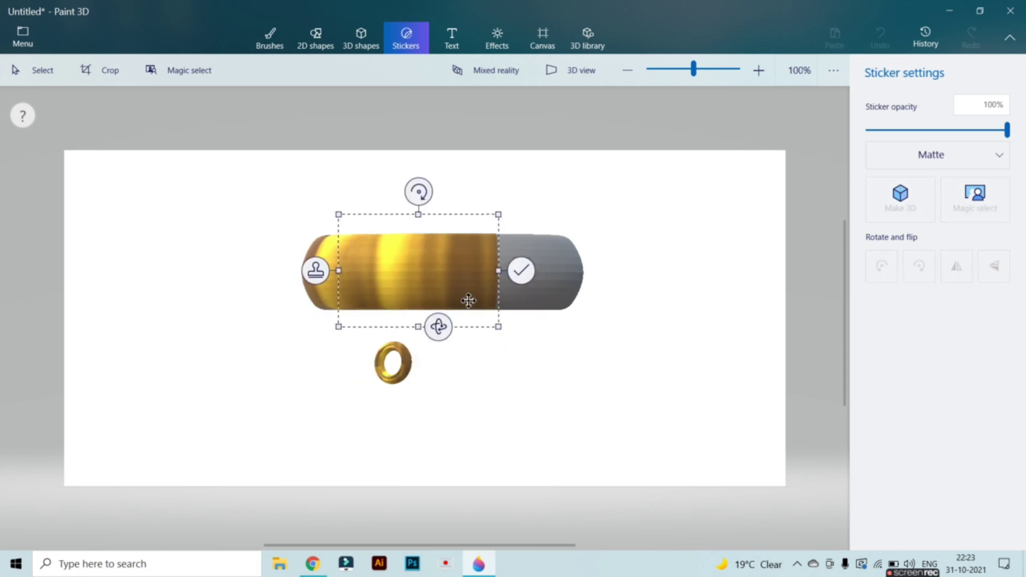
{"action": "left_click", "coordinate": [520, 270]}
Rotate the bearing ring until the remaining bare area faces front and cover its left part with the rectangular gold sticker.
{"action": "left_click", "coordinate": [509, 275]}
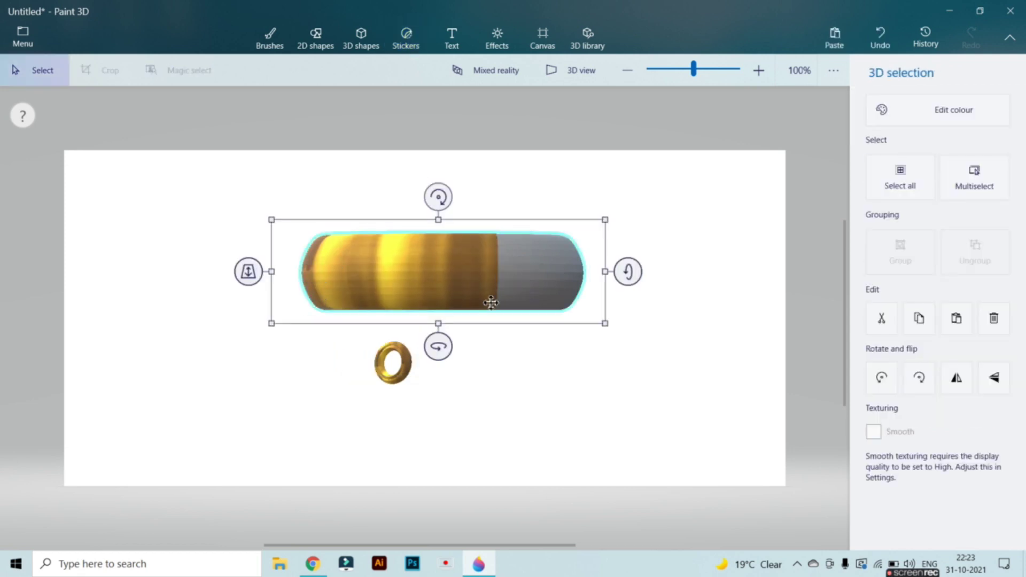
{"action": "left_click_drag", "start_coordinate": [438, 346], "coordinate": [315, 343]}
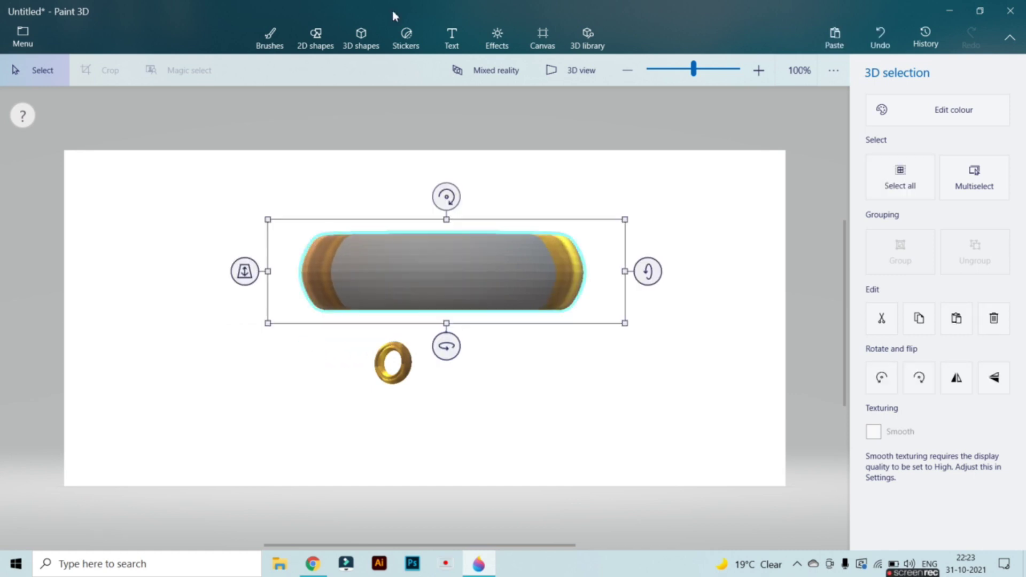
{"action": "left_click", "coordinate": [405, 39]}
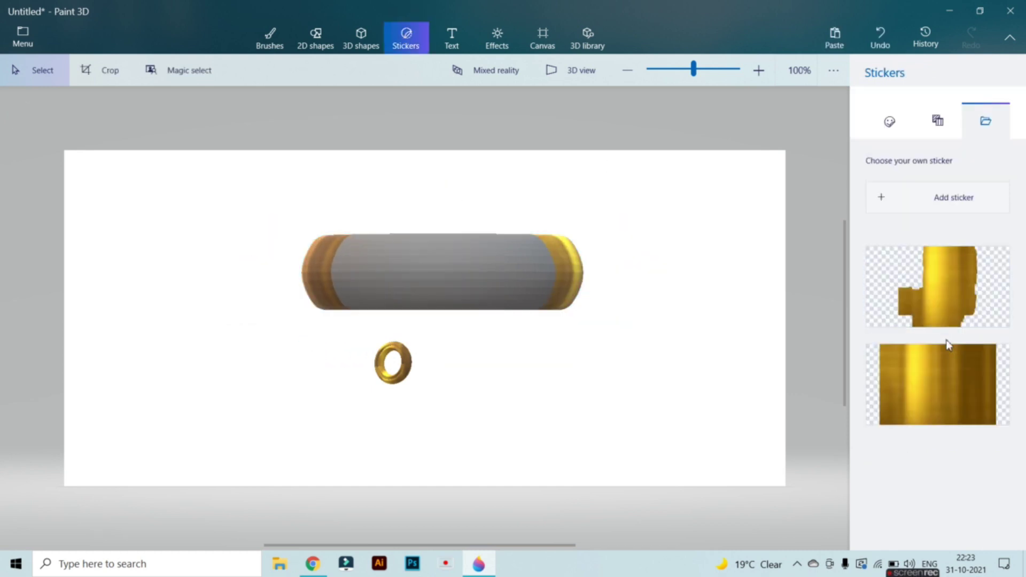
{"action": "left_click", "coordinate": [951, 368]}
{"action": "left_click", "coordinate": [438, 345]}
{"action": "left_click_drag", "start_coordinate": [438, 345], "coordinate": [399, 304]}
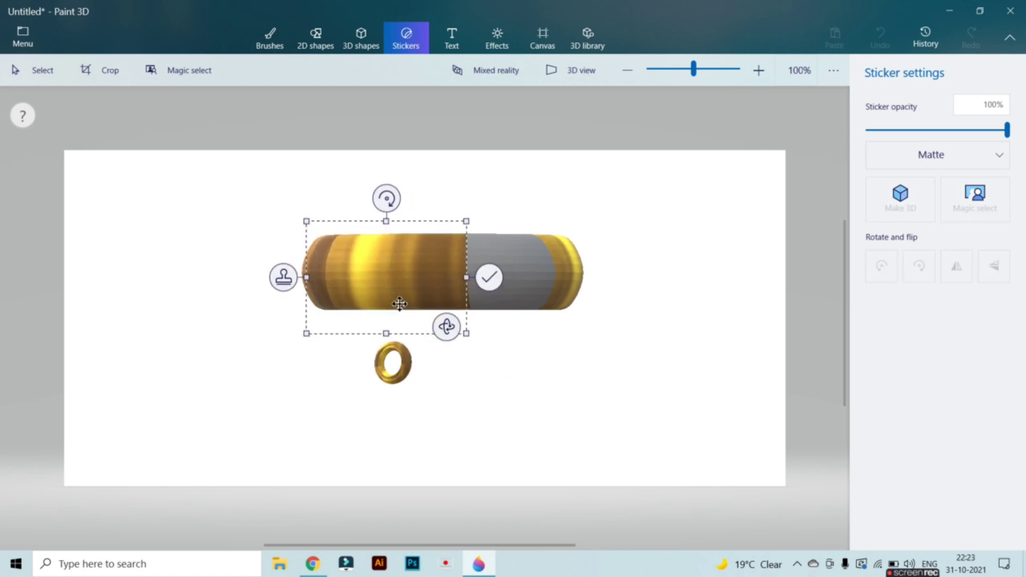
{"action": "left_click", "coordinate": [497, 279]}
Apply another rectangular gold sticker over the last grey gap on the bearing ring.
{"action": "left_click", "coordinate": [880, 390]}
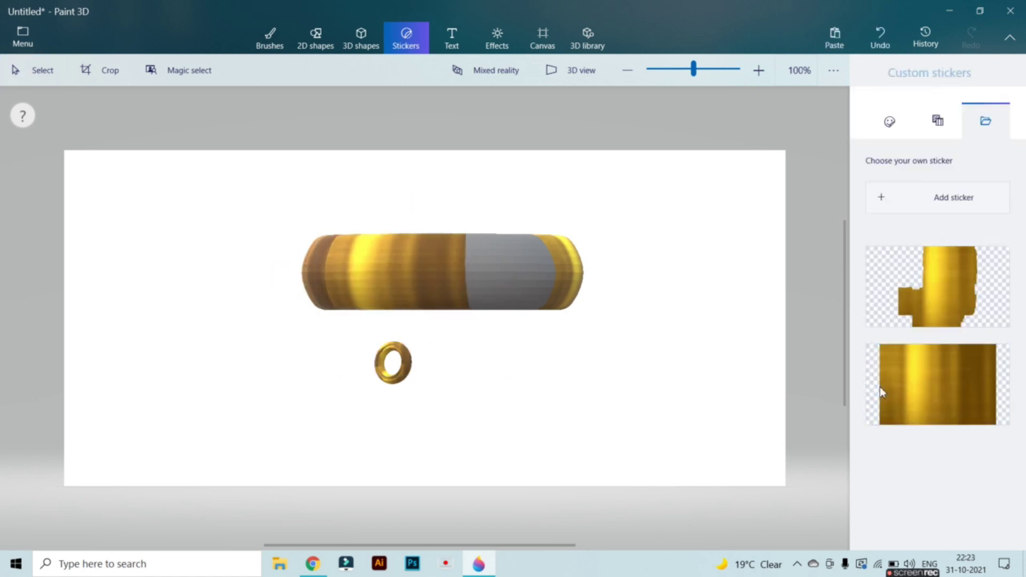
{"action": "left_click_drag", "start_coordinate": [501, 319], "coordinate": [569, 277]}
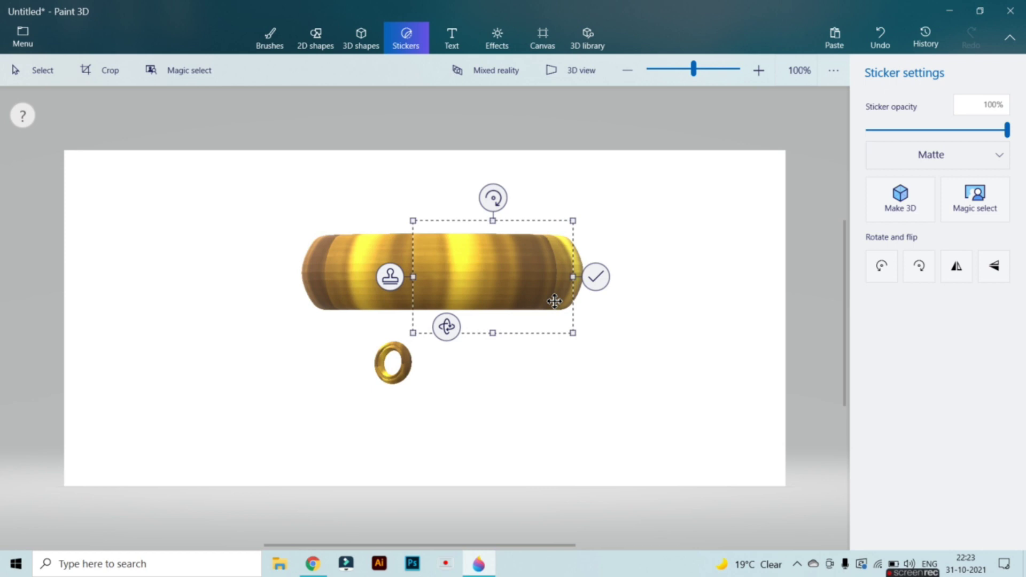
{"action": "left_click", "coordinate": [596, 277]}
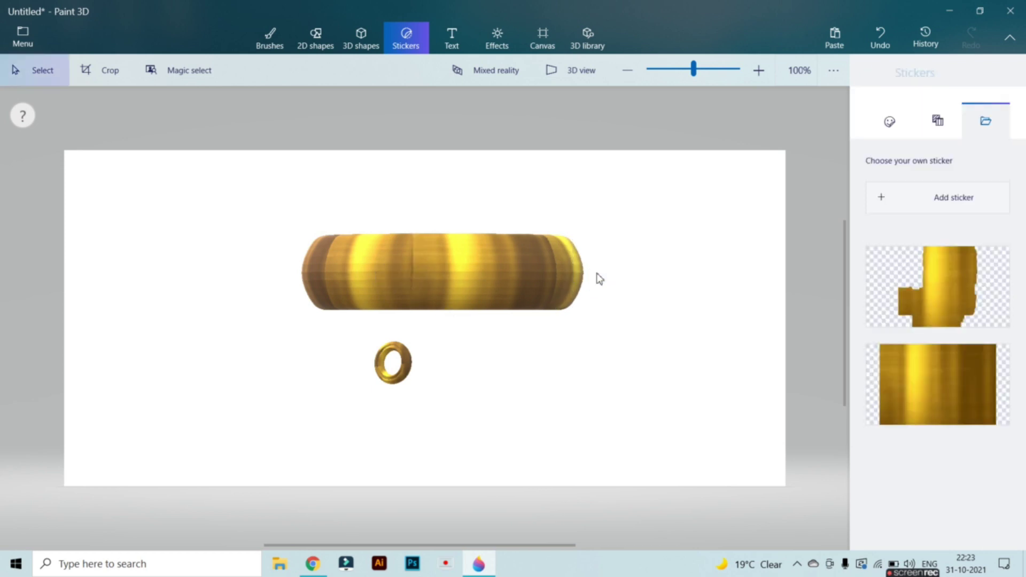
Tilt the gold ring about its horizontal axis, scale it down to under half its width and turn it around its vertical axis.
{"action": "left_click", "coordinate": [493, 273]}
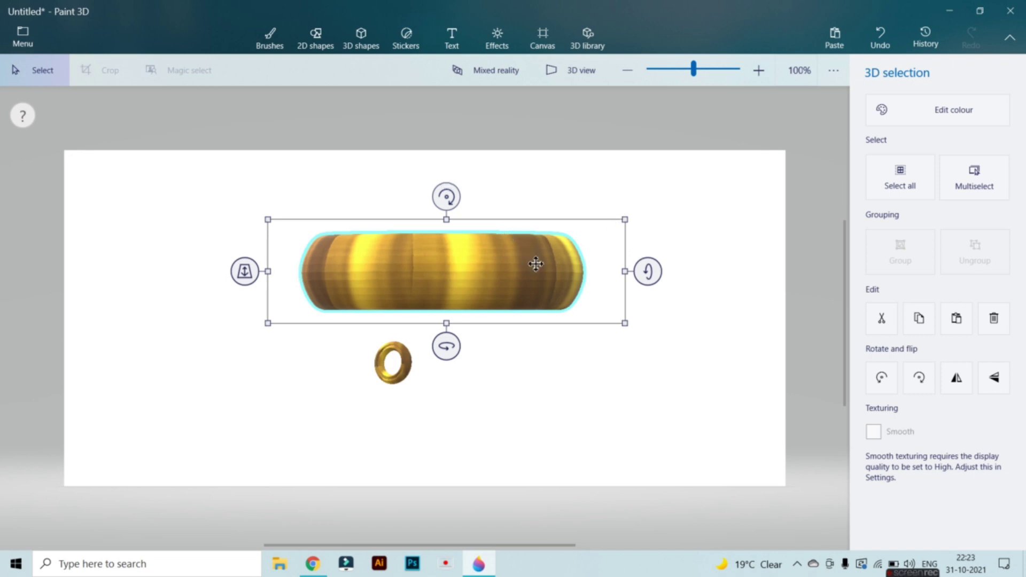
{"action": "mouse_move", "coordinate": [652, 270]}
{"action": "left_mouse_down"}
{"action": "mouse_move", "coordinate": [690, 408]}
{"action": "mouse_move", "coordinate": [671, 408]}
{"action": "mouse_move", "coordinate": [648, 267]}
{"action": "left_mouse_up"}
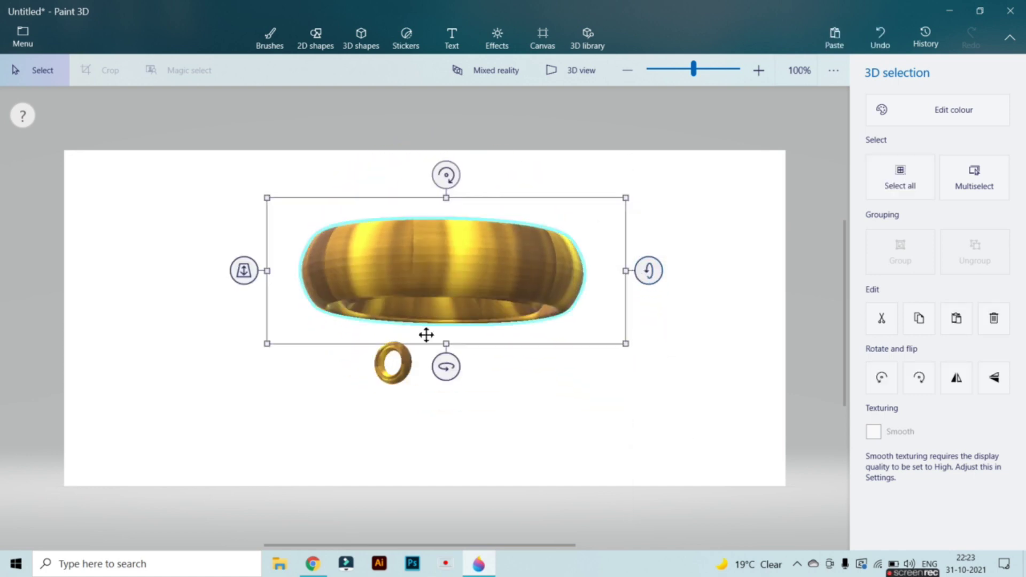
{"action": "left_click_drag", "start_coordinate": [628, 200], "coordinate": [470, 240]}
{"action": "left_click_drag", "start_coordinate": [382, 345], "coordinate": [524, 335]}
Turn the small gold-rimmed ornament so its white hemisphere faces forward and bring it onto the front of the ring.
{"action": "left_click", "coordinate": [392, 372]}
{"action": "left_click_drag", "start_coordinate": [394, 421], "coordinate": [272, 419]}
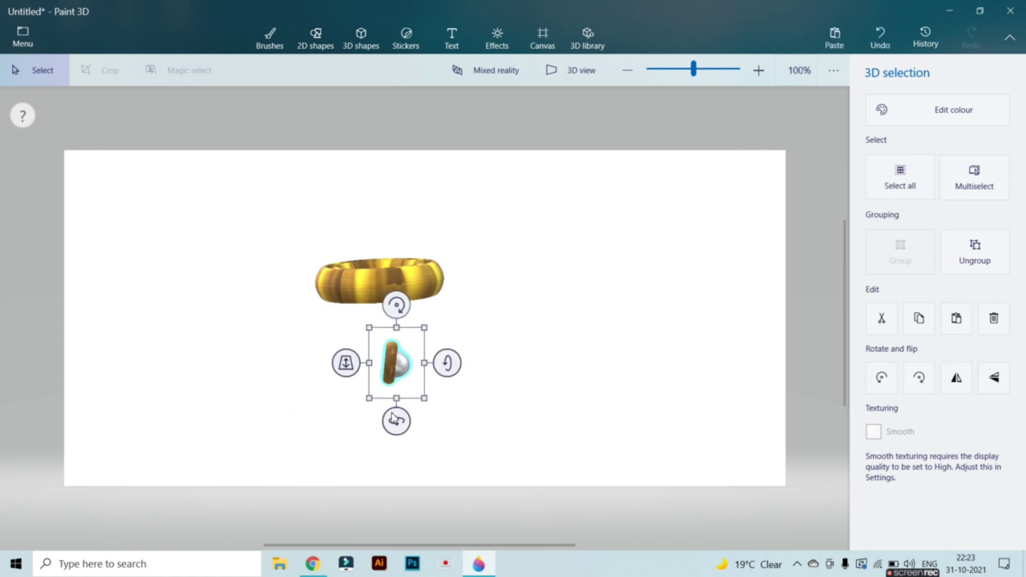
{"action": "left_click_drag", "start_coordinate": [399, 425], "coordinate": [370, 419]}
{"action": "left_click_drag", "start_coordinate": [405, 376], "coordinate": [387, 286]}
{"action": "left_click_drag", "start_coordinate": [386, 342], "coordinate": [406, 339]}
{"action": "left_click_drag", "start_coordinate": [320, 281], "coordinate": [376, 341]}
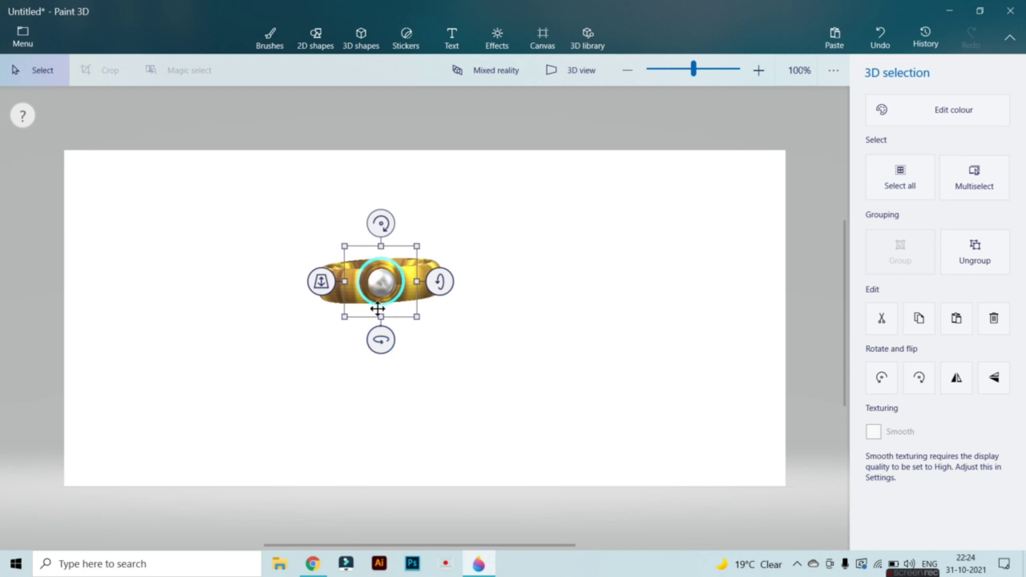
Lower the ornament slightly and fine-tune its rotation and depth so it sits against the ring's front surface.
{"action": "left_click_drag", "start_coordinate": [381, 296], "coordinate": [382, 304]}
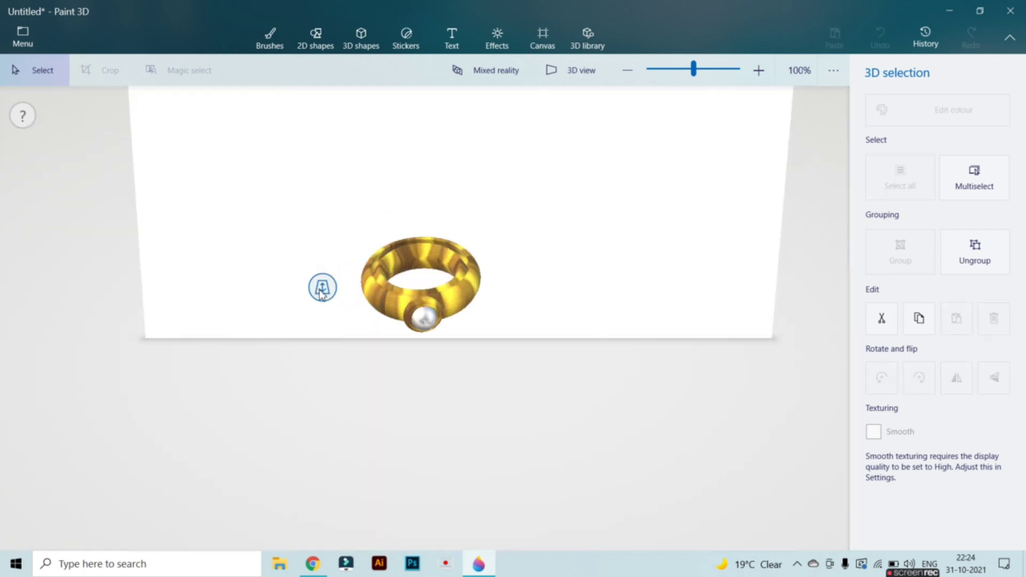
{"action": "left_click_drag", "start_coordinate": [321, 293], "coordinate": [321, 292]}
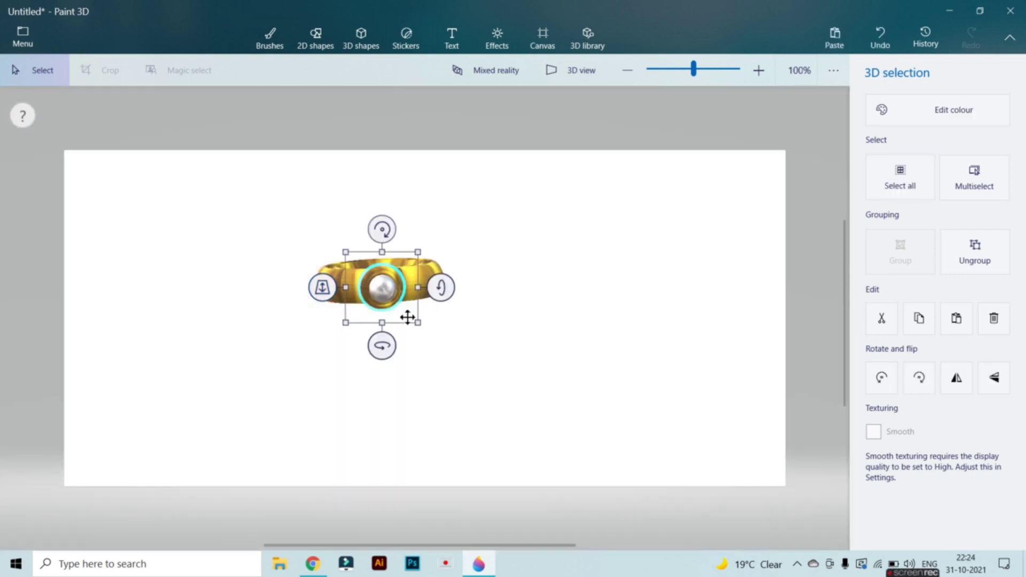
{"action": "left_click_drag", "start_coordinate": [388, 346], "coordinate": [383, 348]}
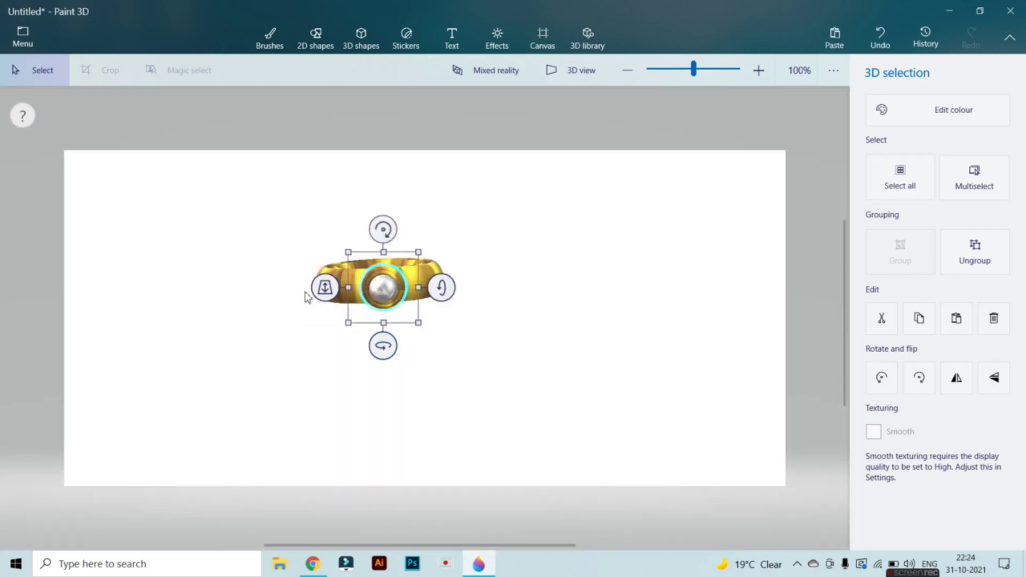
{"action": "left_click_drag", "start_coordinate": [322, 294], "coordinate": [323, 295]}
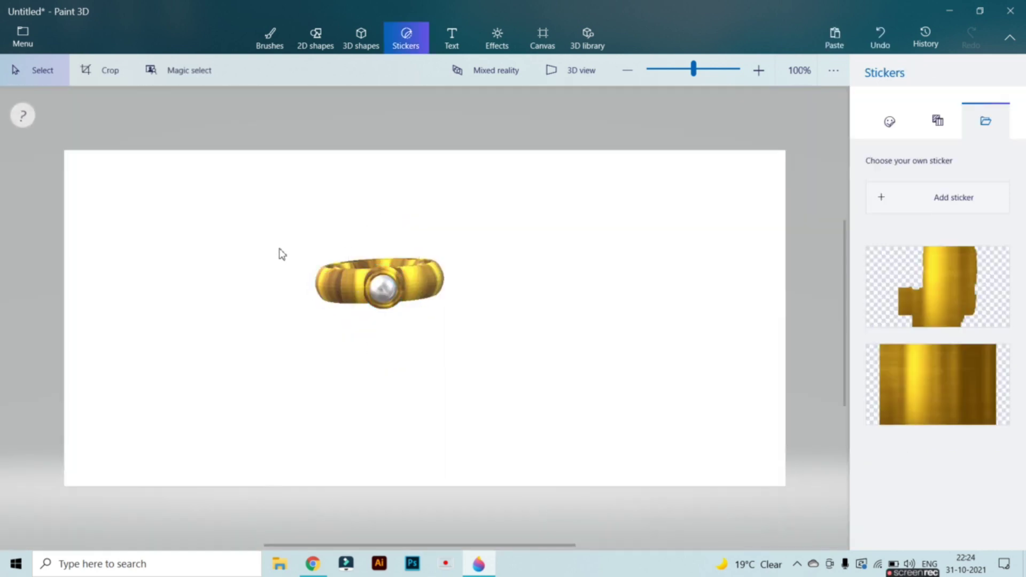
Group the ring with its ornament, turn the group to bring the ornament left of centre and tilt it to show the opening.
{"action": "left_click_drag", "start_coordinate": [278, 254], "coordinate": [492, 355]}
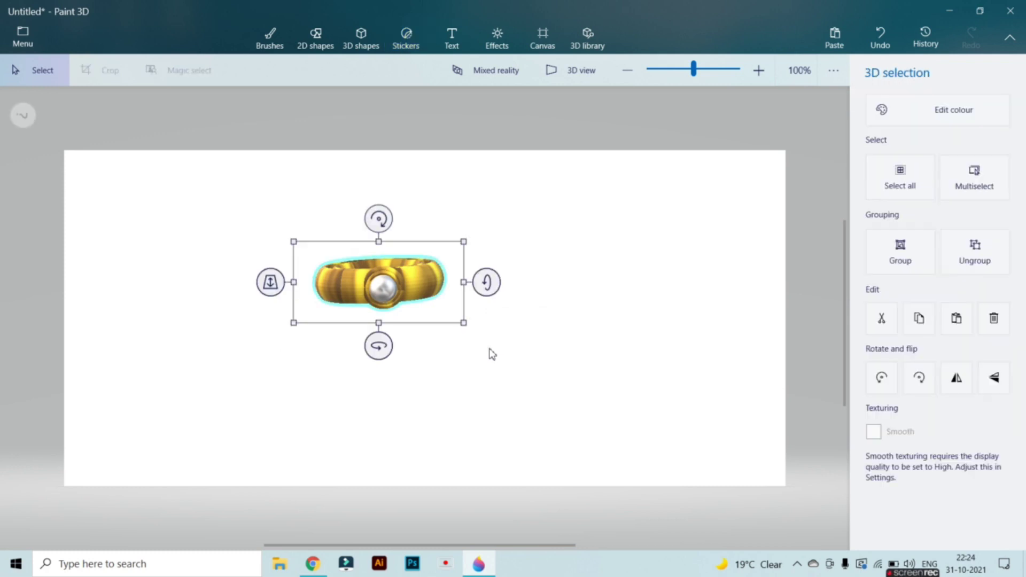
{"action": "left_click", "coordinate": [929, 251]}
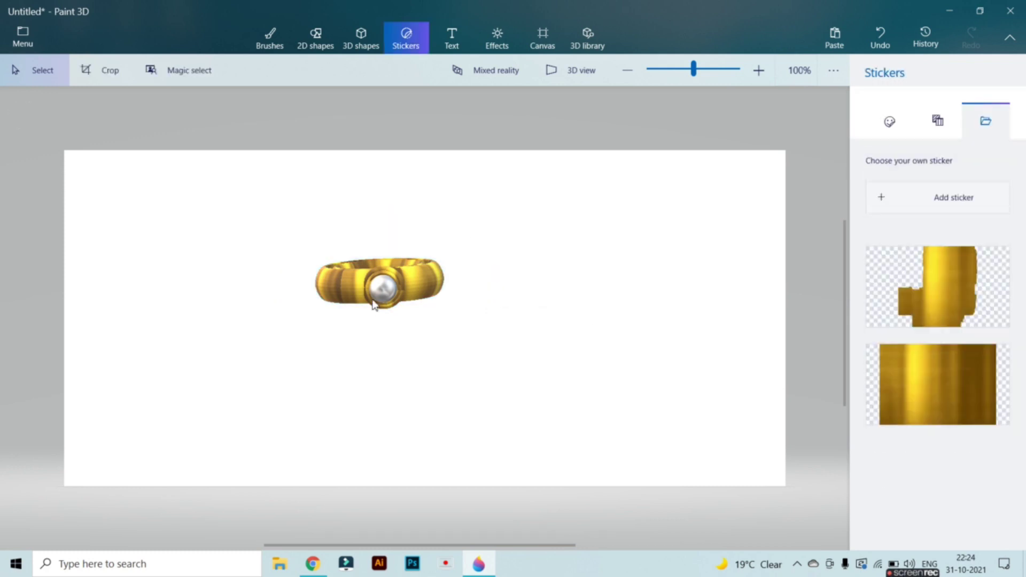
{"action": "left_click", "coordinate": [373, 304]}
{"action": "left_click_drag", "start_coordinate": [378, 344], "coordinate": [366, 220]}
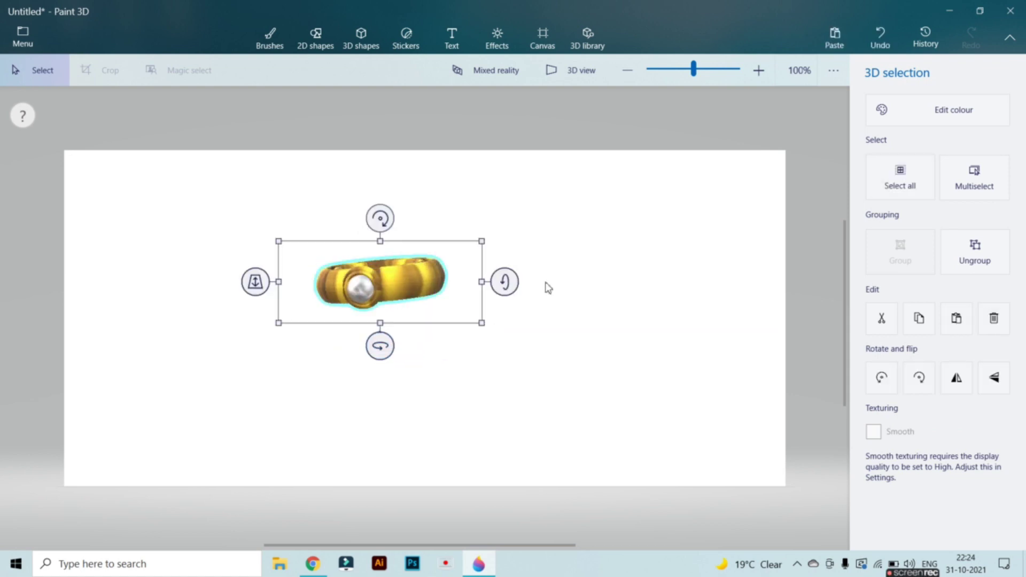
{"action": "left_click_drag", "start_coordinate": [518, 286], "coordinate": [571, 290]}
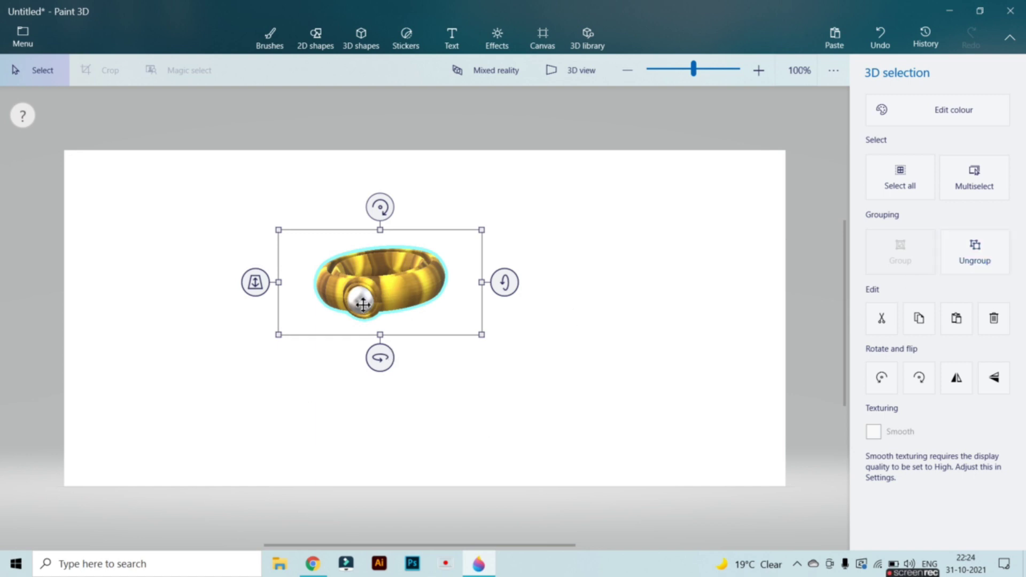
Ungroup the ring assembly, duplicate the white hemisphere ornament and place the copy to the right of the original.
{"action": "left_click", "coordinate": [962, 254]}
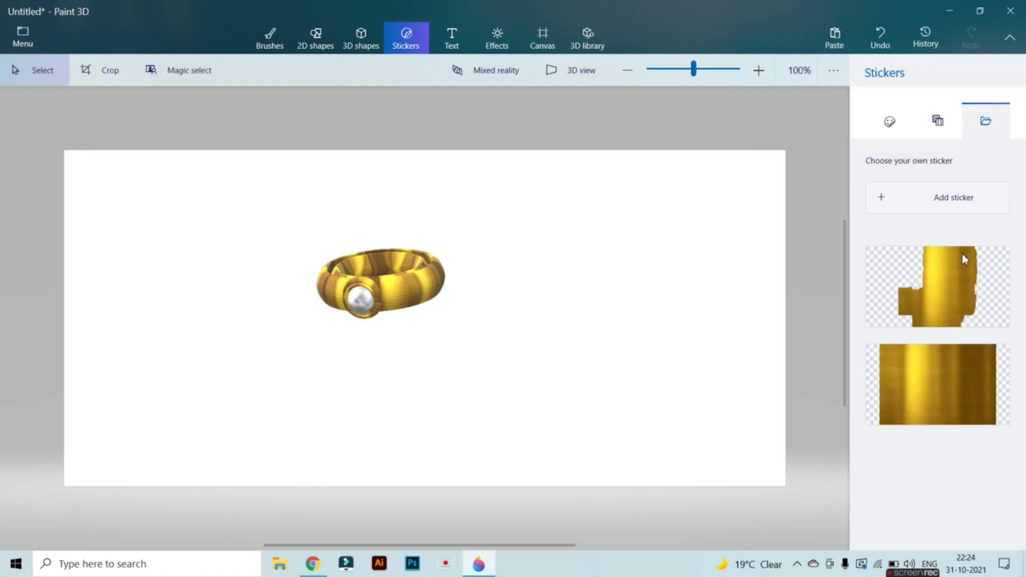
{"action": "left_click", "coordinate": [370, 312]}
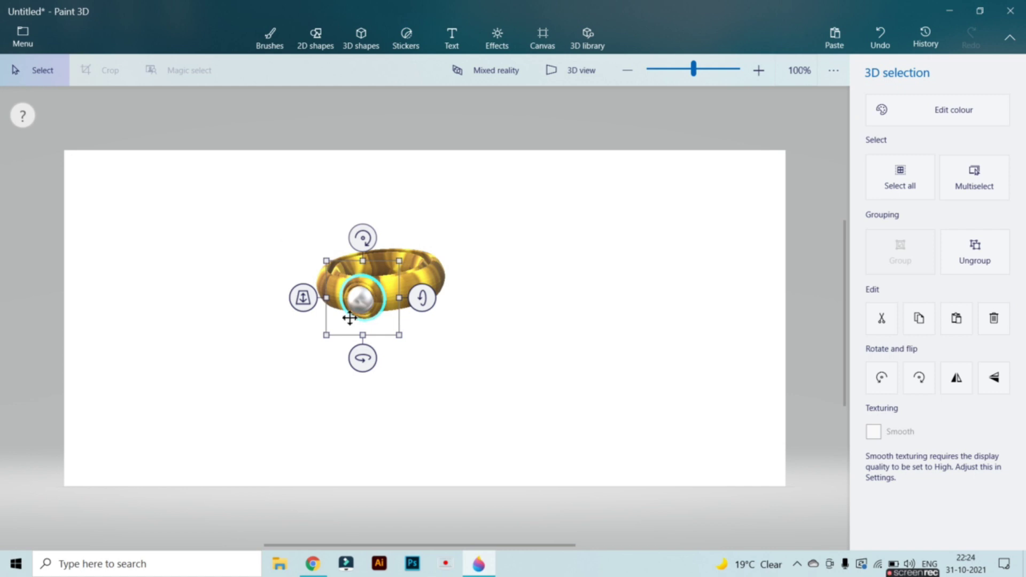
{"action": "key", "text": "ctrl"}
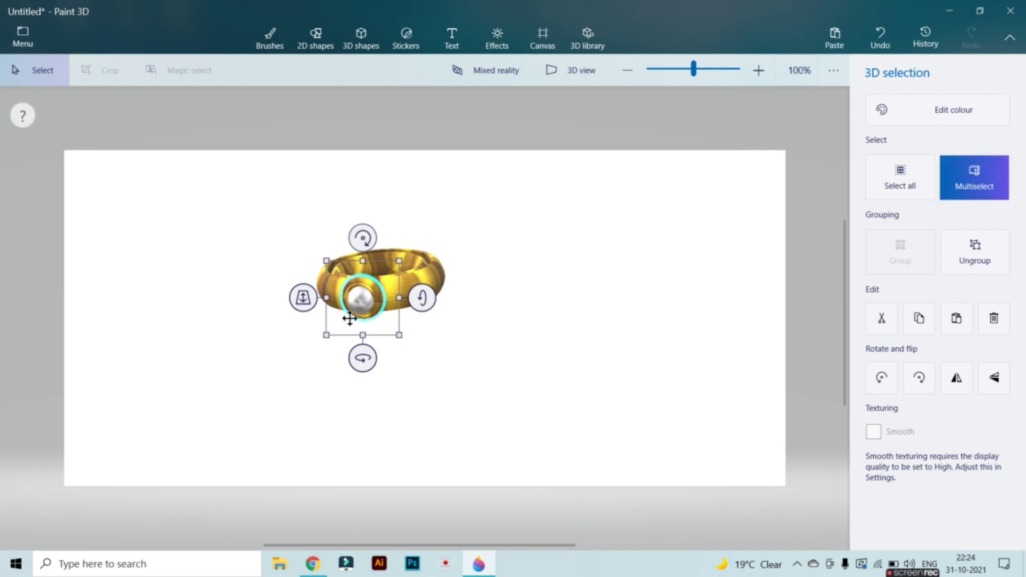
{"action": "left_click", "coordinate": [350, 320], "text": "ctrl"}
{"action": "left_click", "coordinate": [348, 319]}
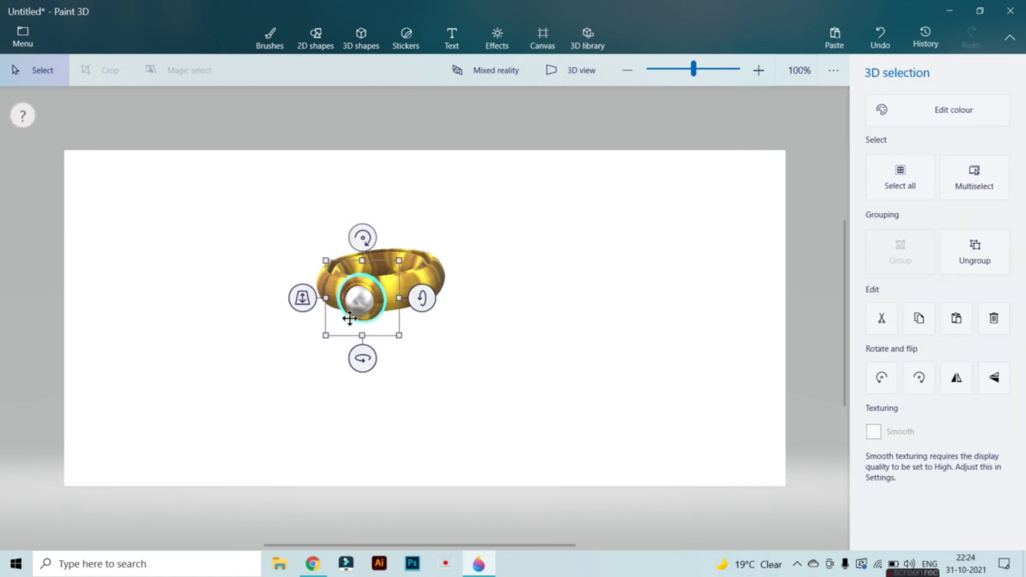
{"action": "left_click", "coordinate": [375, 303]}
{"action": "left_click_drag", "start_coordinate": [375, 303], "coordinate": [404, 307]}
Adjust the second ornament's rotation and position to follow the ring's curve beside the first ornament.
{"action": "left_click_drag", "start_coordinate": [402, 351], "coordinate": [418, 355]}
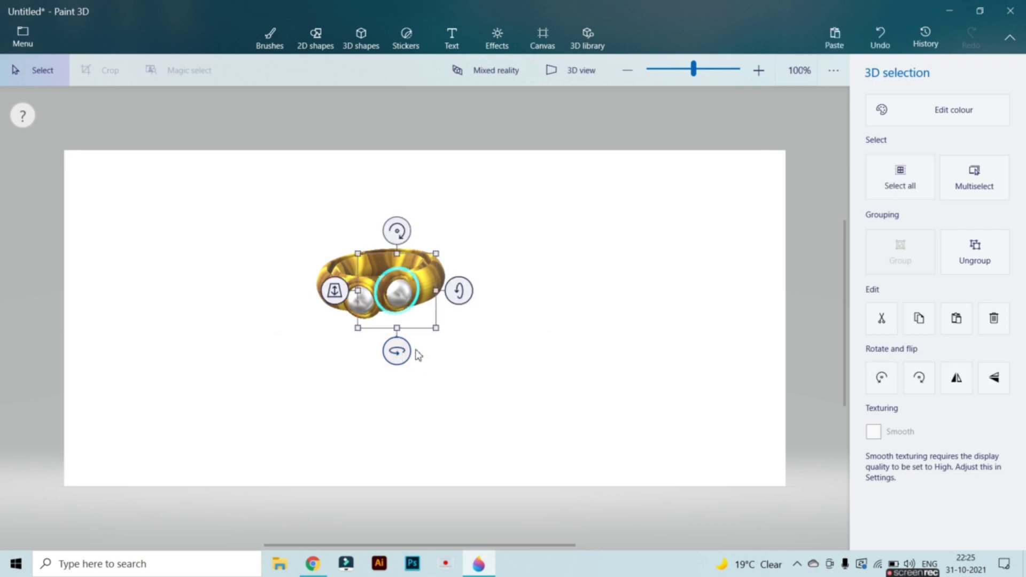
{"action": "left_click_drag", "start_coordinate": [396, 229], "coordinate": [398, 231]}
{"action": "left_click_drag", "start_coordinate": [400, 354], "coordinate": [396, 351]}
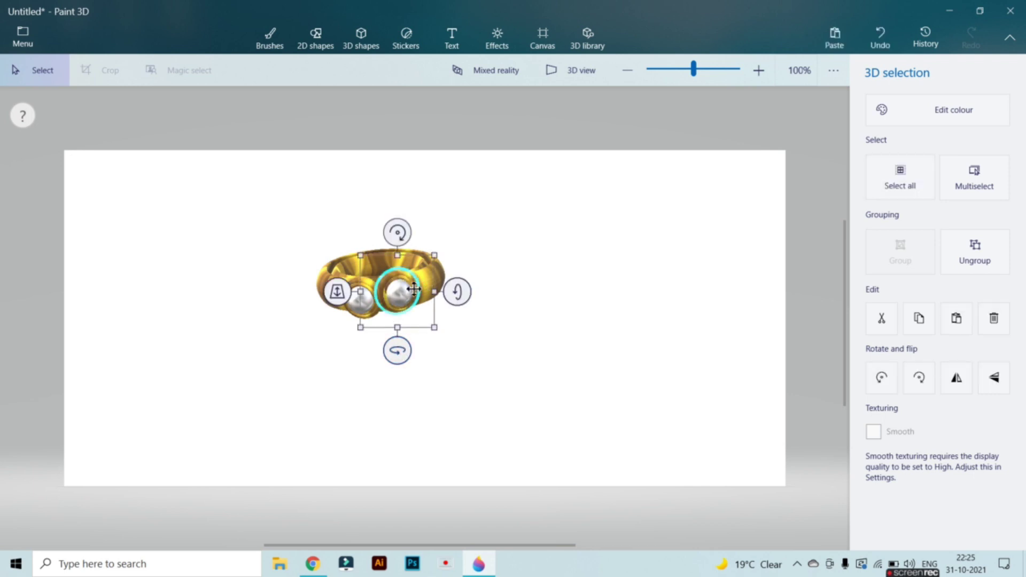
{"action": "left_click_drag", "start_coordinate": [401, 293], "coordinate": [402, 295]}
{"action": "left_click_drag", "start_coordinate": [400, 352], "coordinate": [401, 355]}
{"action": "left_click", "coordinate": [500, 372]}
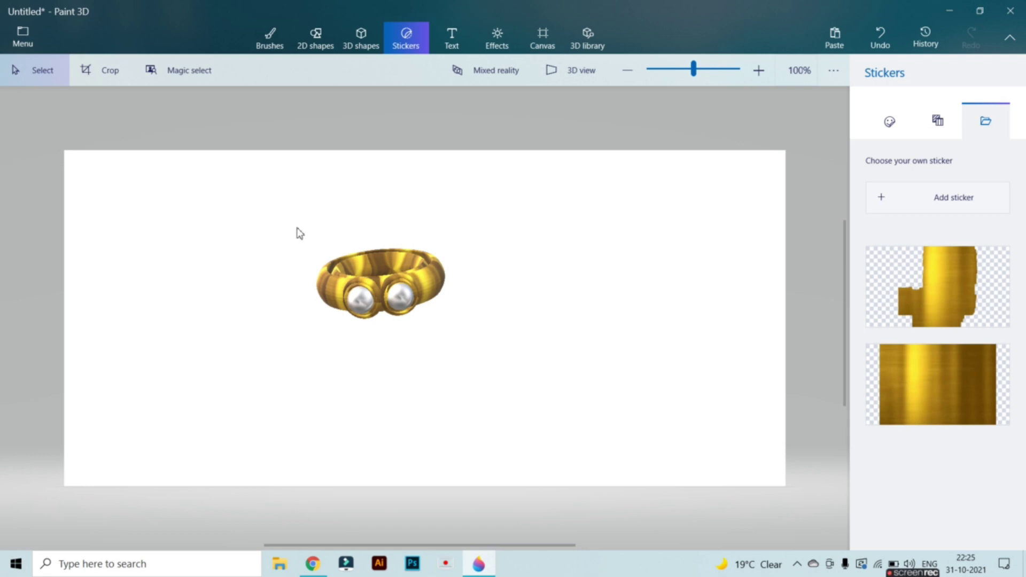
Duplicate the left ornament and place the third ornament to its left on the ring.
{"action": "left_click_drag", "start_coordinate": [295, 230], "coordinate": [458, 342]}
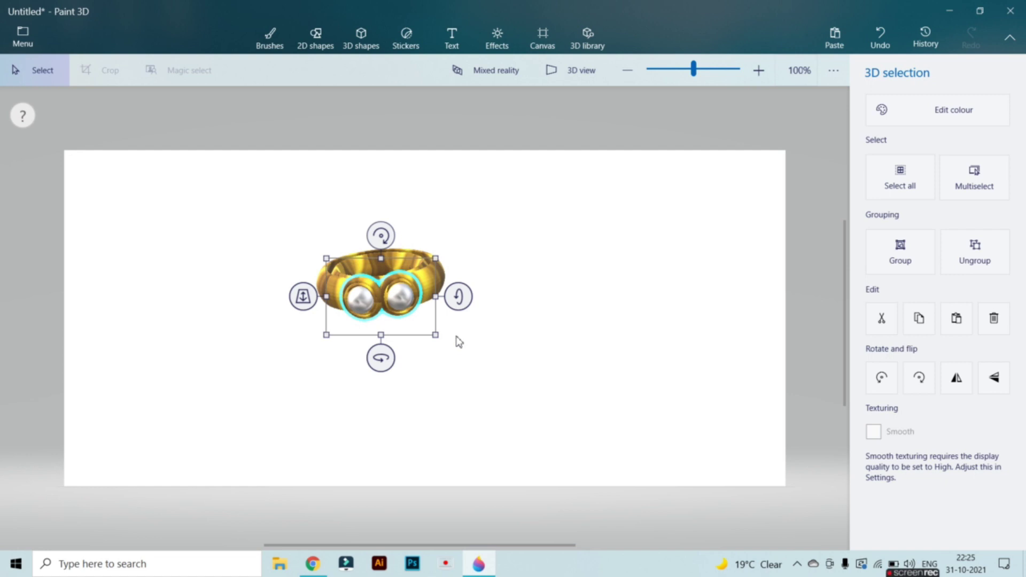
{"action": "left_click", "coordinate": [364, 299]}
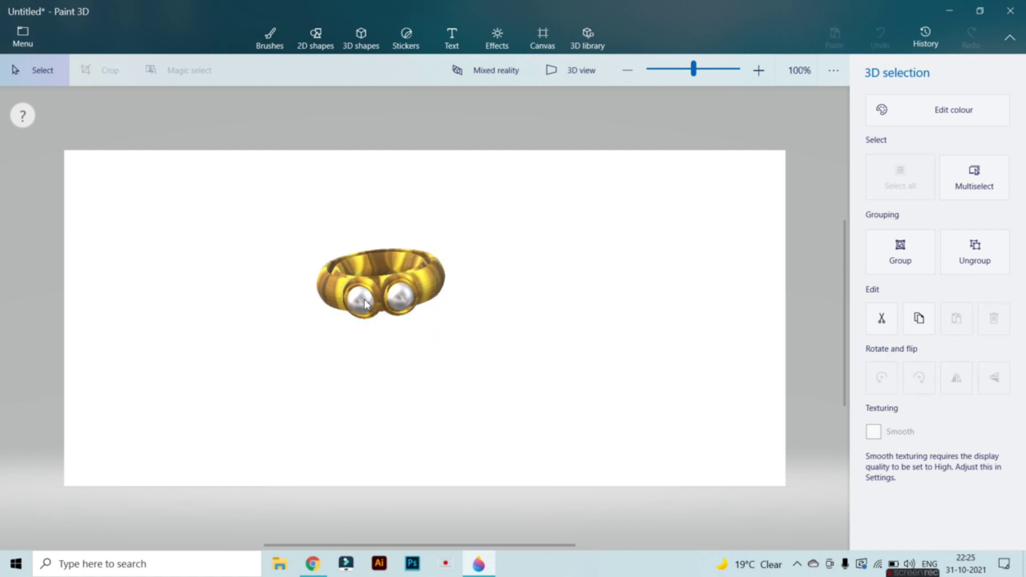
{"action": "left_click", "coordinate": [365, 299], "text": "ctrl"}
{"action": "left_click", "coordinate": [365, 299]}
{"action": "left_click_drag", "start_coordinate": [363, 302], "coordinate": [274, 295]}
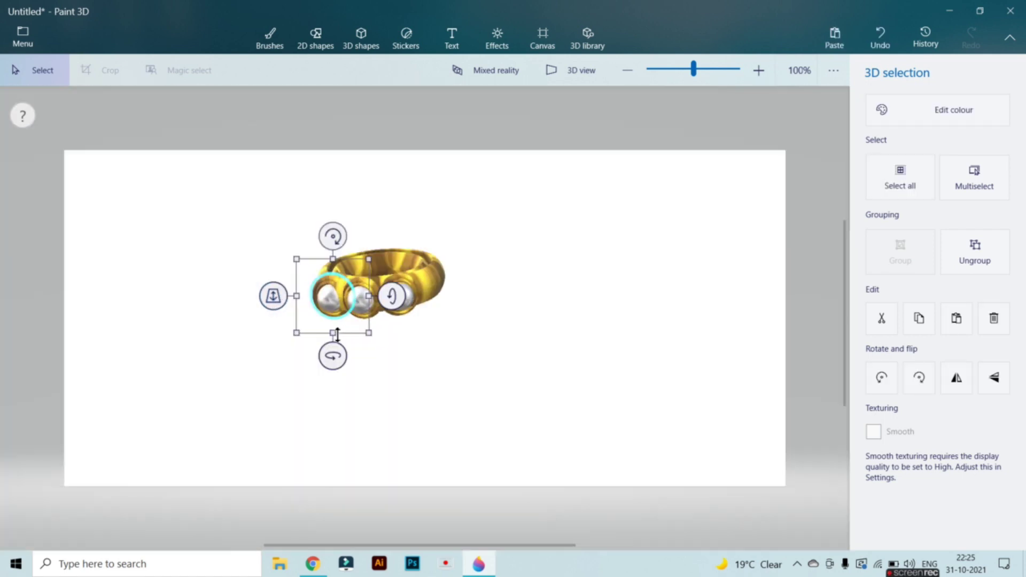
Fine-tune the left ornament's angle and position on the ring, and group the three white ornaments together.
{"action": "left_click_drag", "start_coordinate": [335, 354], "coordinate": [327, 355]}
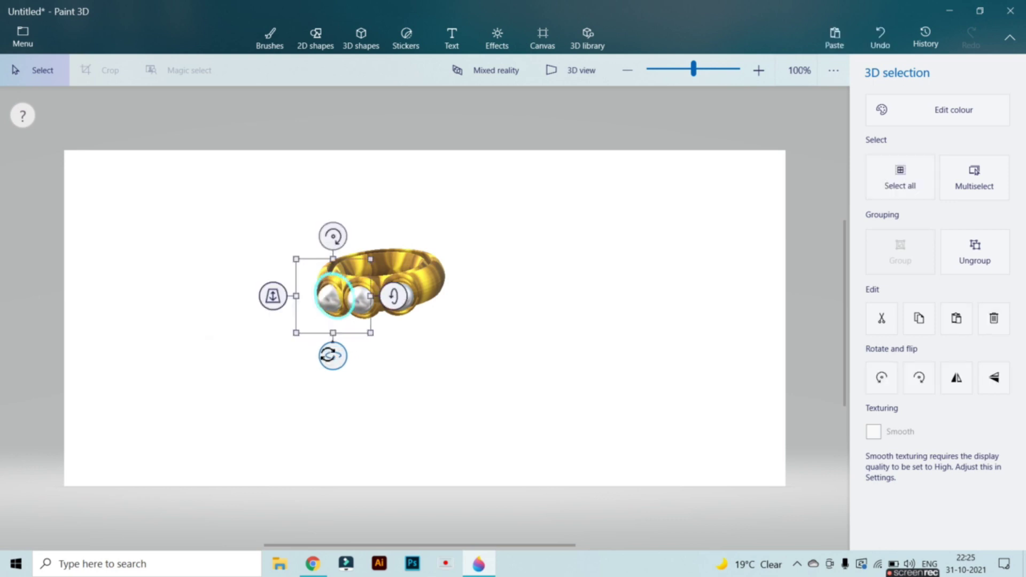
{"action": "left_click_drag", "start_coordinate": [333, 308], "coordinate": [333, 305]}
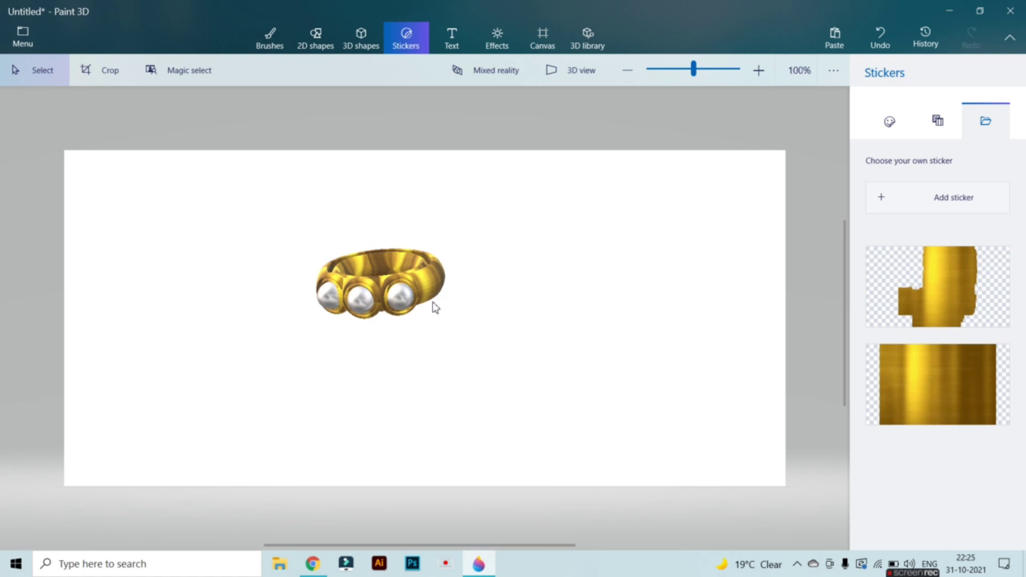
{"action": "left_click_drag", "start_coordinate": [289, 238], "coordinate": [463, 334]}
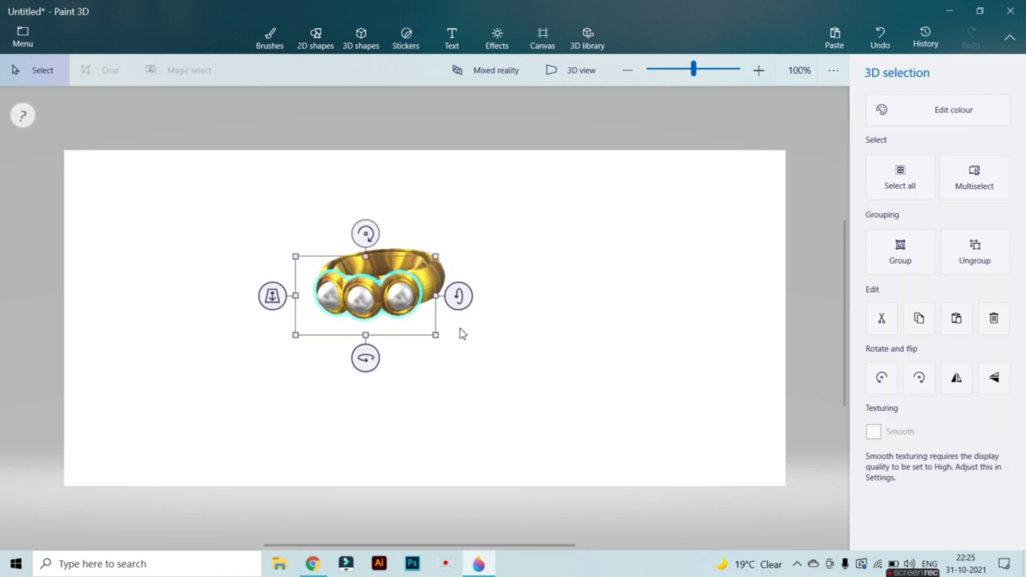
{"action": "left_click", "coordinate": [900, 256]}
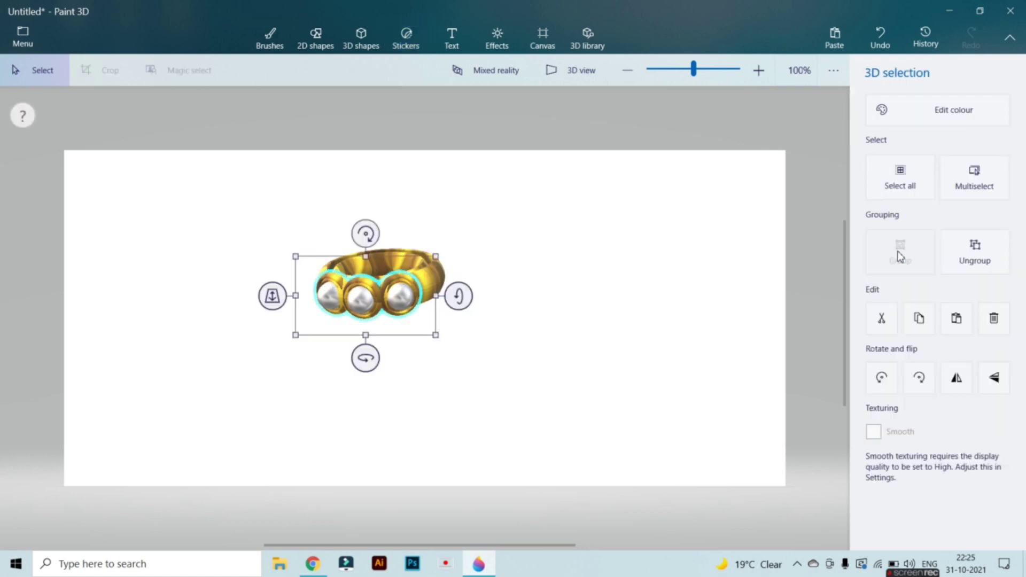
Turn the gold ring band slightly around its vertical axis and tilt it to line up with the row of ornaments.
{"action": "left_click", "coordinate": [398, 274]}
{"action": "left_click_drag", "start_coordinate": [380, 353], "coordinate": [408, 350]}
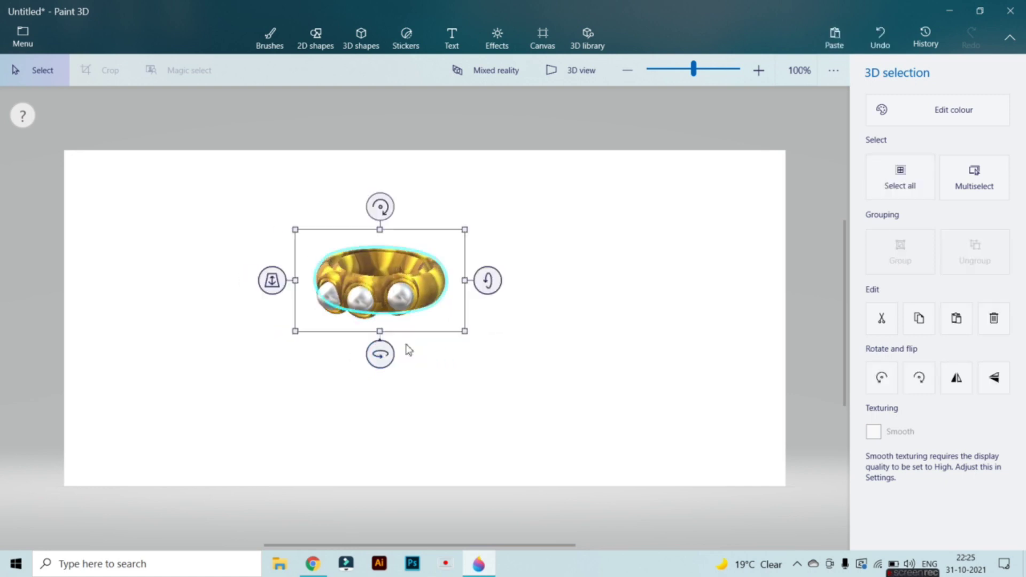
{"action": "left_click_drag", "start_coordinate": [388, 212], "coordinate": [378, 207]}
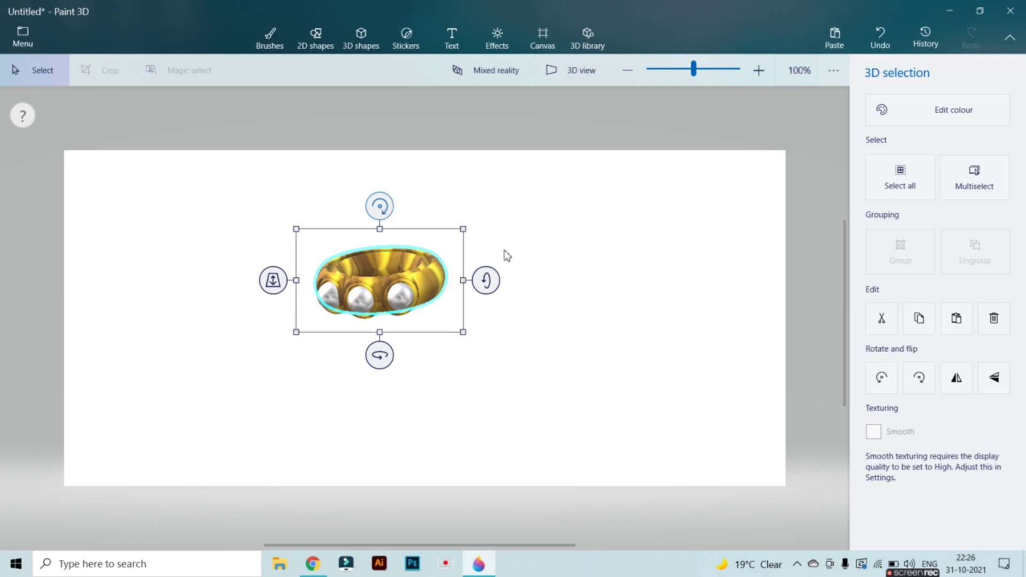
{"action": "left_click", "coordinate": [448, 384]}
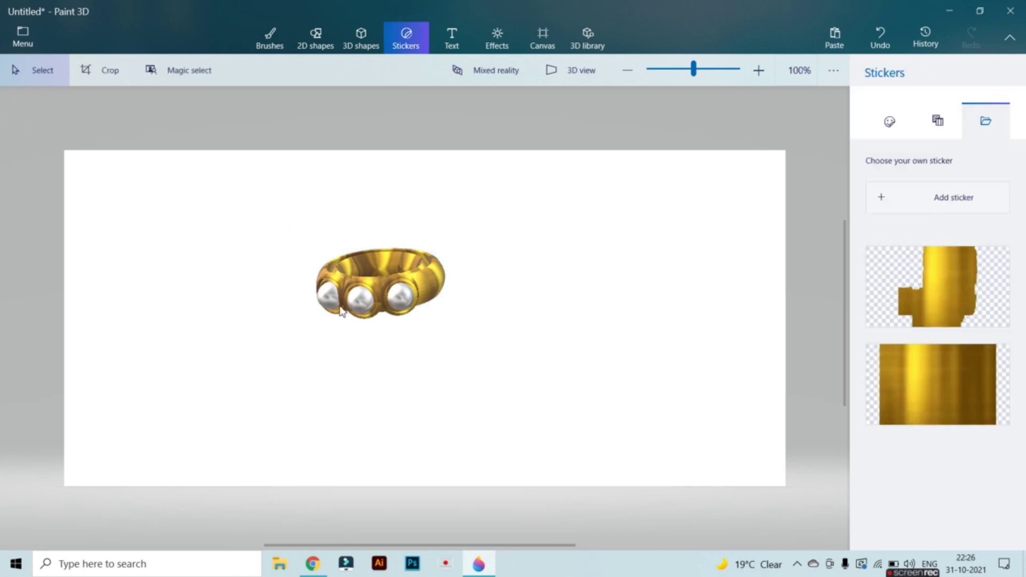
Select all objects and group the gold ring band with the three ornaments.
{"action": "left_click_drag", "start_coordinate": [323, 231], "coordinate": [479, 369]}
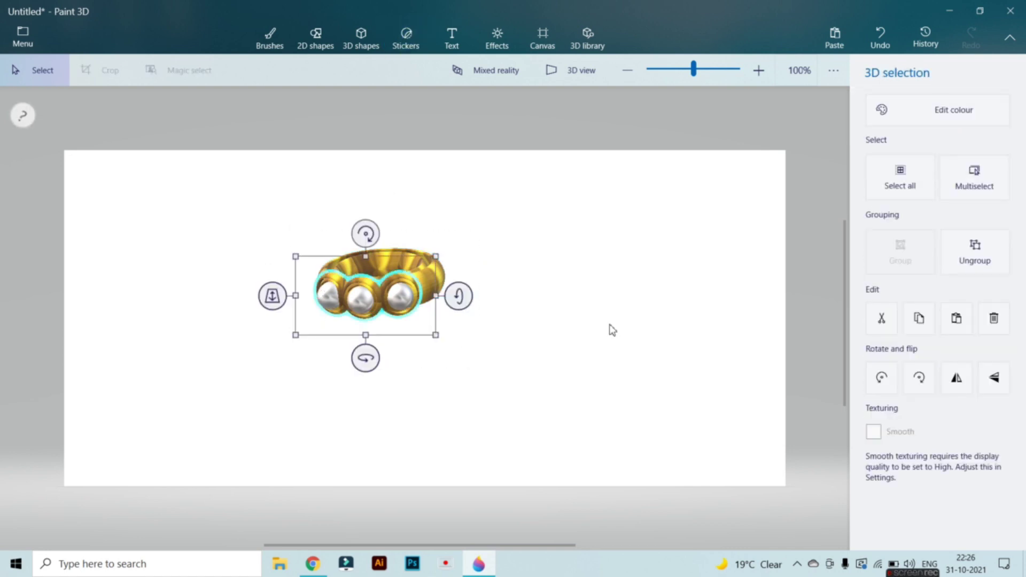
{"action": "left_click", "coordinate": [891, 185]}
{"action": "left_click", "coordinate": [899, 251]}
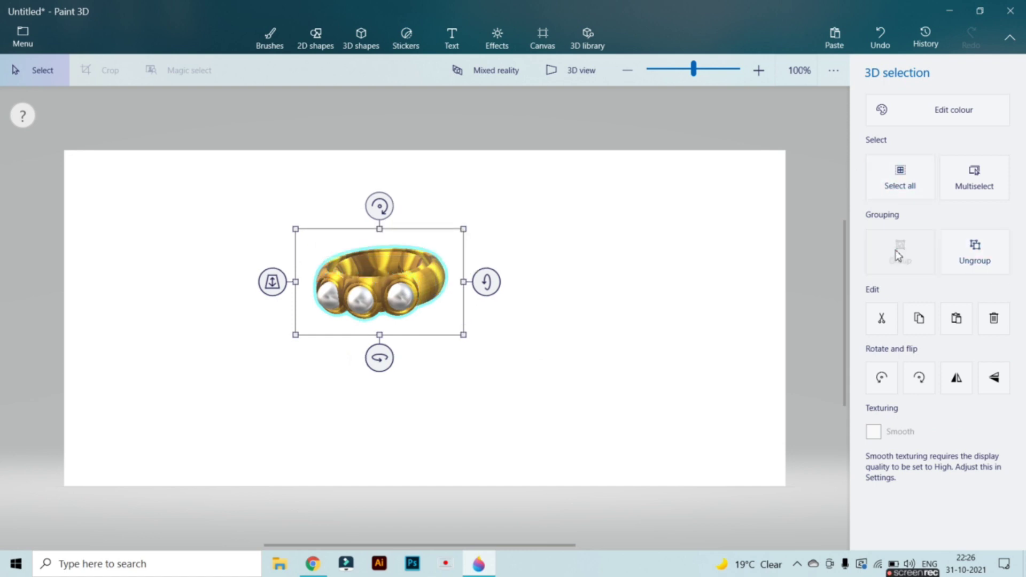
{"action": "left_click", "coordinate": [352, 328]}
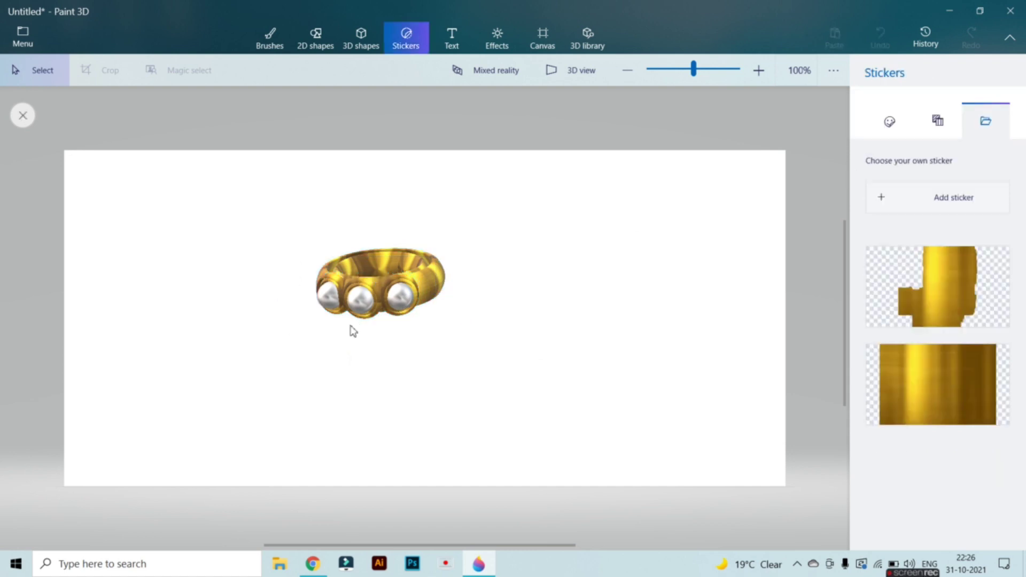
Rotate the grouped ring around its axes to show it from different sides.
{"action": "left_click", "coordinate": [376, 298]}
{"action": "left_click_drag", "start_coordinate": [381, 373], "coordinate": [410, 342]}
{"action": "left_click_drag", "start_coordinate": [378, 206], "coordinate": [403, 487]}
{"action": "left_click_drag", "start_coordinate": [378, 353], "coordinate": [378, 330]}
{"action": "mouse_move", "coordinate": [376, 214]}
{"action": "left_mouse_down"}
{"action": "mouse_move", "coordinate": [390, 208]}
{"action": "mouse_move", "coordinate": [374, 202]}
{"action": "left_mouse_up"}
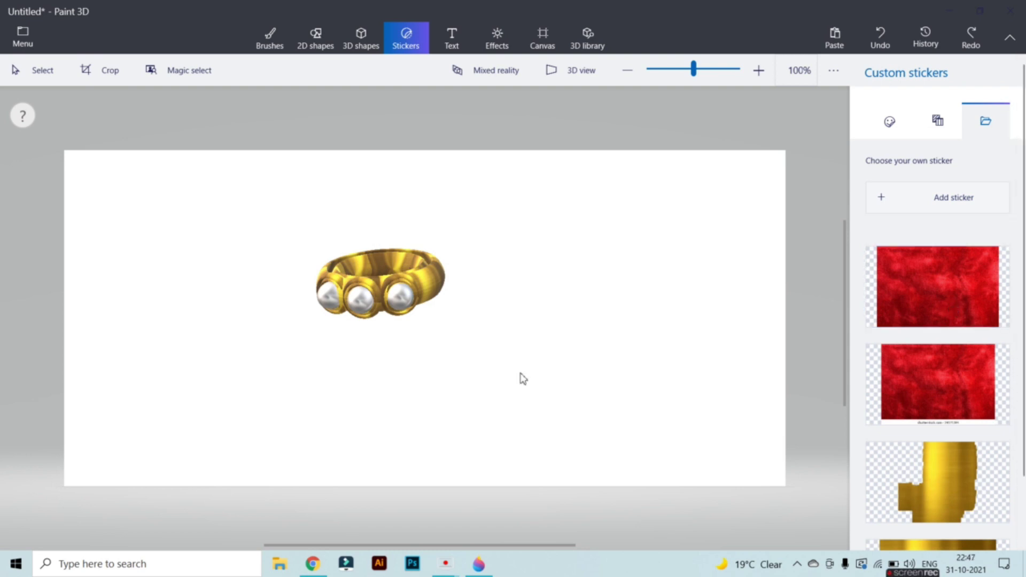
Search the 3D library for "ring" and browse the models as far as Key ring.
{"action": "left_click", "coordinate": [577, 41]}
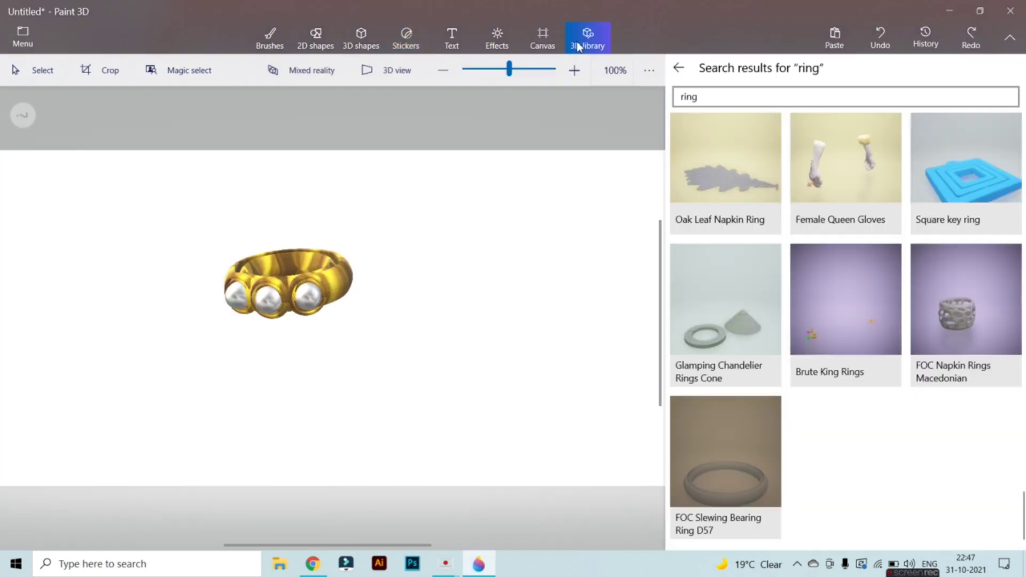
{"action": "left_click", "coordinate": [770, 97]}
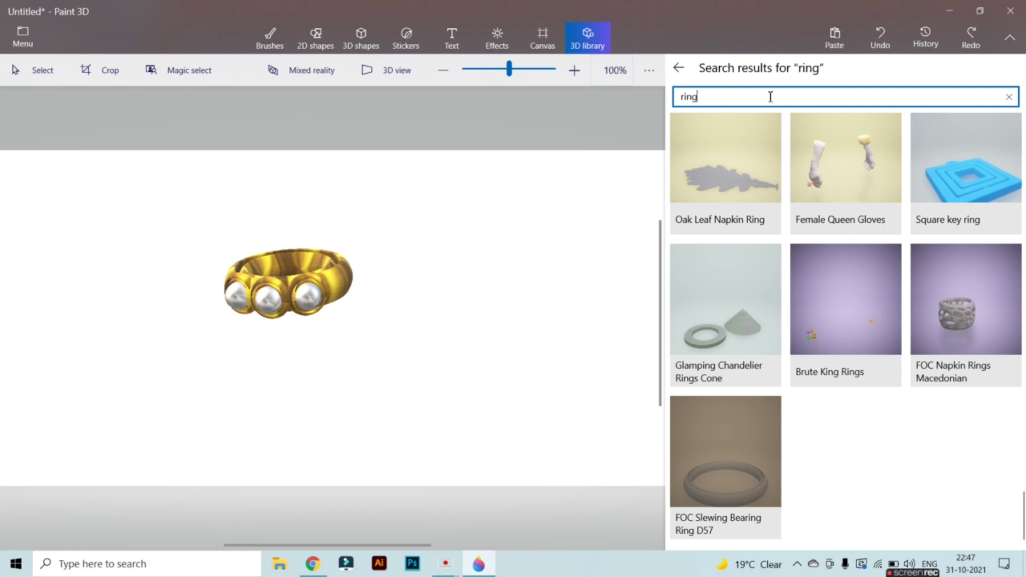
{"action": "key", "text": "Return"}
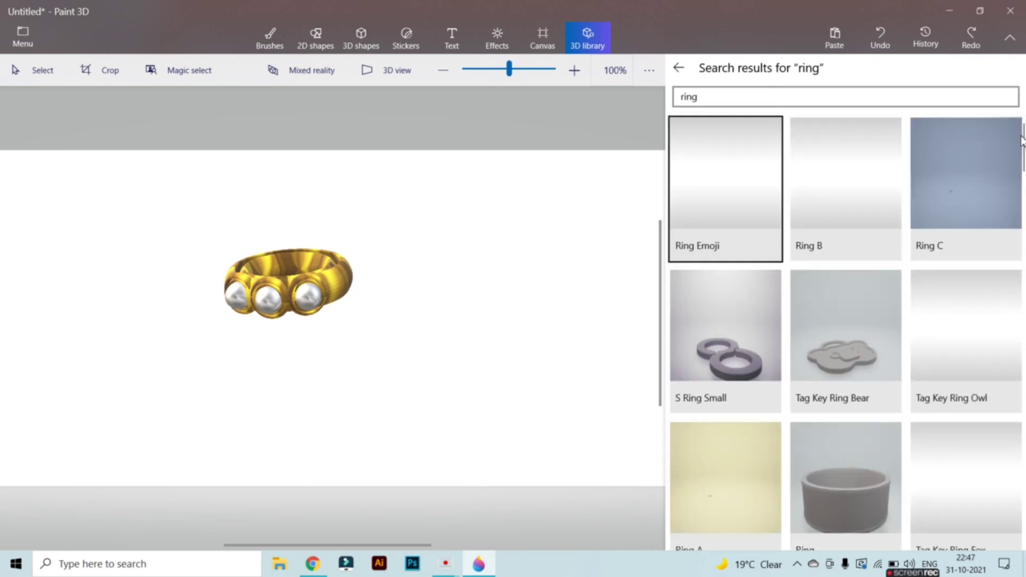
{"action": "left_click_drag", "start_coordinate": [1024, 153], "coordinate": [1025, 219]}
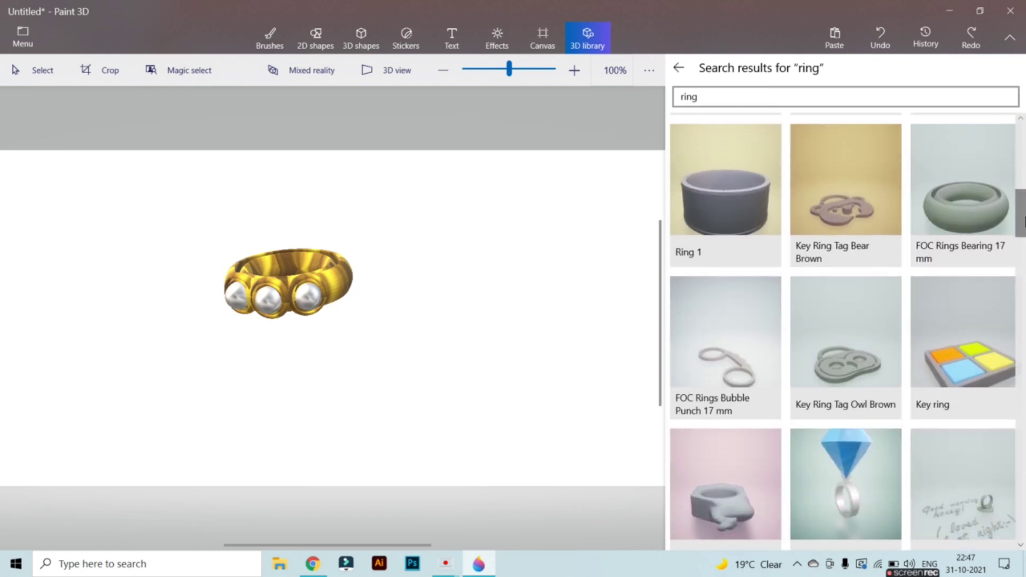
Insert the Key ring model, move it to the right of the gold ring and tilt it to show its coloured squares.
{"action": "left_click", "coordinate": [991, 353]}
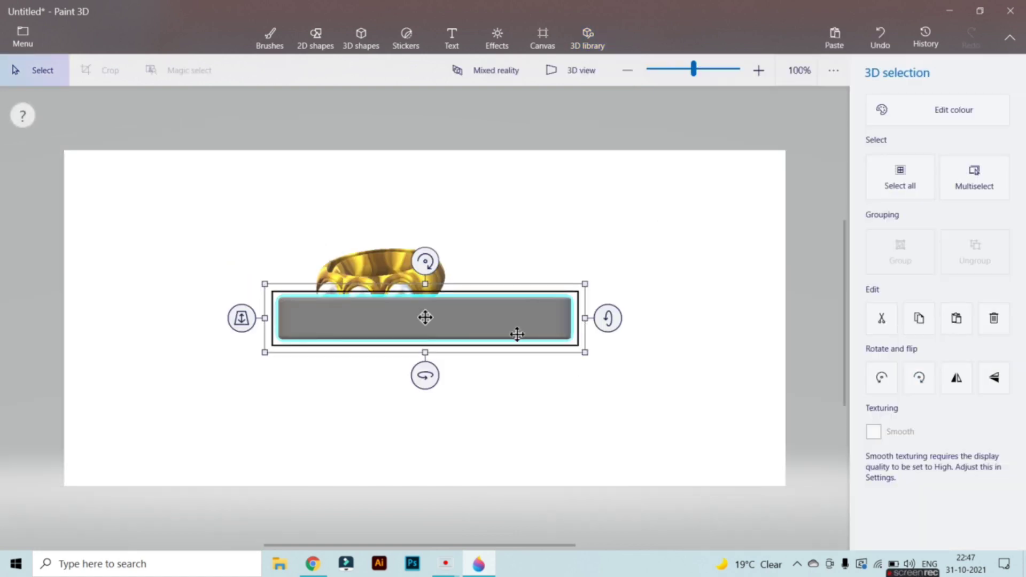
{"action": "left_click_drag", "start_coordinate": [516, 334], "coordinate": [705, 331]}
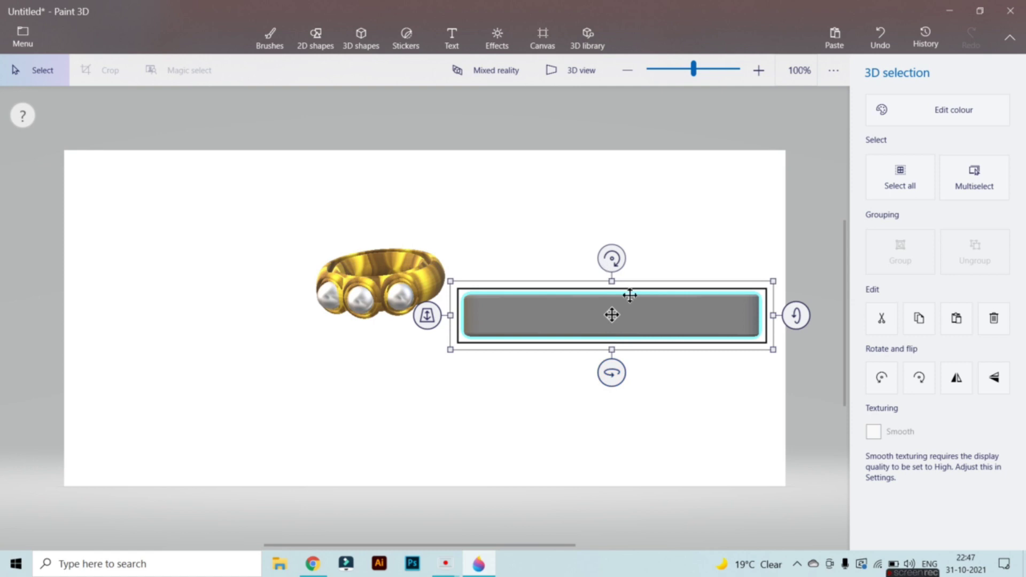
{"action": "left_click_drag", "start_coordinate": [619, 376], "coordinate": [615, 427]}
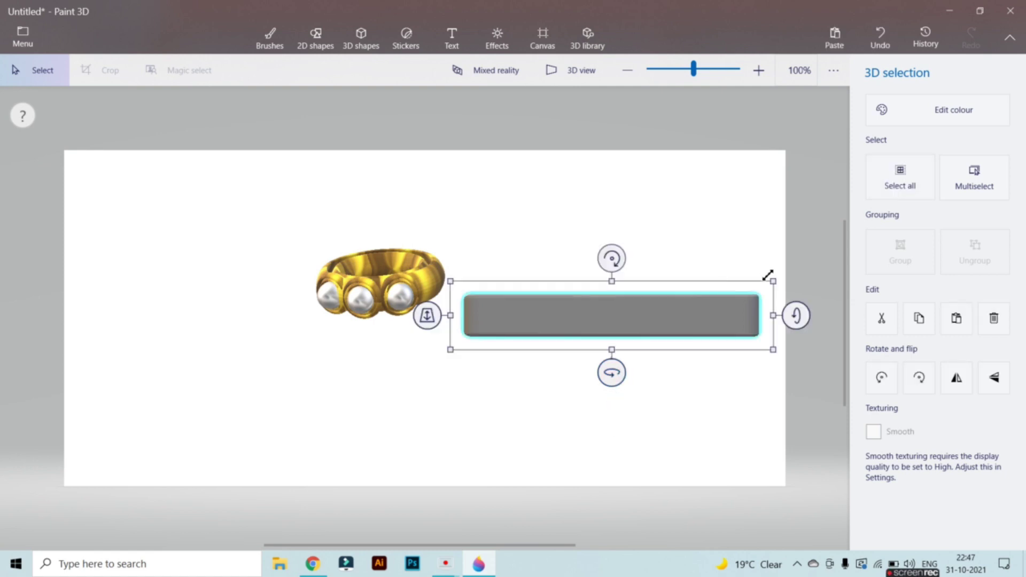
{"action": "left_click_drag", "start_coordinate": [804, 319], "coordinate": [804, 369]}
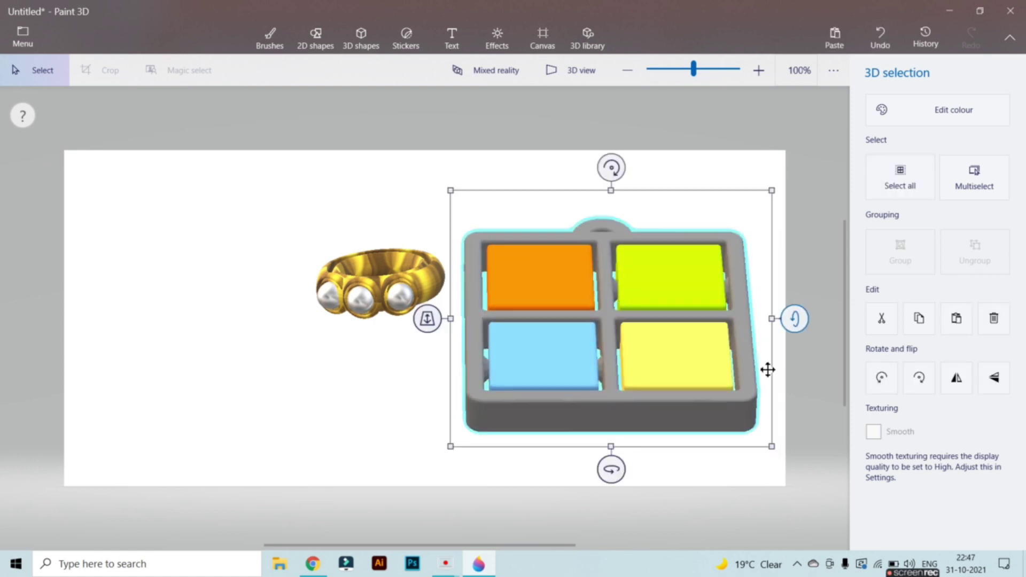
Delete the key ring model from the canvas.
{"action": "left_click", "coordinate": [585, 40]}
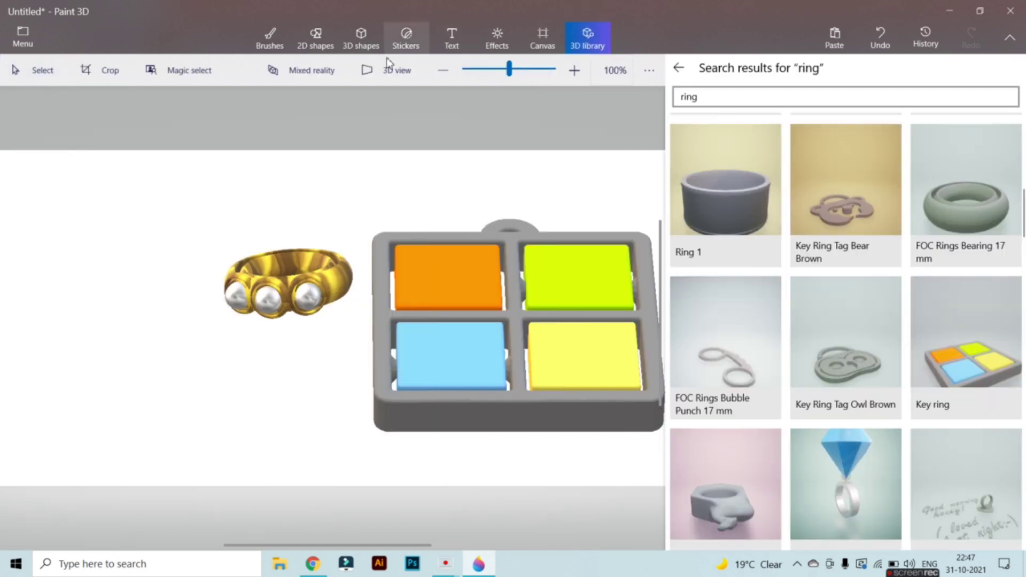
{"action": "left_click", "coordinate": [499, 243]}
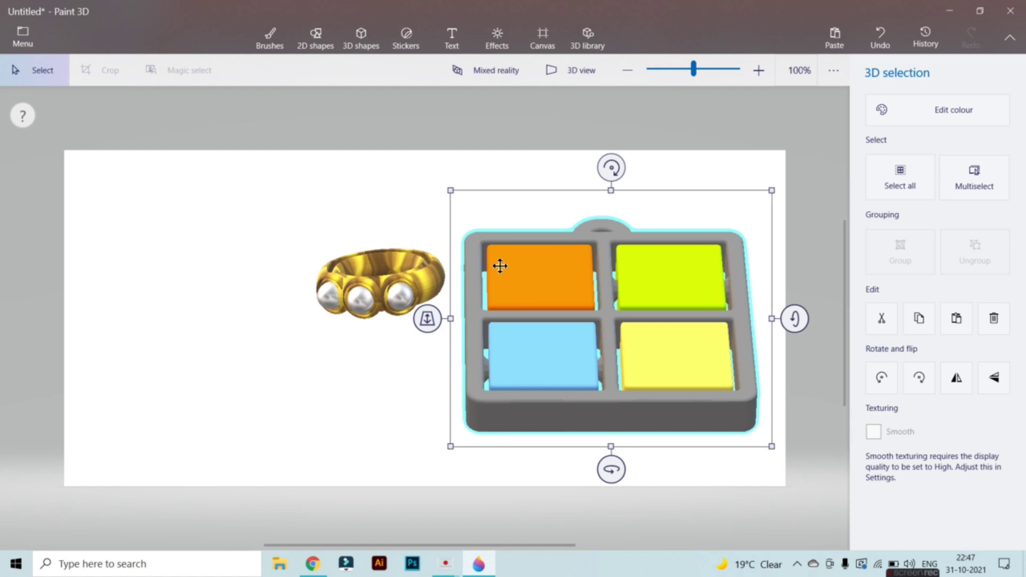
{"action": "key", "text": "Delete"}
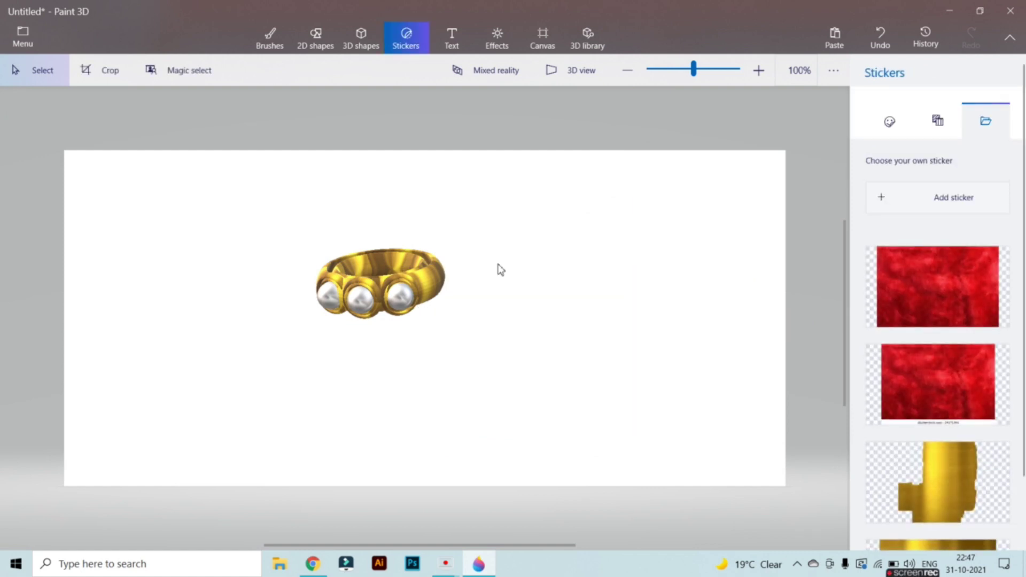
Insert the Key ring model from the 3D library, place it right of the gold ring and tilt its squares to face forward.
{"action": "left_click", "coordinate": [581, 35]}
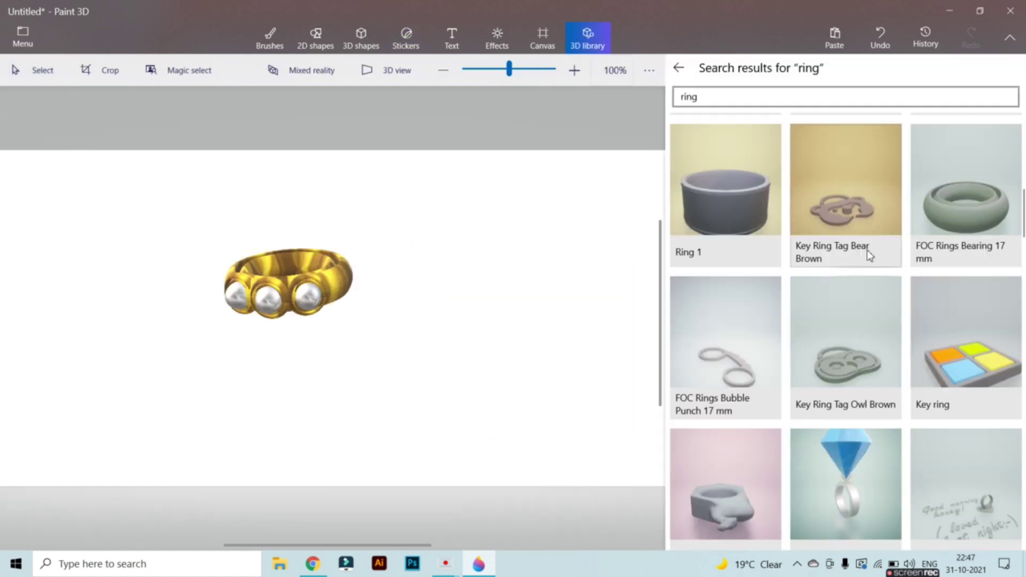
{"action": "left_click", "coordinate": [974, 377]}
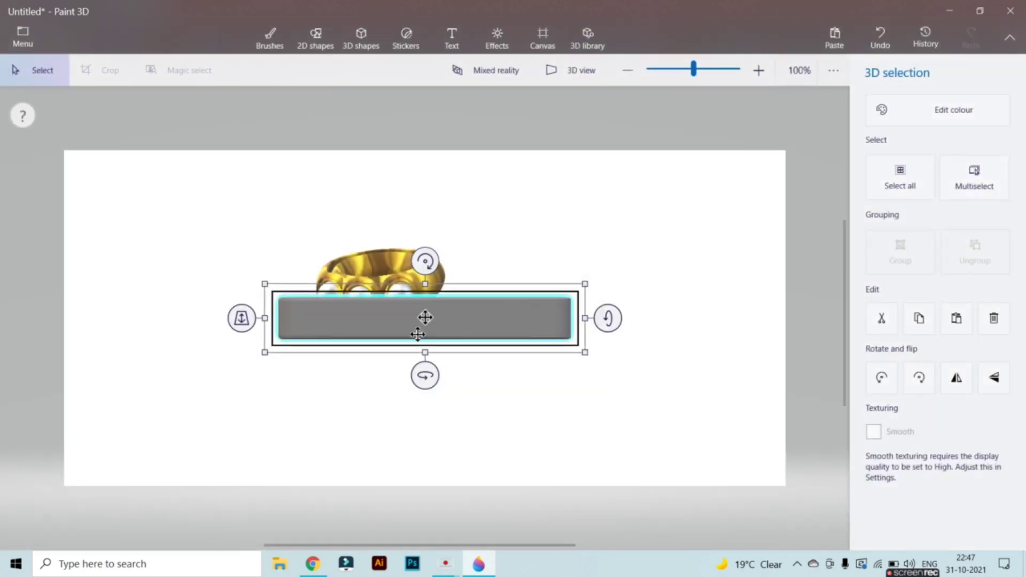
{"action": "left_click_drag", "start_coordinate": [425, 317], "coordinate": [614, 307]}
{"action": "left_click_drag", "start_coordinate": [800, 307], "coordinate": [796, 405]}
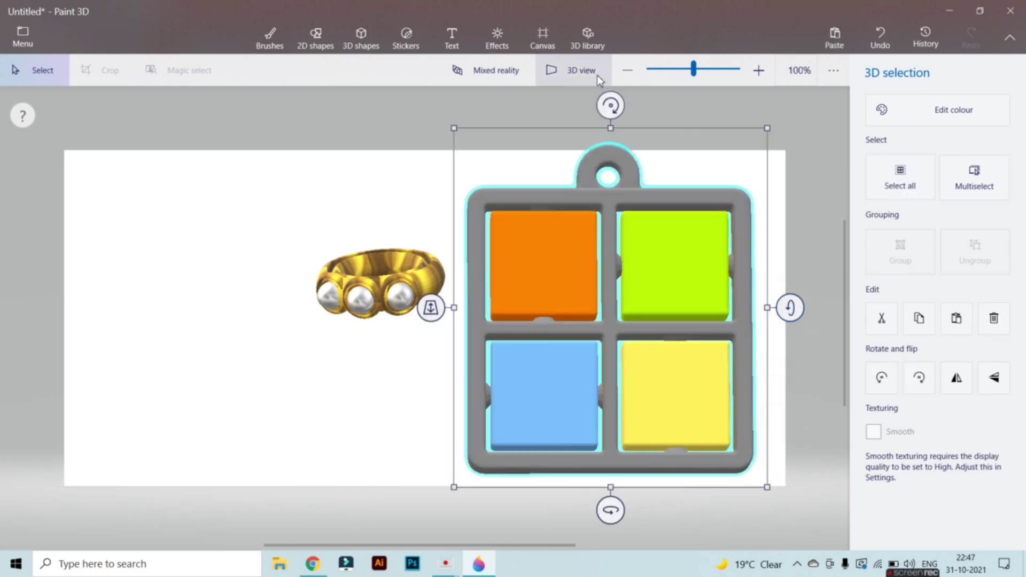
Apply the first red texture sticker to the key ring's orange square, sizing it to cover the square.
{"action": "left_click", "coordinate": [404, 41]}
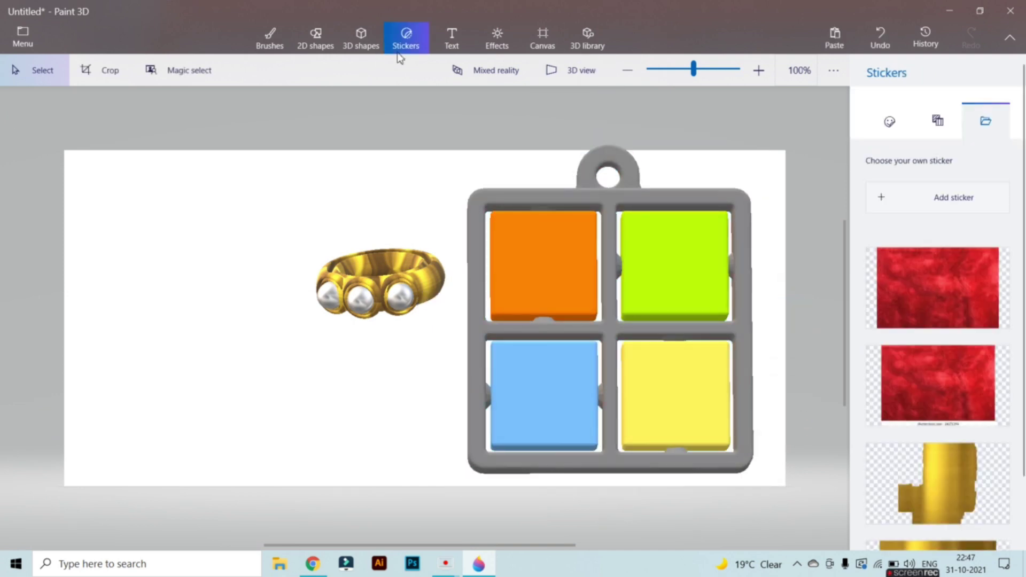
{"action": "left_click", "coordinate": [897, 295]}
{"action": "left_click", "coordinate": [396, 331]}
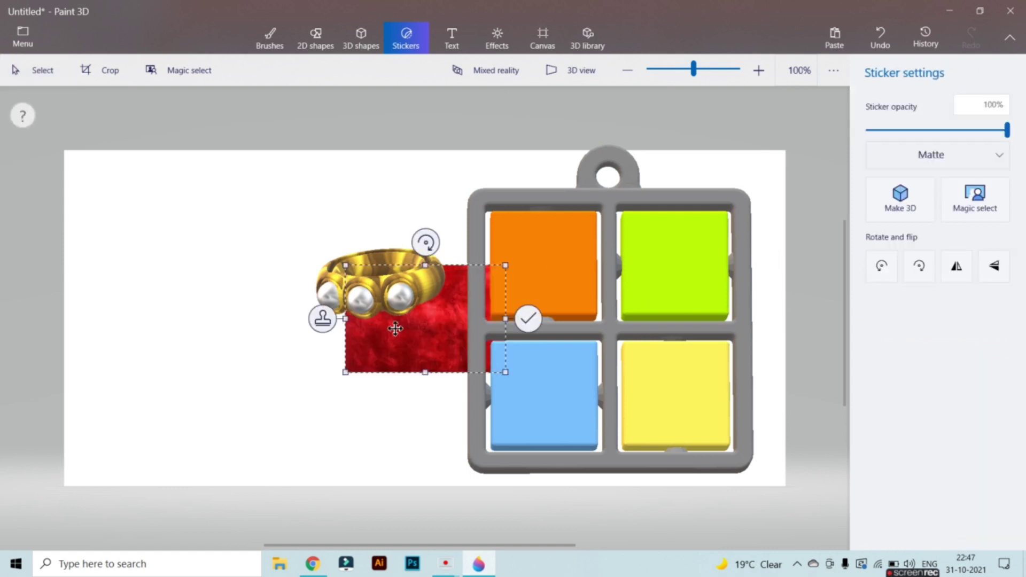
{"action": "left_click_drag", "start_coordinate": [396, 331], "coordinate": [515, 281]}
{"action": "left_click_drag", "start_coordinate": [545, 328], "coordinate": [544, 320]}
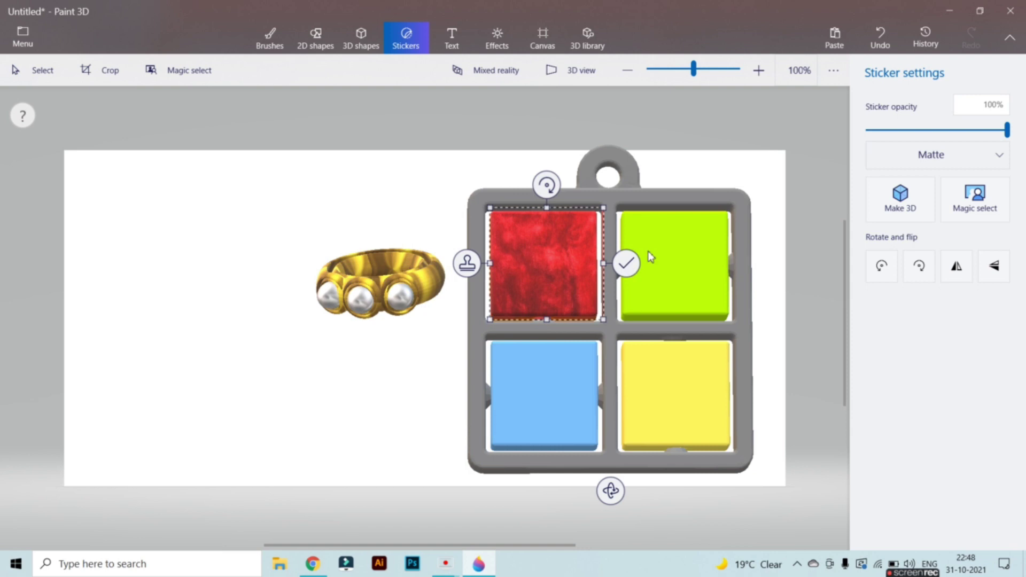
{"action": "left_click", "coordinate": [625, 264]}
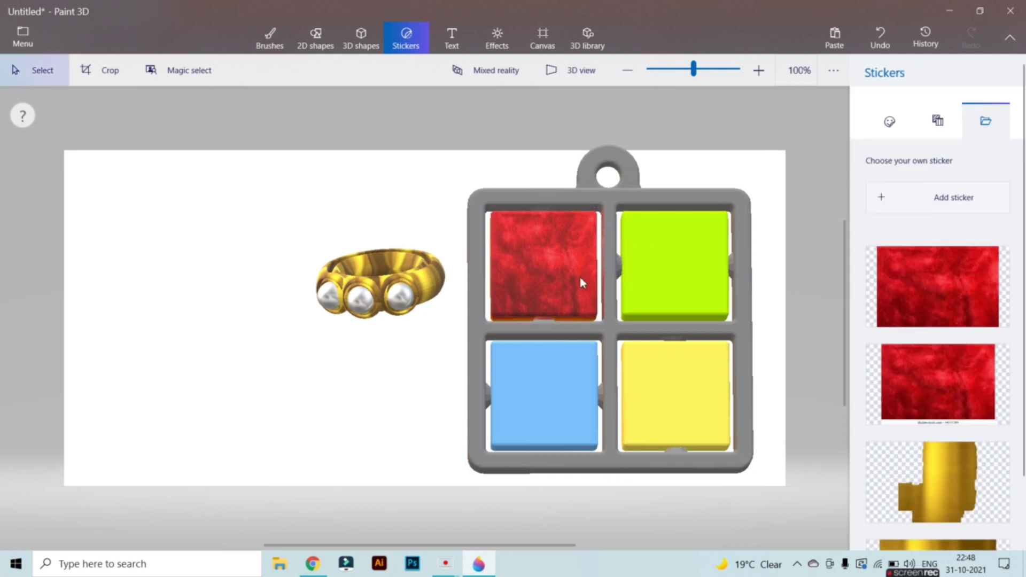
Apply the first red texture sticker to the key ring's green square, fitting its edges to the square.
{"action": "left_click", "coordinate": [938, 286]}
{"action": "left_click_drag", "start_coordinate": [345, 265], "coordinate": [504, 373]}
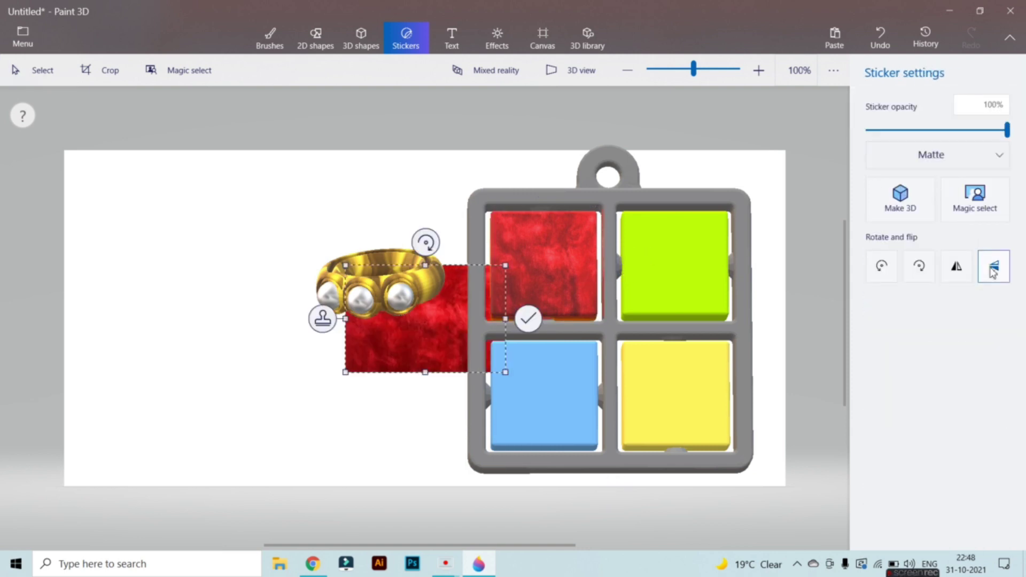
{"action": "left_click_drag", "start_coordinate": [458, 343], "coordinate": [693, 290]}
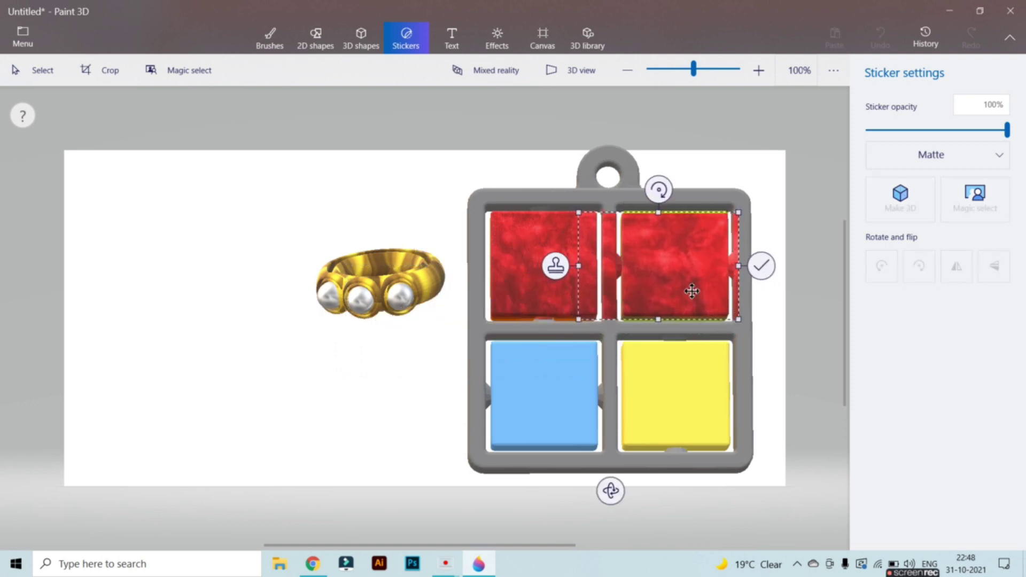
{"action": "left_click_drag", "start_coordinate": [578, 266], "coordinate": [621, 266]}
{"action": "left_click_drag", "start_coordinate": [679, 216], "coordinate": [679, 210]}
{"action": "left_click_drag", "start_coordinate": [680, 318], "coordinate": [679, 321]}
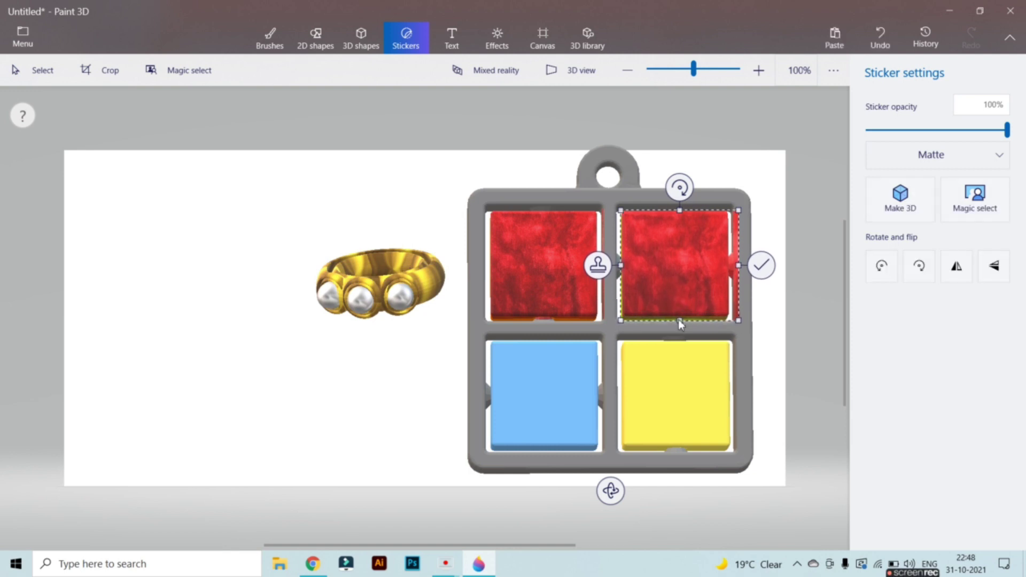
{"action": "left_click_drag", "start_coordinate": [739, 268], "coordinate": [729, 266]}
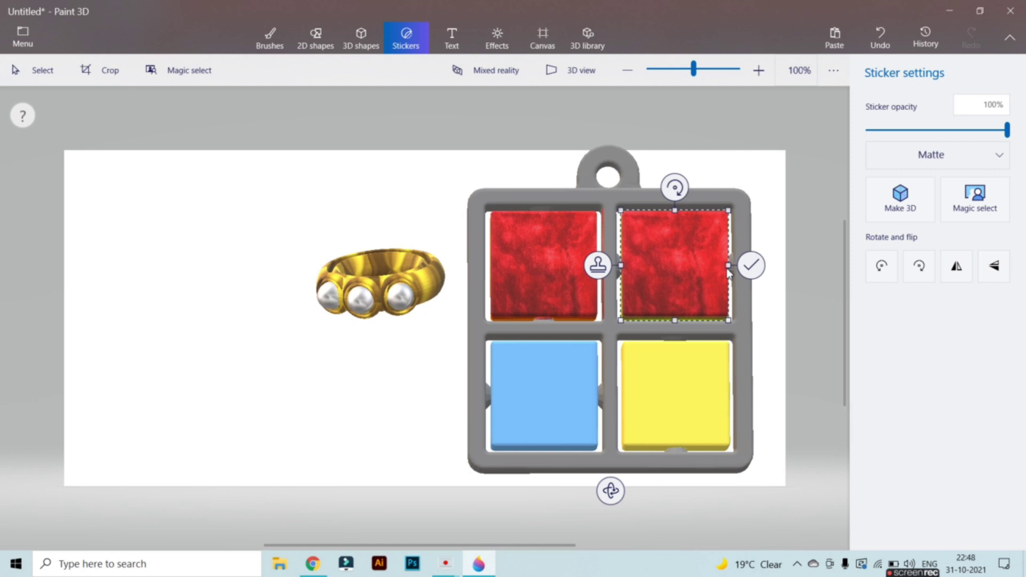
{"action": "left_click", "coordinate": [449, 245]}
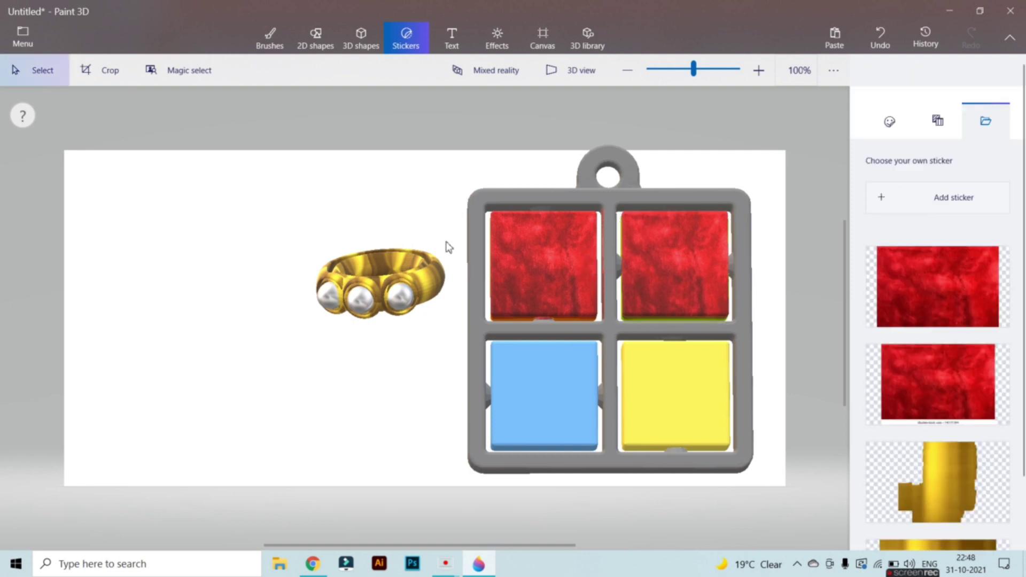
Apply the second red texture sticker to the key ring's blue square, adjusting its edges to cover the square.
{"action": "left_click", "coordinate": [948, 417]}
{"action": "left_click_drag", "start_coordinate": [538, 378], "coordinate": [575, 385]}
{"action": "left_click_drag", "start_coordinate": [455, 394], "coordinate": [492, 411]}
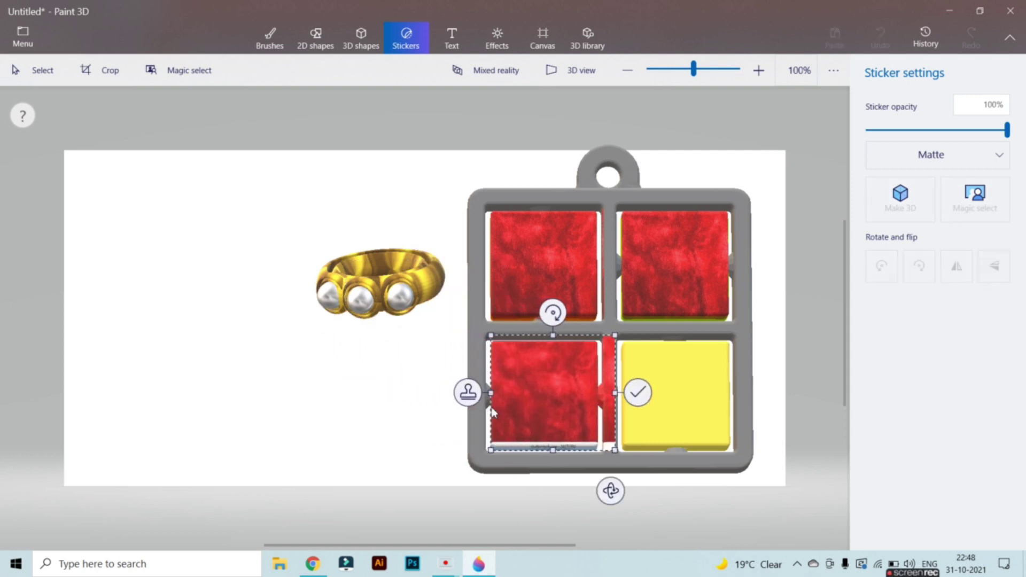
{"action": "left_click_drag", "start_coordinate": [555, 339], "coordinate": [555, 345]}
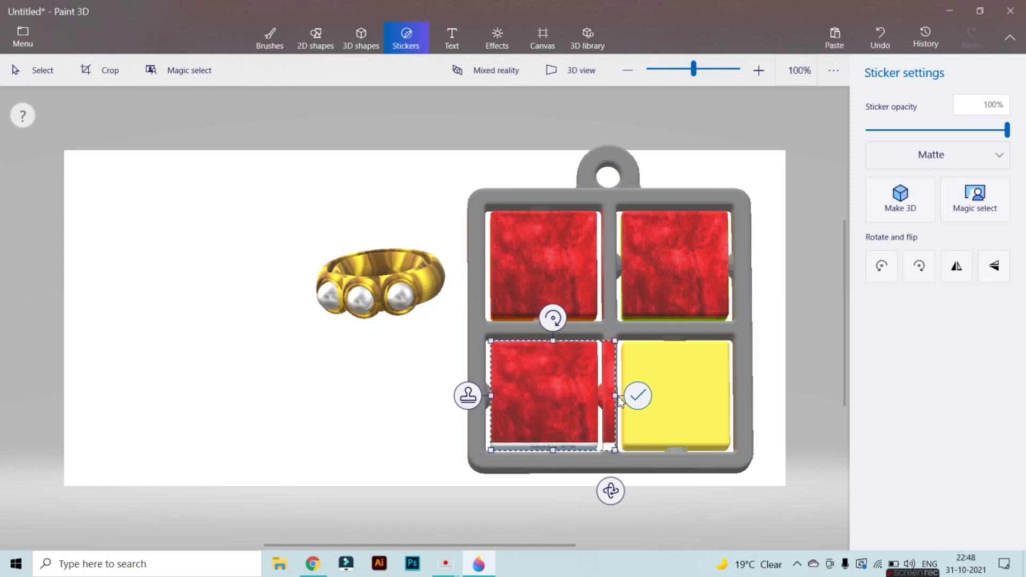
{"action": "left_click_drag", "start_coordinate": [615, 396], "coordinate": [601, 396]}
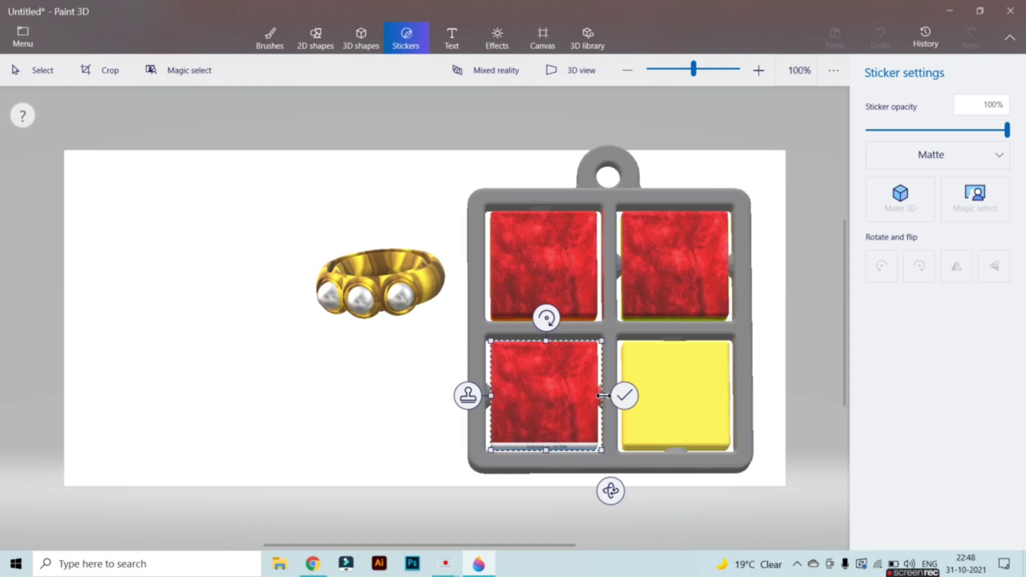
{"action": "mouse_move", "coordinate": [547, 450]}
{"action": "left_mouse_down"}
{"action": "mouse_move", "coordinate": [547, 461]}
{"action": "mouse_move", "coordinate": [541, 450]}
{"action": "left_mouse_up"}
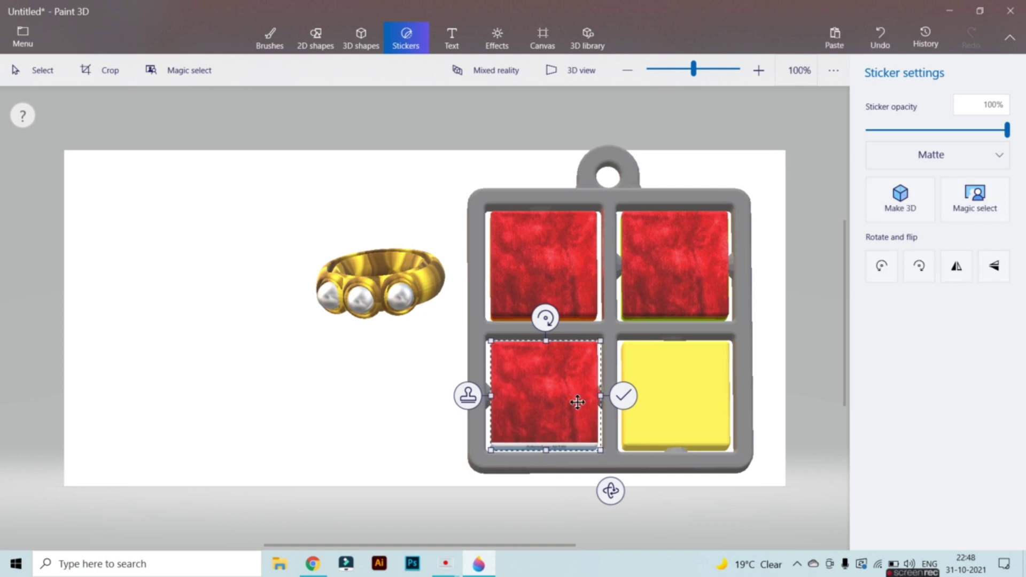
{"action": "left_click_drag", "start_coordinate": [505, 393], "coordinate": [507, 398]}
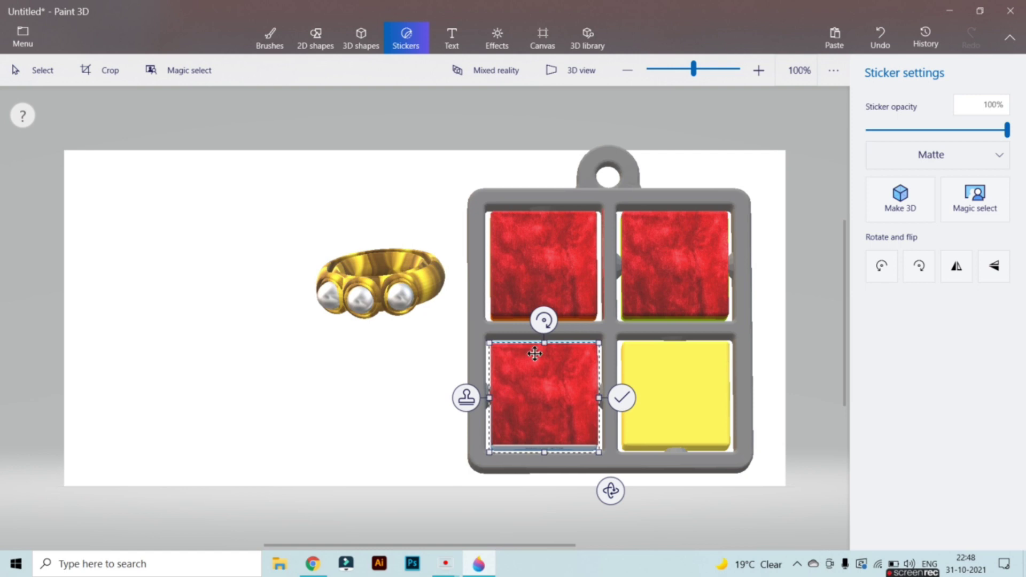
{"action": "left_click_drag", "start_coordinate": [544, 343], "coordinate": [545, 342]}
{"action": "left_click_drag", "start_coordinate": [546, 453], "coordinate": [546, 454]}
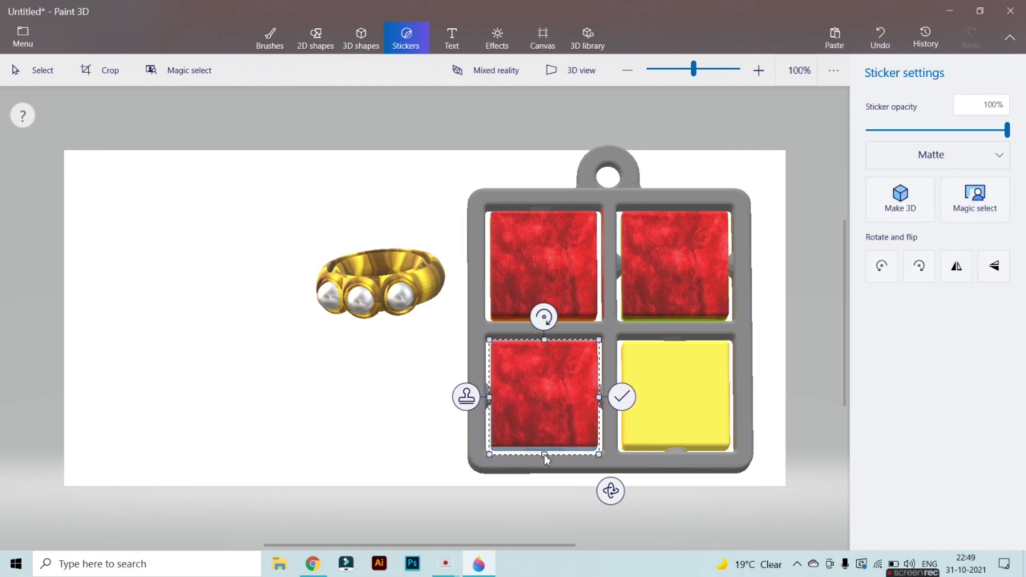
{"action": "left_click", "coordinate": [621, 396]}
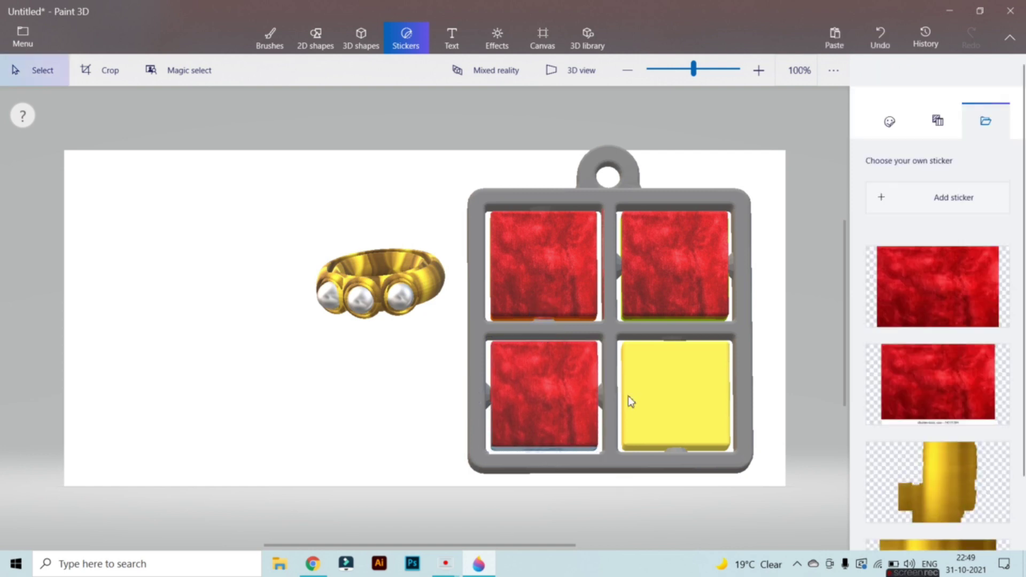
Apply the first red texture sticker to the key ring's yellow square, fitting both sides to the square.
{"action": "left_click", "coordinate": [941, 359]}
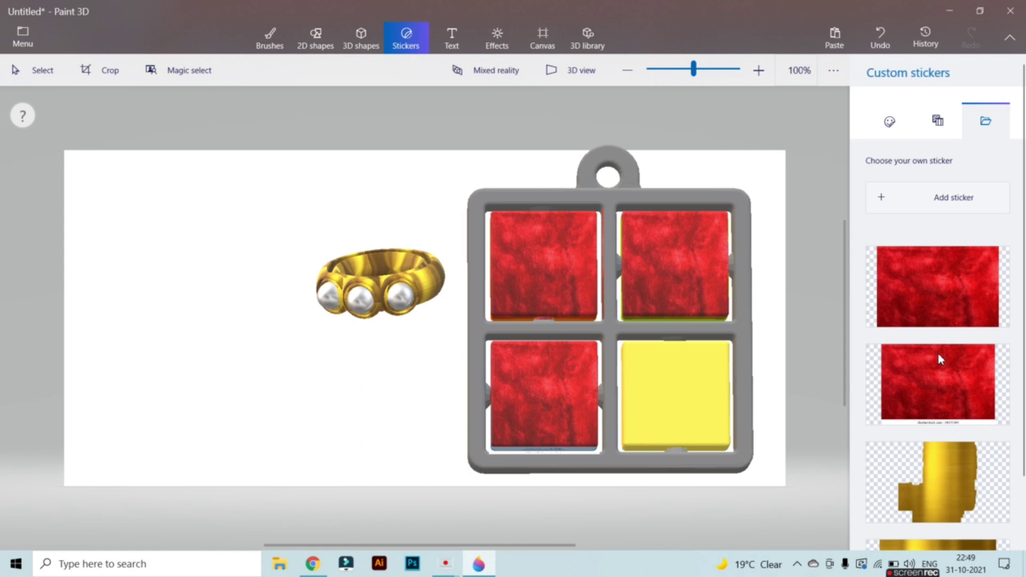
{"action": "key", "text": "Delete"}
{"action": "left_click", "coordinate": [896, 294]}
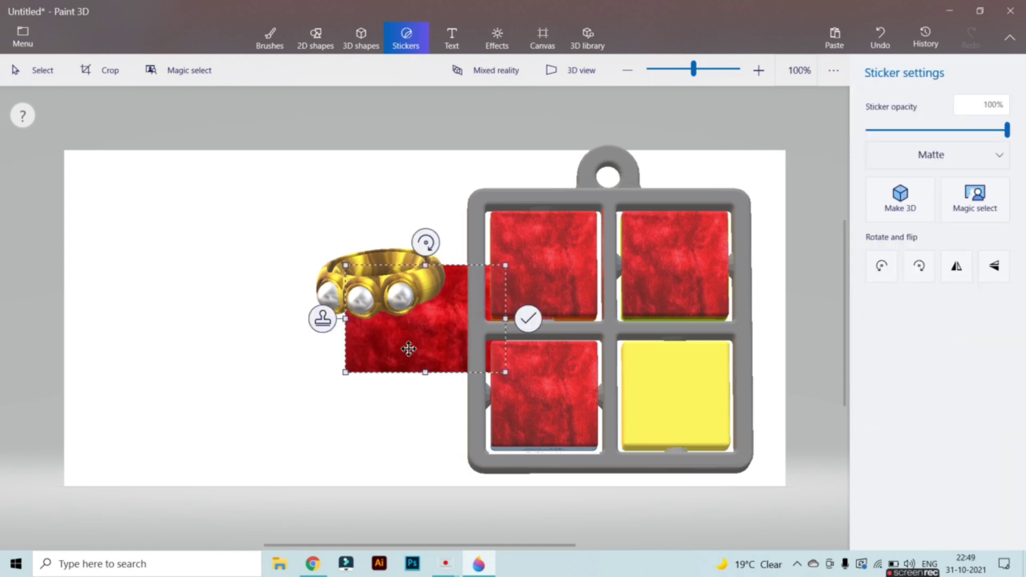
{"action": "left_click_drag", "start_coordinate": [416, 350], "coordinate": [675, 451]}
{"action": "left_click_drag", "start_coordinate": [595, 395], "coordinate": [619, 398]}
{"action": "left_click_drag", "start_coordinate": [759, 396], "coordinate": [735, 397]}
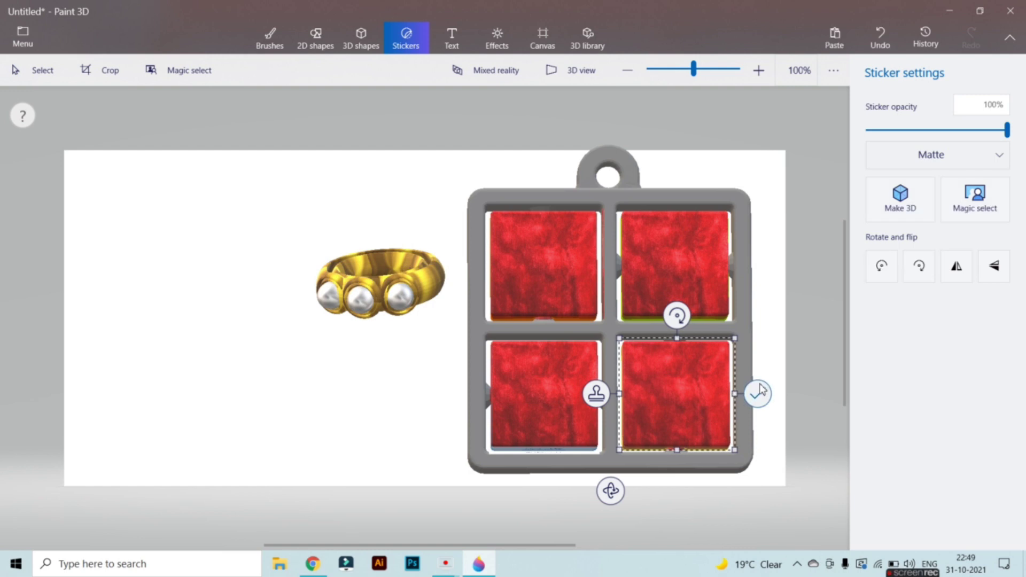
{"action": "left_click", "coordinate": [757, 394]}
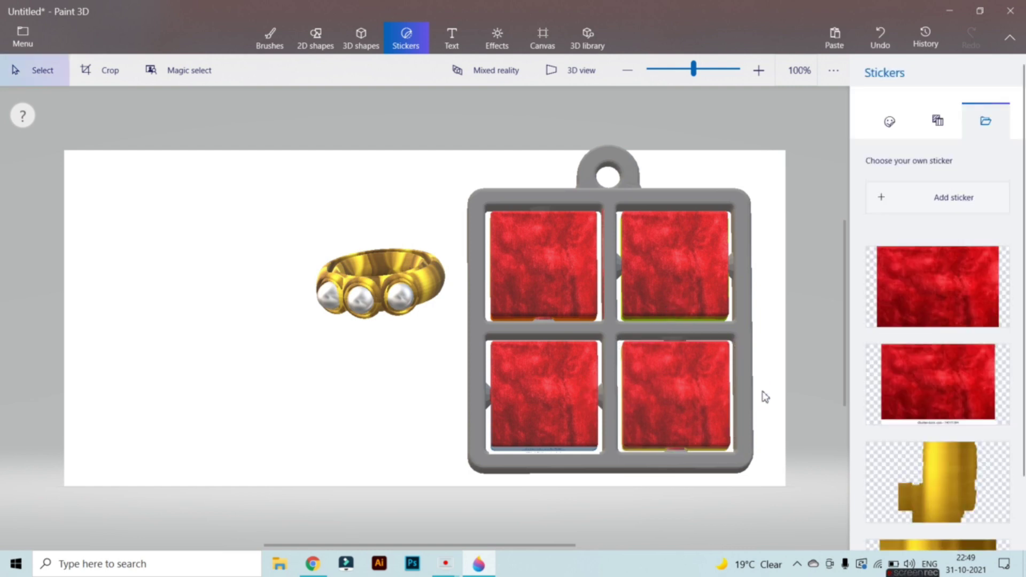
{"action": "left_click", "coordinate": [409, 298]}
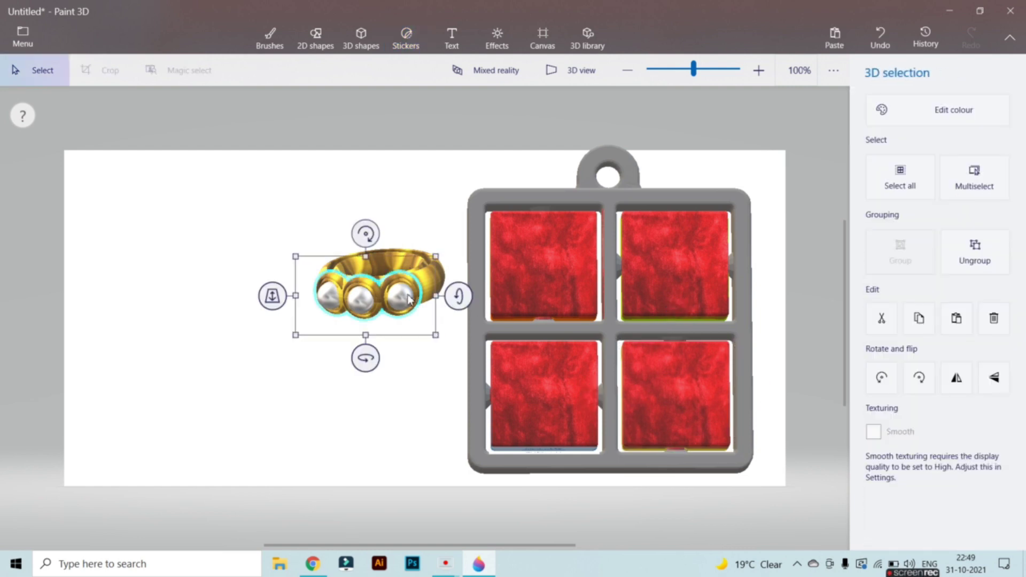
{"action": "left_click", "coordinate": [423, 289]}
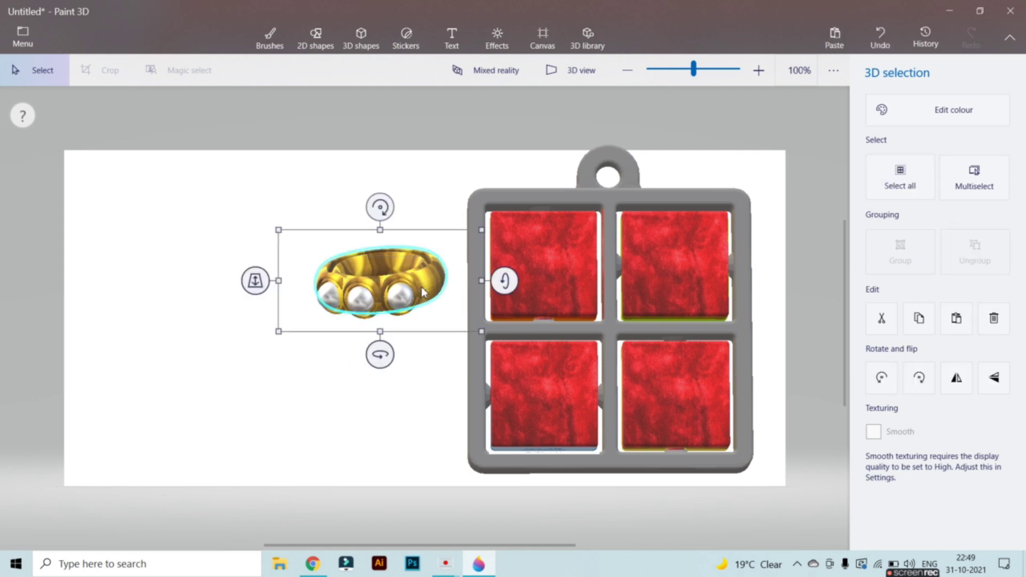
{"action": "key", "text": "ctrl"}
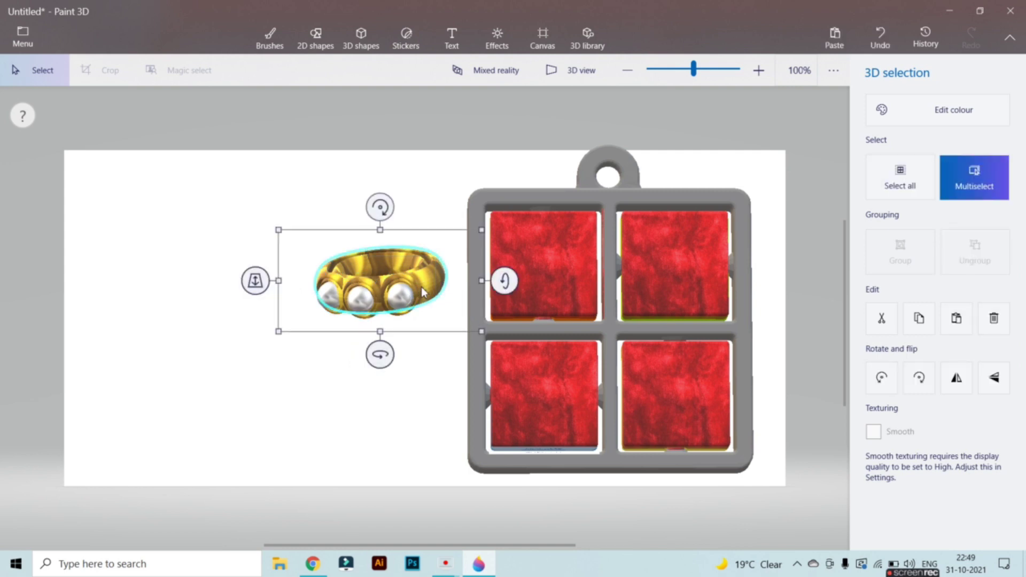
{"action": "key", "text": "ctrl+v"}
{"action": "left_click_drag", "start_coordinate": [408, 289], "coordinate": [271, 329]}
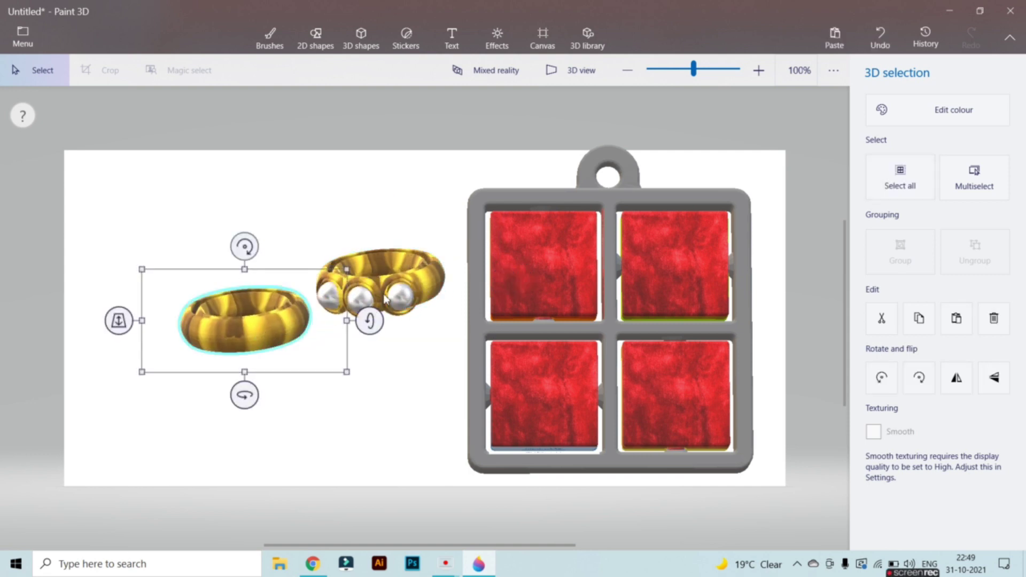
{"action": "left_click", "coordinate": [418, 297]}
{"action": "mouse_move", "coordinate": [406, 296]}
{"action": "left_mouse_down"}
{"action": "mouse_move", "coordinate": [296, 318]}
{"action": "mouse_move", "coordinate": [403, 293]}
{"action": "left_mouse_up"}
{"action": "key", "text": "ctrl+z"}
{"action": "key", "text": "ctrl+z"}
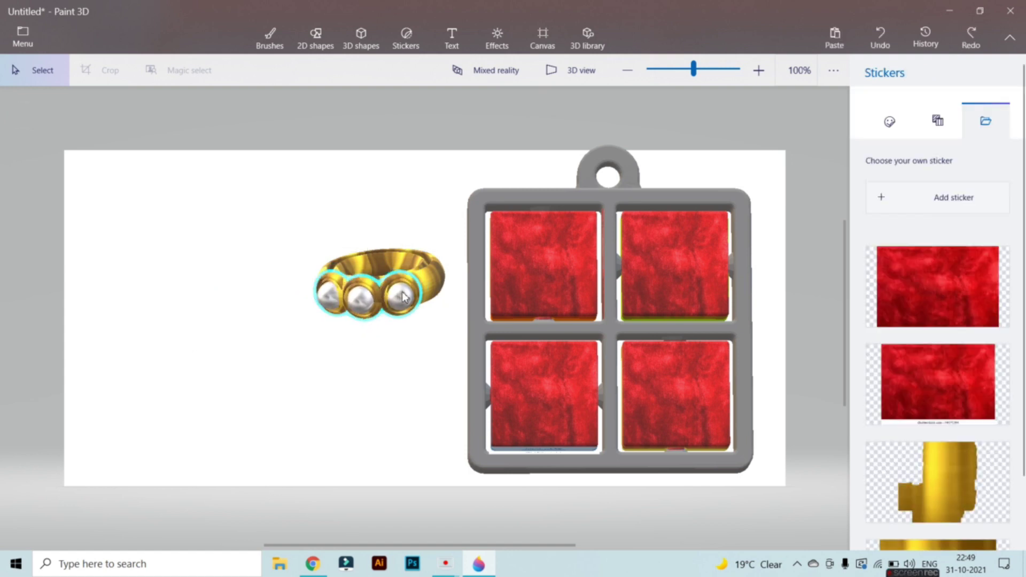
Try to select the gold ring band and its white ornaments together.
{"action": "left_click", "coordinate": [431, 269]}
{"action": "left_click", "coordinate": [283, 252]}
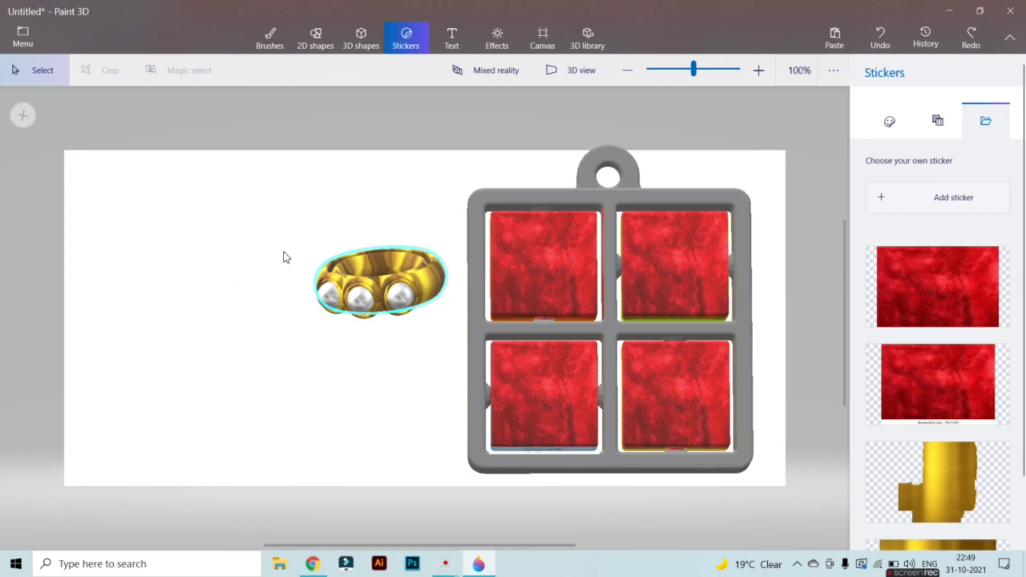
{"action": "left_click_drag", "start_coordinate": [293, 240], "coordinate": [448, 330]}
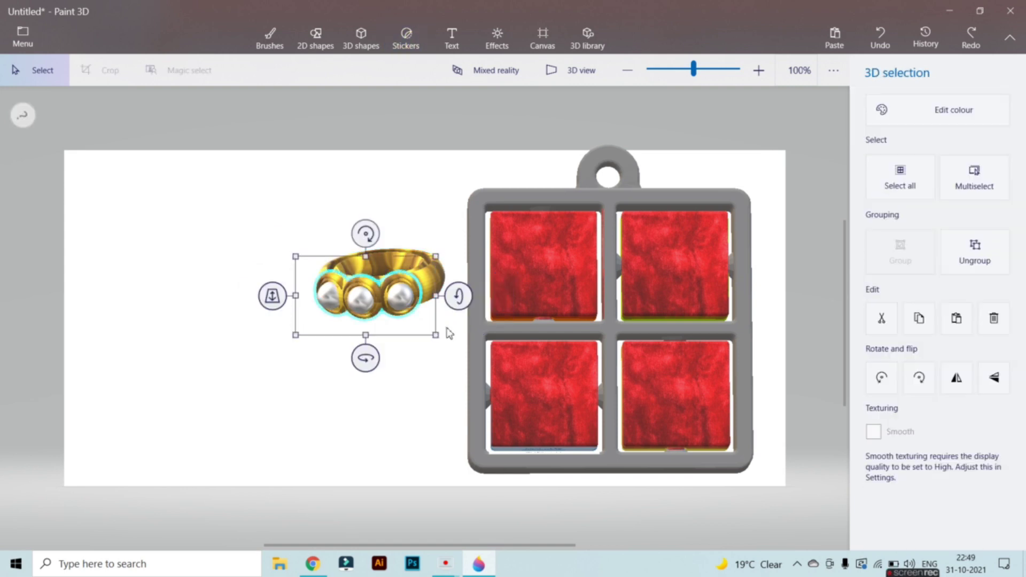
{"action": "left_click", "coordinate": [901, 188]}
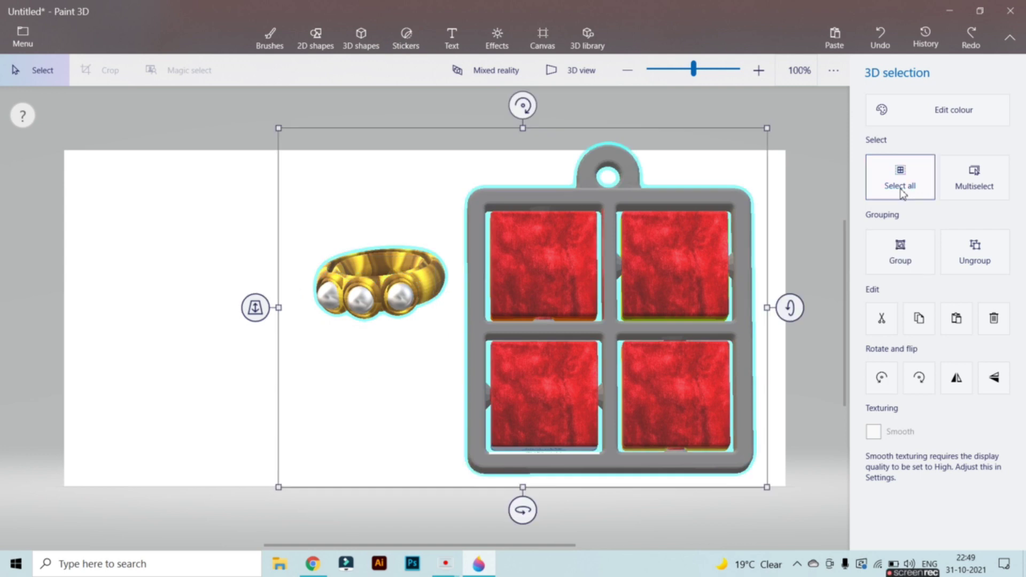
Cut the key ring model from the canvas so that only the gold ring's parts remain.
{"action": "left_click", "coordinate": [627, 329]}
{"action": "double_click", "coordinate": [627, 332]}
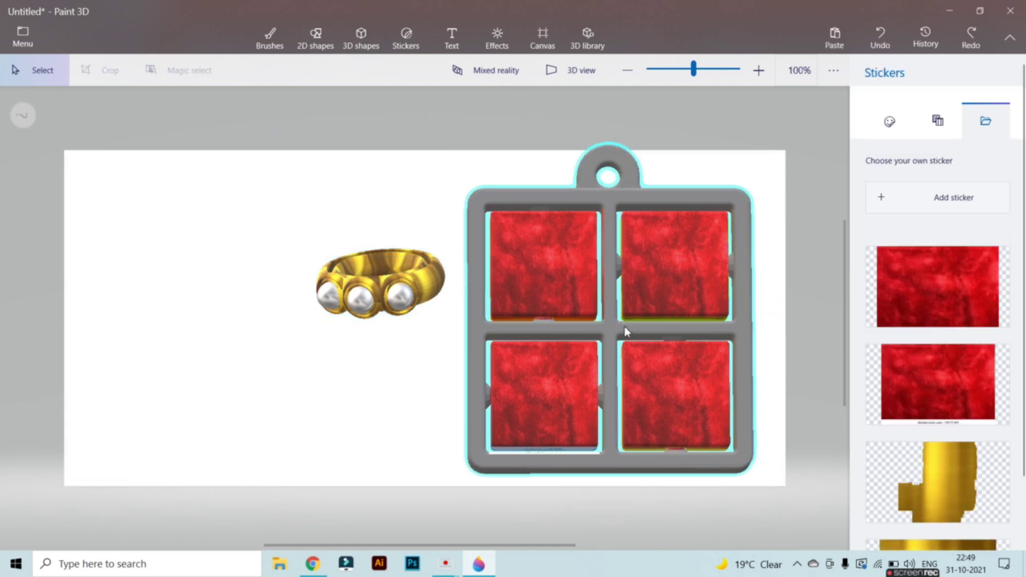
{"action": "left_click", "coordinate": [626, 332]}
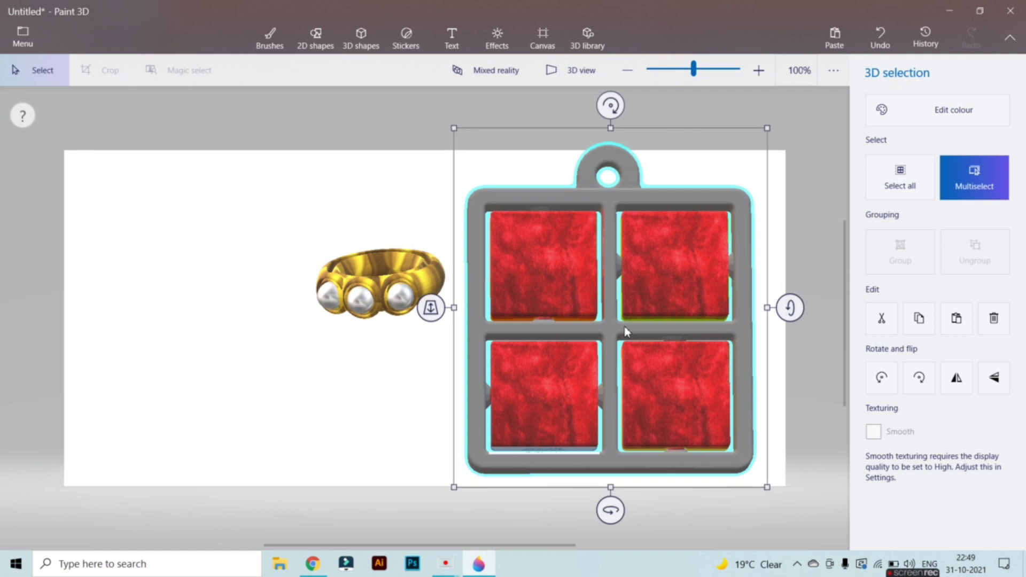
{"action": "key", "text": "Delete"}
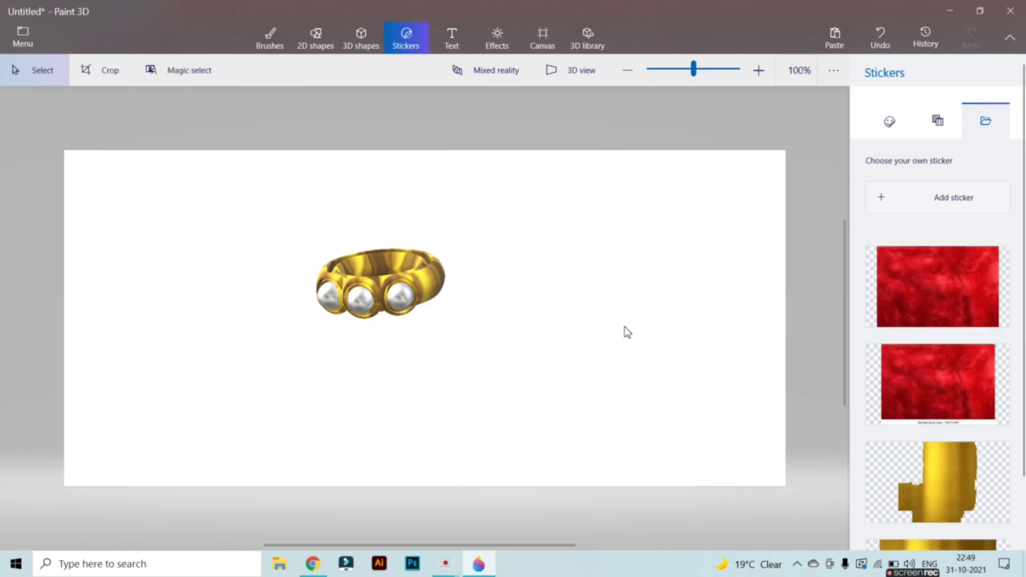
Group the gold ring with its three white ornaments and paste the key ring model back onto the canvas.
{"action": "left_click", "coordinate": [421, 281]}
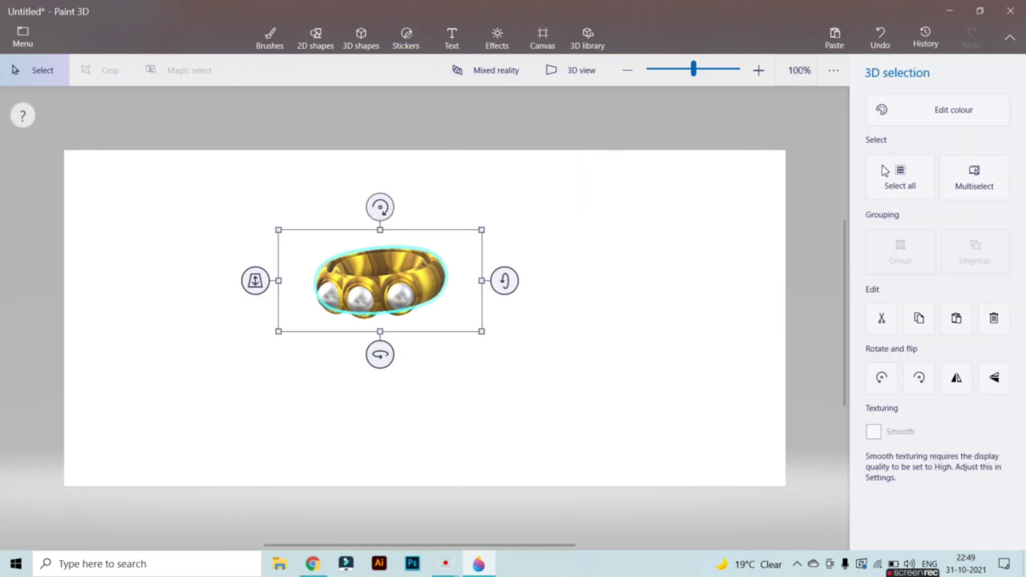
{"action": "left_click", "coordinate": [910, 175]}
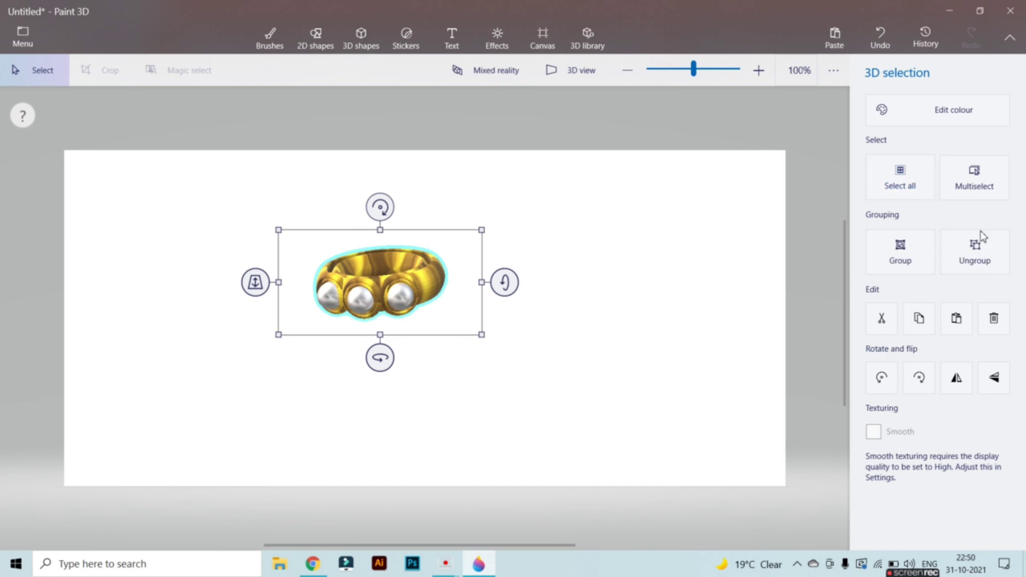
{"action": "left_click", "coordinate": [901, 258]}
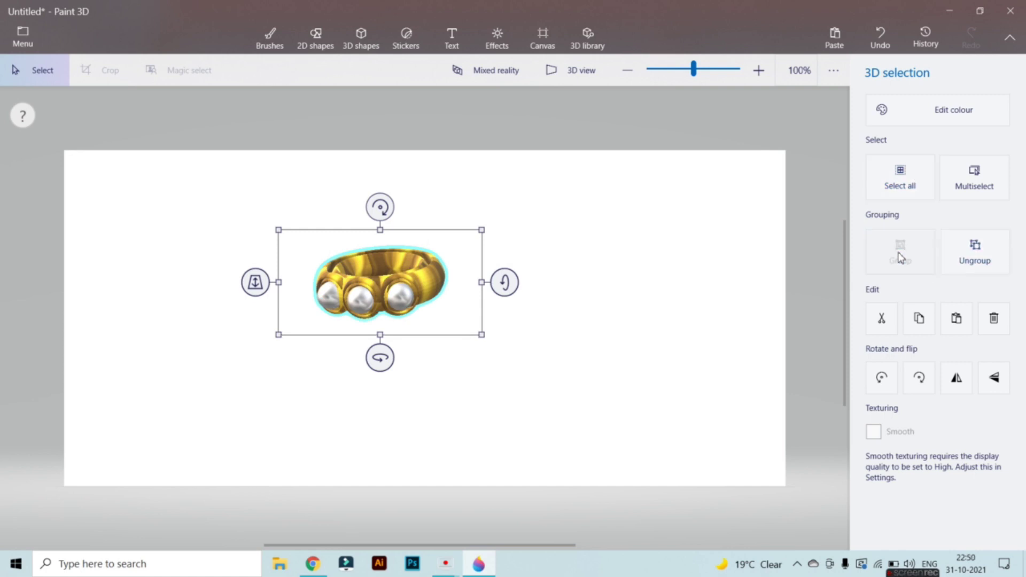
{"action": "left_click", "coordinate": [585, 307]}
{"action": "left_click", "coordinate": [585, 307]}
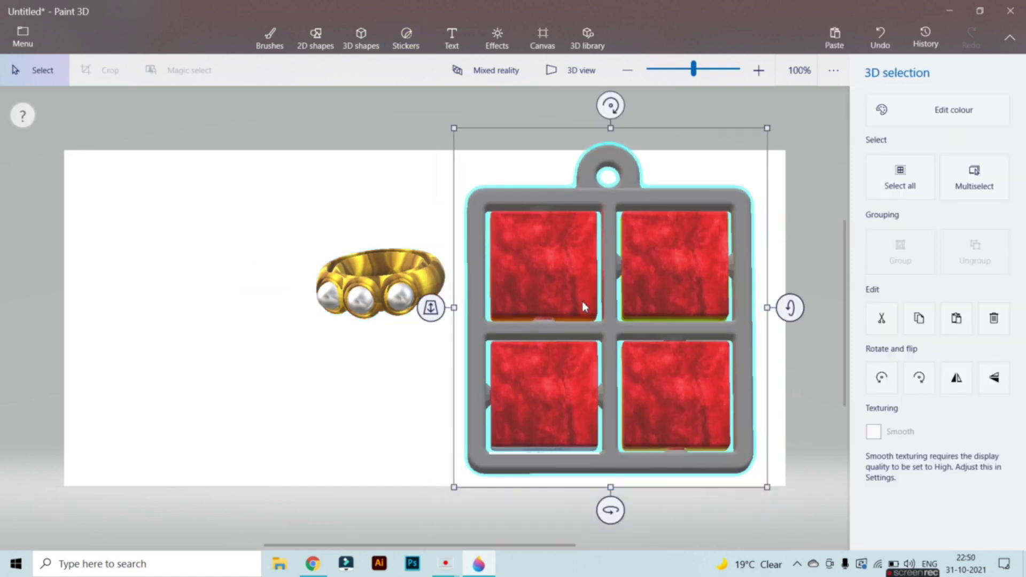
Move the grouped gold ring over the key ring's upper-left red square and scale it down to fit the square.
{"action": "left_click", "coordinate": [378, 295]}
{"action": "left_click_drag", "start_coordinate": [504, 283], "coordinate": [505, 235]}
{"action": "left_click_drag", "start_coordinate": [360, 253], "coordinate": [526, 236]}
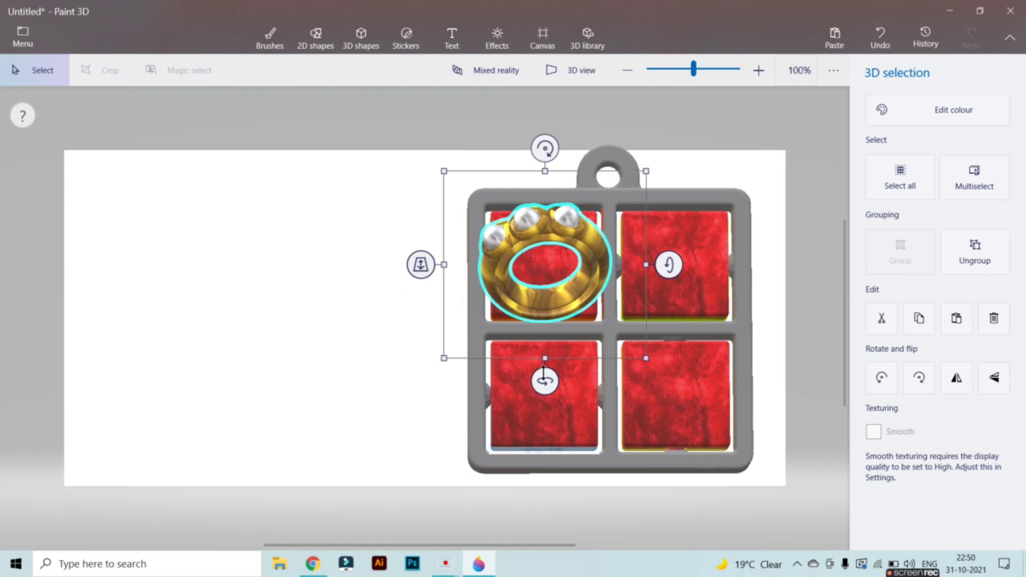
{"action": "left_click_drag", "start_coordinate": [674, 258], "coordinate": [672, 295]}
{"action": "left_click_drag", "start_coordinate": [647, 204], "coordinate": [606, 212]}
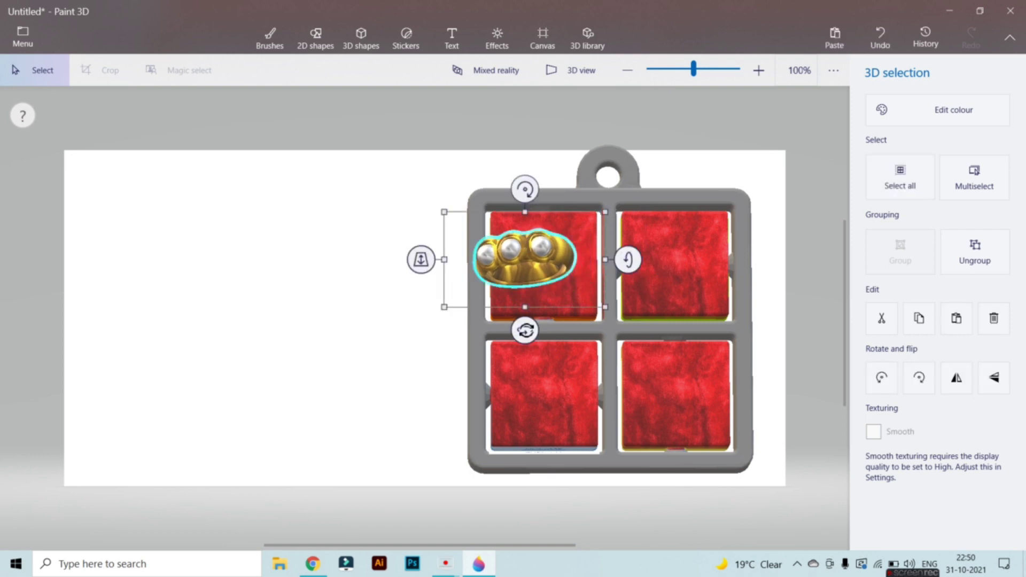
Rotate the gold ring level with its ornaments facing forward, centre it on the upper-left red square and adjust its depth.
{"action": "mouse_move", "coordinate": [524, 330]}
{"action": "left_mouse_down"}
{"action": "mouse_move", "coordinate": [545, 328]}
{"action": "mouse_move", "coordinate": [530, 330]}
{"action": "left_mouse_up"}
{"action": "left_click_drag", "start_coordinate": [534, 250], "coordinate": [551, 256]}
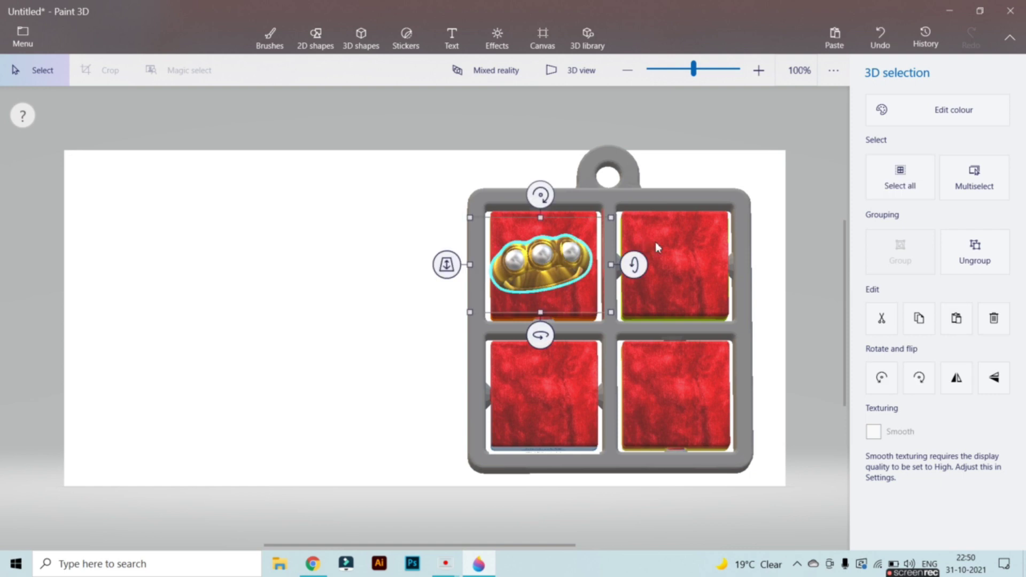
{"action": "mouse_move", "coordinate": [638, 262]}
{"action": "left_mouse_down"}
{"action": "mouse_move", "coordinate": [635, 278]}
{"action": "mouse_move", "coordinate": [635, 266]}
{"action": "left_mouse_up"}
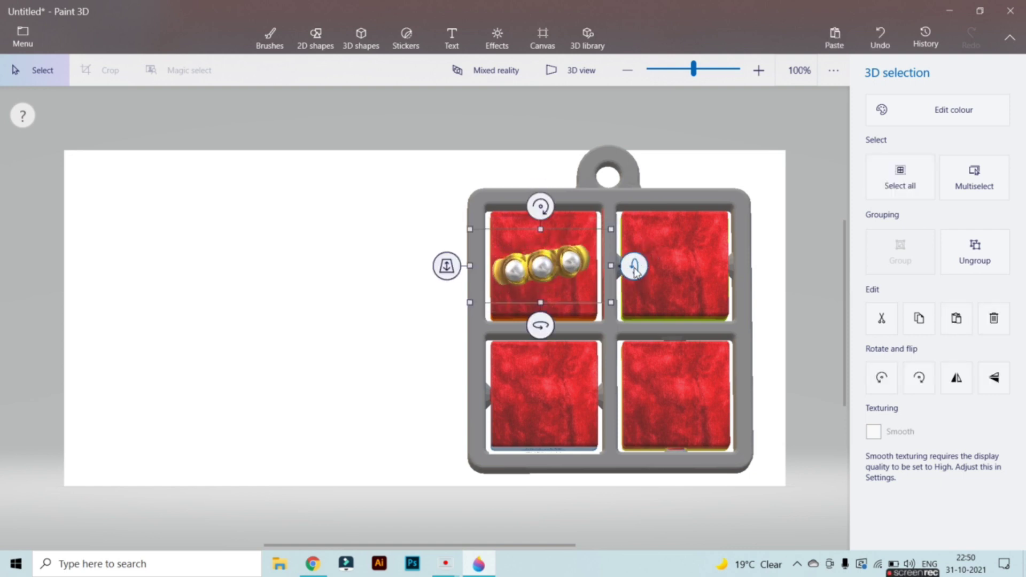
{"action": "left_click_drag", "start_coordinate": [541, 210], "coordinate": [553, 208]}
{"action": "left_click_drag", "start_coordinate": [448, 269], "coordinate": [422, 238]}
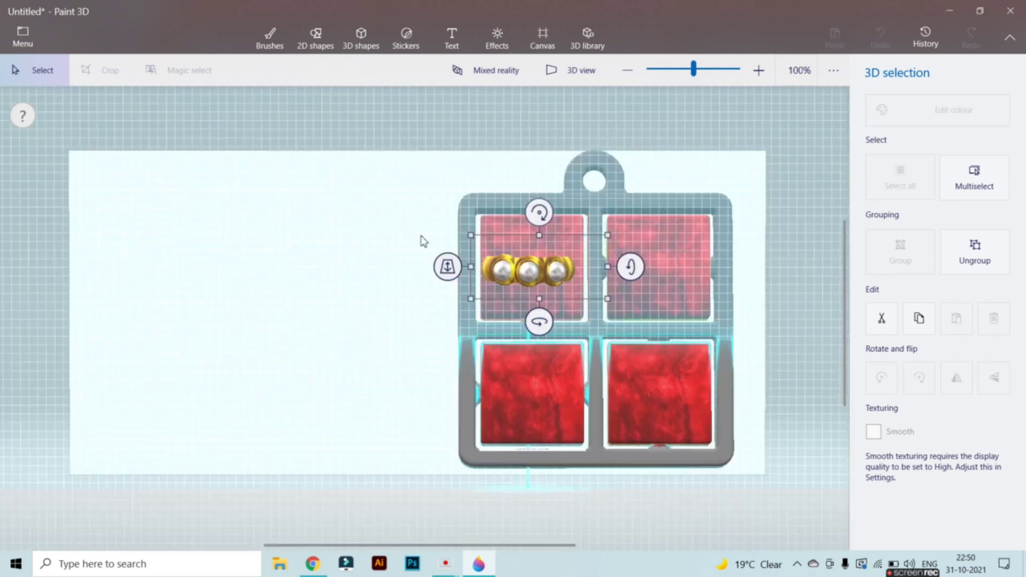
Switch to the 3D view and tilt the key ring model until it lies flat under the gold ring.
{"action": "left_click", "coordinate": [633, 355]}
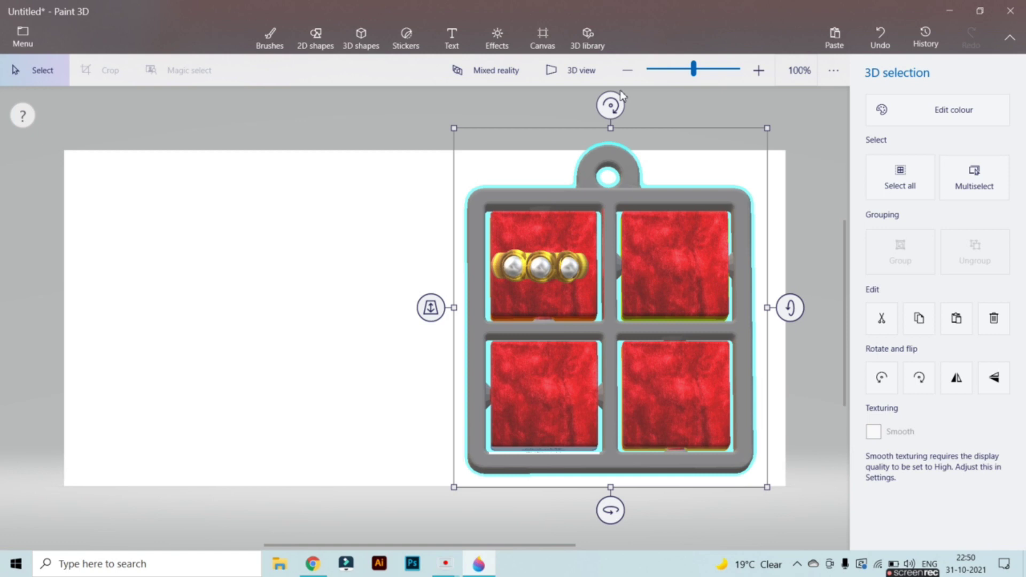
{"action": "left_click", "coordinate": [587, 67]}
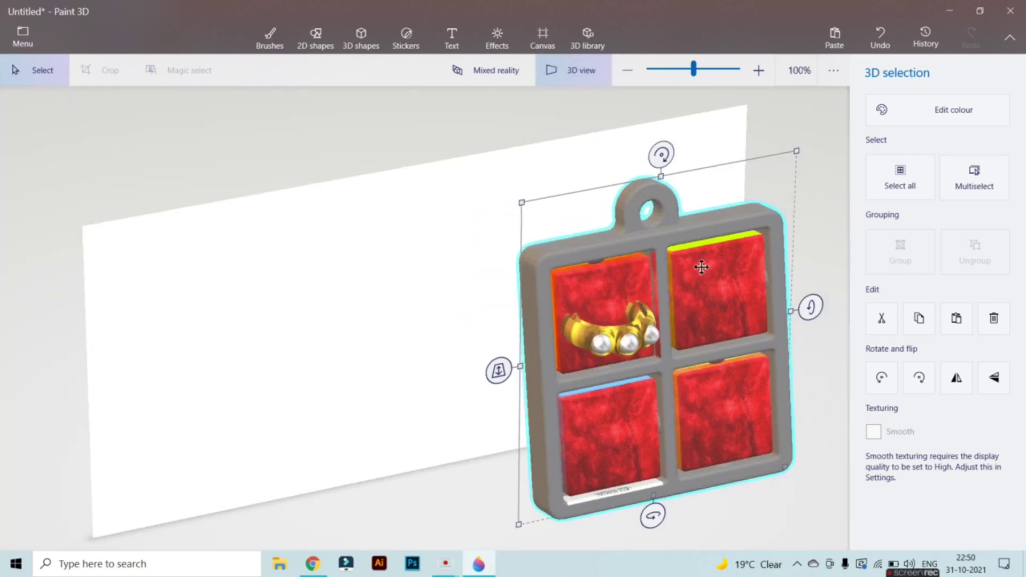
{"action": "left_click_drag", "start_coordinate": [810, 319], "coordinate": [781, 158]}
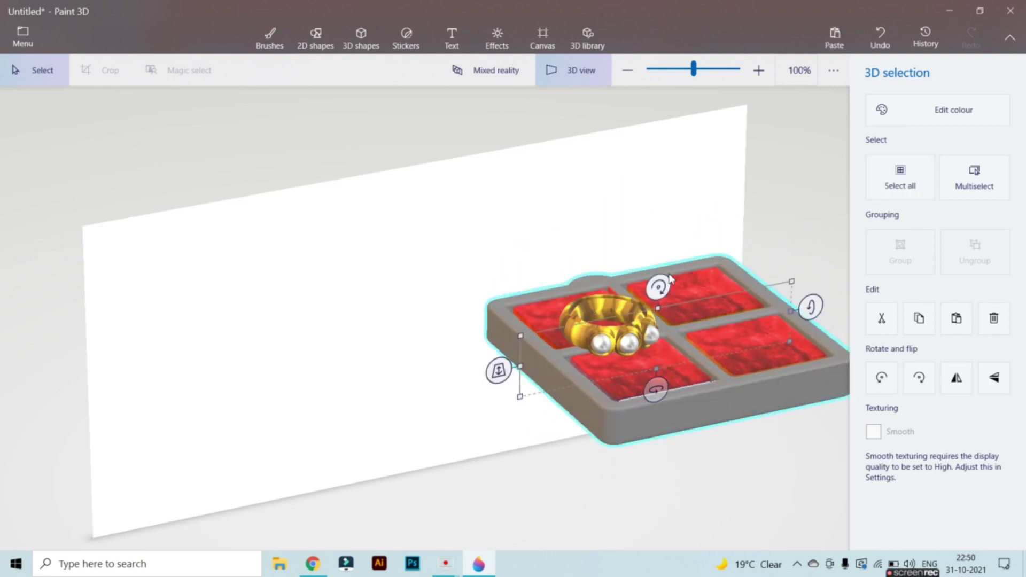
Stand the gold ring upright with its ornaments on top and raise it above the tray's back-left red square.
{"action": "left_click", "coordinate": [627, 332]}
{"action": "left_click_drag", "start_coordinate": [716, 306], "coordinate": [716, 276]}
{"action": "left_click_drag", "start_coordinate": [603, 315], "coordinate": [591, 291]}
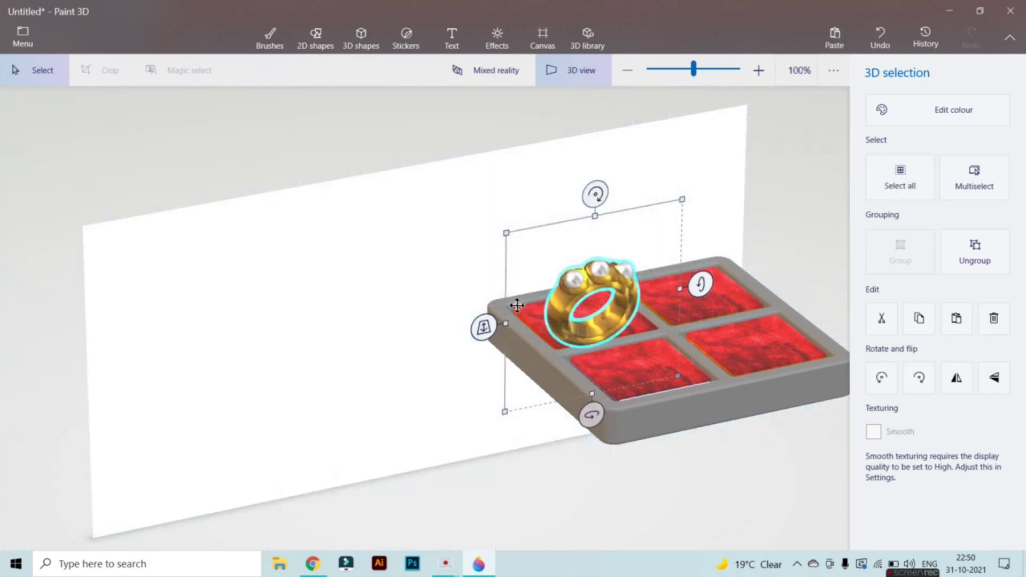
{"action": "left_click_drag", "start_coordinate": [704, 289], "coordinate": [701, 281]}
{"action": "left_click_drag", "start_coordinate": [602, 277], "coordinate": [608, 255]}
{"action": "left_click_drag", "start_coordinate": [502, 307], "coordinate": [465, 273]}
{"action": "left_click_drag", "start_coordinate": [596, 259], "coordinate": [570, 257]}
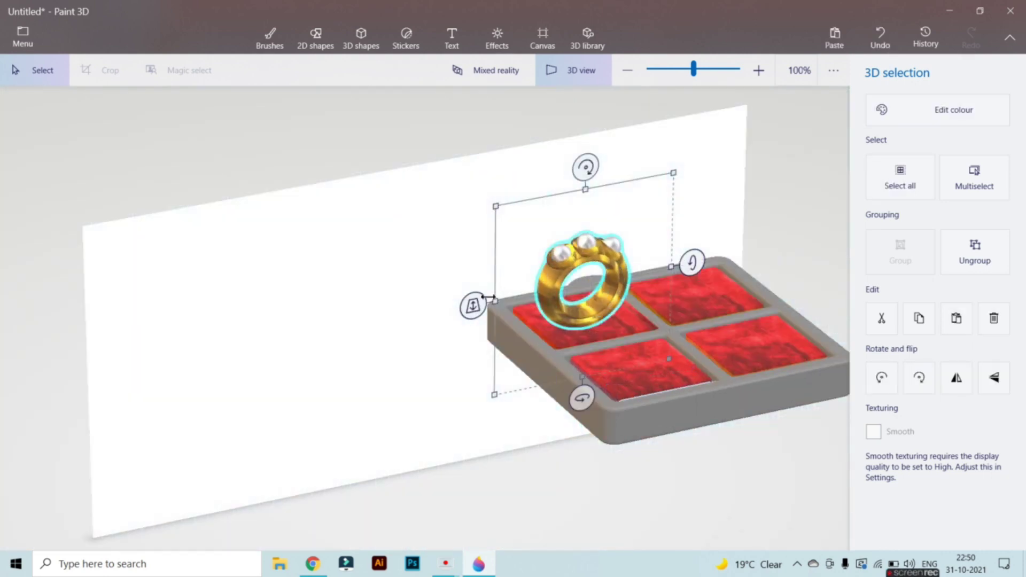
Bring the gold ring forward onto the front-left red square and lower it until its bottom half sinks into the tray.
{"action": "left_click_drag", "start_coordinate": [479, 310], "coordinate": [474, 295]}
{"action": "left_click_drag", "start_coordinate": [557, 259], "coordinate": [590, 268]}
{"action": "left_click_drag", "start_coordinate": [497, 315], "coordinate": [492, 251]}
{"action": "left_click_drag", "start_coordinate": [600, 268], "coordinate": [617, 318]}
{"action": "left_click_drag", "start_coordinate": [522, 355], "coordinate": [504, 379]}
{"action": "left_click_drag", "start_coordinate": [642, 306], "coordinate": [644, 318]}
{"action": "left_click", "coordinate": [459, 347]}
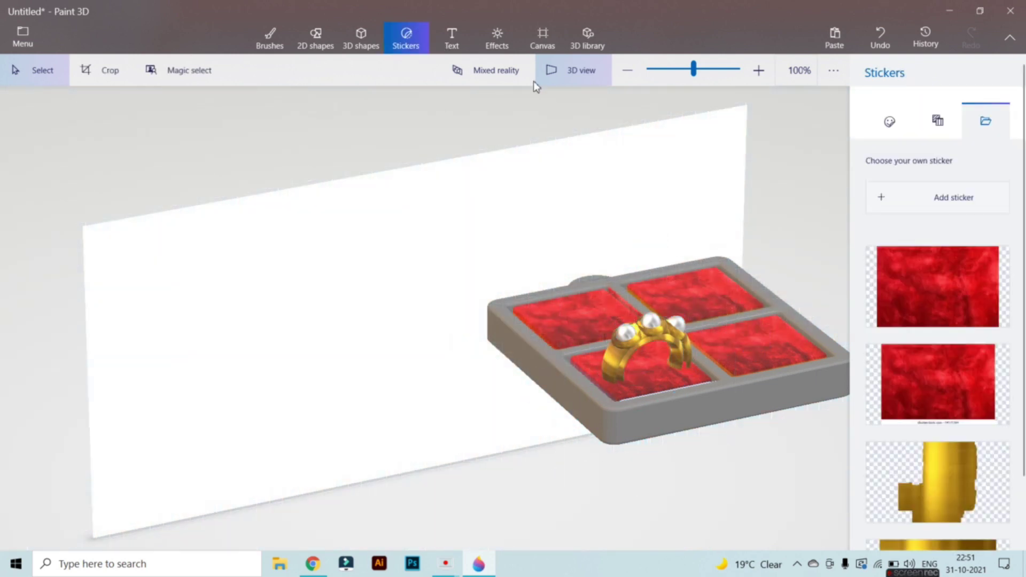
{"action": "left_click", "coordinate": [940, 199]}
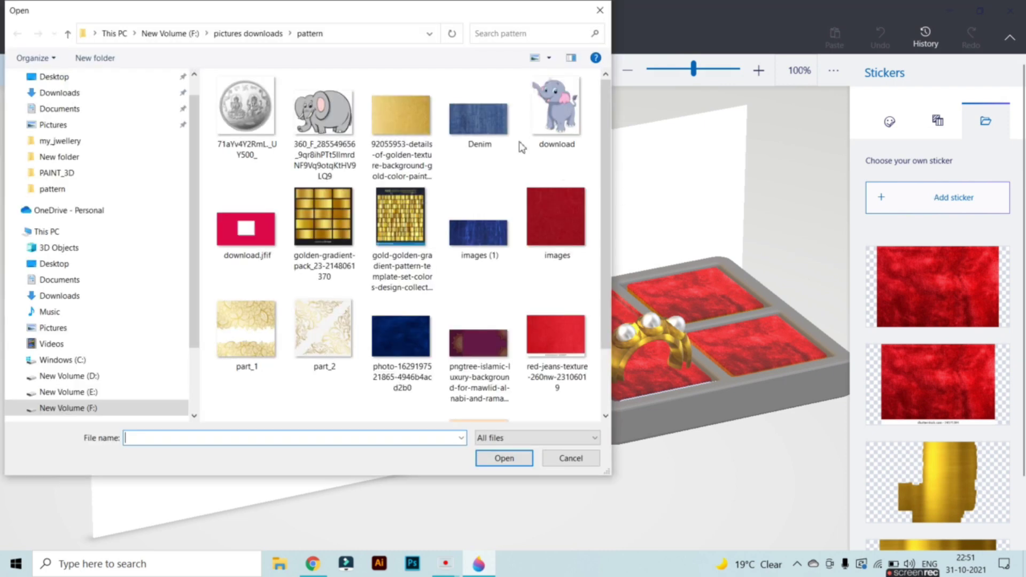
{"action": "double_click", "coordinate": [404, 358]}
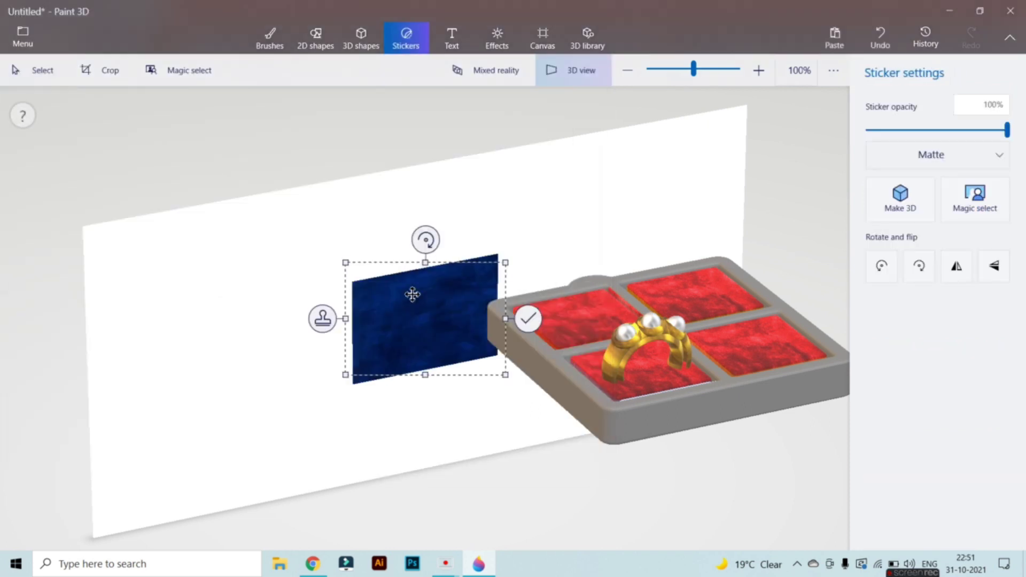
{"action": "left_click", "coordinate": [975, 199]}
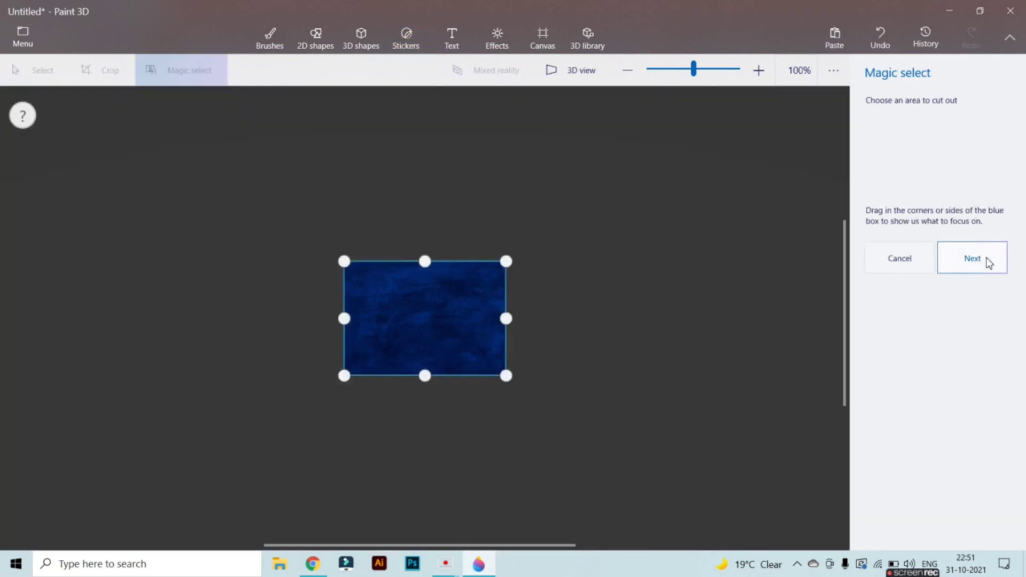
{"action": "left_click", "coordinate": [987, 260]}
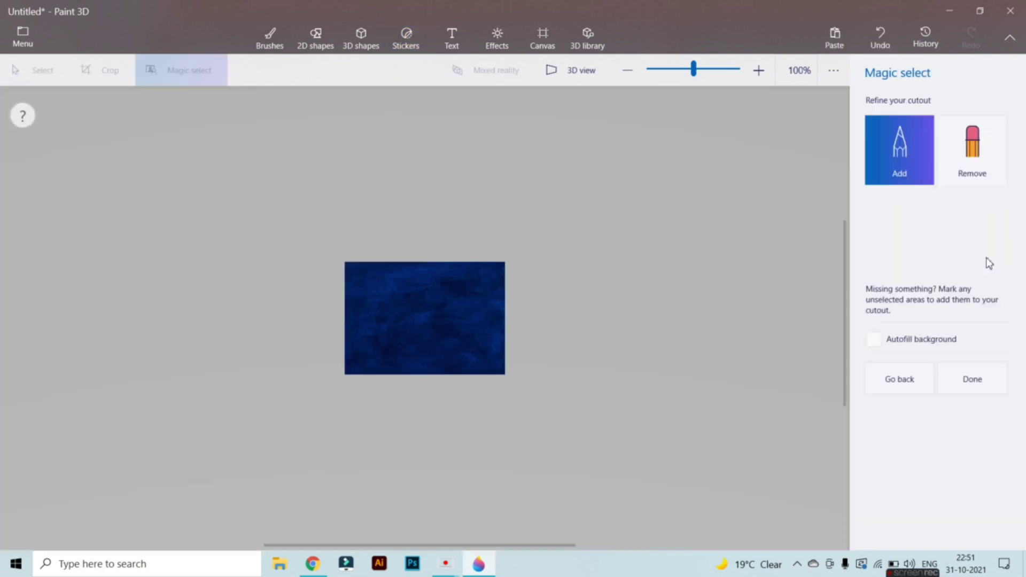
{"action": "left_click", "coordinate": [974, 379]}
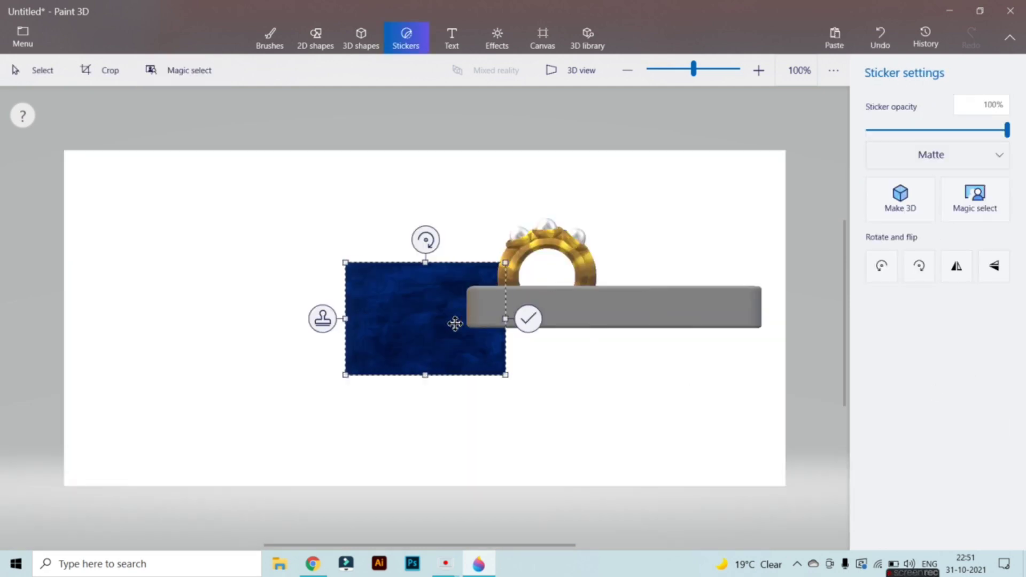
Apply two blue texture stickers side by side across the middle and right part of the tray's front edge.
{"action": "left_click_drag", "start_coordinate": [393, 334], "coordinate": [559, 311]}
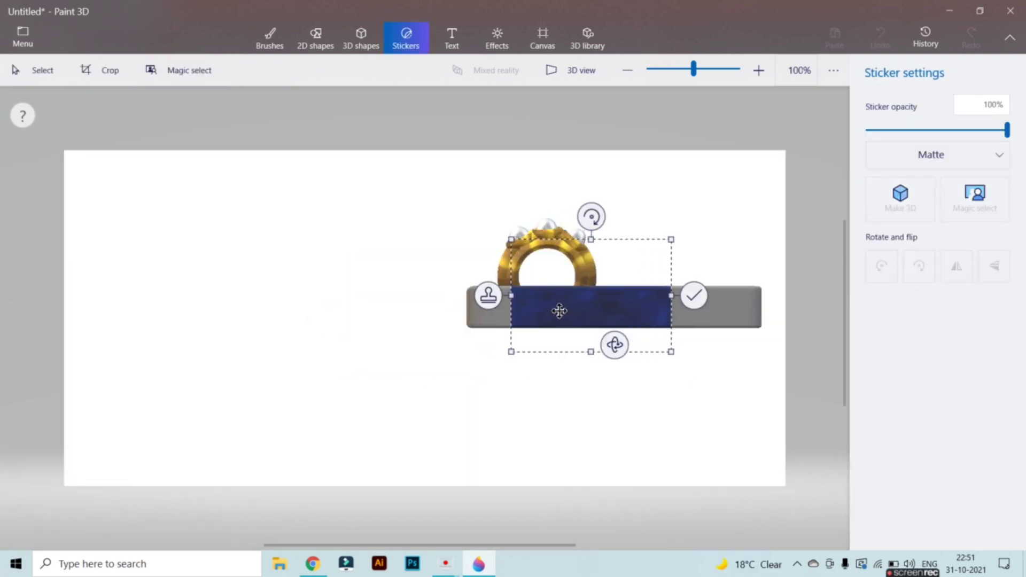
{"action": "left_click", "coordinate": [700, 297]}
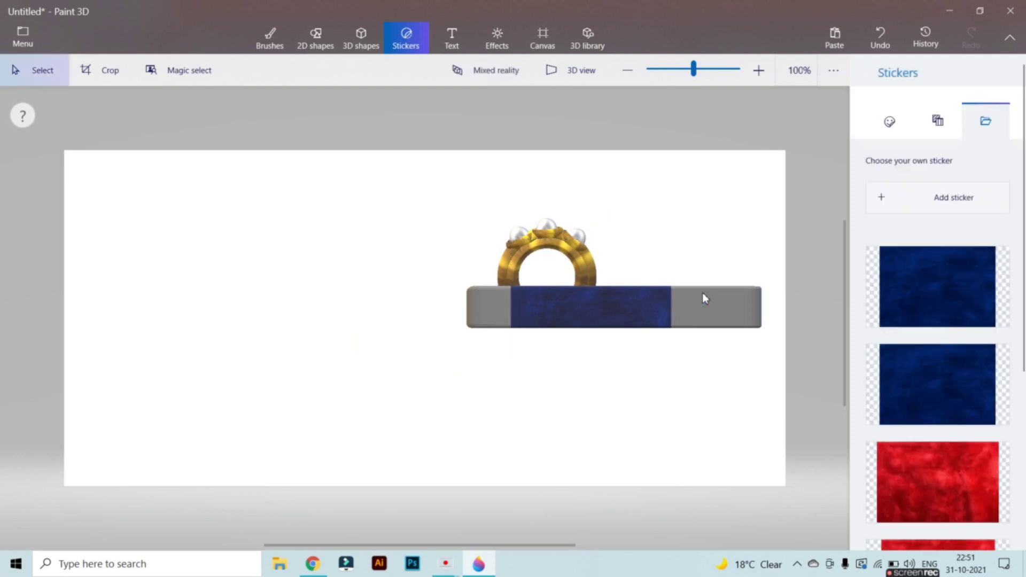
{"action": "left_click", "coordinate": [902, 303]}
{"action": "left_click_drag", "start_coordinate": [390, 343], "coordinate": [684, 325]}
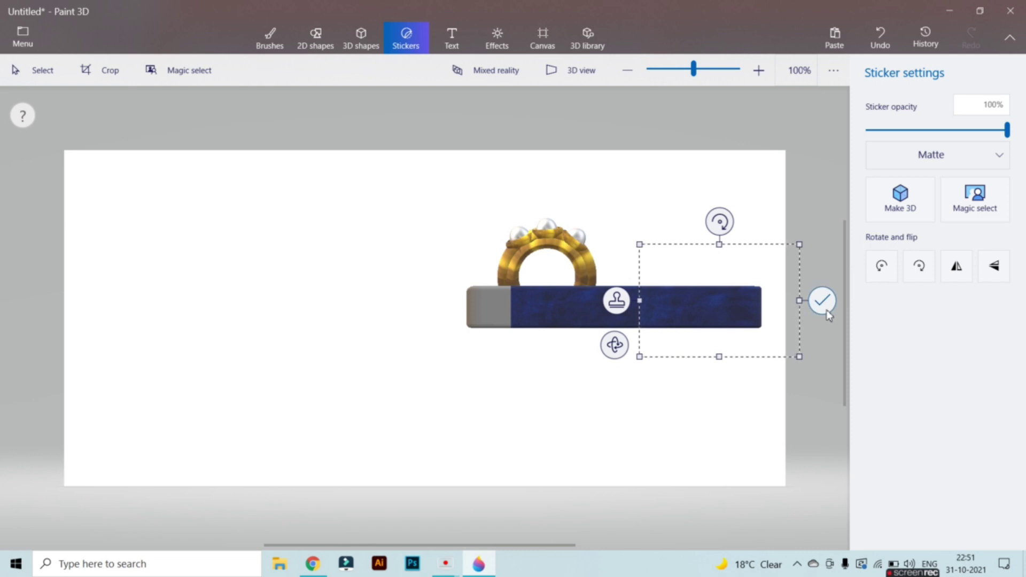
{"action": "left_click", "coordinate": [823, 306]}
Tilt the tray to inspect its blue texture, and undo the tilt and the latest sticker placement.
{"action": "mouse_move", "coordinate": [907, 570]}
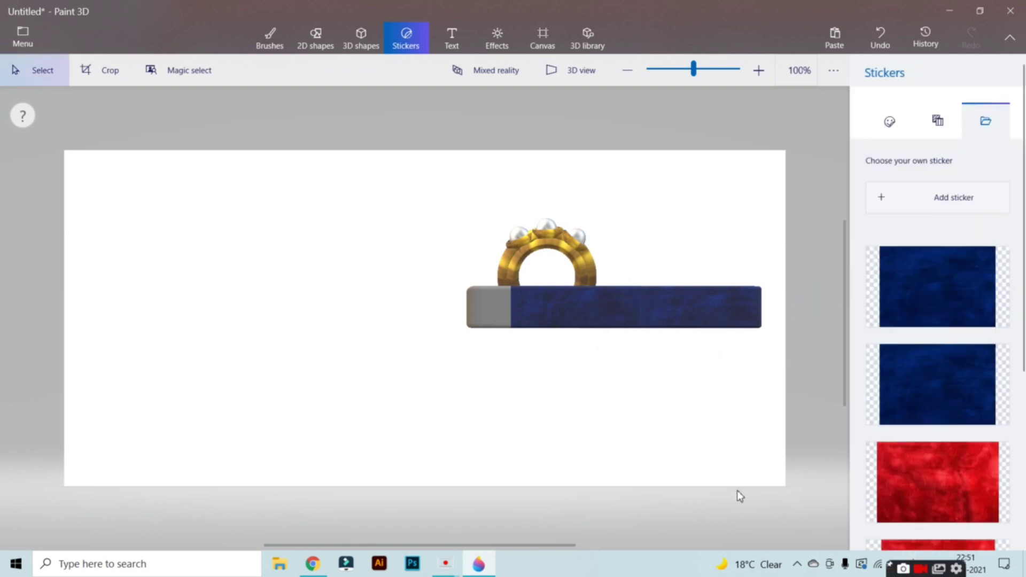
{"action": "left_click", "coordinate": [589, 324]}
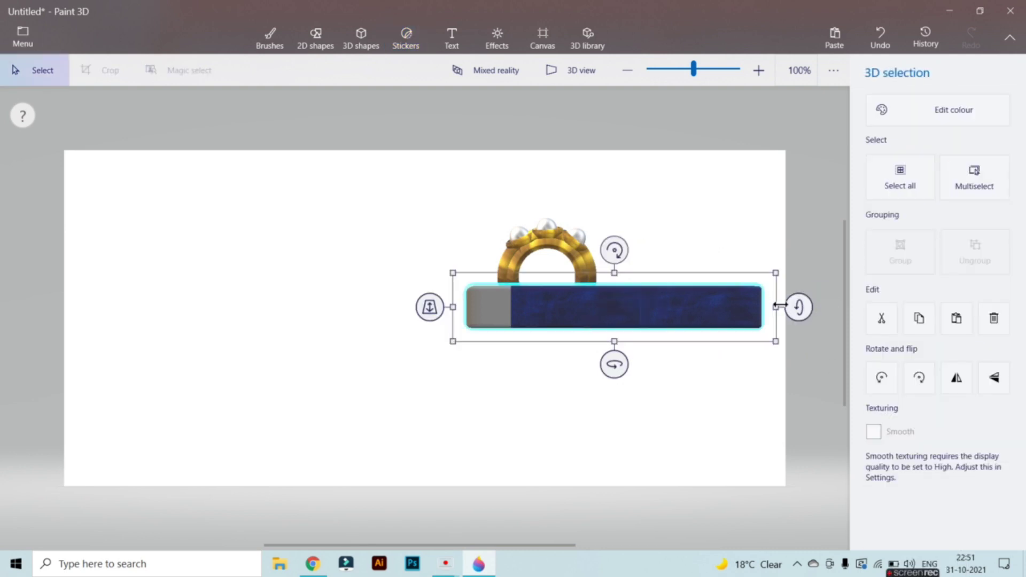
{"action": "left_click_drag", "start_coordinate": [809, 312], "coordinate": [811, 380]}
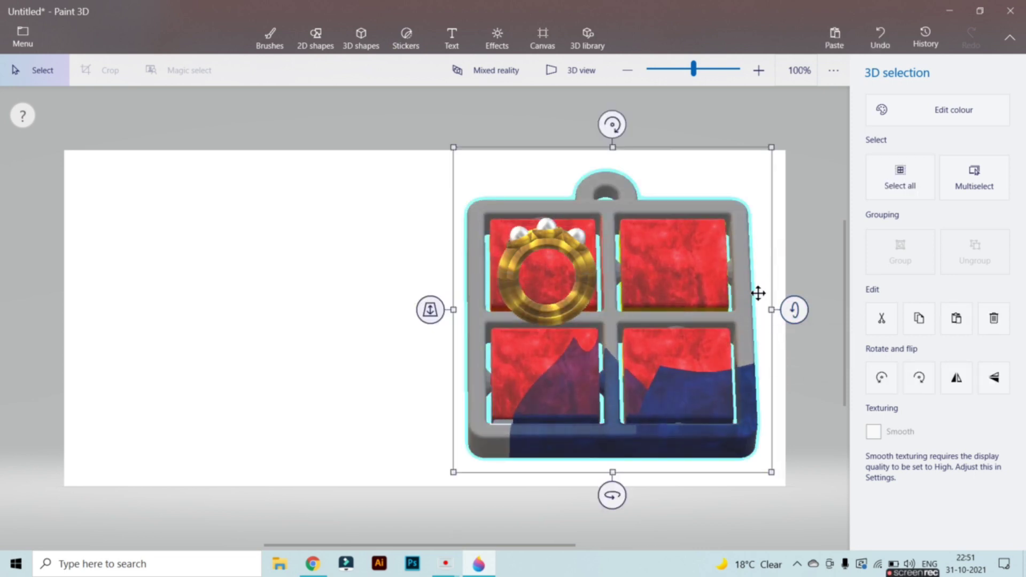
{"action": "key", "text": "ctrl+z"}
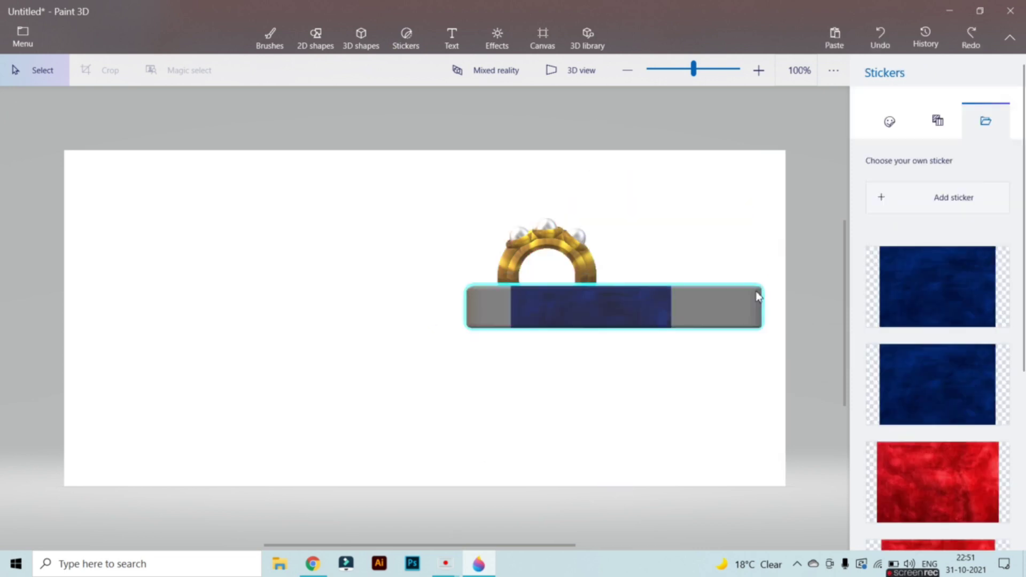
{"action": "left_click", "coordinate": [672, 309]}
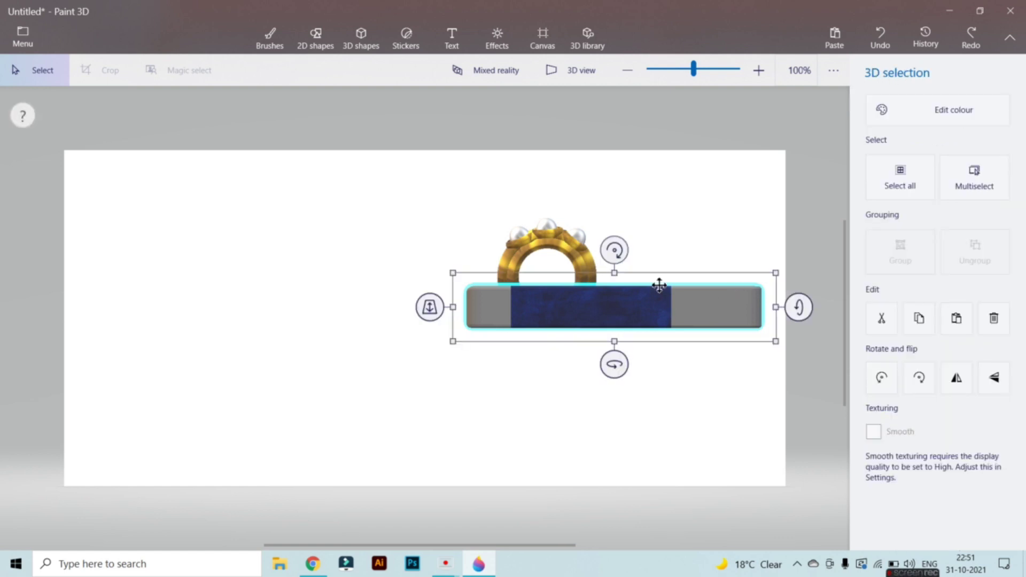
{"action": "key", "text": "ctrl+z"}
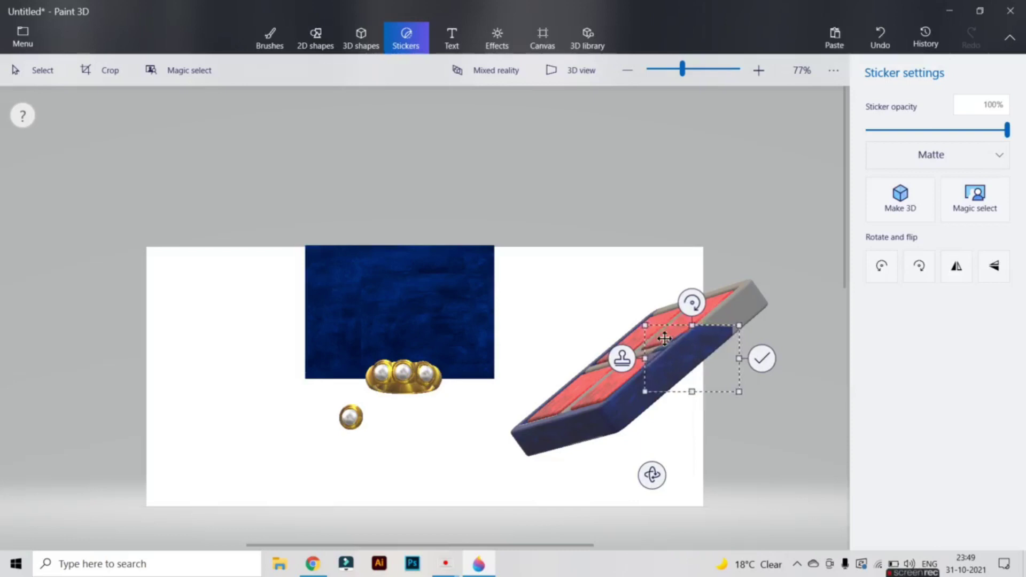
Shrink the blue sticker, rotate it to follow the tray's long side edge and apply it there.
{"action": "mouse_move", "coordinate": [664, 341]}
{"action": "left_mouse_down"}
{"action": "mouse_move", "coordinate": [646, 322]}
{"action": "mouse_move", "coordinate": [673, 341]}
{"action": "left_mouse_up"}
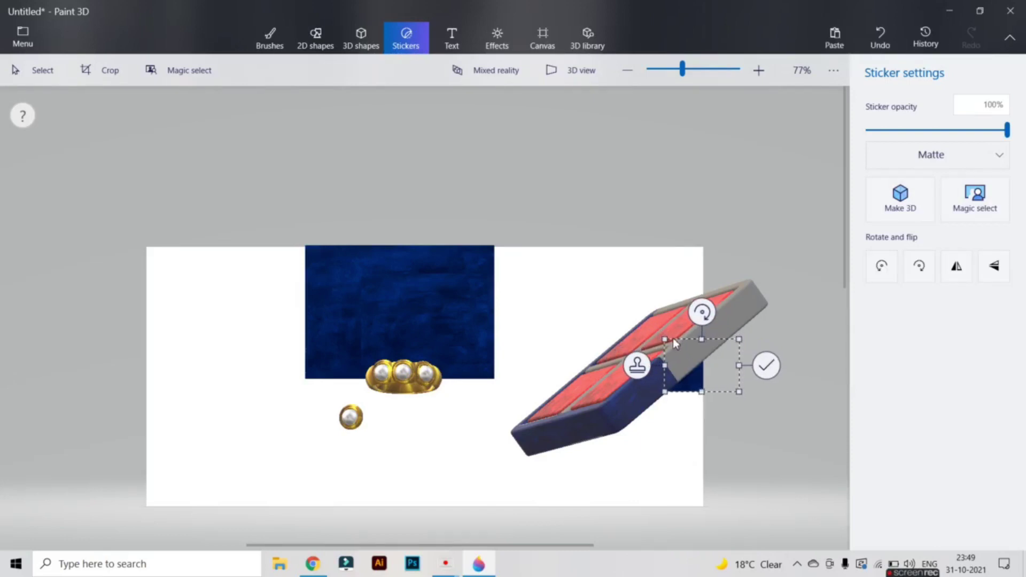
{"action": "left_click_drag", "start_coordinate": [696, 376], "coordinate": [695, 367]}
{"action": "left_click_drag", "start_coordinate": [700, 305], "coordinate": [664, 308]}
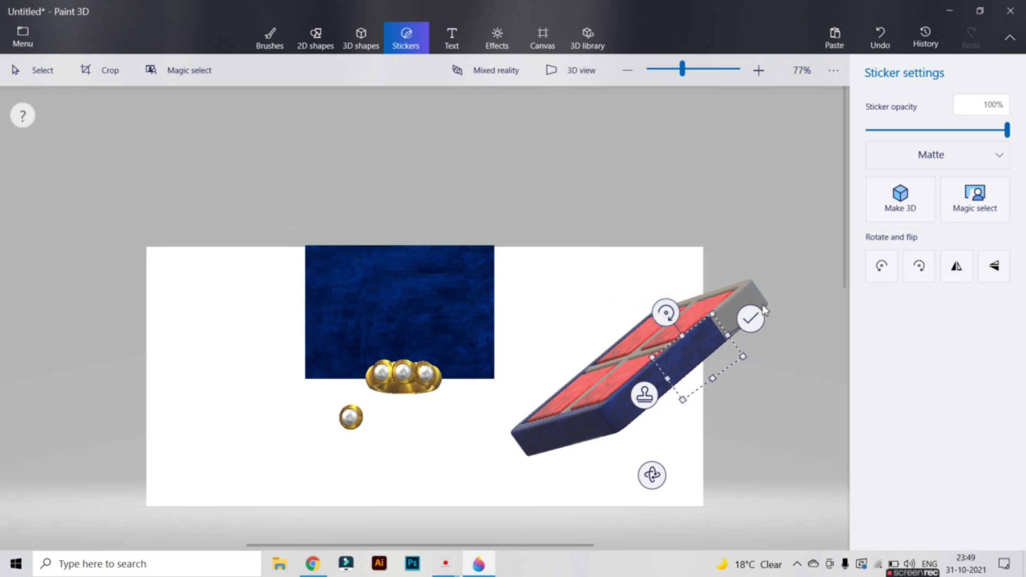
{"action": "left_click", "coordinate": [751, 319]}
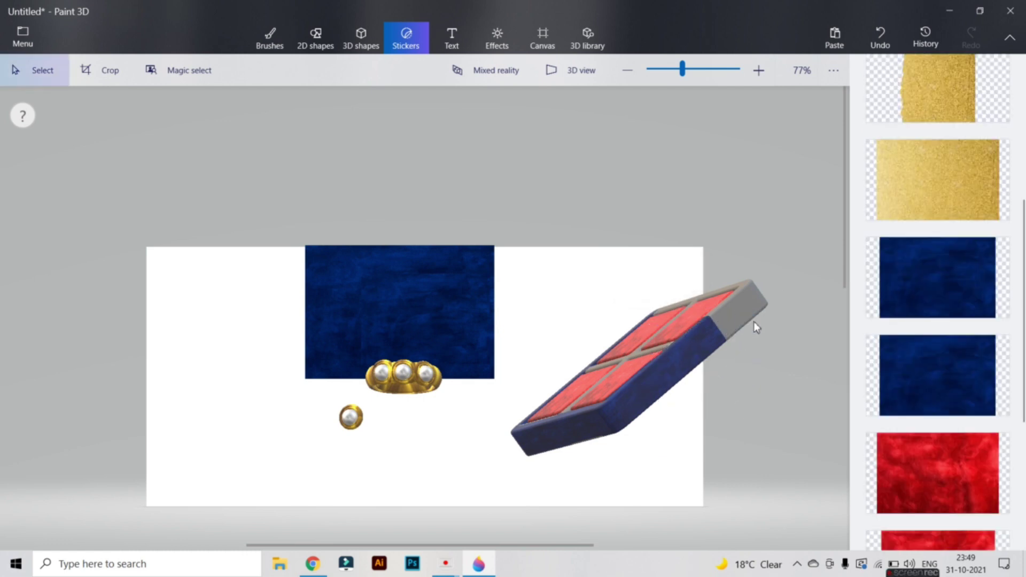
Add another blue texture sticker, scaled and rotated to cover the grey upper-right end of the tray's long side.
{"action": "left_click", "coordinate": [999, 285]}
{"action": "left_click_drag", "start_coordinate": [459, 327], "coordinate": [761, 304]}
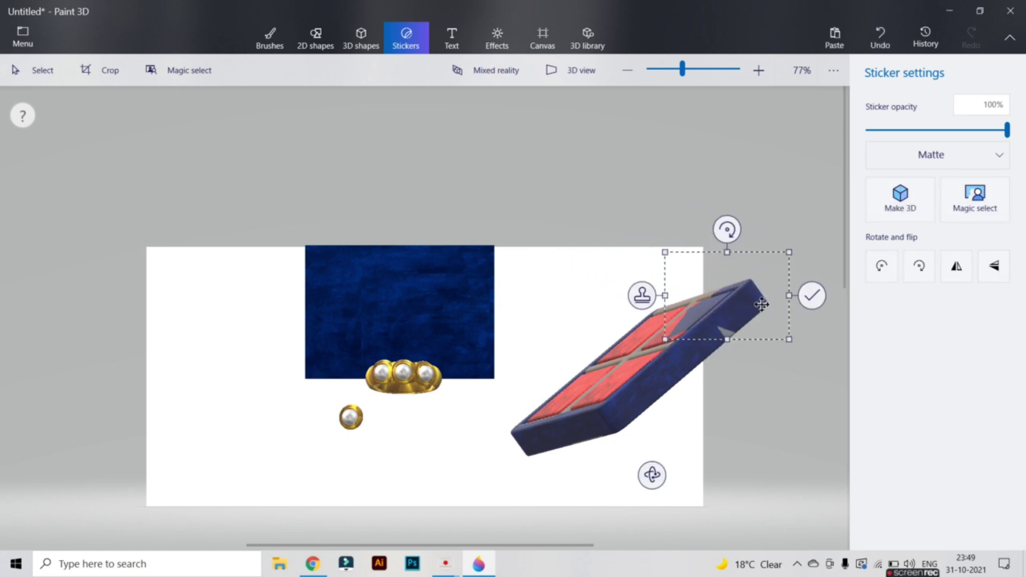
{"action": "left_click_drag", "start_coordinate": [663, 255], "coordinate": [717, 280]}
{"action": "left_click_drag", "start_coordinate": [750, 312], "coordinate": [735, 304]}
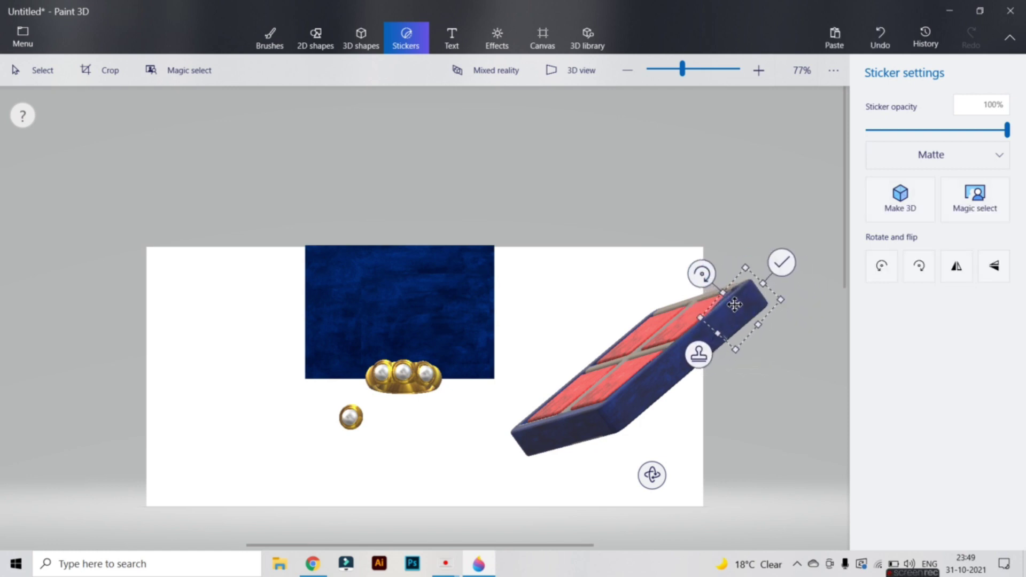
{"action": "mouse_move", "coordinate": [702, 274]}
{"action": "left_mouse_down"}
{"action": "mouse_move", "coordinate": [716, 264]}
{"action": "mouse_move", "coordinate": [714, 273]}
{"action": "left_mouse_up"}
{"action": "left_click_drag", "start_coordinate": [703, 309], "coordinate": [720, 323]}
{"action": "left_click_drag", "start_coordinate": [715, 274], "coordinate": [713, 279]}
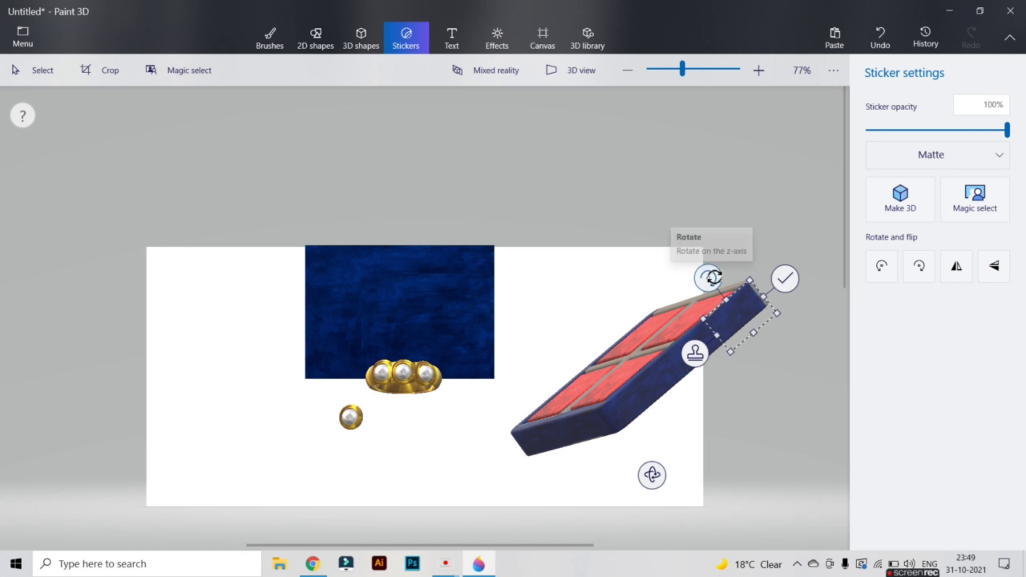
{"action": "left_click", "coordinate": [785, 278]}
{"action": "left_click", "coordinate": [750, 320]}
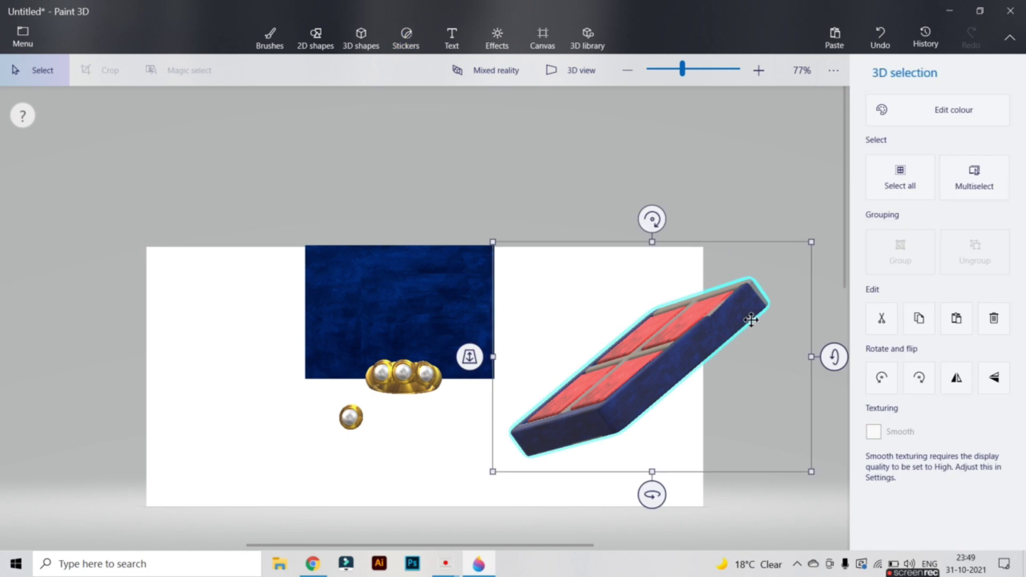
{"action": "left_click", "coordinate": [595, 274]}
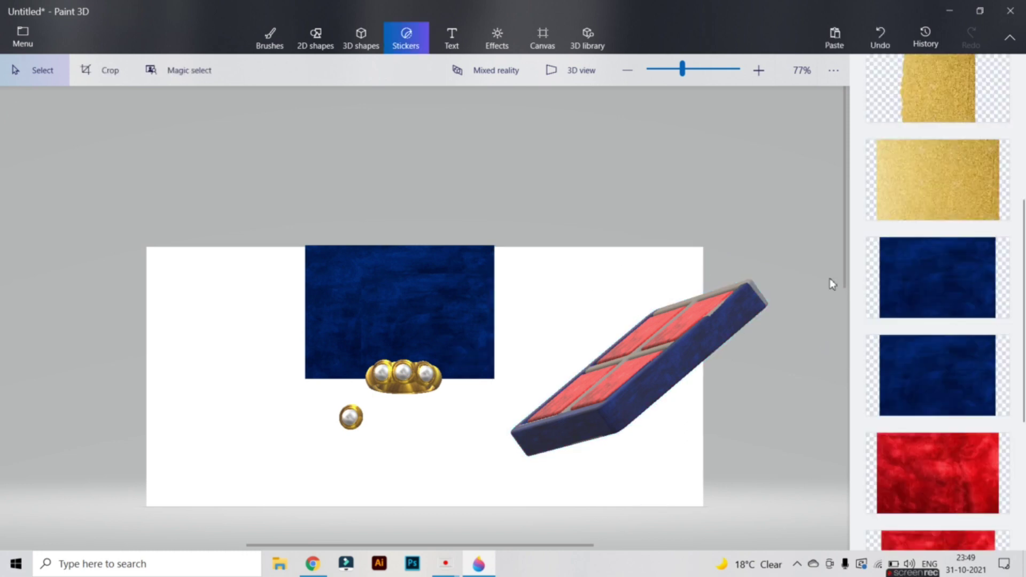
Apply a blue texture sticker flattened into a narrow strip and rotated along the upper edge of the tray's long side.
{"action": "left_click", "coordinate": [925, 268]}
{"action": "left_click_drag", "start_coordinate": [470, 323], "coordinate": [770, 332]}
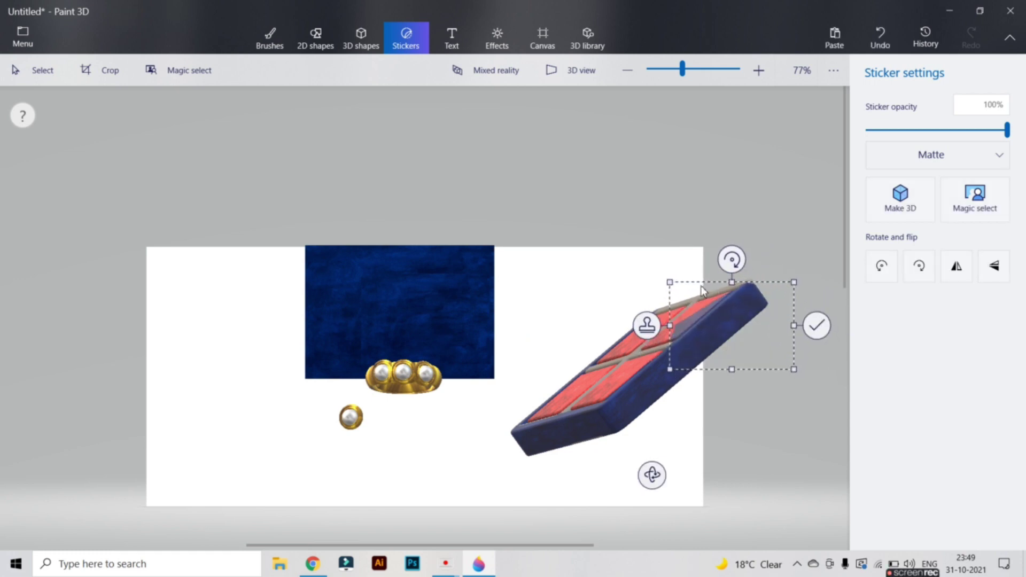
{"action": "left_click_drag", "start_coordinate": [732, 282], "coordinate": [743, 350]}
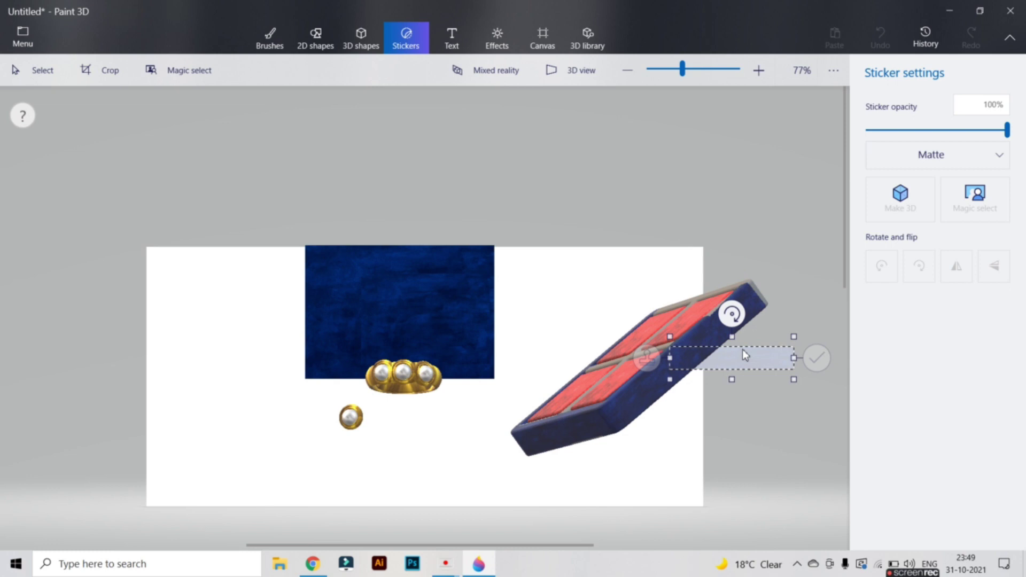
{"action": "mouse_move", "coordinate": [731, 314]}
{"action": "left_mouse_down"}
{"action": "mouse_move", "coordinate": [682, 302]}
{"action": "mouse_move", "coordinate": [714, 319]}
{"action": "left_mouse_up"}
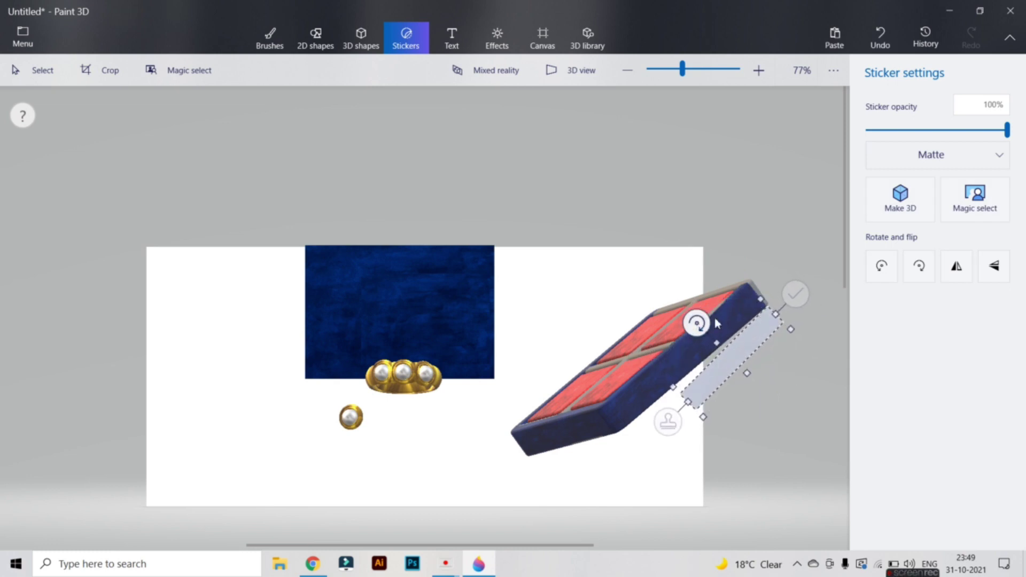
{"action": "left_click_drag", "start_coordinate": [739, 366], "coordinate": [705, 302]}
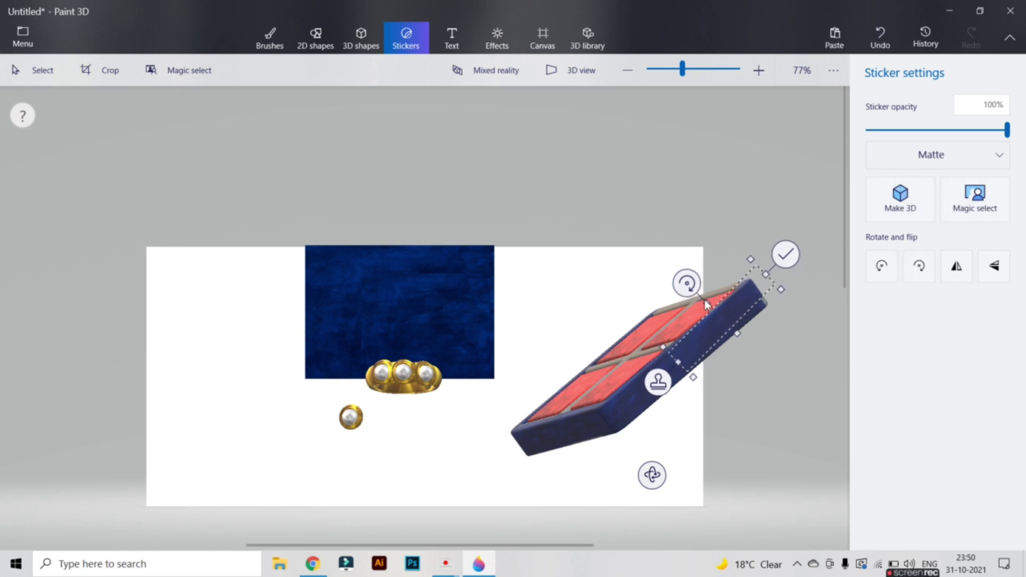
{"action": "left_click", "coordinate": [786, 256]}
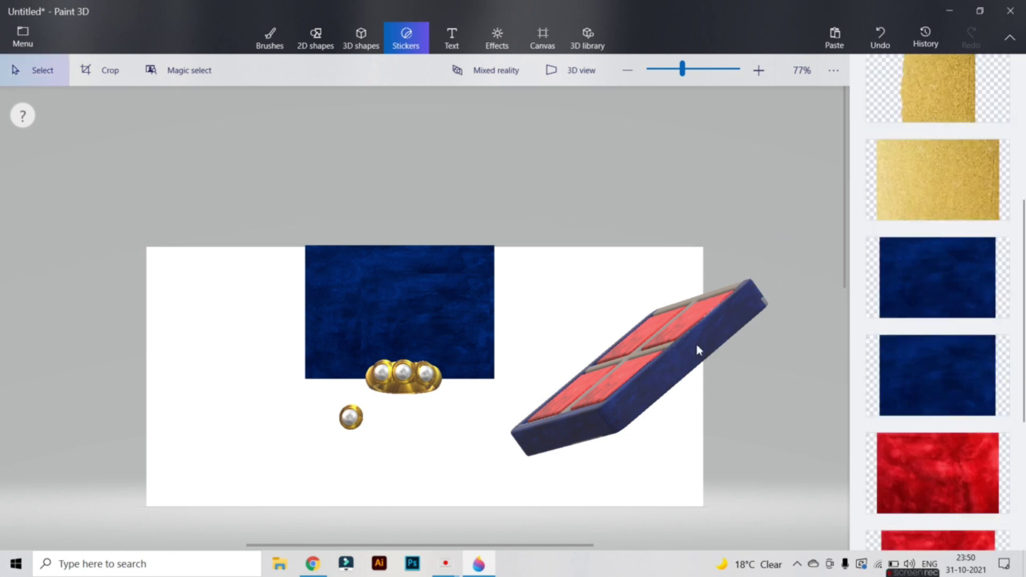
Rotate the tray model to expose its underside and the grey side with the key ring loop.
{"action": "left_click", "coordinate": [631, 416]}
{"action": "left_click_drag", "start_coordinate": [651, 495], "coordinate": [518, 492]}
{"action": "left_click_drag", "start_coordinate": [670, 310], "coordinate": [661, 327]}
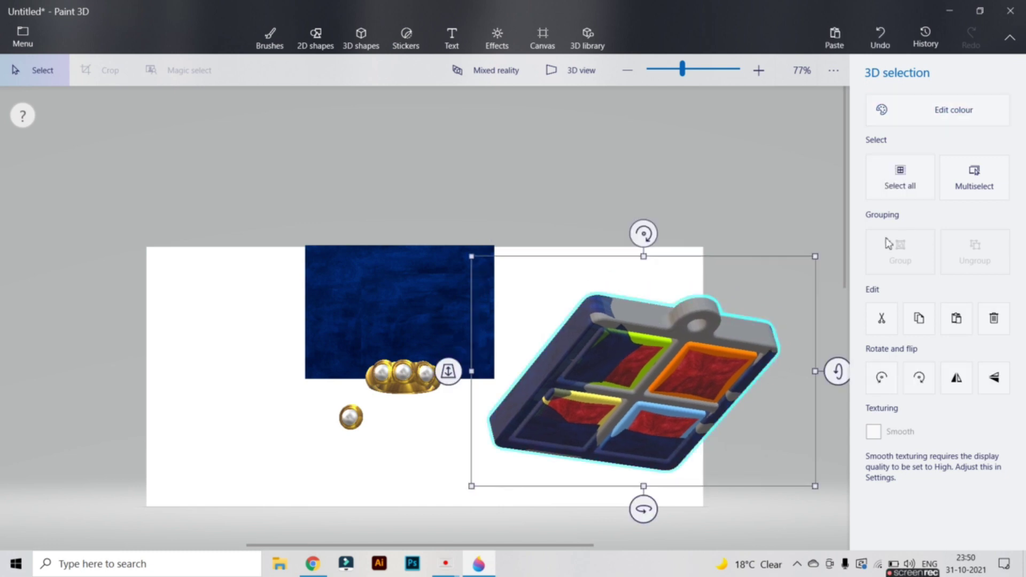
Add a blue texture sticker over the tray's grey side with the key ring loop, widening, flattening and slightly rotating it to fit.
{"action": "left_click", "coordinate": [406, 40]}
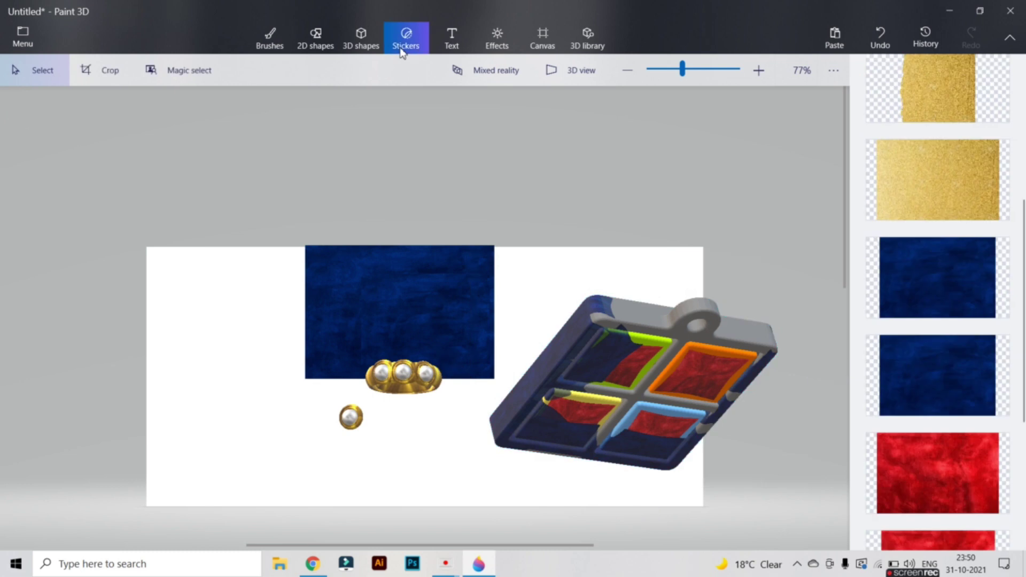
{"action": "left_click", "coordinate": [945, 277]}
{"action": "left_click_drag", "start_coordinate": [661, 302], "coordinate": [639, 331]}
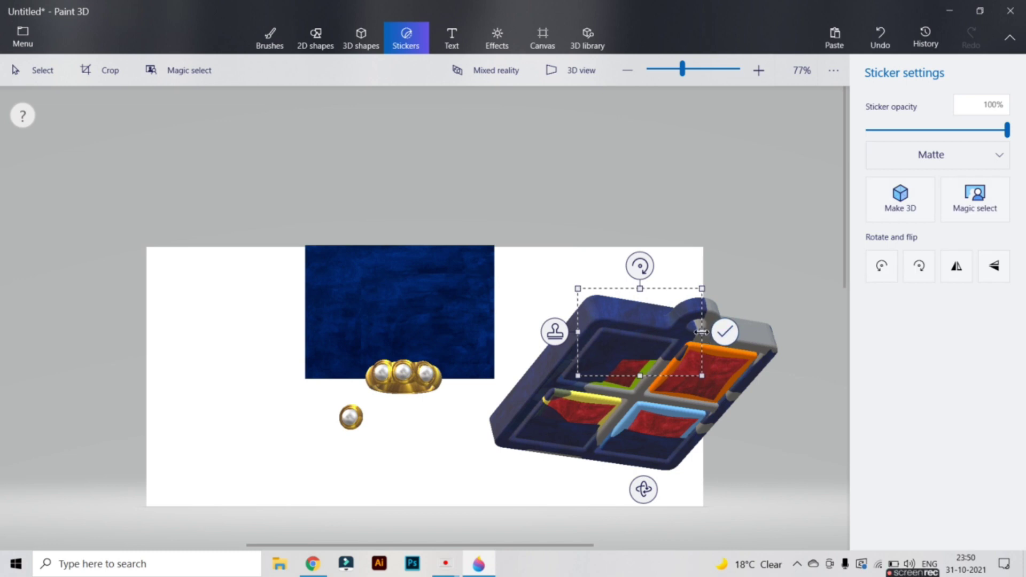
{"action": "left_click_drag", "start_coordinate": [703, 331], "coordinate": [799, 362]}
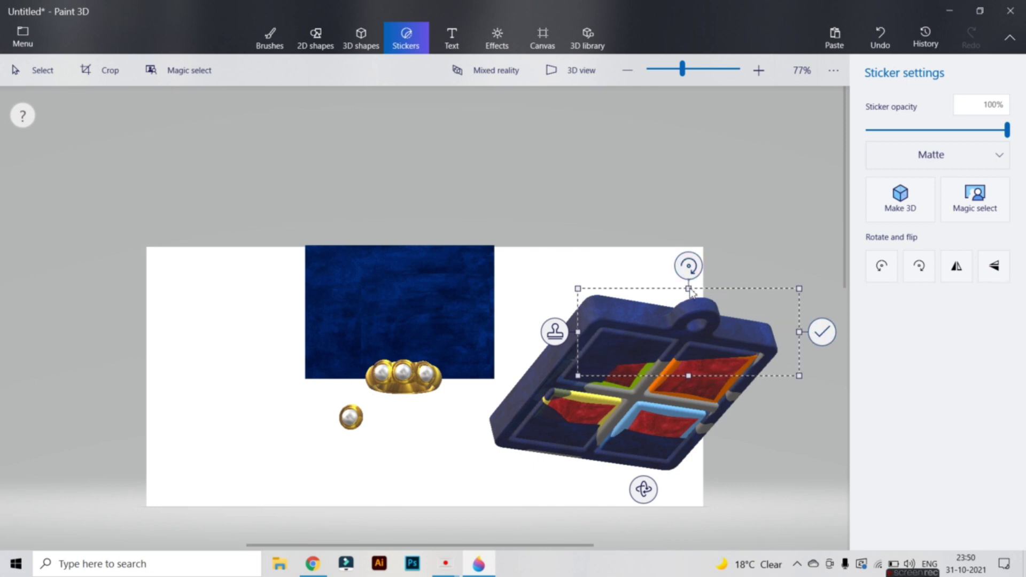
{"action": "left_click_drag", "start_coordinate": [692, 291], "coordinate": [690, 315]}
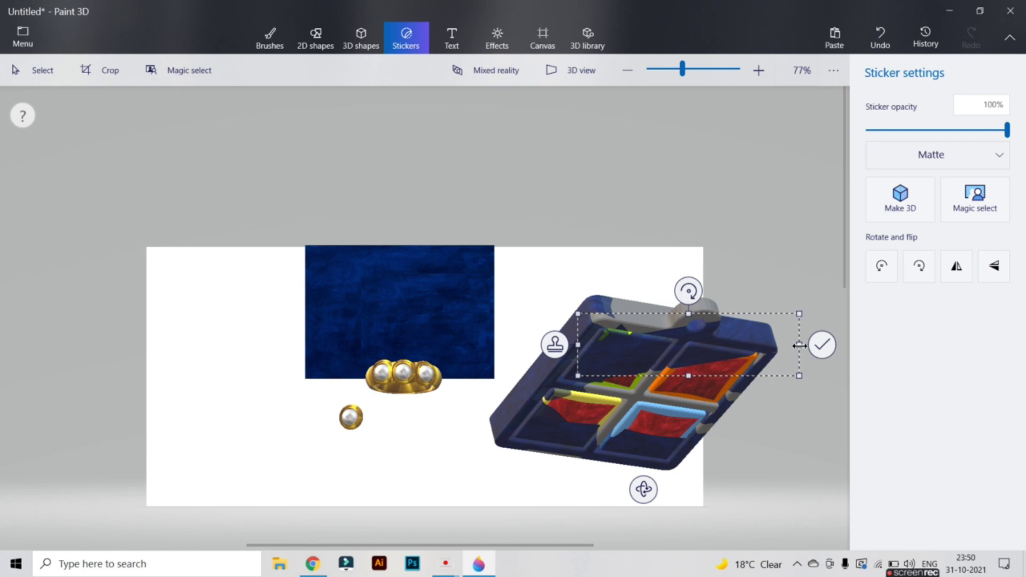
{"action": "left_click_drag", "start_coordinate": [689, 291], "coordinate": [703, 294]}
Flatten and tilt the blue sticker along the left half of the tray's horizontal divider and apply it there.
{"action": "left_click_drag", "start_coordinate": [617, 368], "coordinate": [616, 352]}
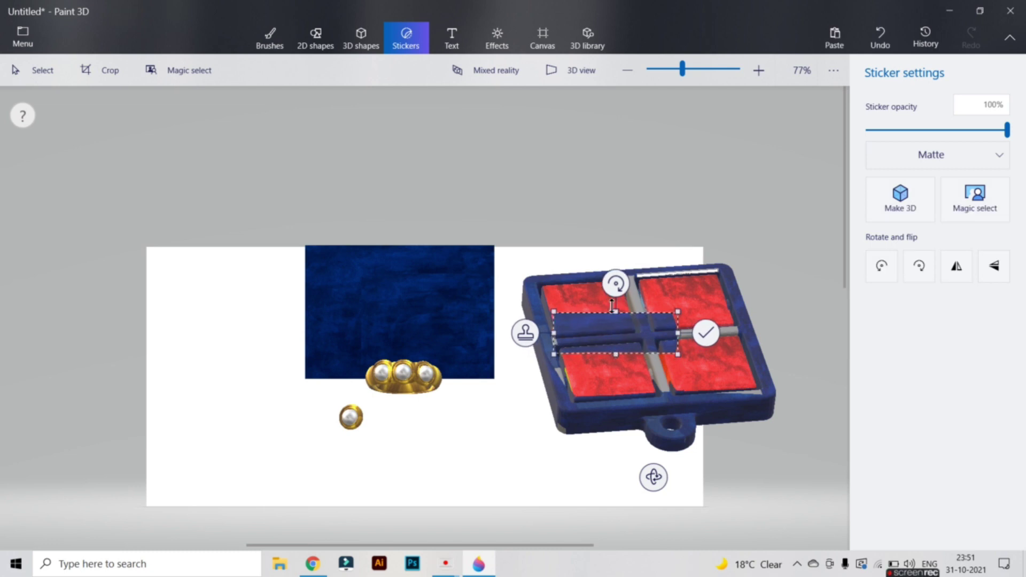
{"action": "left_click_drag", "start_coordinate": [617, 290], "coordinate": [623, 329]}
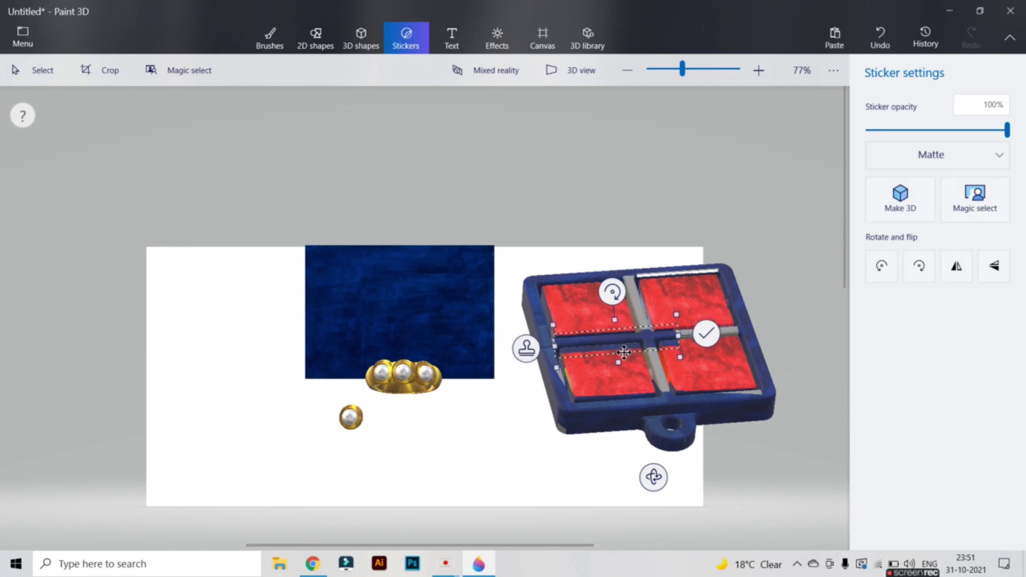
{"action": "left_click_drag", "start_coordinate": [623, 365], "coordinate": [618, 358]}
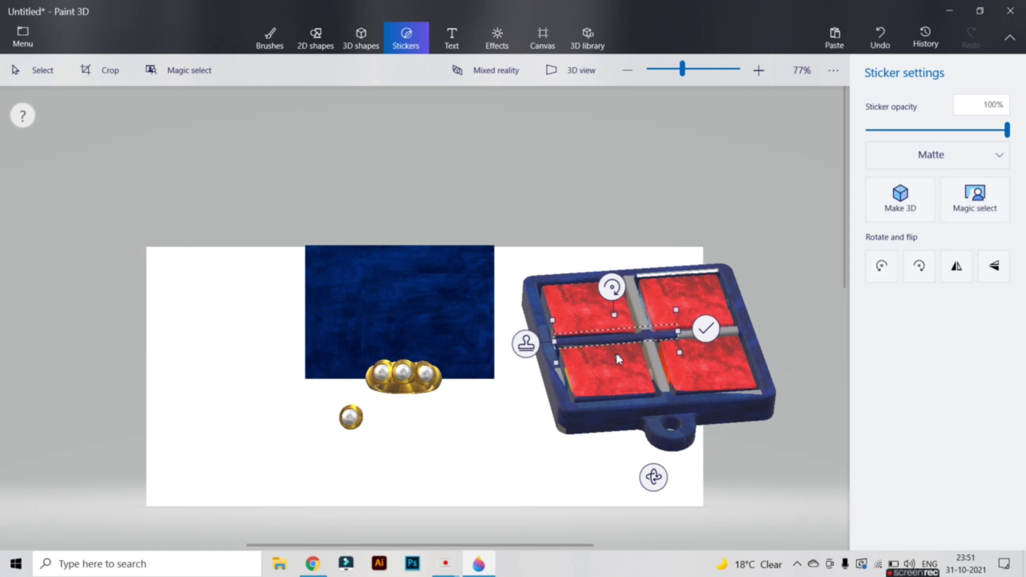
{"action": "left_click", "coordinate": [707, 329]}
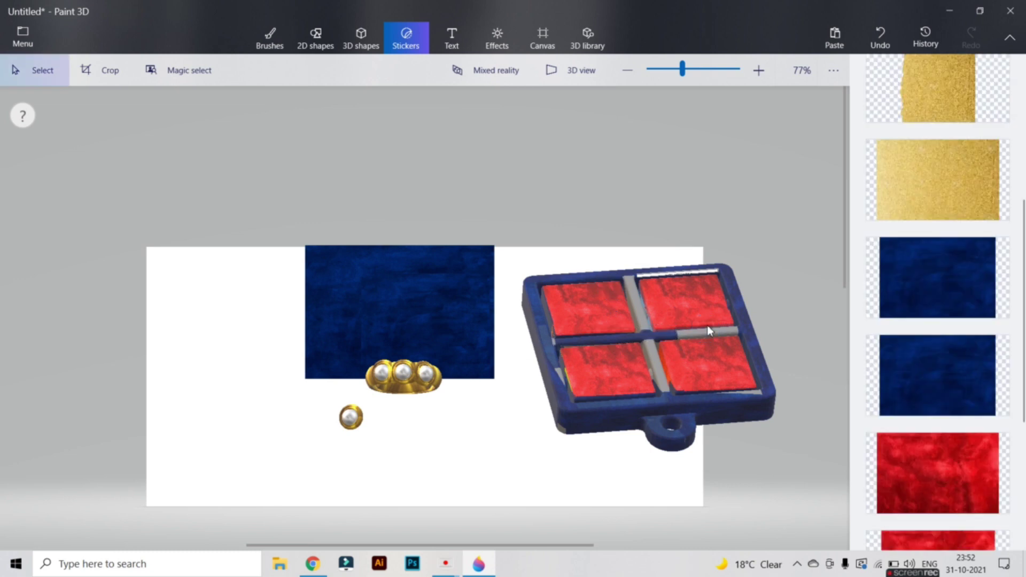
Apply another blue texture sticker, flattened and tilted, along the right half of the tray's horizontal divider.
{"action": "left_click", "coordinate": [951, 385]}
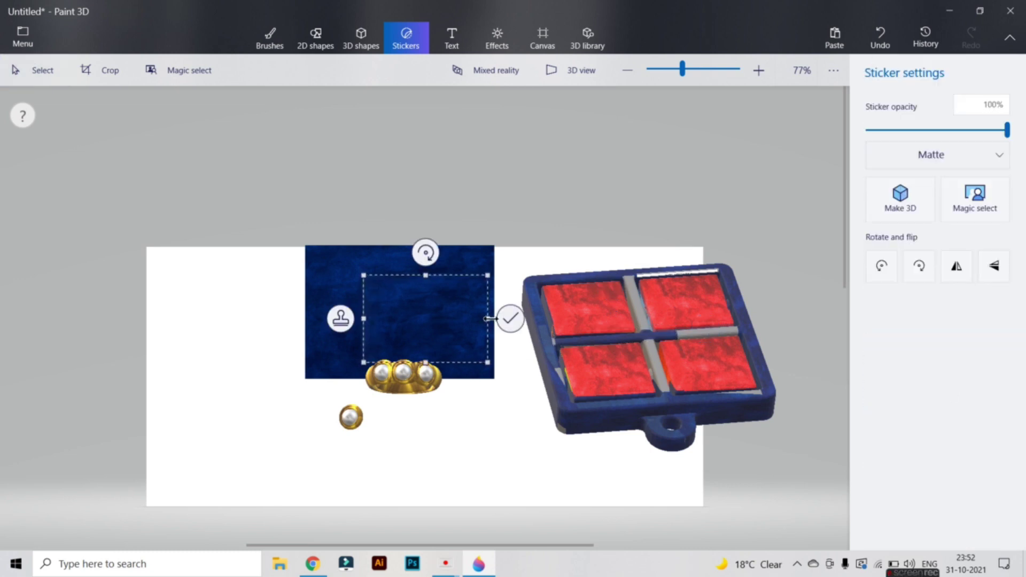
{"action": "left_click_drag", "start_coordinate": [452, 331], "coordinate": [731, 353]}
{"action": "left_click_drag", "start_coordinate": [707, 301], "coordinate": [715, 335]}
{"action": "left_click_drag", "start_coordinate": [697, 286], "coordinate": [693, 287]}
{"action": "left_click_drag", "start_coordinate": [701, 359], "coordinate": [701, 353]}
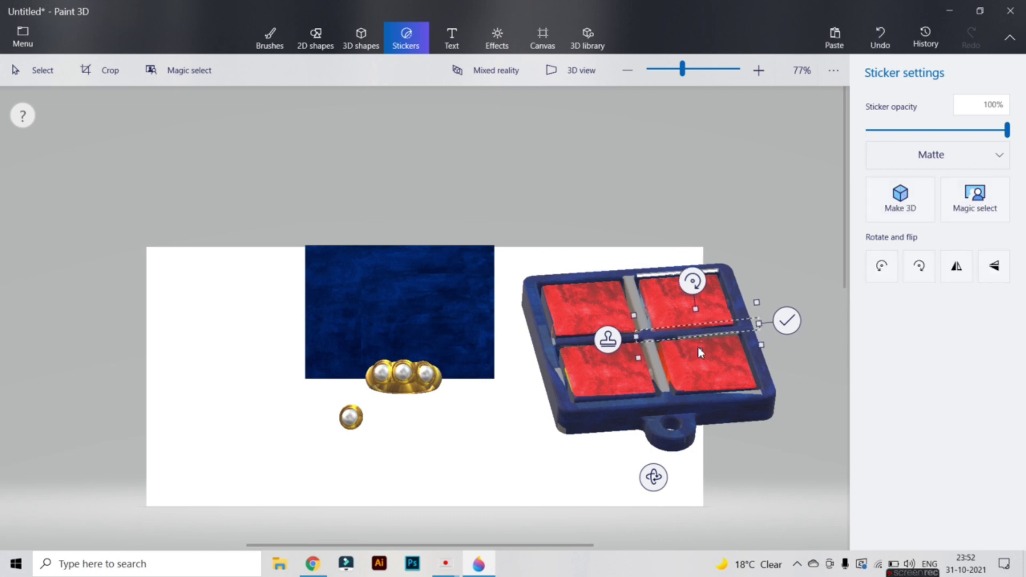
{"action": "left_click", "coordinate": [786, 322]}
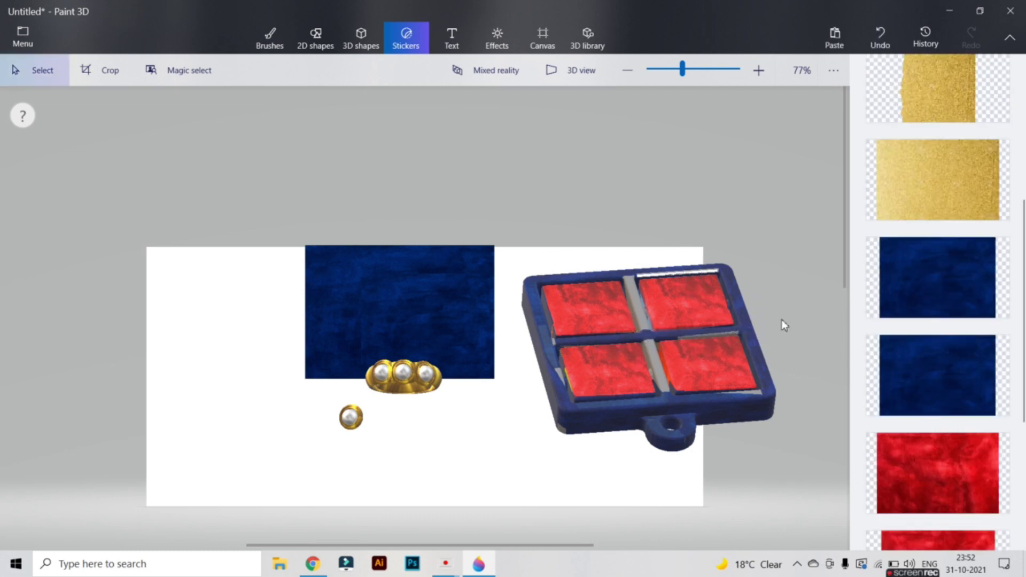
Apply a blue texture sticker, narrowed and rotated, along the upper half of the divider between the tray's two columns of red squares.
{"action": "left_click", "coordinate": [960, 278]}
{"action": "left_click_drag", "start_coordinate": [449, 316], "coordinate": [674, 296]}
{"action": "left_click_drag", "start_coordinate": [585, 297], "coordinate": [634, 300]}
{"action": "left_click_drag", "start_coordinate": [643, 229], "coordinate": [636, 229]}
{"action": "left_click_drag", "start_coordinate": [619, 298], "coordinate": [649, 294]}
{"action": "left_click_drag", "start_coordinate": [628, 227], "coordinate": [608, 234]}
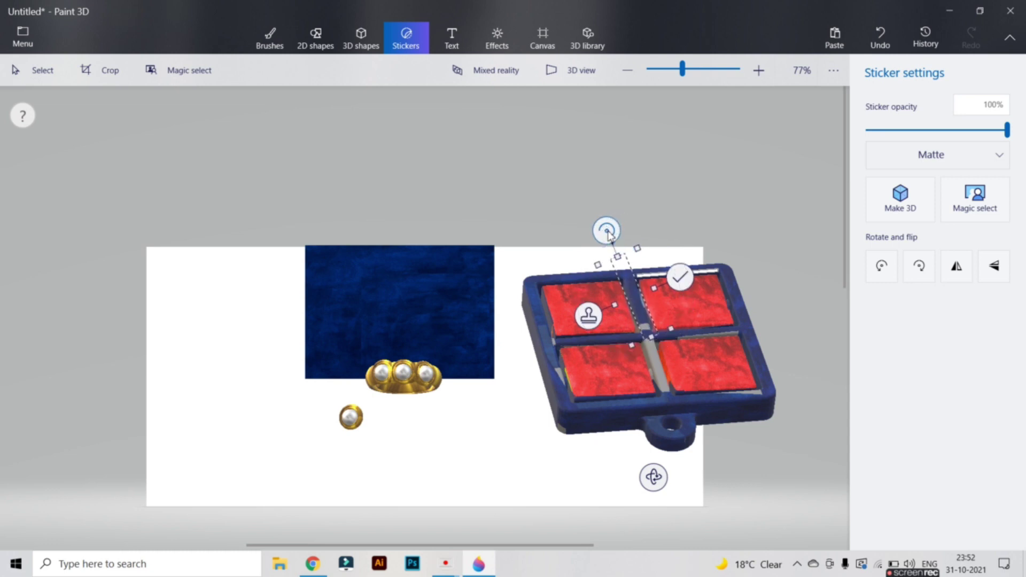
{"action": "left_click", "coordinate": [680, 277]}
Cover the lower half of the tray's vertical divider with a blue texture sticker, narrowed, rotated and lengthened to reach the key ring loop.
{"action": "left_click", "coordinate": [988, 267]}
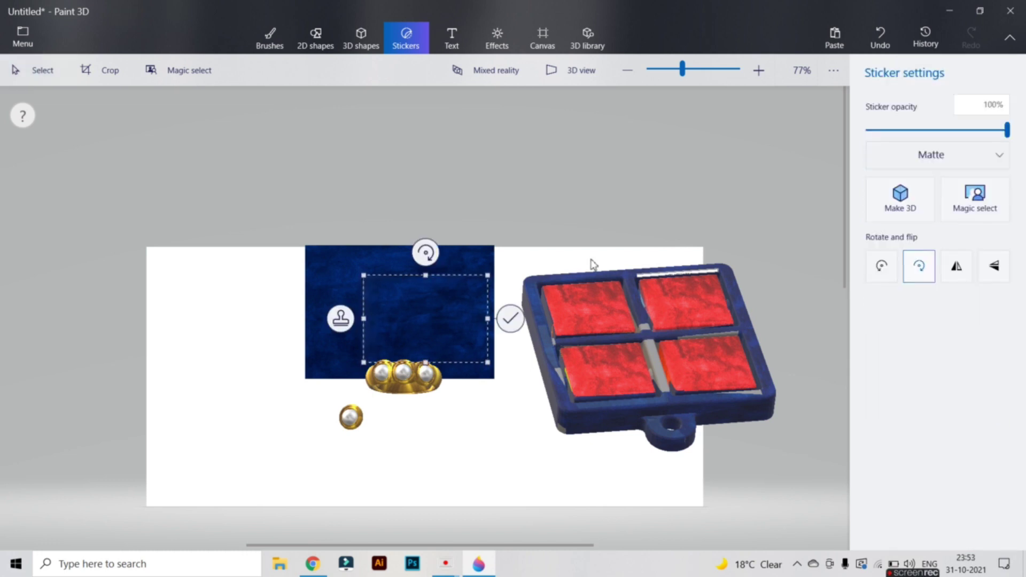
{"action": "left_click", "coordinate": [672, 367]}
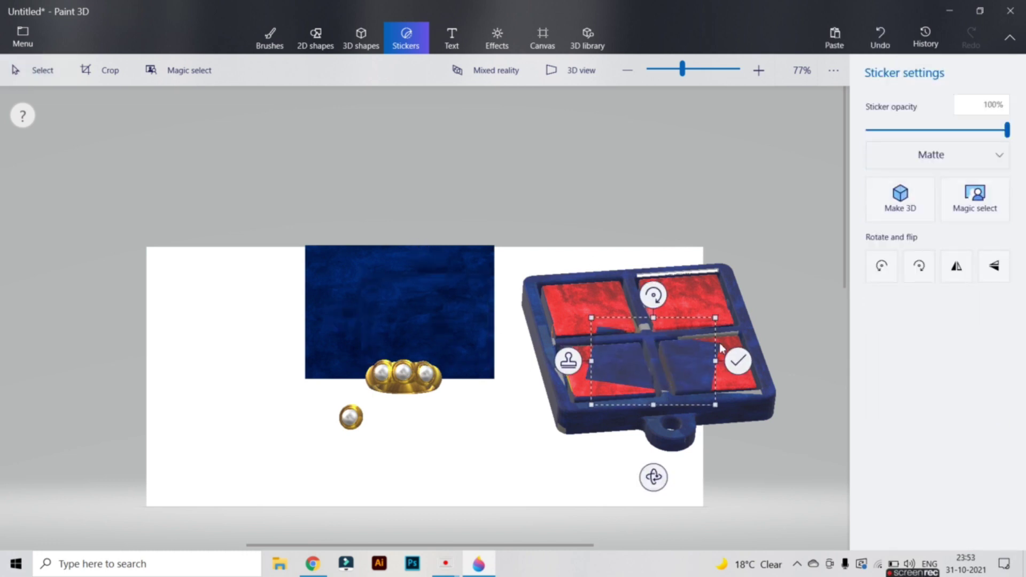
{"action": "left_click_drag", "start_coordinate": [716, 360], "coordinate": [661, 348]}
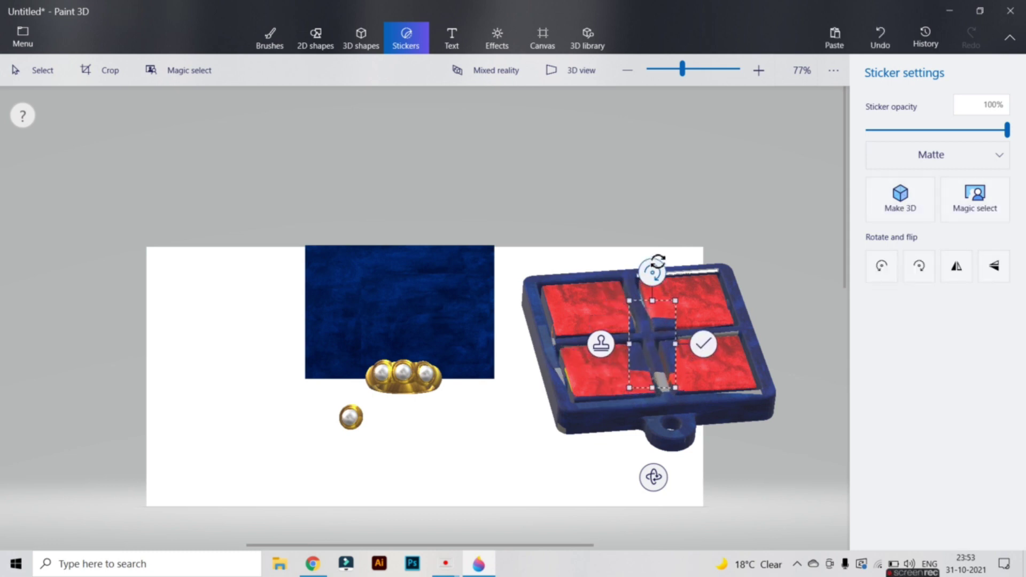
{"action": "left_click_drag", "start_coordinate": [652, 273], "coordinate": [637, 277]}
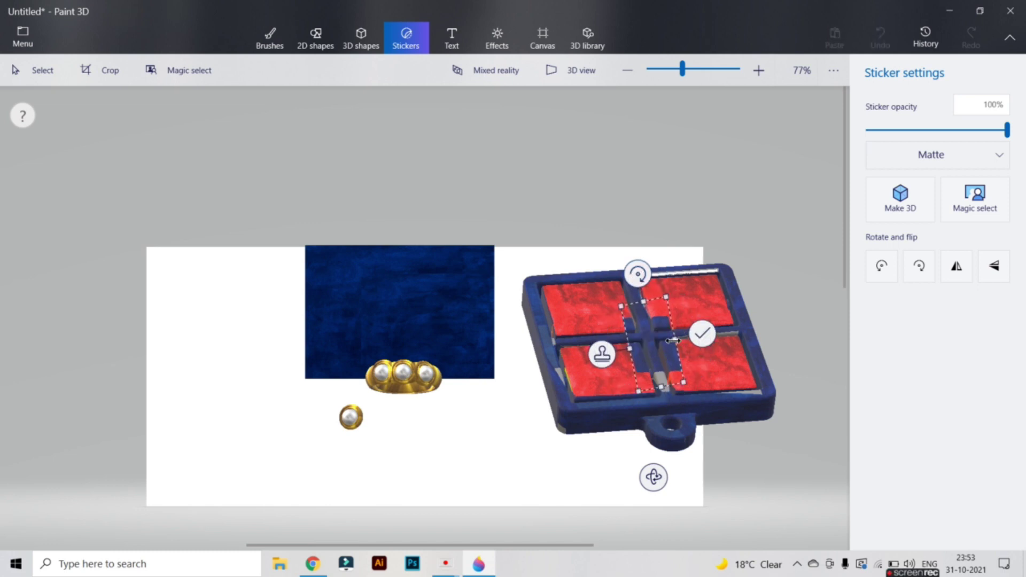
{"action": "left_click_drag", "start_coordinate": [673, 340], "coordinate": [665, 341]}
{"action": "left_click_drag", "start_coordinate": [631, 276], "coordinate": [613, 320]}
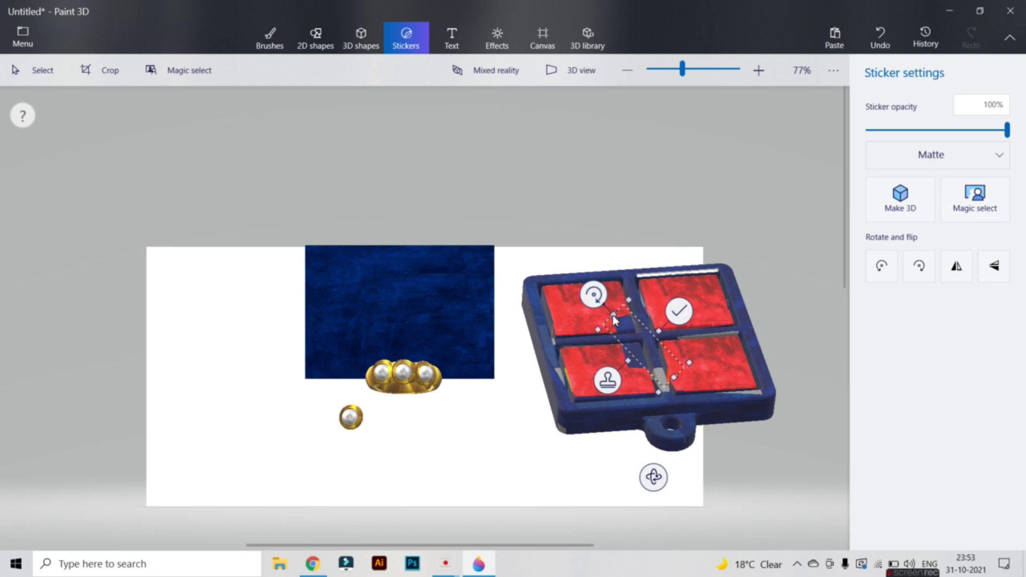
{"action": "left_click_drag", "start_coordinate": [630, 362], "coordinate": [692, 346]}
{"action": "left_click_drag", "start_coordinate": [607, 294], "coordinate": [631, 271]}
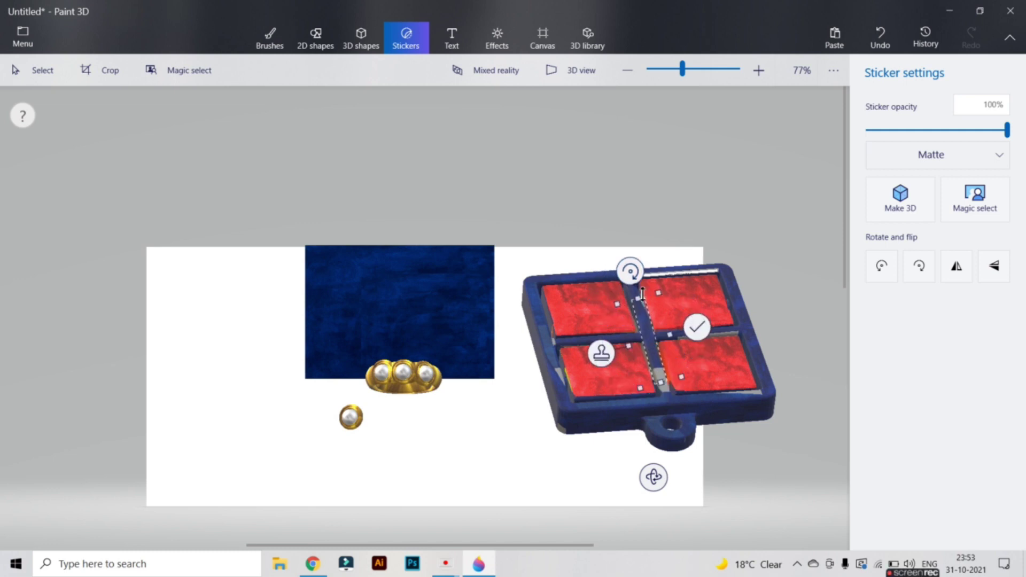
{"action": "left_click_drag", "start_coordinate": [661, 381], "coordinate": [691, 413]}
{"action": "mouse_move", "coordinate": [630, 272]}
{"action": "left_mouse_down"}
{"action": "mouse_move", "coordinate": [622, 273]}
{"action": "mouse_move", "coordinate": [632, 280]}
{"action": "left_mouse_up"}
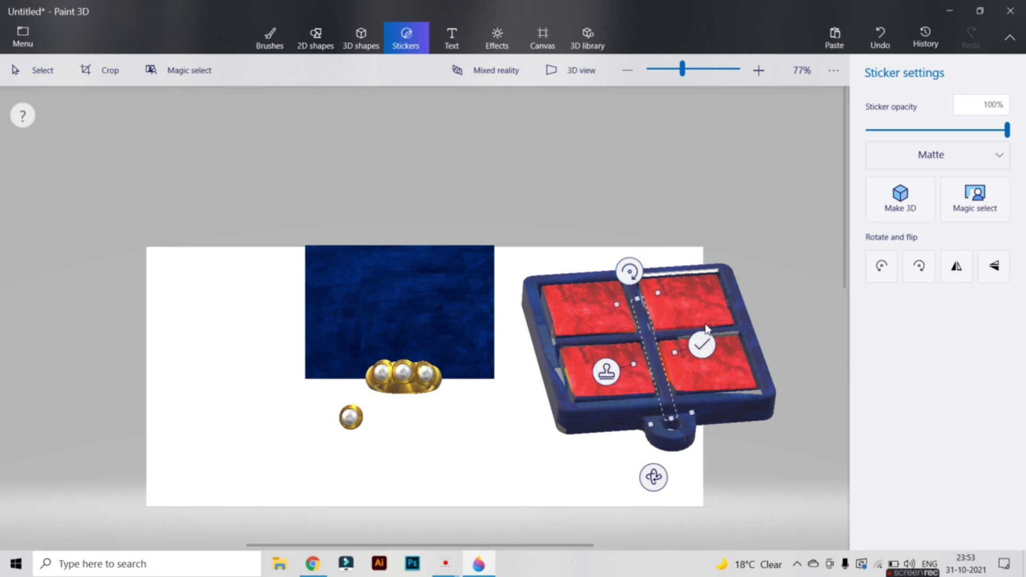
{"action": "left_click", "coordinate": [703, 347]}
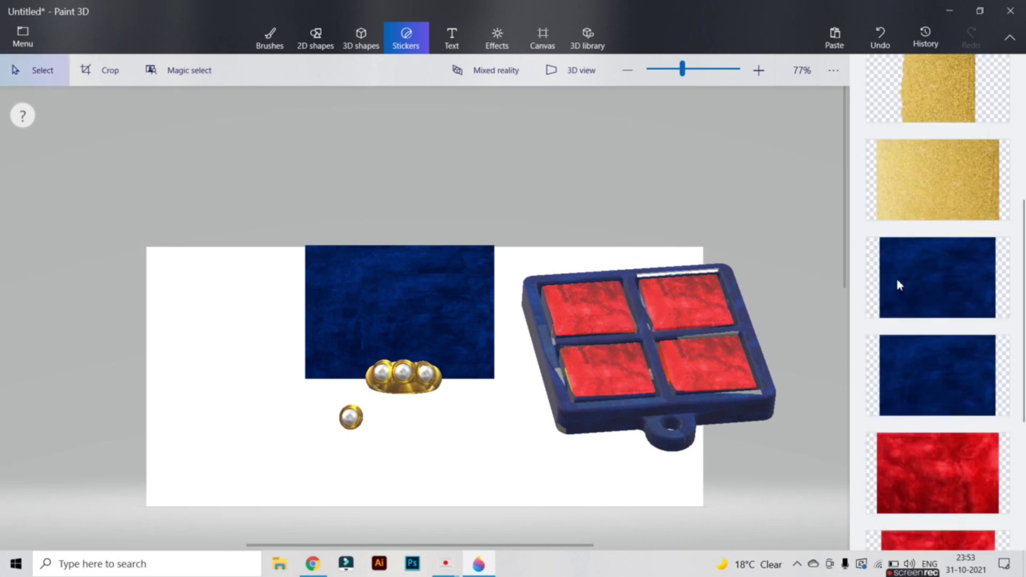
Cover the white gap along the frame's upper edge with a blue velvet sticker, flattened and tilted to follow the edge.
{"action": "left_click", "coordinate": [932, 278]}
{"action": "left_click_drag", "start_coordinate": [447, 319], "coordinate": [699, 267]}
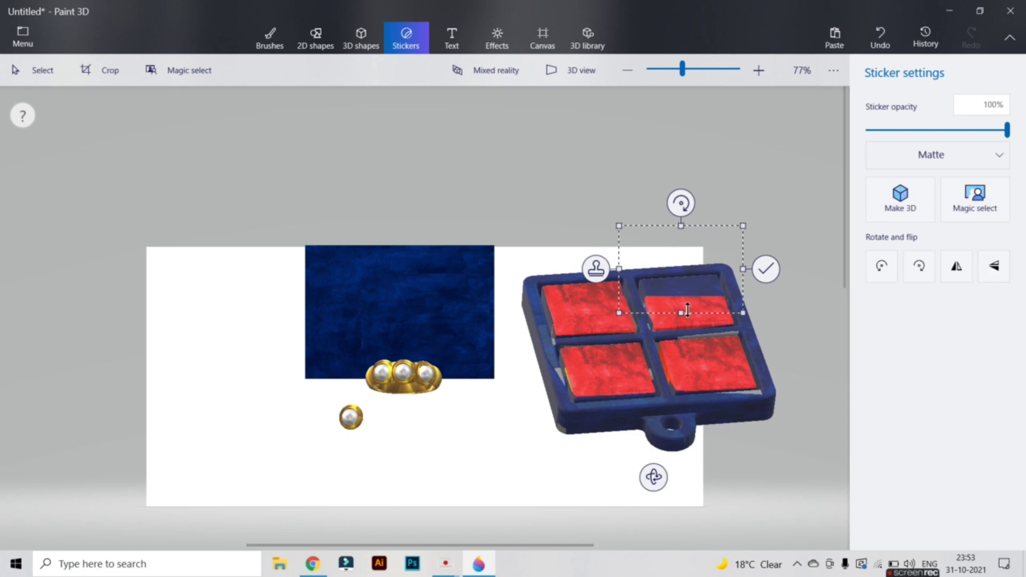
{"action": "left_click_drag", "start_coordinate": [683, 317], "coordinate": [670, 270]}
{"action": "mouse_move", "coordinate": [689, 223]}
{"action": "left_mouse_down"}
{"action": "mouse_move", "coordinate": [671, 218]}
{"action": "mouse_move", "coordinate": [682, 224]}
{"action": "left_mouse_up"}
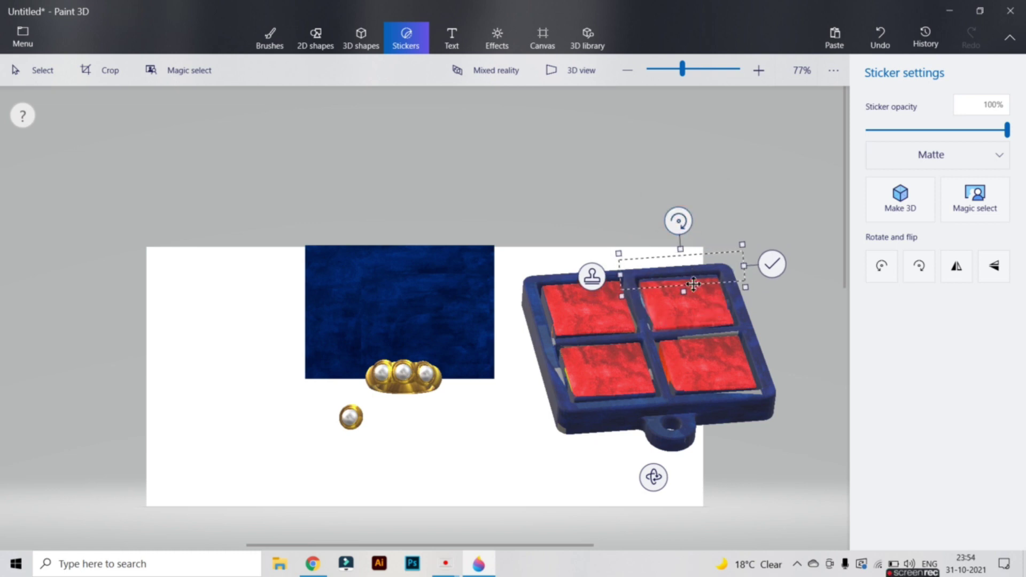
{"action": "left_click_drag", "start_coordinate": [689, 293], "coordinate": [684, 289]}
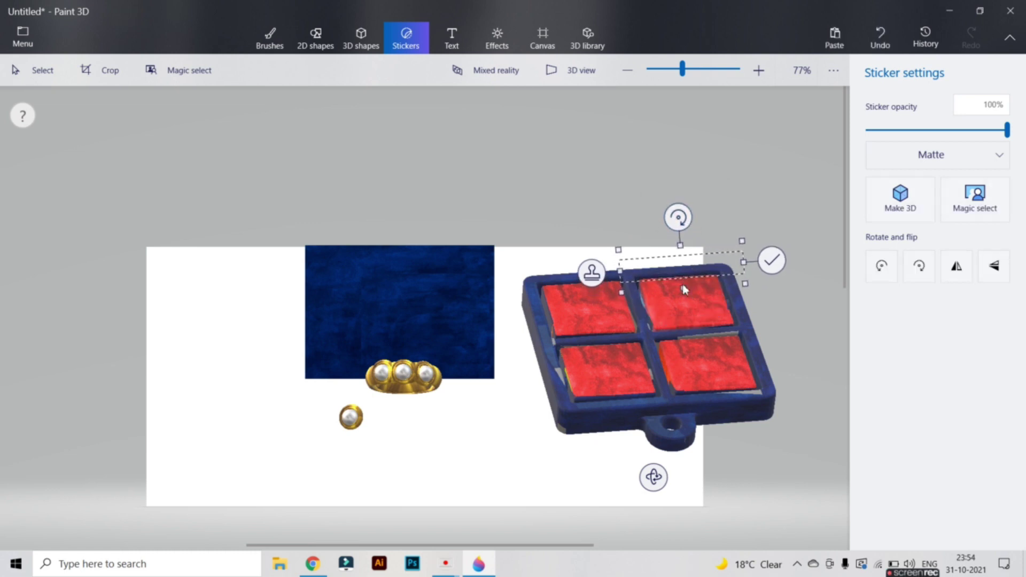
{"action": "left_click", "coordinate": [765, 267]}
Add another blue velvet sticker and move it over the frame's side next to the lower-left red panel.
{"action": "left_click", "coordinate": [953, 293]}
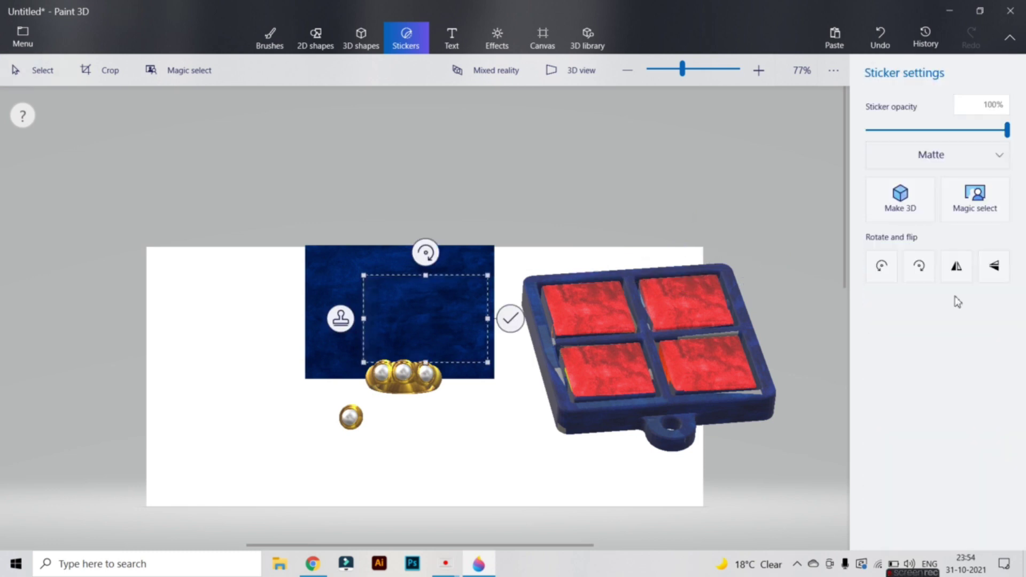
{"action": "left_click_drag", "start_coordinate": [492, 310], "coordinate": [599, 348]}
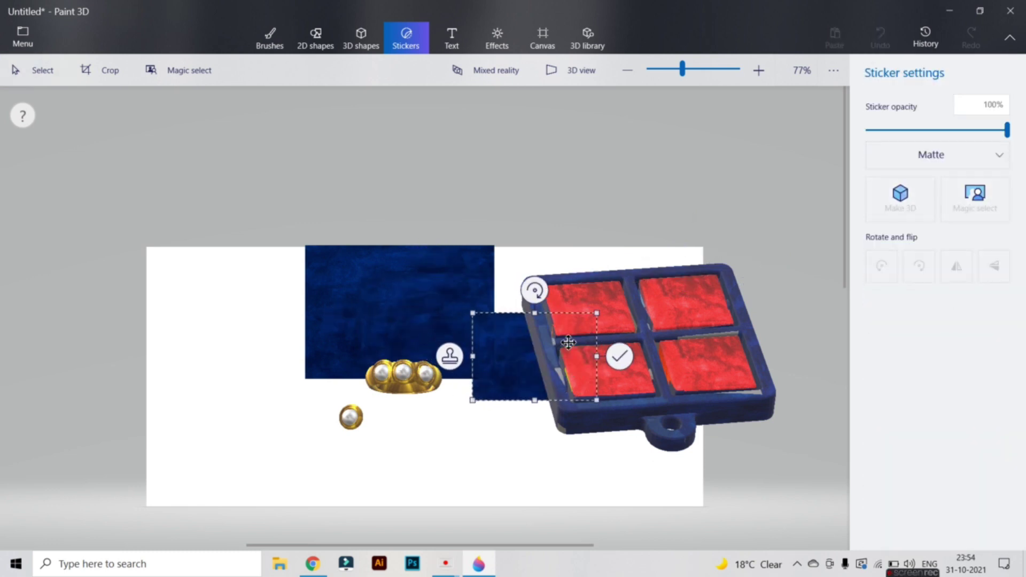
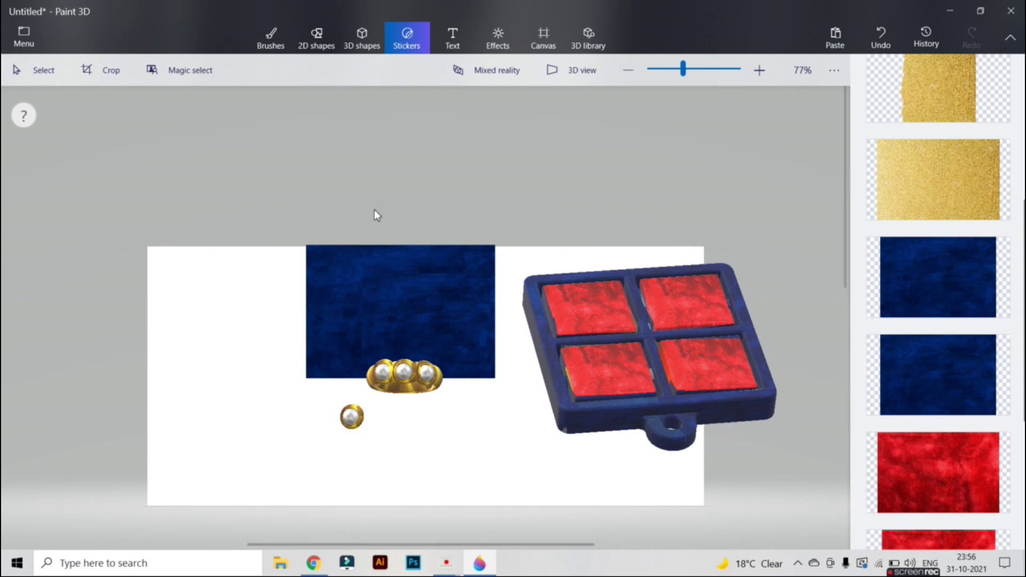
Rotate the four-panel frame about its horizontal axis to expose its back.
{"action": "left_click", "coordinate": [12, 74]}
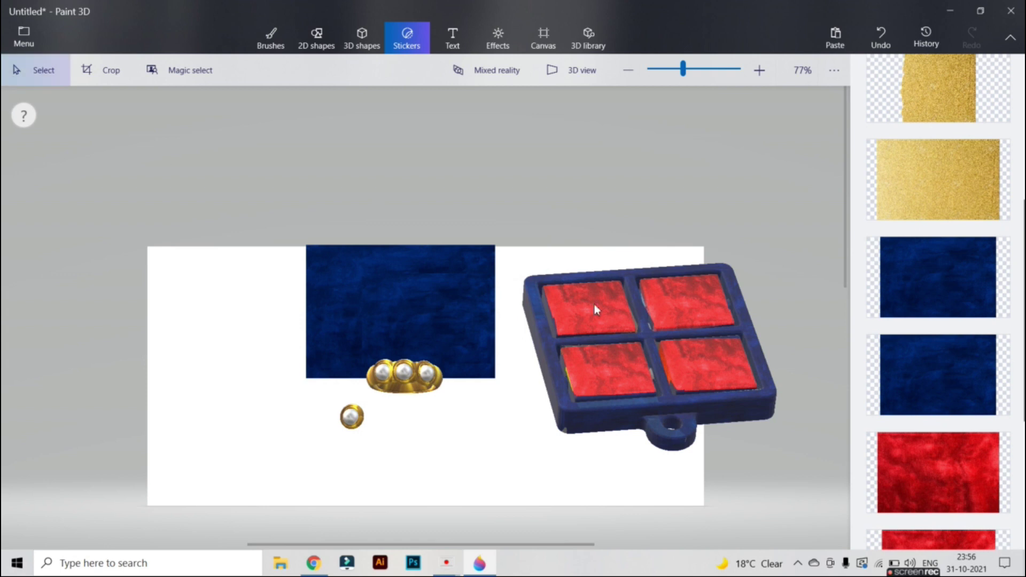
{"action": "left_click", "coordinate": [596, 307]}
{"action": "left_click_drag", "start_coordinate": [831, 353], "coordinate": [868, 567]}
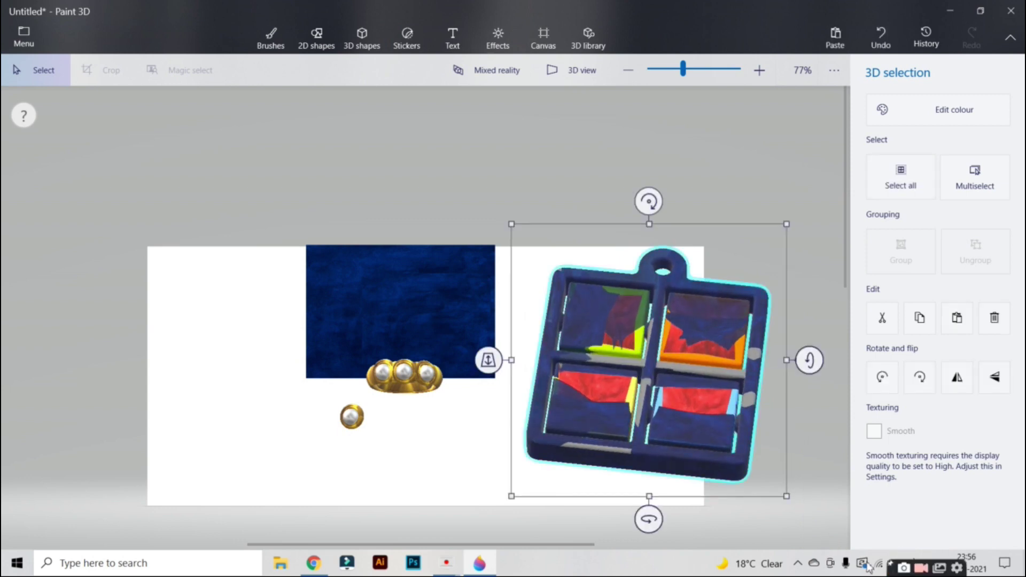
Cover the back of the four-panel frame with a blue velvet sticker, enlarged and tilted to match the frame.
{"action": "left_click", "coordinate": [406, 38]}
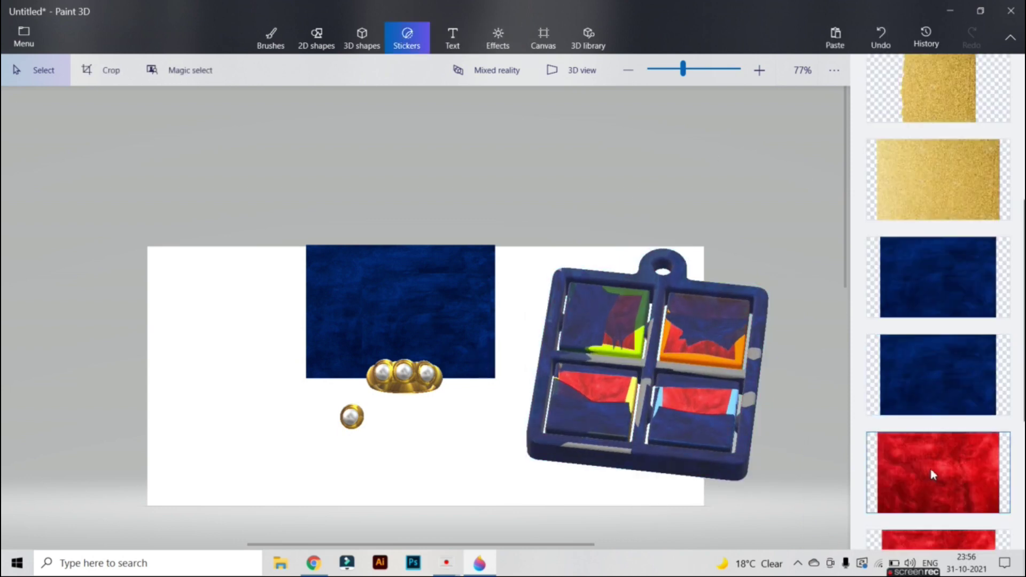
{"action": "left_click", "coordinate": [939, 287]}
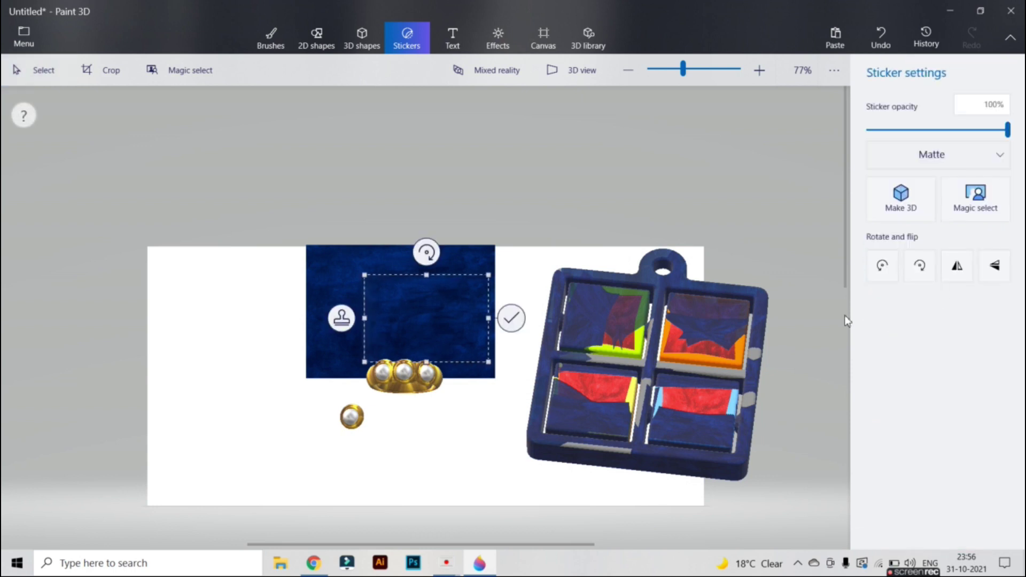
{"action": "left_click_drag", "start_coordinate": [410, 333], "coordinate": [600, 338]}
{"action": "left_click_drag", "start_coordinate": [678, 366], "coordinate": [758, 461]}
{"action": "mouse_move", "coordinate": [682, 257]}
{"action": "left_mouse_down"}
{"action": "mouse_move", "coordinate": [695, 257]}
{"action": "mouse_move", "coordinate": [693, 274]}
{"action": "left_mouse_up"}
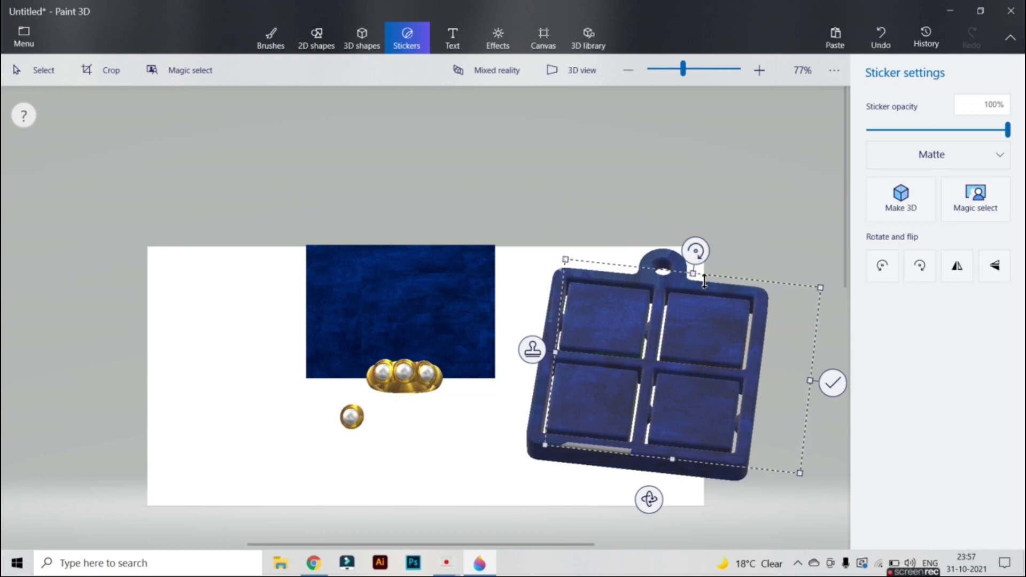
{"action": "left_click_drag", "start_coordinate": [677, 460], "coordinate": [671, 478]}
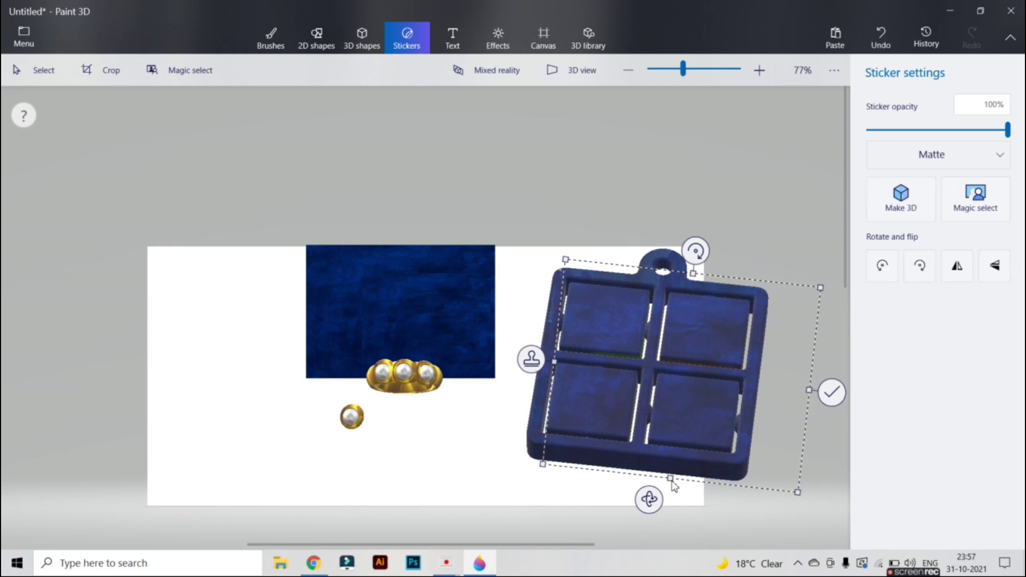
{"action": "left_click", "coordinate": [834, 401]}
Rotate the four-panel frame back to its front side.
{"action": "left_click", "coordinate": [755, 340]}
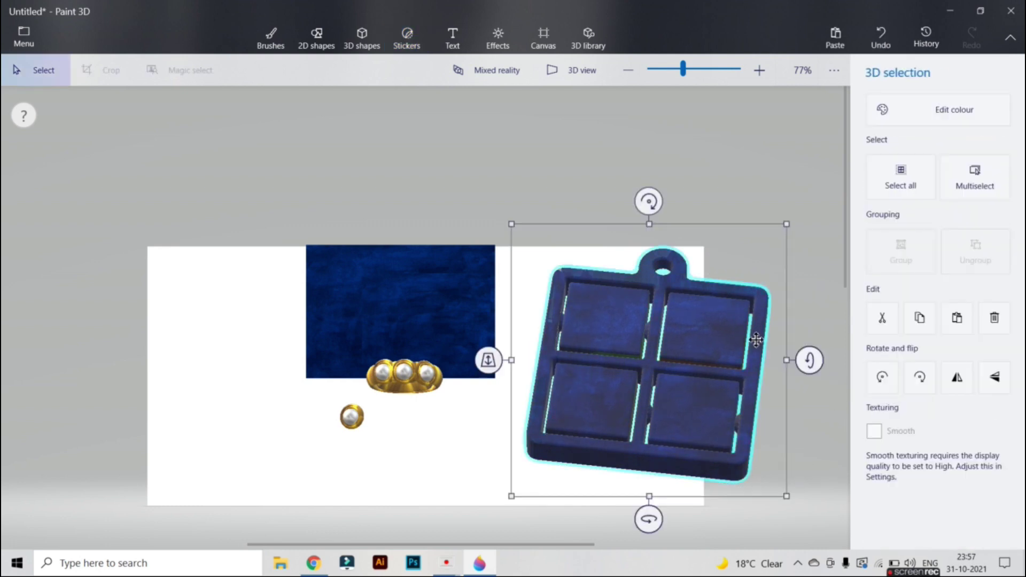
{"action": "left_click_drag", "start_coordinate": [809, 360], "coordinate": [763, 559]}
{"action": "left_click_drag", "start_coordinate": [866, 576], "coordinate": [810, 376]}
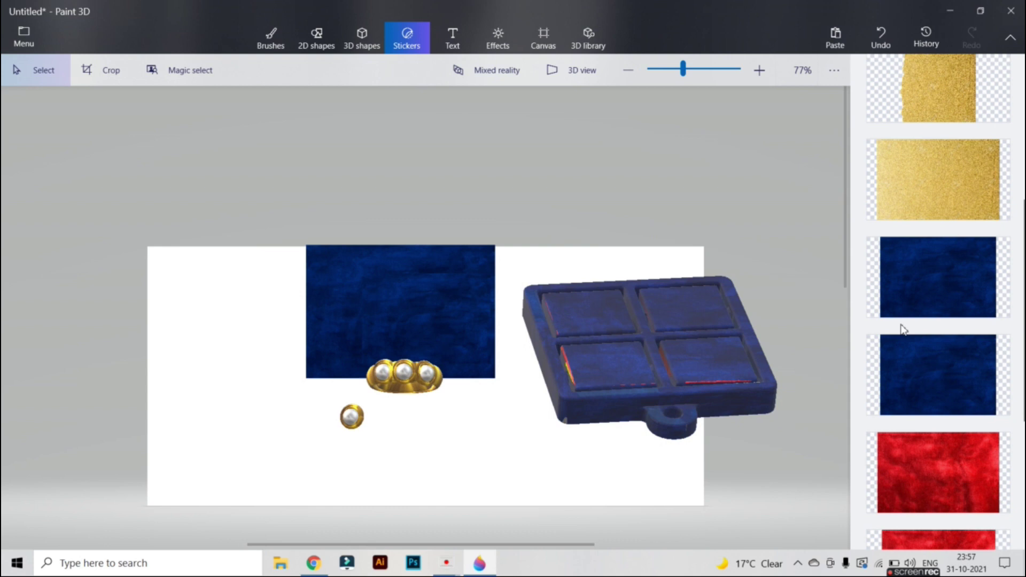
Start another blue velvet sticker, then undo it together with the back covering and both frame rotations.
{"action": "left_click", "coordinate": [950, 275]}
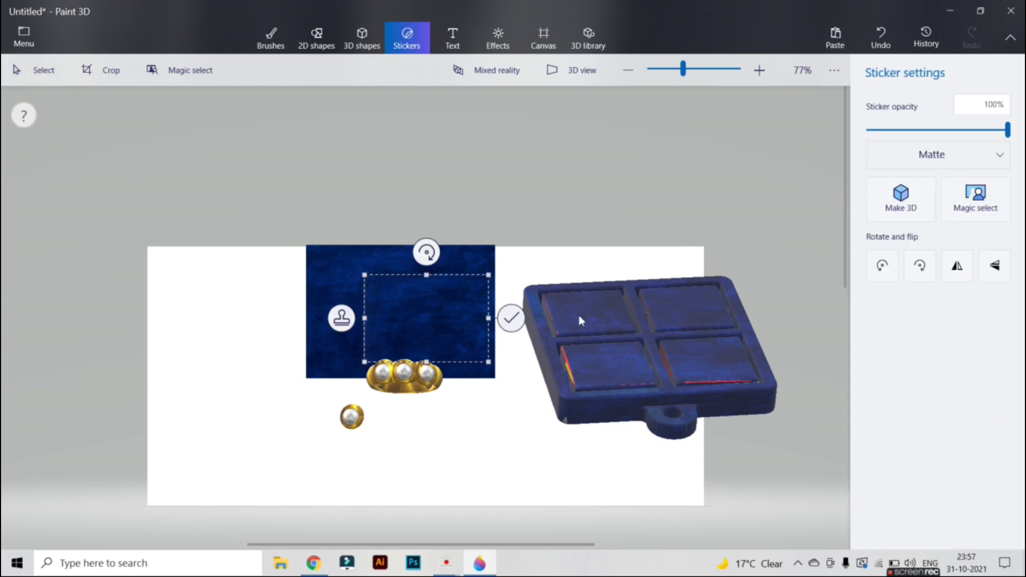
{"action": "left_click_drag", "start_coordinate": [414, 321], "coordinate": [379, 312]}
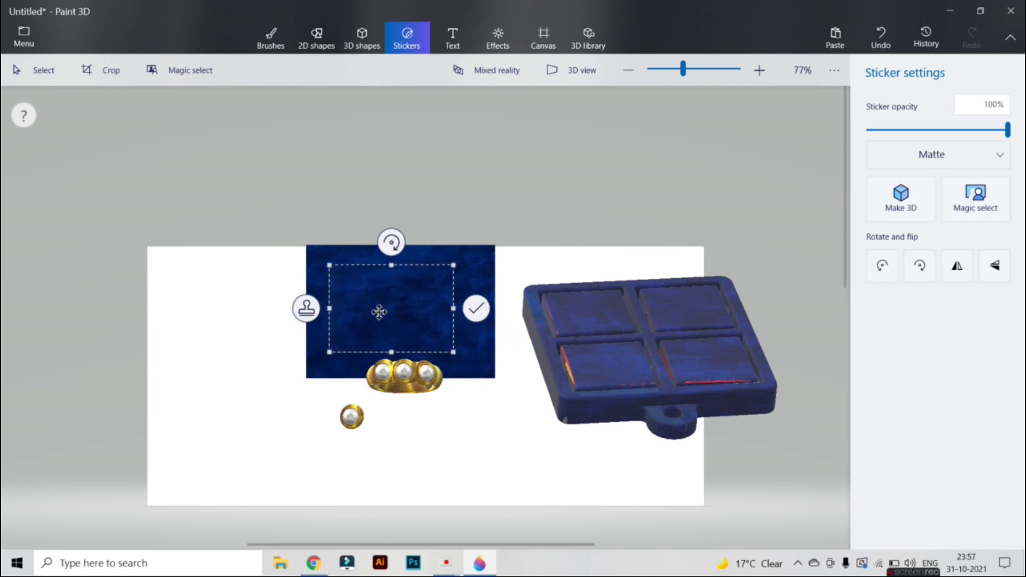
{"action": "key", "text": "ctrl+z"}
{"action": "key", "text": "ctrl+z"}
{"action": "key", "text": "ctrl+z"}
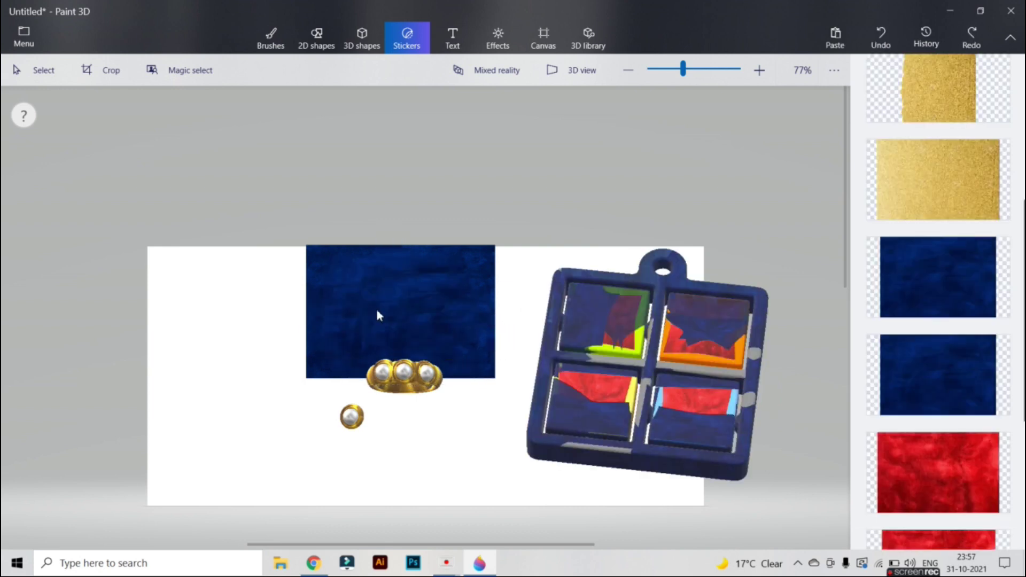
{"action": "key", "text": "ctrl+z"}
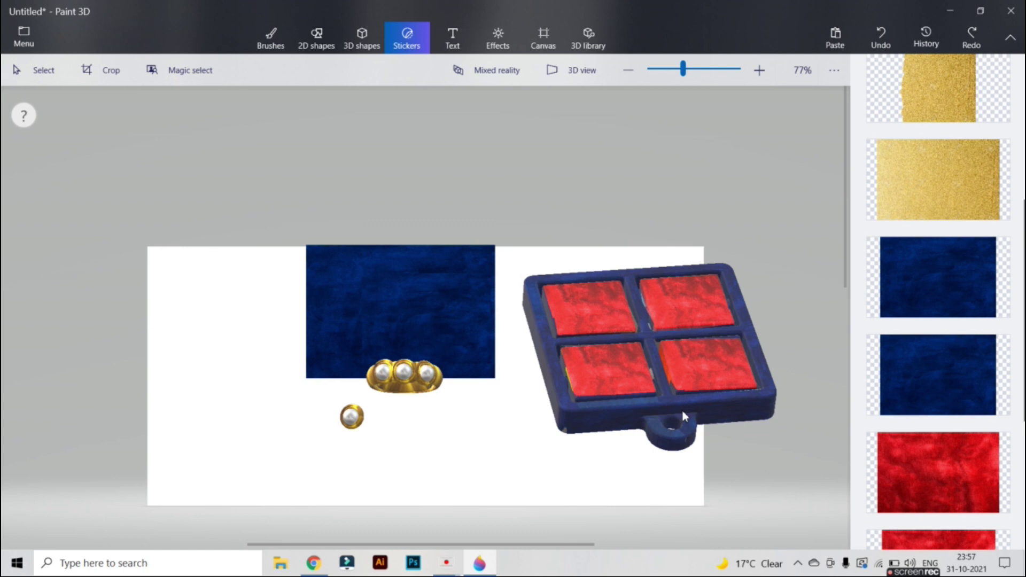
Apply a red velvet sticker to the frame's lower-left panel, narrowed and tilted to fit the panel.
{"action": "left_click", "coordinate": [905, 458]}
{"action": "left_click_drag", "start_coordinate": [418, 327], "coordinate": [618, 377]}
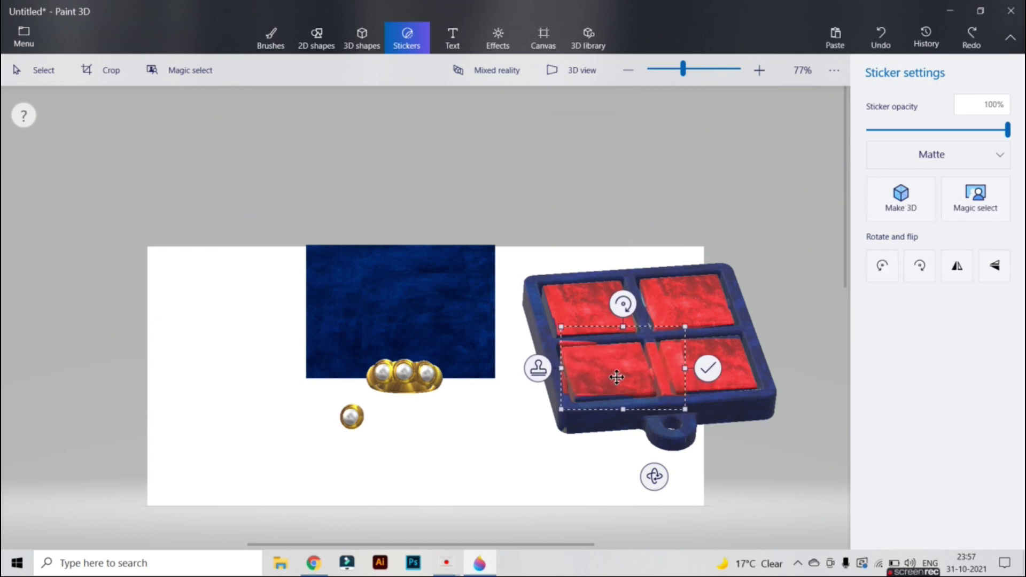
{"action": "left_click_drag", "start_coordinate": [685, 368], "coordinate": [648, 368]}
{"action": "left_click_drag", "start_coordinate": [609, 305], "coordinate": [599, 305]}
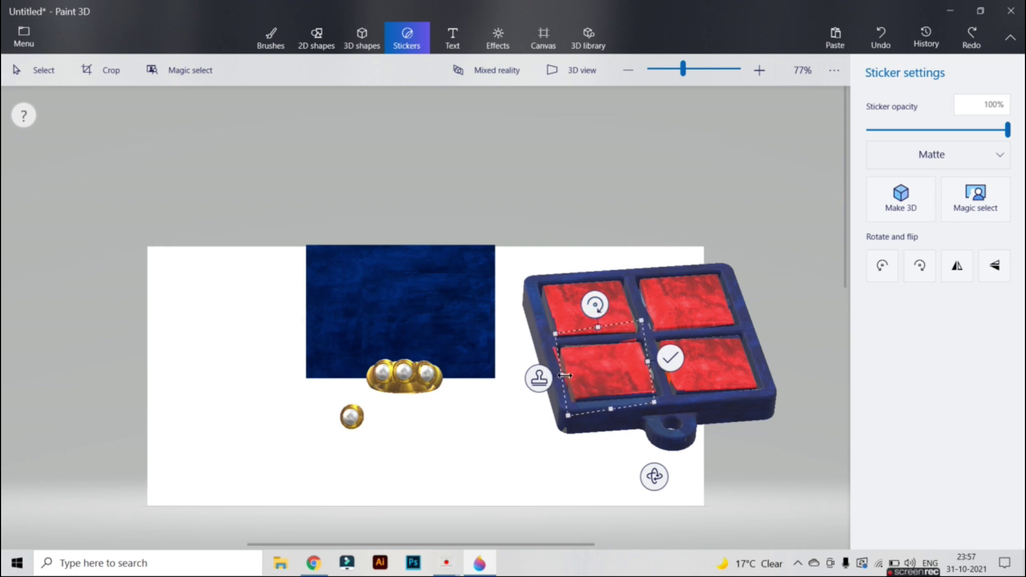
{"action": "left_click_drag", "start_coordinate": [565, 375], "coordinate": [568, 375]}
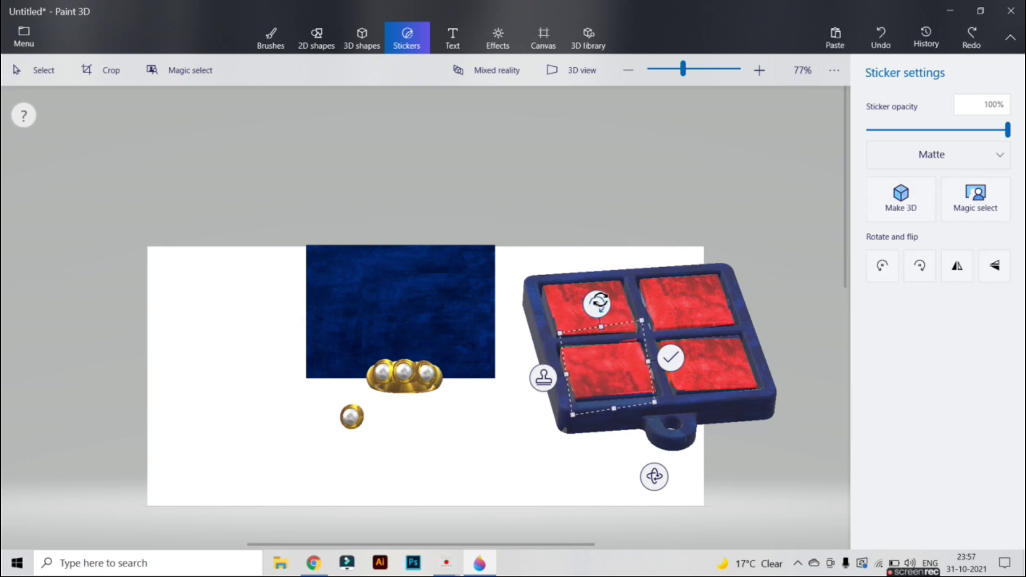
{"action": "left_click_drag", "start_coordinate": [600, 304], "coordinate": [604, 308]}
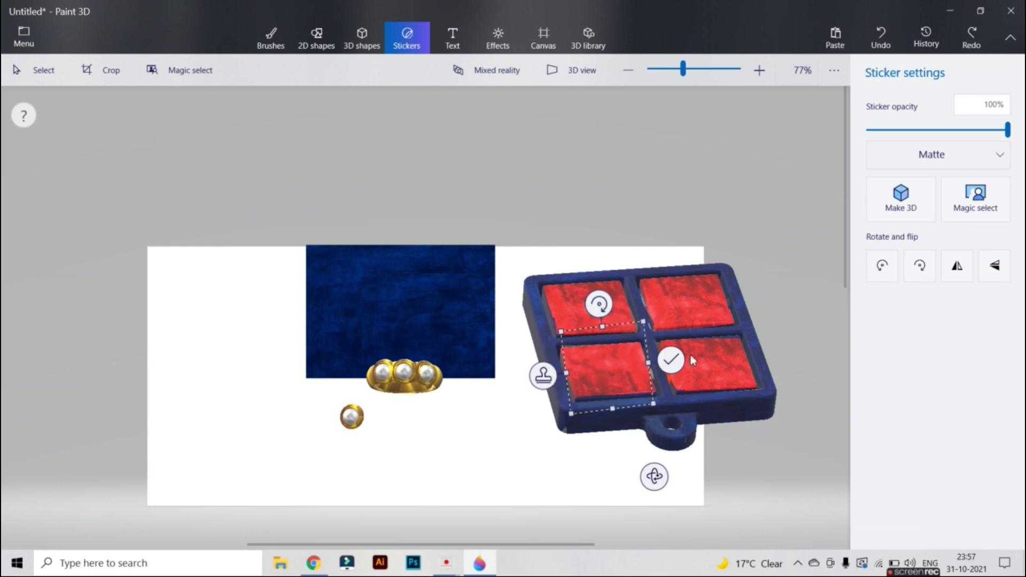
{"action": "left_click", "coordinate": [671, 361]}
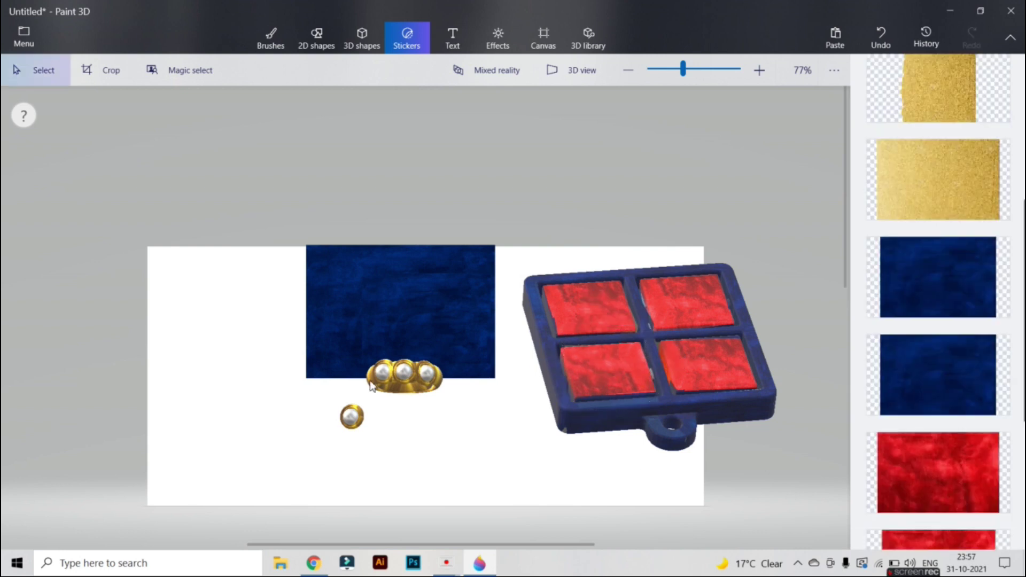
Move the pearl ring onto the lower-left red panel, tilt it upright and sink its lower half into the panel.
{"action": "left_click_drag", "start_coordinate": [374, 388], "coordinate": [666, 304]}
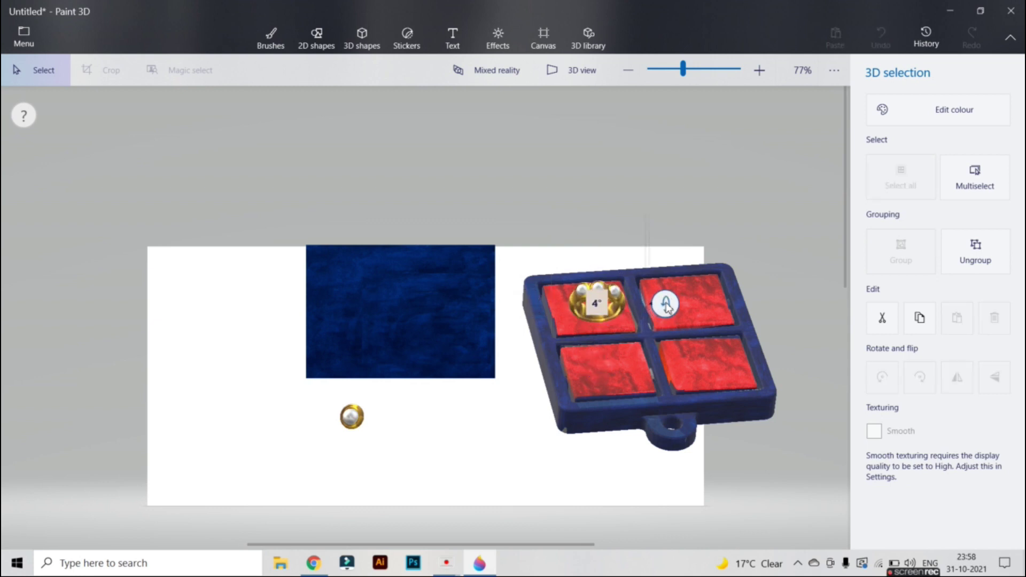
{"action": "left_click_drag", "start_coordinate": [533, 304], "coordinate": [559, 328]}
{"action": "left_click_drag", "start_coordinate": [619, 298], "coordinate": [616, 356]}
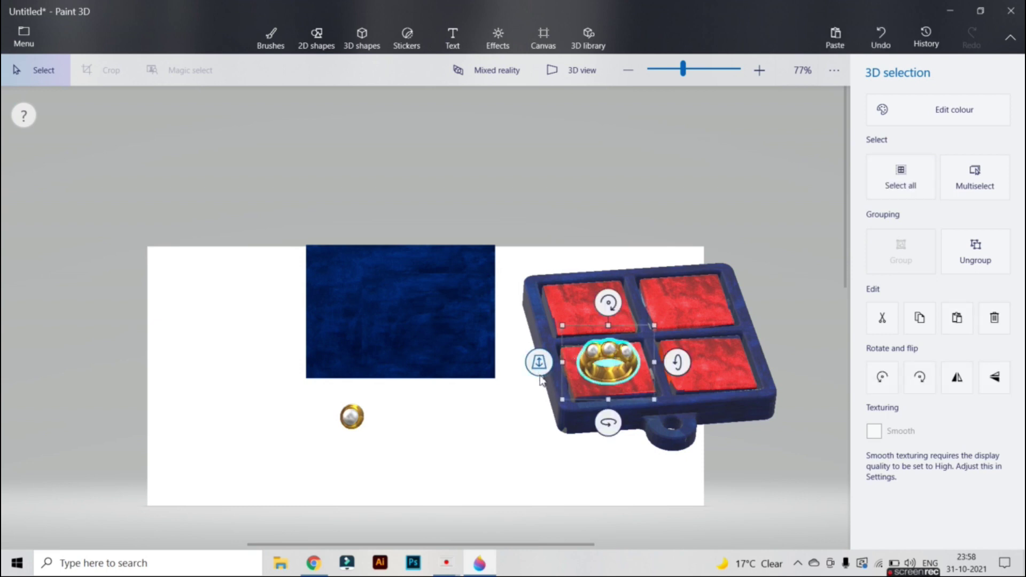
{"action": "left_click_drag", "start_coordinate": [539, 372], "coordinate": [524, 324]}
{"action": "left_click_drag", "start_coordinate": [595, 351], "coordinate": [601, 352]}
{"action": "left_click_drag", "start_coordinate": [669, 365], "coordinate": [675, 365]}
{"action": "left_click_drag", "start_coordinate": [615, 299], "coordinate": [607, 297]}
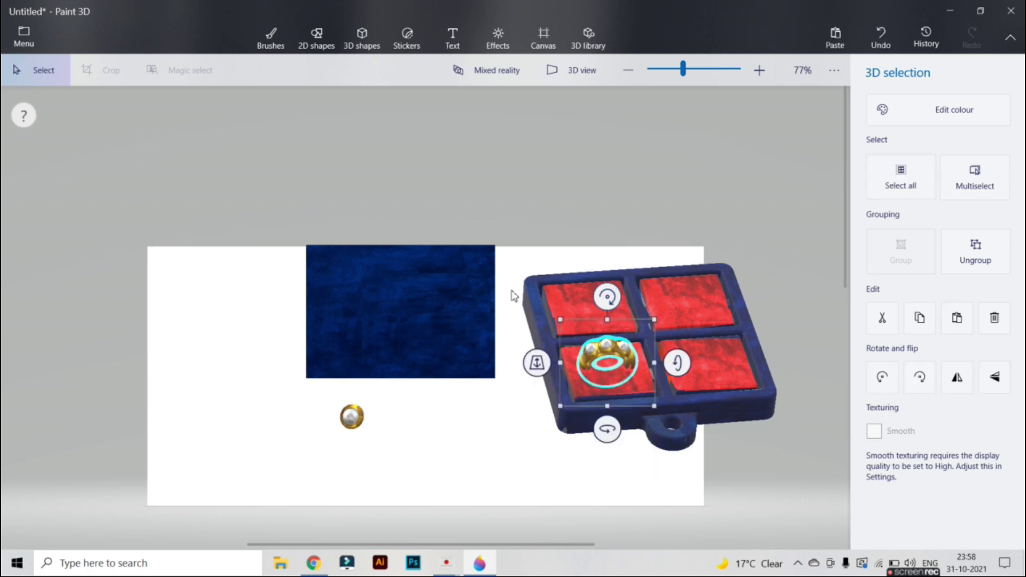
{"action": "left_click", "coordinate": [511, 291]}
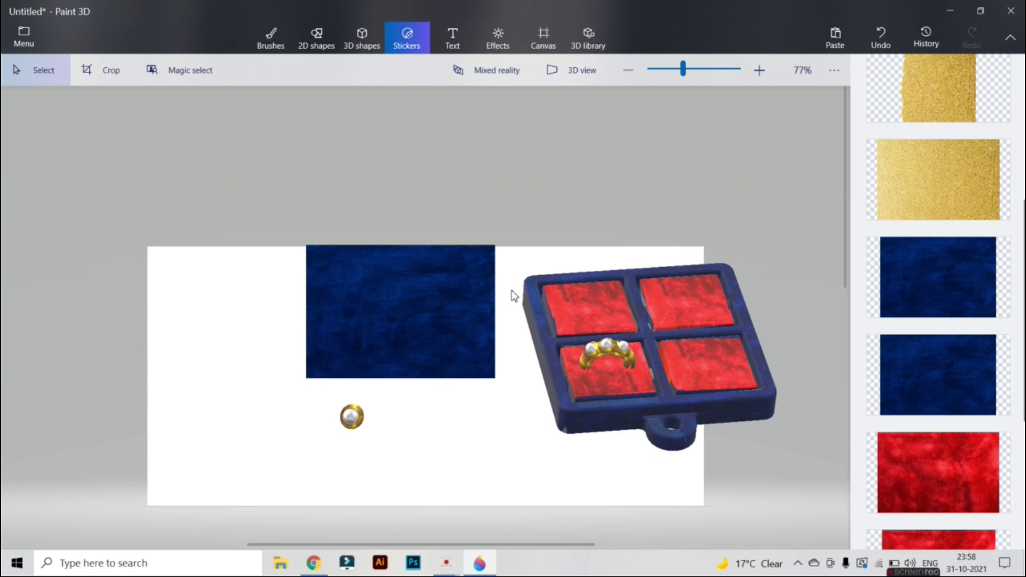
Separate the single pearl from its gold setting by moving it onto the blank canvas beside it.
{"action": "left_click", "coordinate": [353, 417]}
{"action": "left_click", "coordinate": [403, 293]}
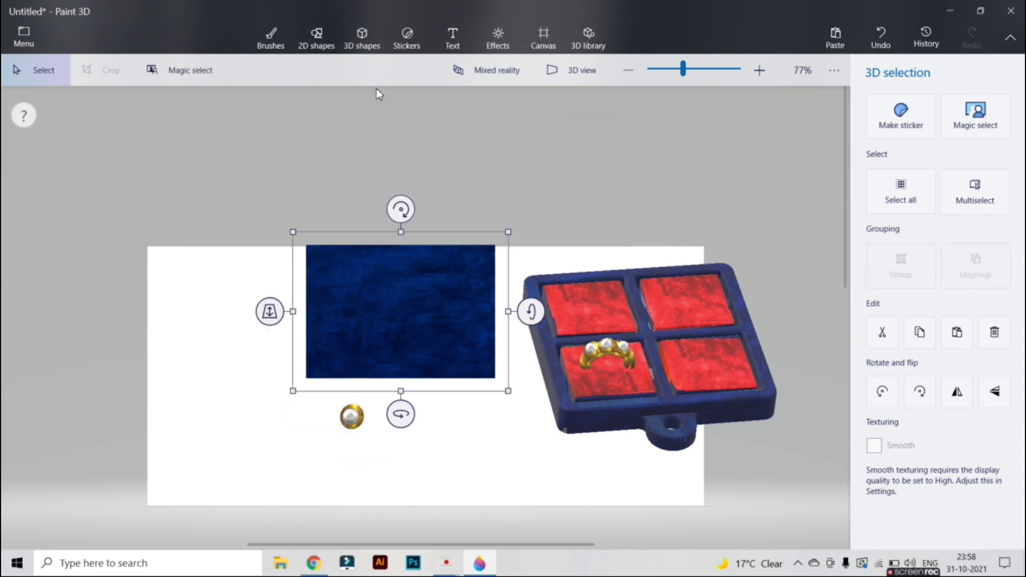
{"action": "left_click", "coordinate": [352, 420]}
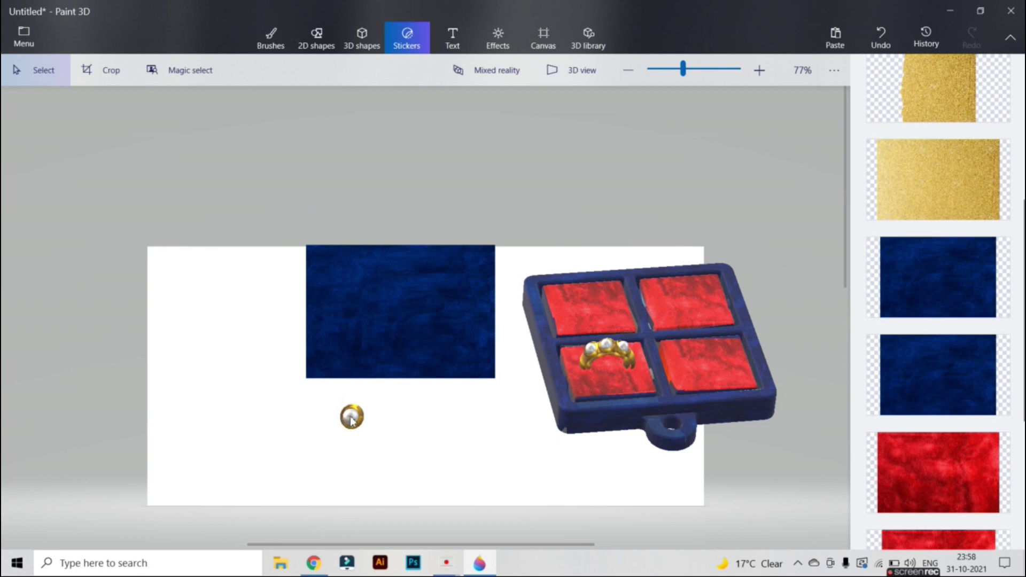
{"action": "left_click", "coordinate": [351, 420]}
{"action": "left_click_drag", "start_coordinate": [351, 419], "coordinate": [302, 424]}
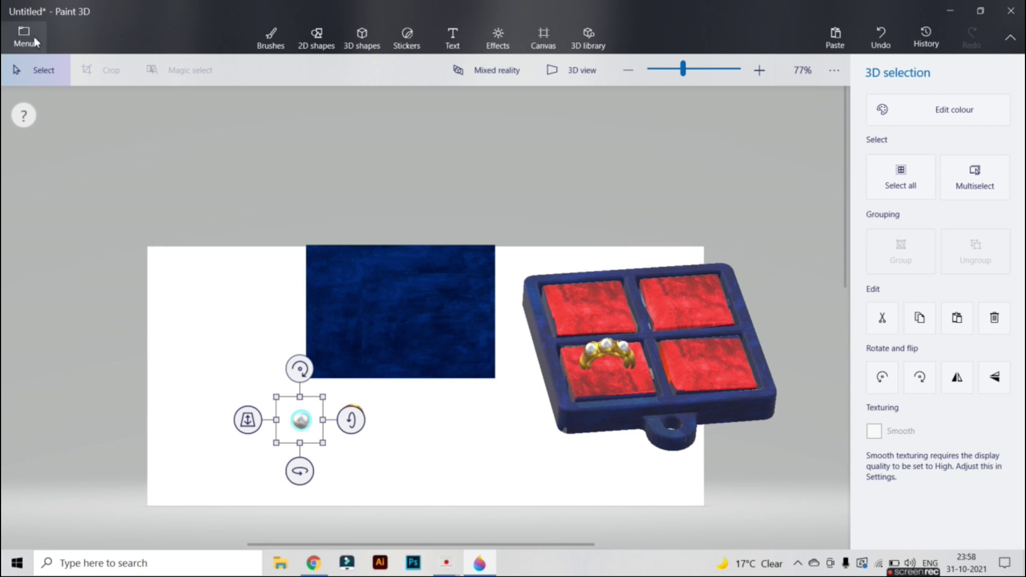
{"action": "left_click", "coordinate": [24, 37]}
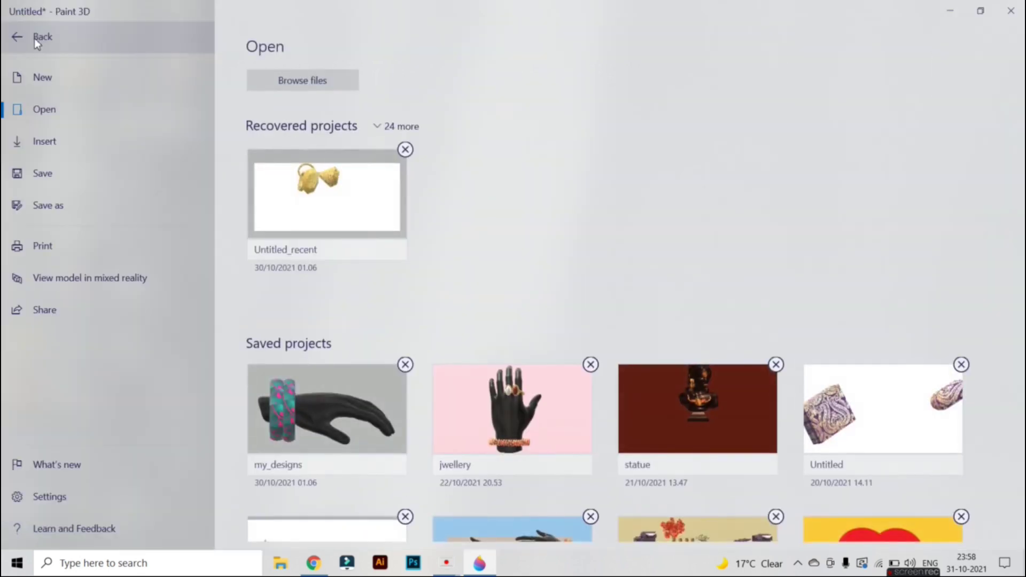
{"action": "left_click", "coordinate": [35, 39]}
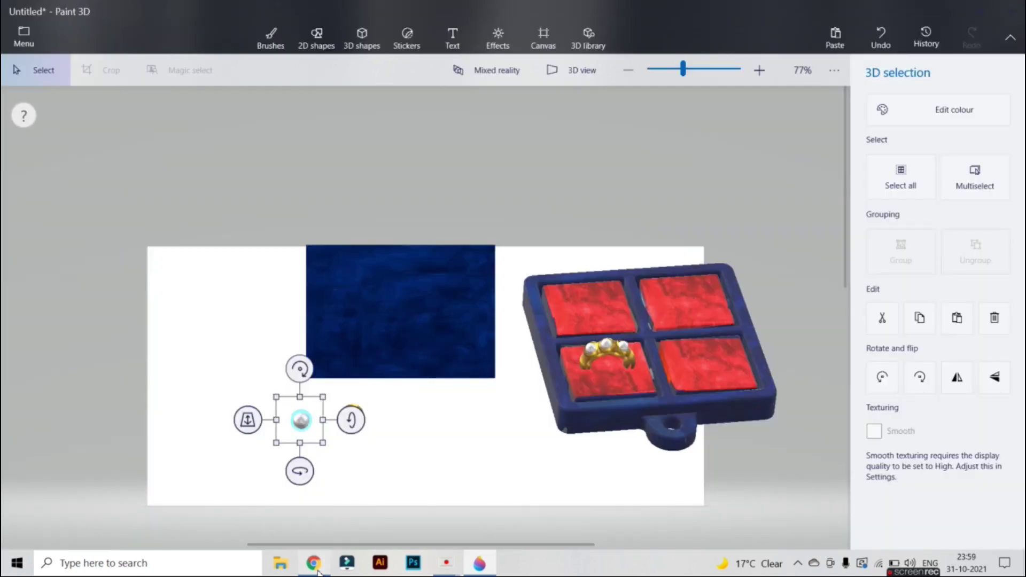
Switch to Chrome and search Google Images for "gold foil" in place of the previous query.
{"action": "left_click", "coordinate": [316, 567]}
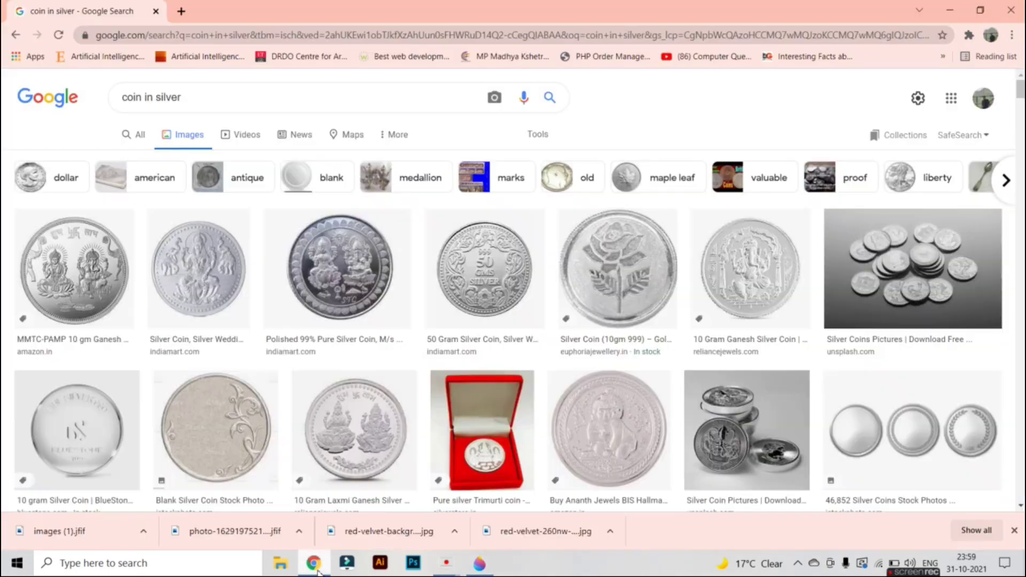
{"action": "left_click", "coordinate": [213, 104]}
{"action": "key", "text": "BackSpace"}
{"action": "key", "text": "BackSpace"}
{"action": "key", "text": "BackSpace"}
{"action": "key", "text": "BackSpace"}
{"action": "key", "text": "BackSpace"}
{"action": "key", "text": "BackSpace"}
{"action": "key", "text": "BackSpace"}
{"action": "key", "text": "BackSpace"}
{"action": "key", "text": "BackSpace"}
{"action": "key", "text": "BackSpace"}
{"action": "key", "text": "BackSpace"}
{"action": "key", "text": "BackSpace"}
{"action": "key", "text": "BackSpace"}
{"action": "key", "text": "BackSpace"}
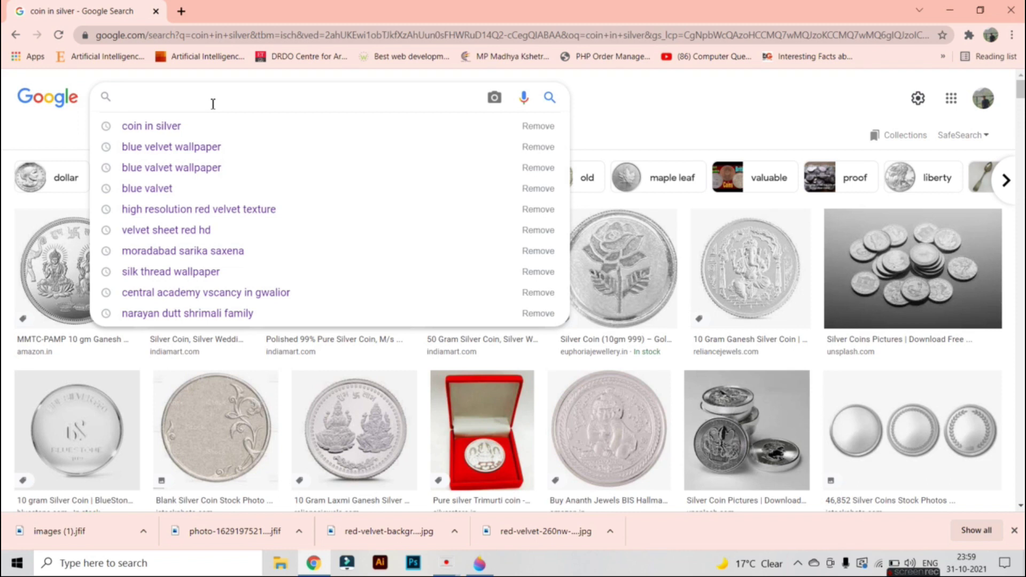
{"action": "type", "text": "gold"}
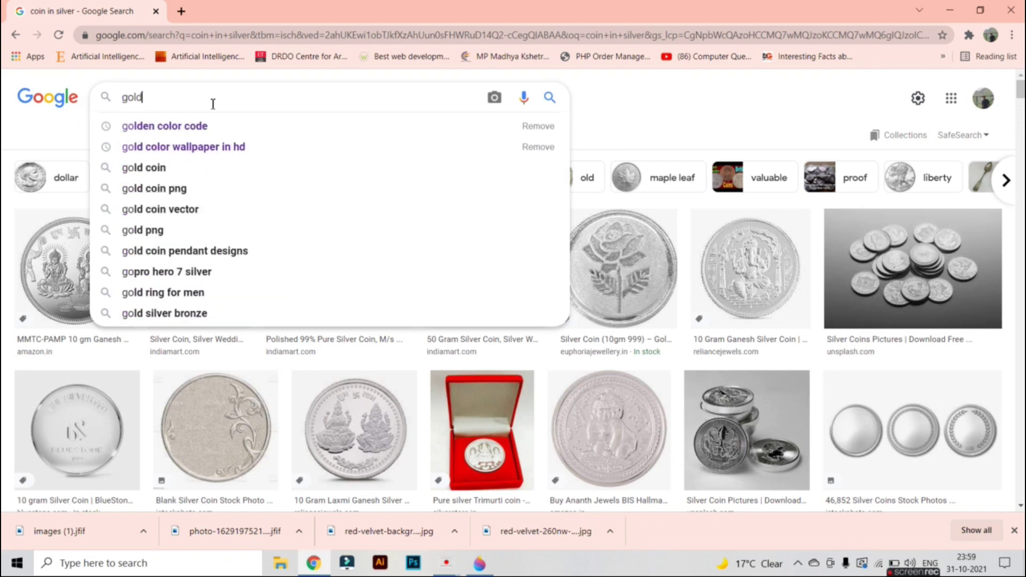
{"action": "type", "text": " foil"}
{"action": "key", "text": "Return"}
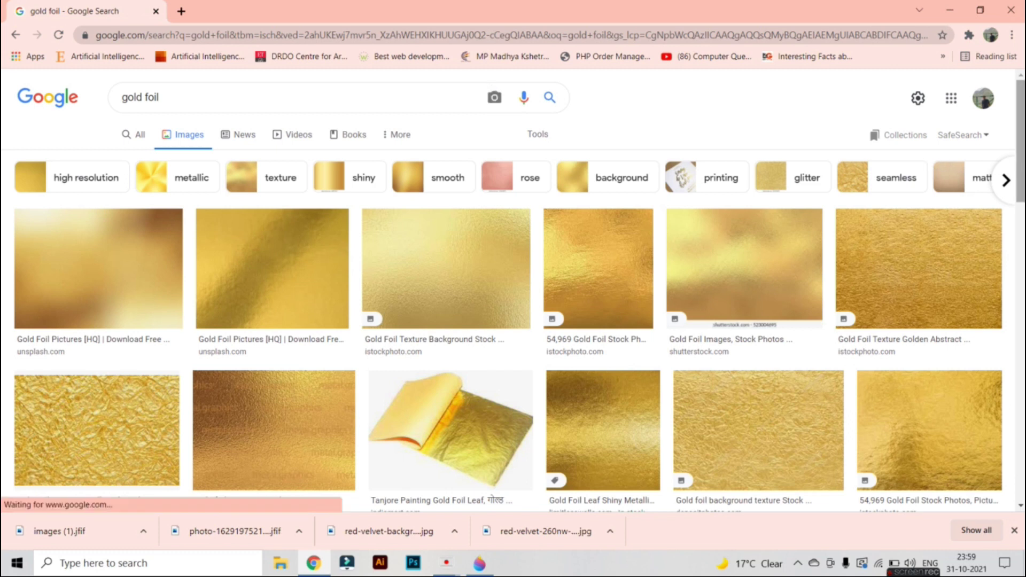
{"action": "scroll", "coordinate": [941, 158], "scroll_direction": "down", "scroll_amount": 1}
{"action": "scroll", "coordinate": [513, 303], "scroll_direction": "down", "scroll_amount": 5}
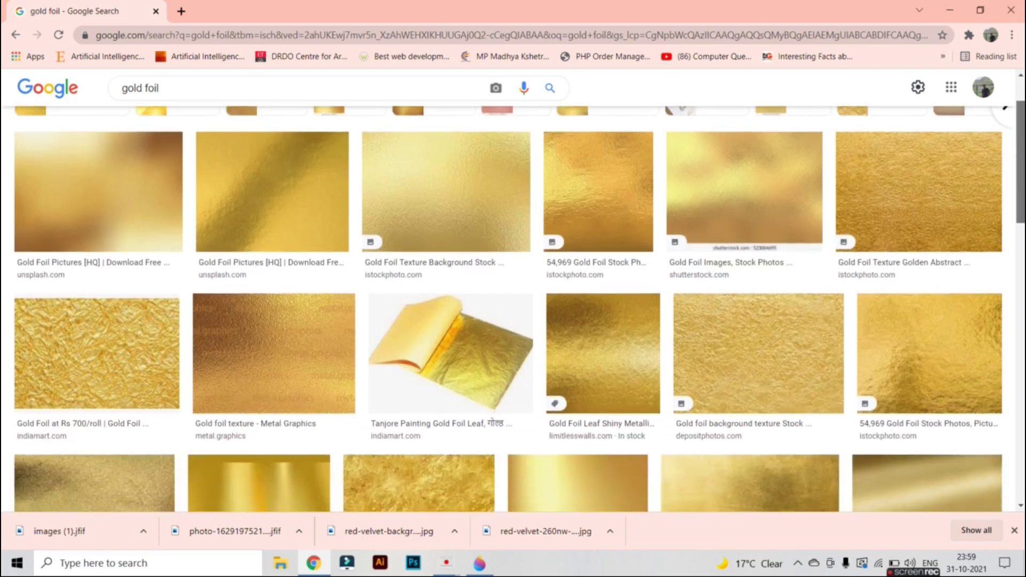
{"action": "scroll", "coordinate": [513, 309], "scroll_direction": "down", "scroll_amount": 5}
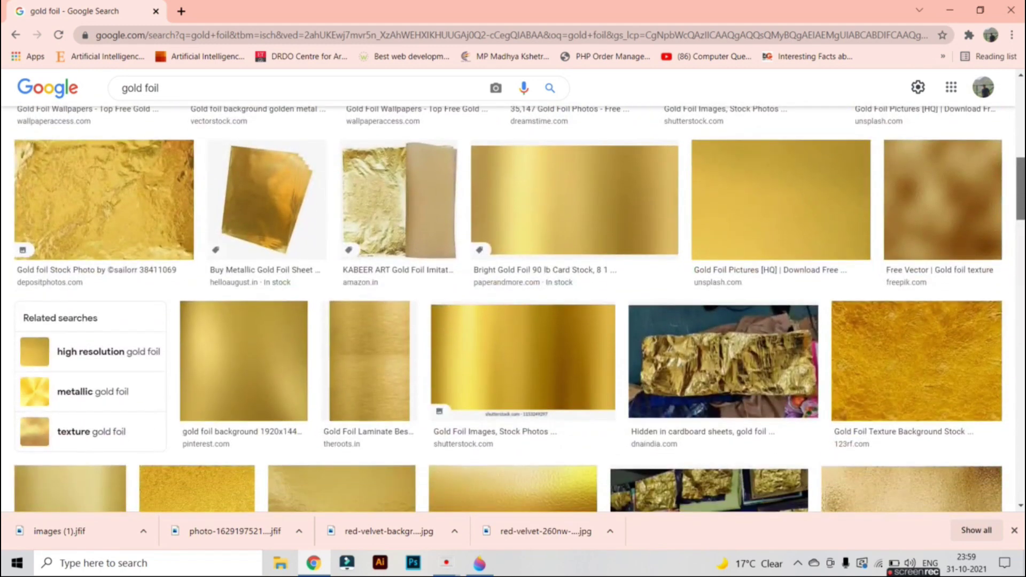
{"action": "scroll", "coordinate": [513, 308], "scroll_direction": "down", "scroll_amount": 10}
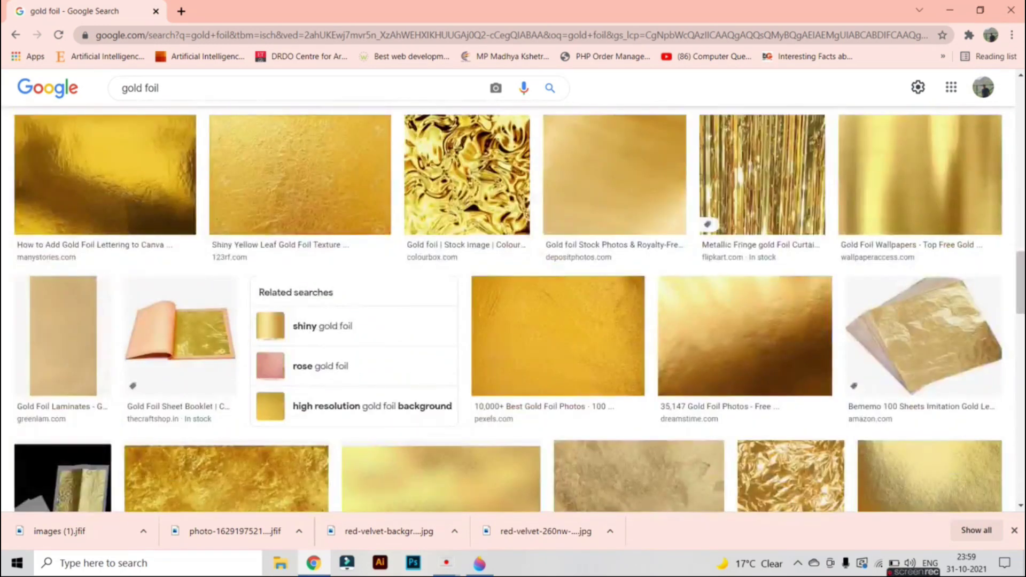
{"action": "scroll", "coordinate": [512, 309], "scroll_direction": "down", "scroll_amount": 5}
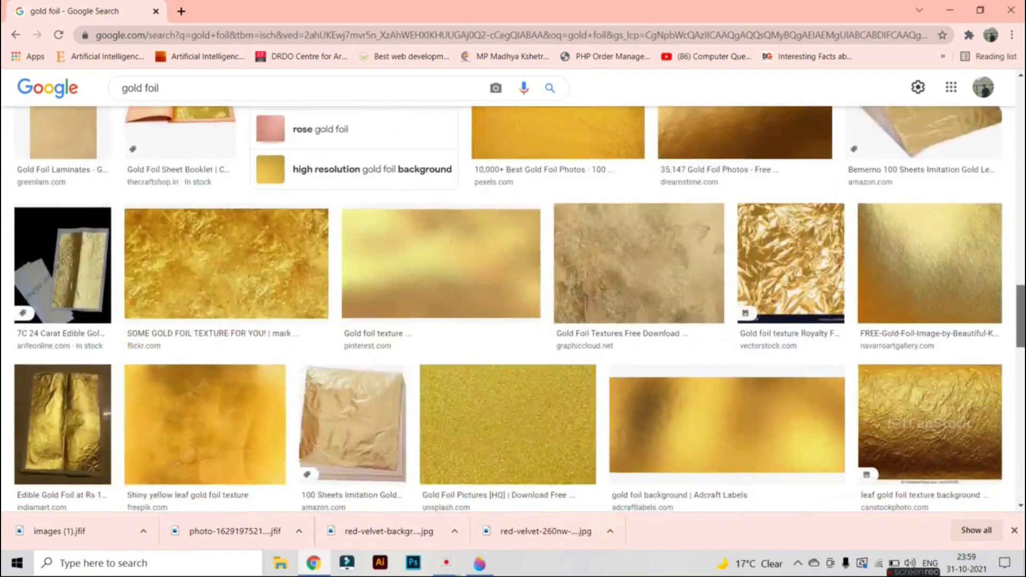
{"action": "scroll", "coordinate": [513, 308], "scroll_direction": "up", "scroll_amount": 20}
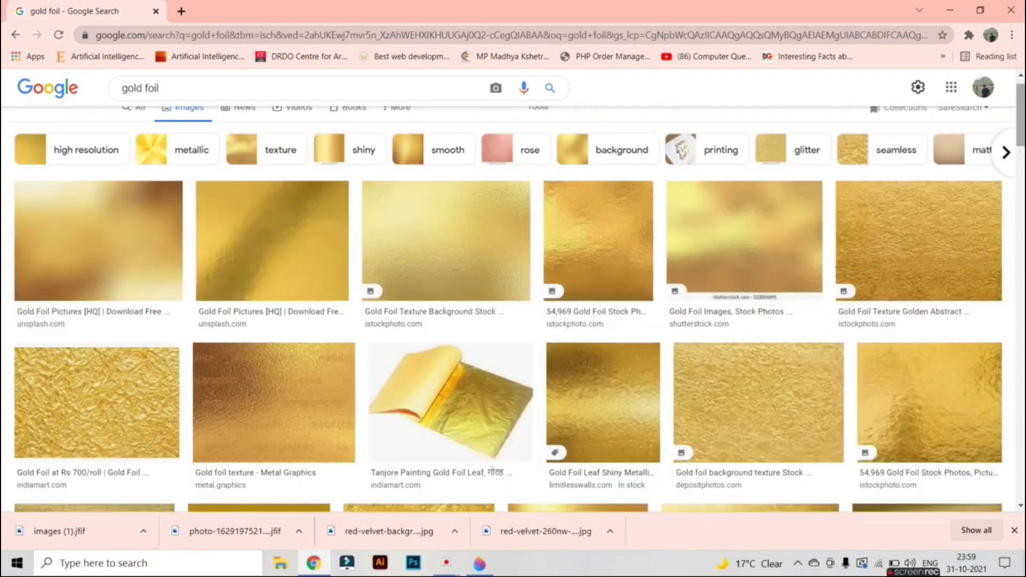
{"action": "left_click", "coordinate": [930, 253]}
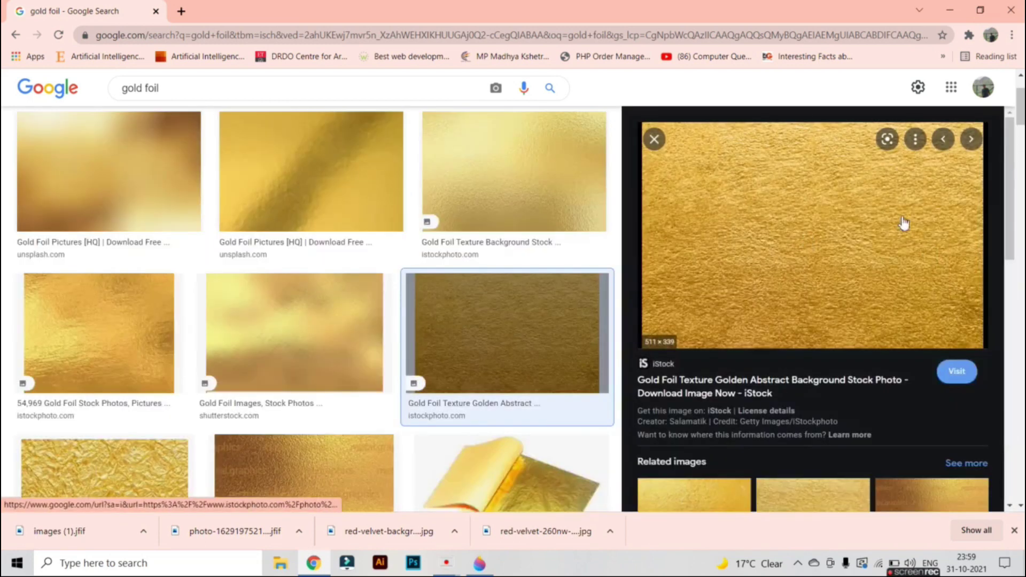
{"action": "right_click", "coordinate": [841, 195]}
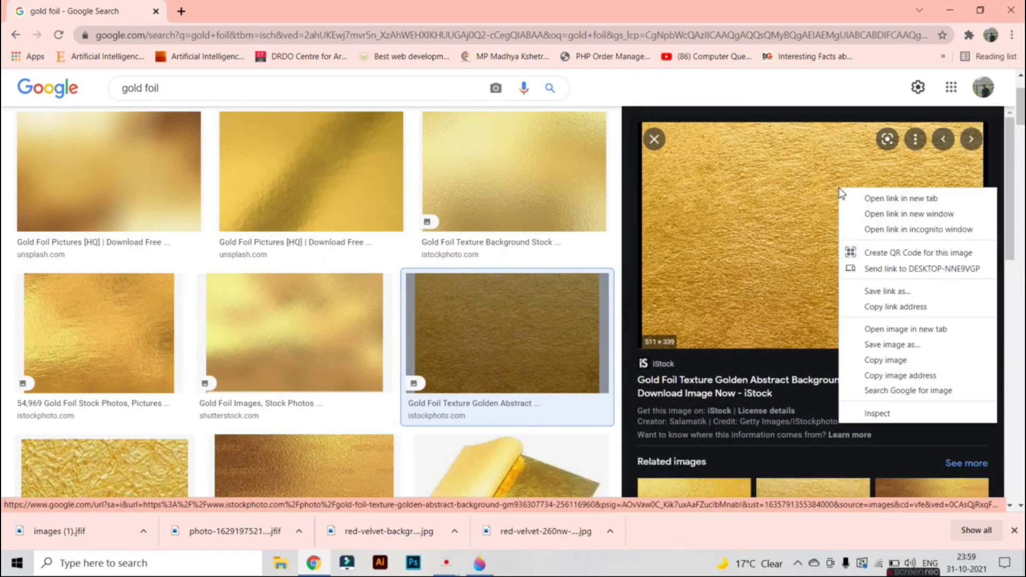
{"action": "left_click", "coordinate": [870, 346]}
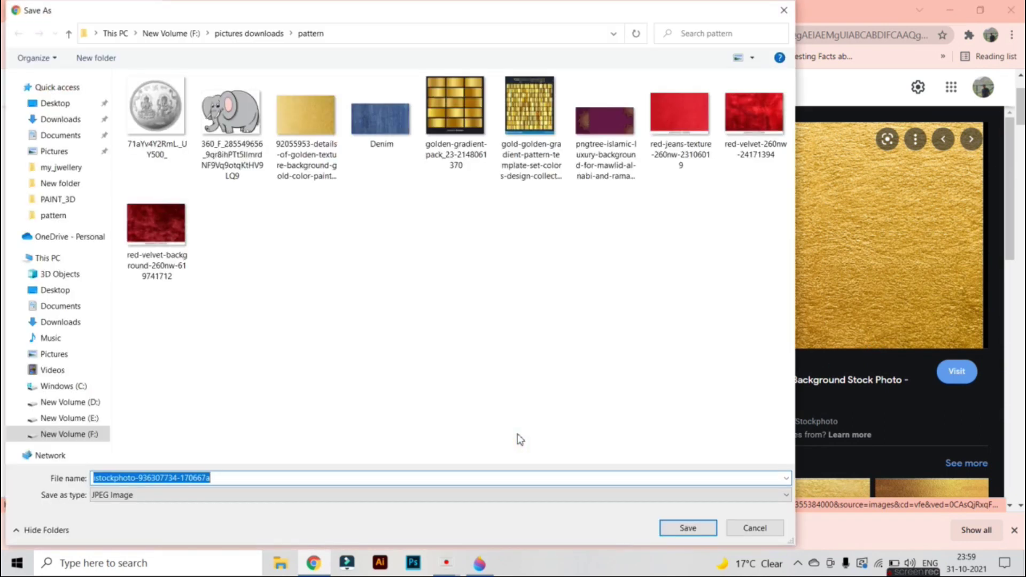
{"action": "left_click", "coordinate": [678, 524]}
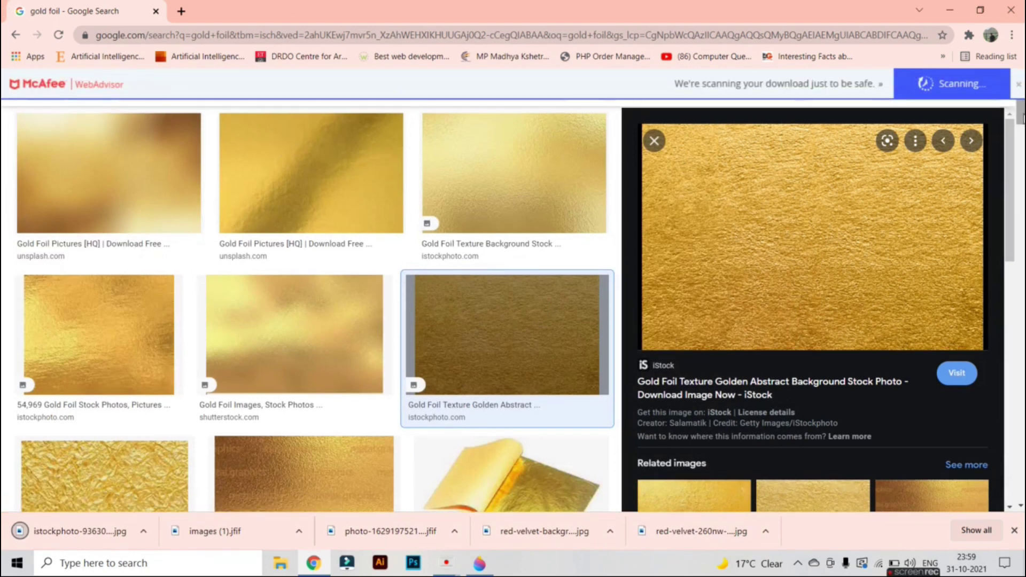
Replace the image search query with "silver foil background" and run it.
{"action": "scroll", "coordinate": [1021, 119], "scroll_direction": "up", "scroll_amount": 2}
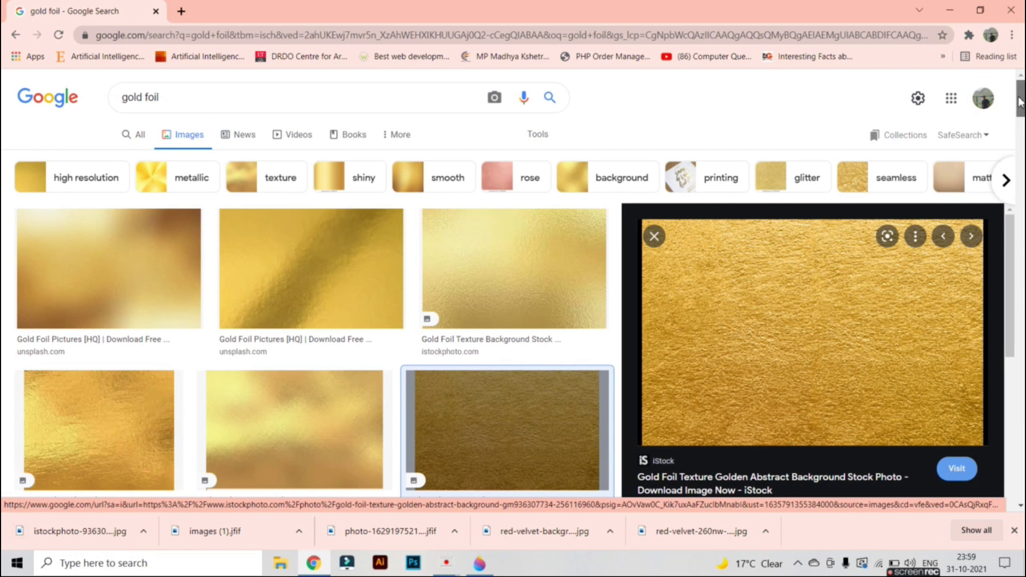
{"action": "left_click", "coordinate": [247, 107]}
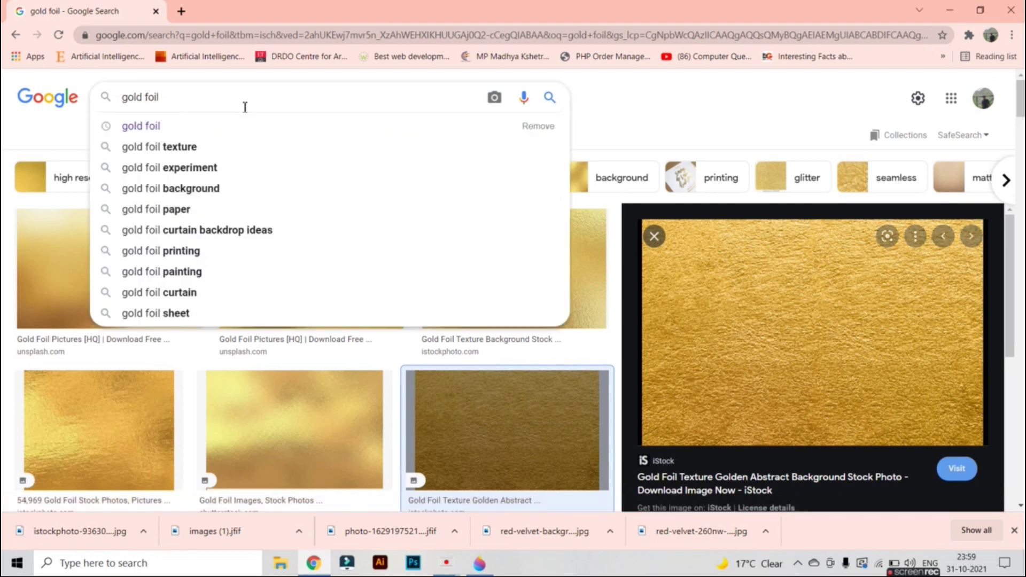
{"action": "key", "text": "BackSpace"}
{"action": "key", "text": "BackSpace"}
{"action": "key", "text": "BackSpace"}
{"action": "key", "text": "BackSpace"}
{"action": "key", "text": "BackSpace"}
{"action": "key", "text": "BackSpace"}
{"action": "key", "text": "BackSpace"}
{"action": "key", "text": "BackSpace"}
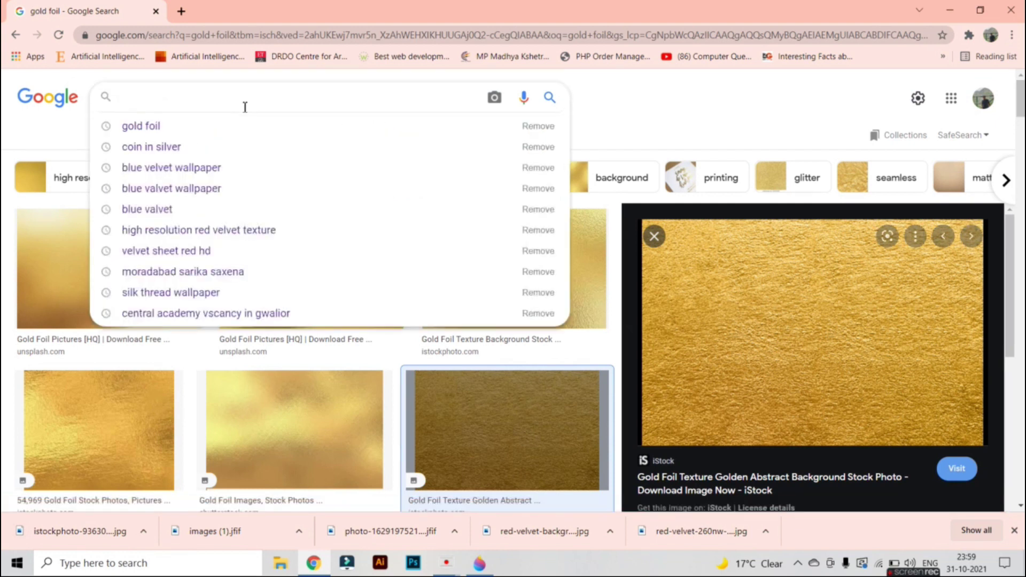
{"action": "type", "text": "silv"}
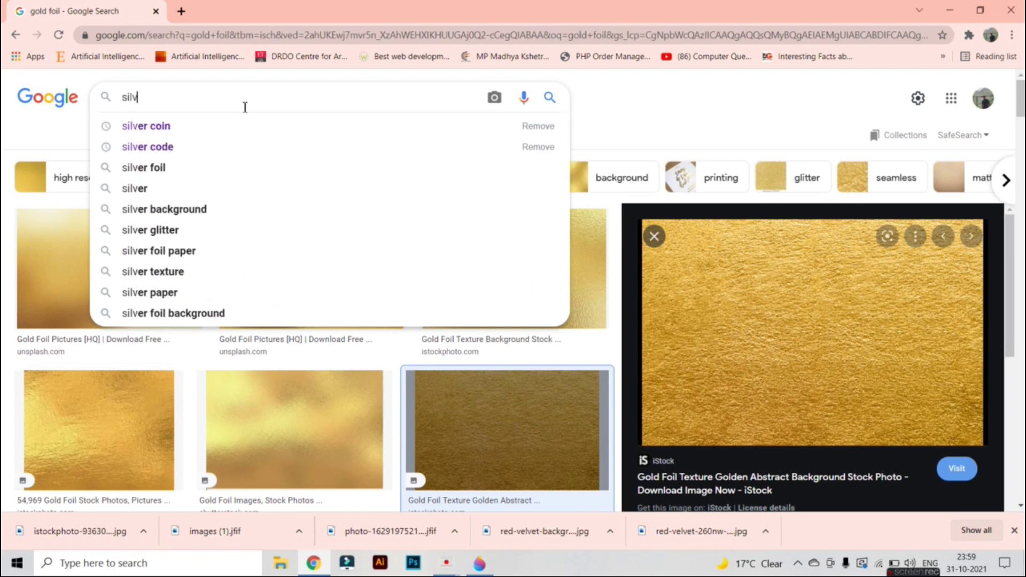
{"action": "type", "text": "er foil"}
{"action": "key", "text": "Down"}
{"action": "key", "text": "Down"}
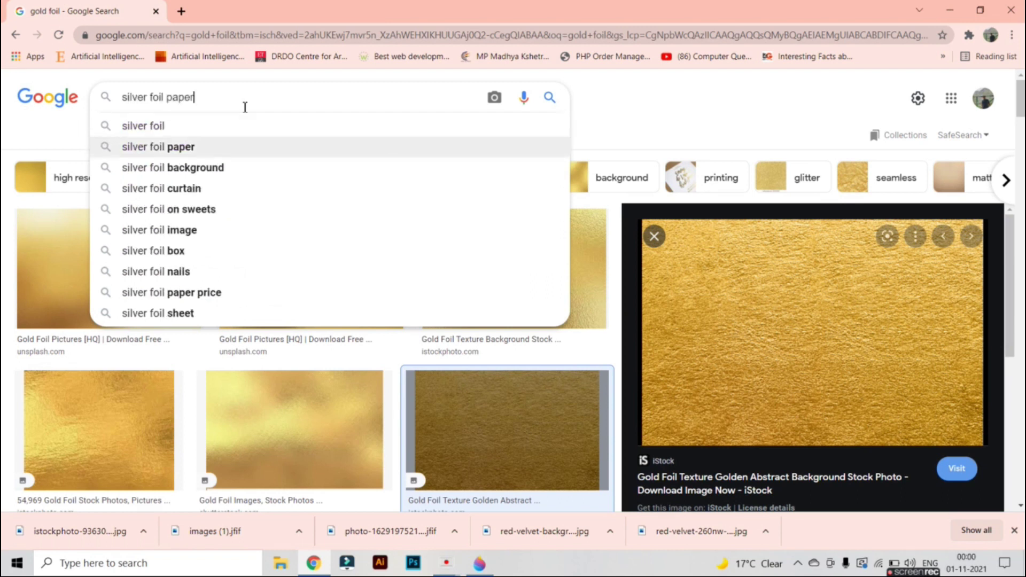
{"action": "key", "text": "Return"}
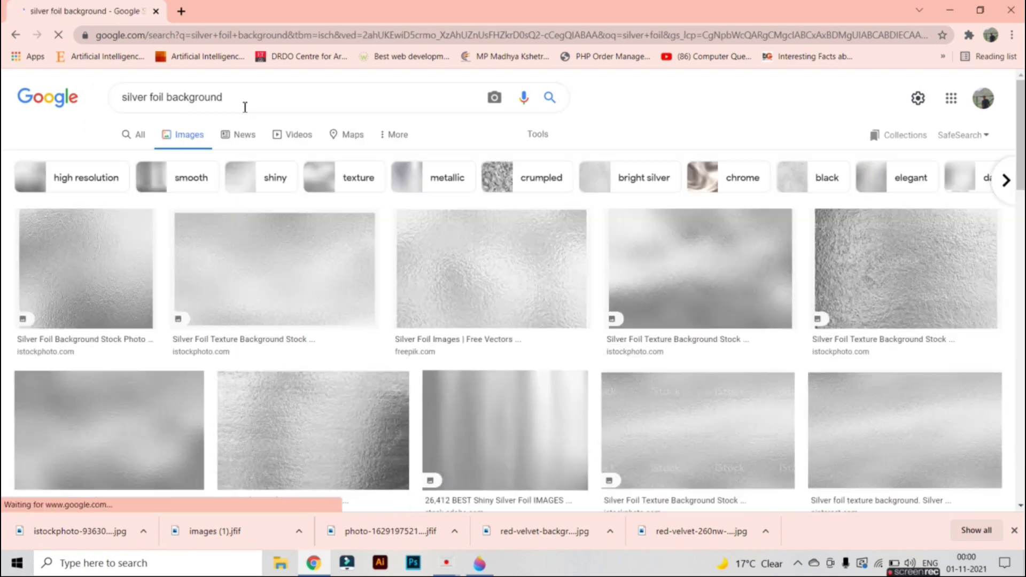
{"action": "scroll", "coordinate": [919, 197], "scroll_direction": "down", "scroll_amount": 2}
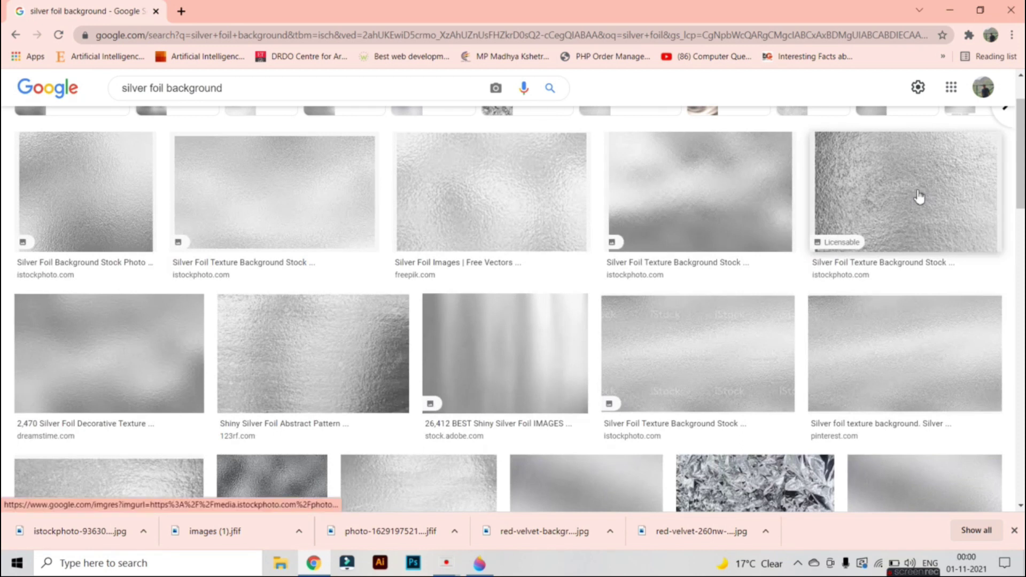
{"action": "left_click", "coordinate": [917, 192]}
{"action": "right_click", "coordinate": [766, 195]}
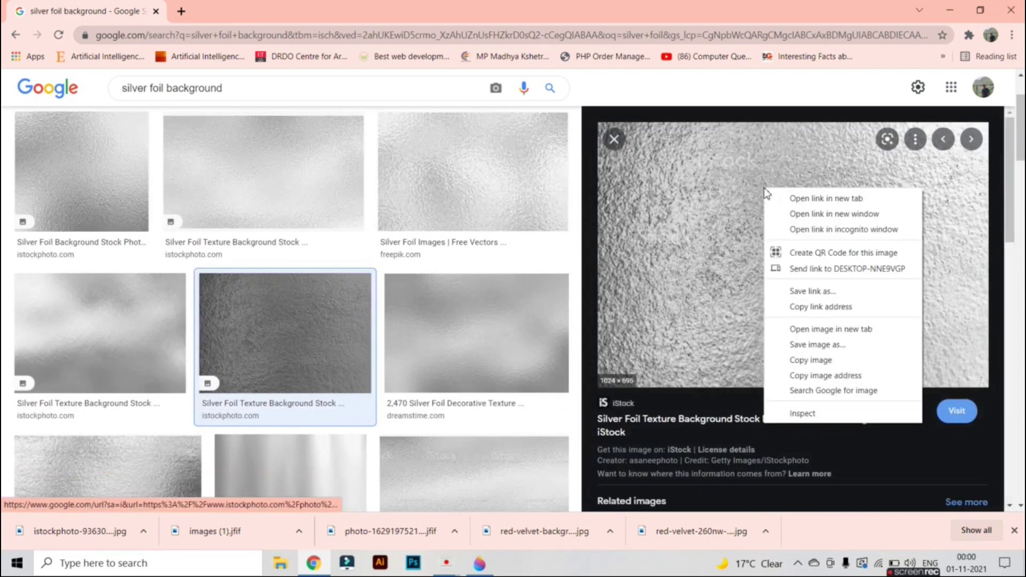
{"action": "left_click", "coordinate": [804, 347]}
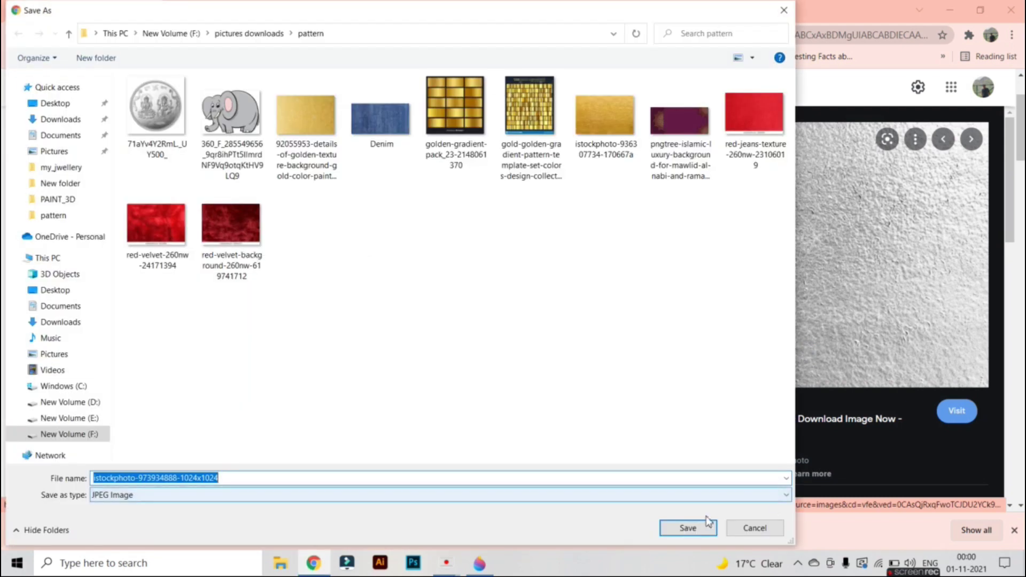
{"action": "left_click", "coordinate": [703, 527]}
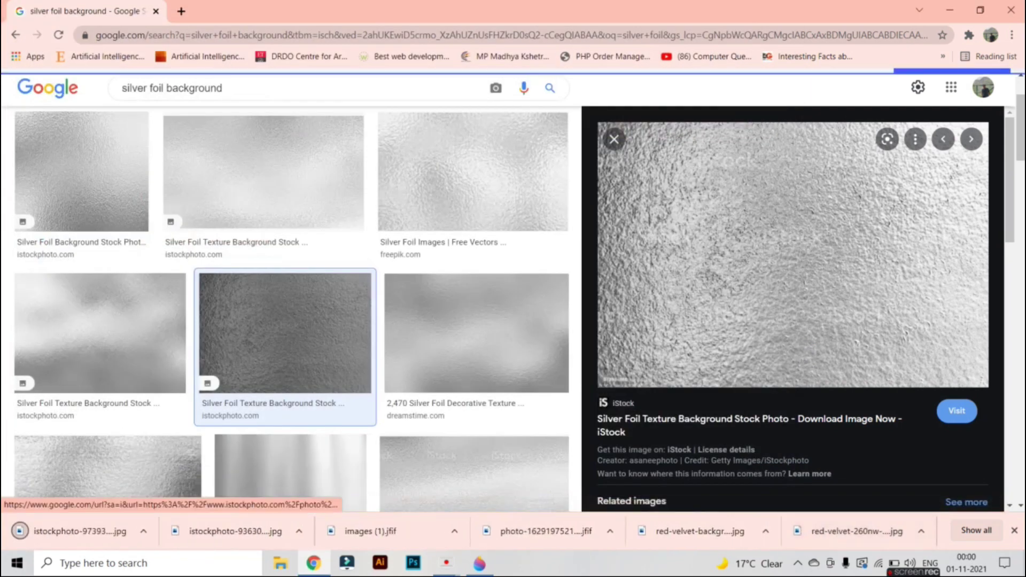
{"action": "scroll", "coordinate": [1011, 258], "scroll_direction": "down", "scroll_amount": 6}
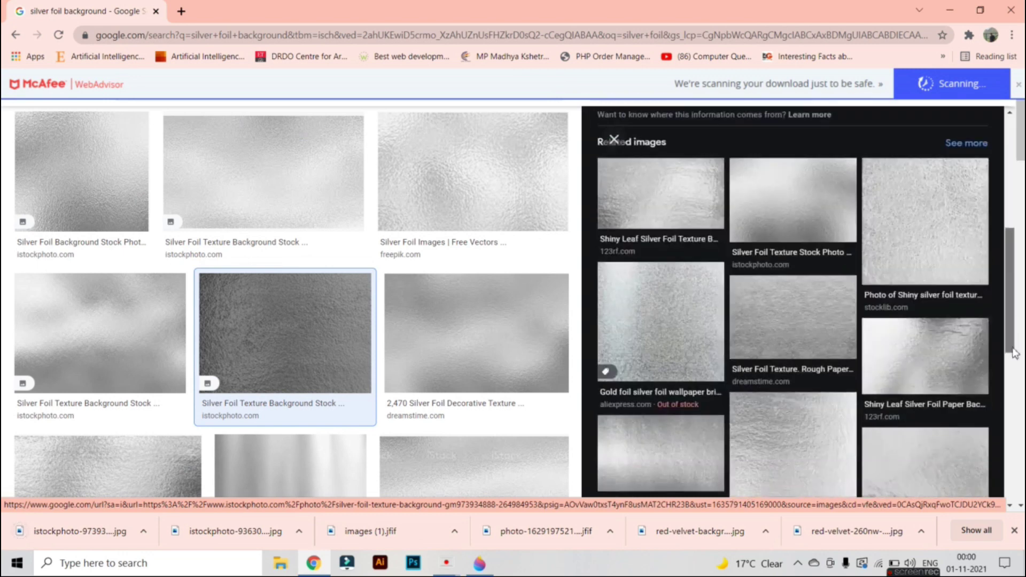
{"action": "scroll", "coordinate": [1016, 278], "scroll_direction": "up", "scroll_amount": 4}
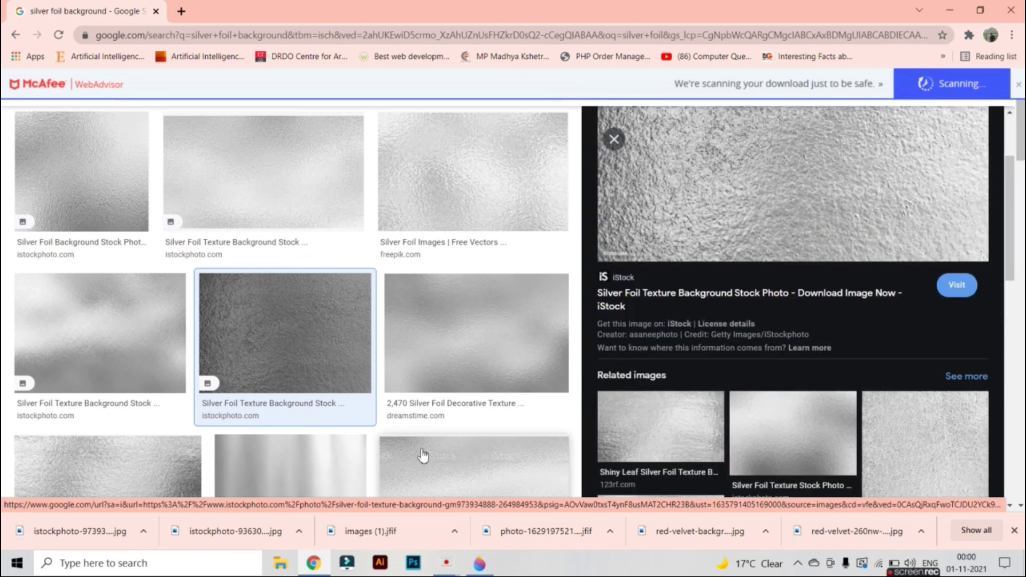
Switch back to Paint 3D and delete the blue velvet image from the canvas.
{"action": "left_click", "coordinate": [478, 570]}
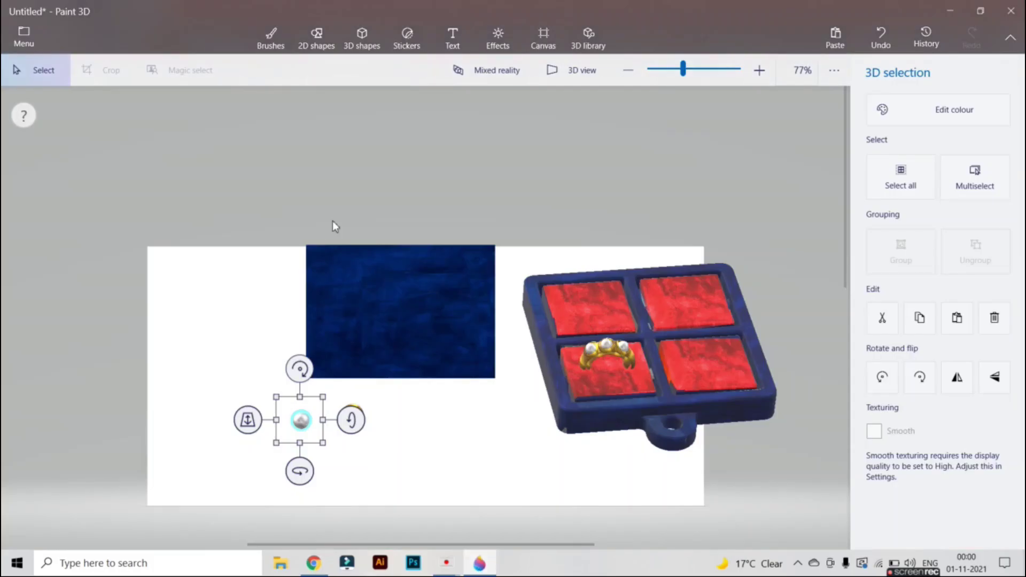
{"action": "left_click_drag", "start_coordinate": [276, 245], "coordinate": [502, 383]}
{"action": "key", "text": "Delete"}
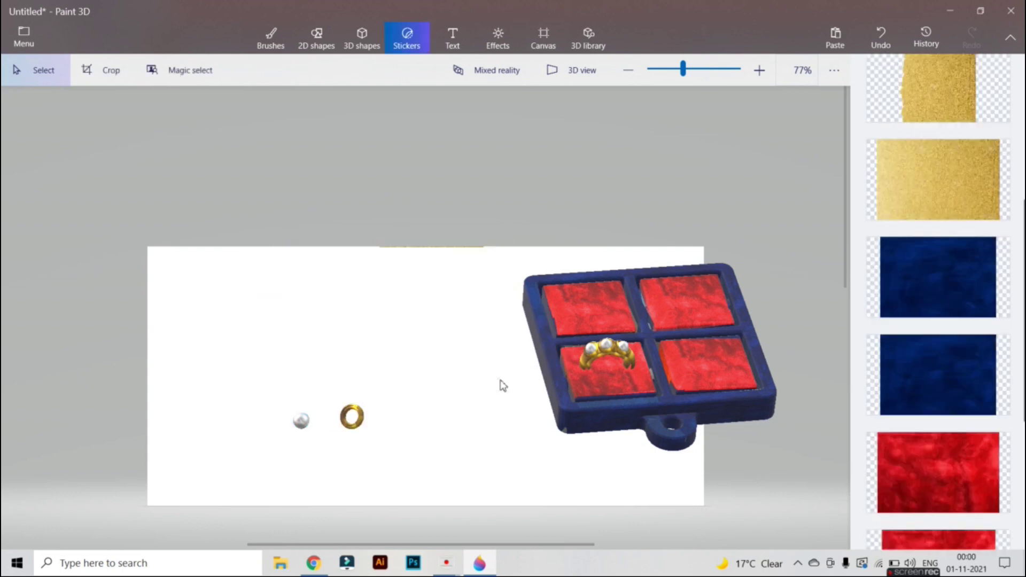
{"action": "left_click", "coordinate": [357, 428]}
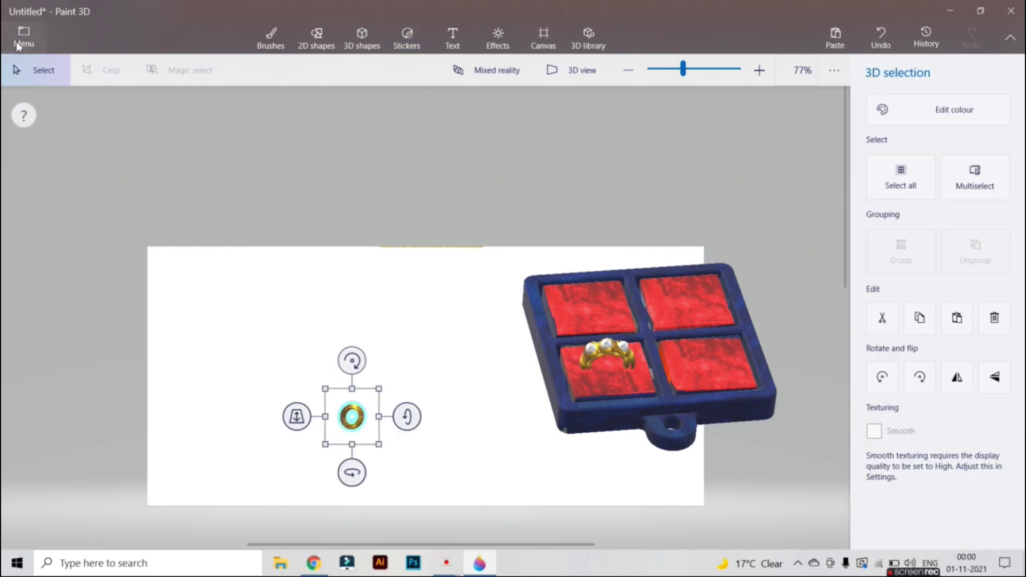
{"action": "left_click", "coordinate": [20, 45]}
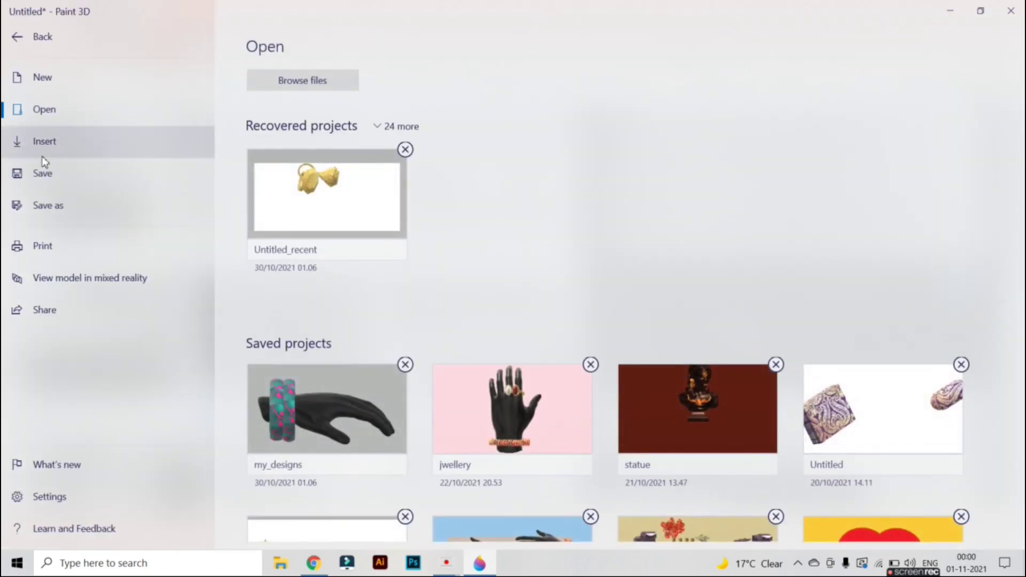
{"action": "left_click", "coordinate": [42, 156]}
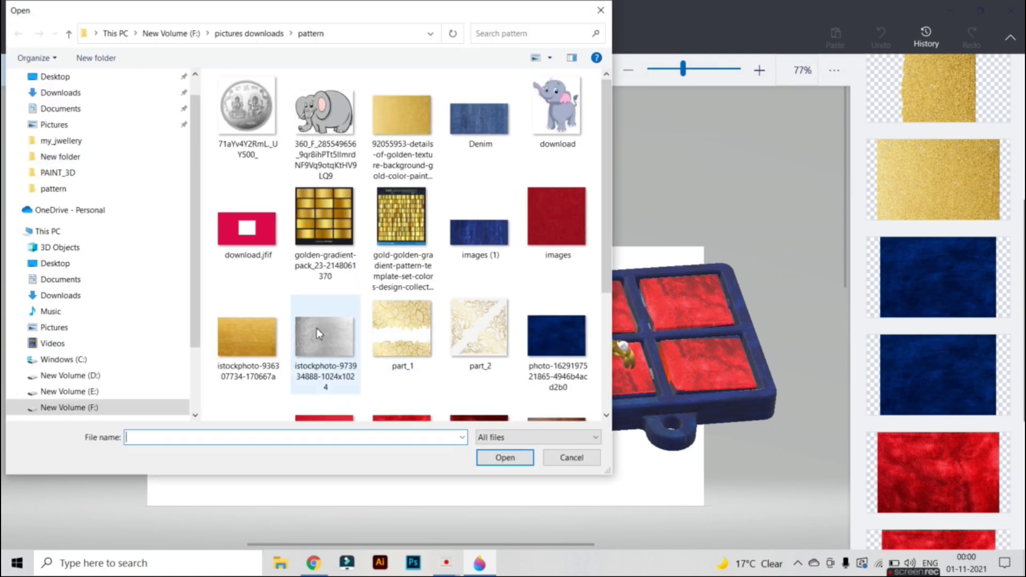
{"action": "left_click", "coordinate": [277, 343]}
{"action": "double_click", "coordinate": [277, 343]}
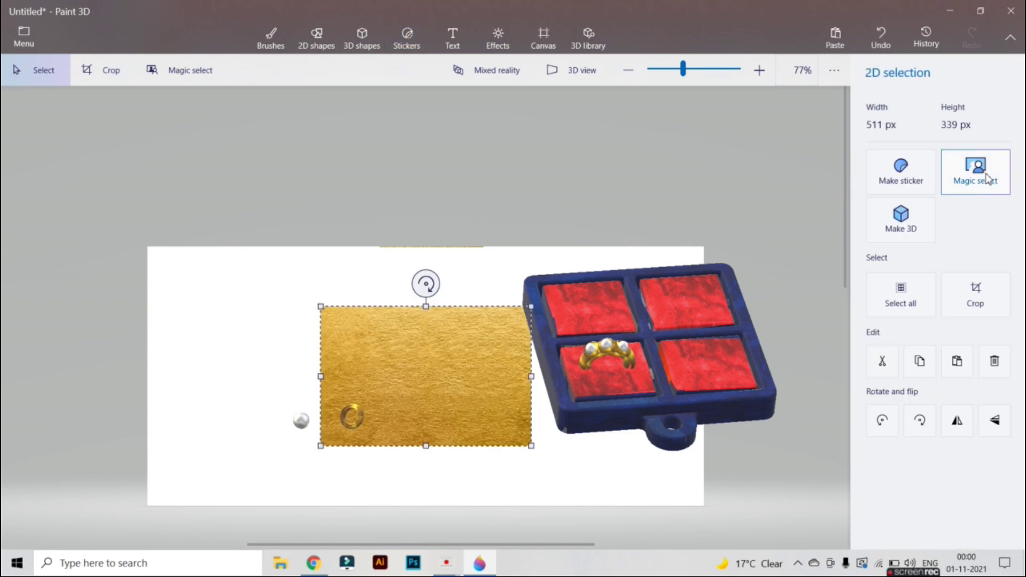
Cut out the whole gold foil image with Magic select and move the cutout upward, clear of the pearl and gold ring.
{"action": "left_click", "coordinate": [998, 161]}
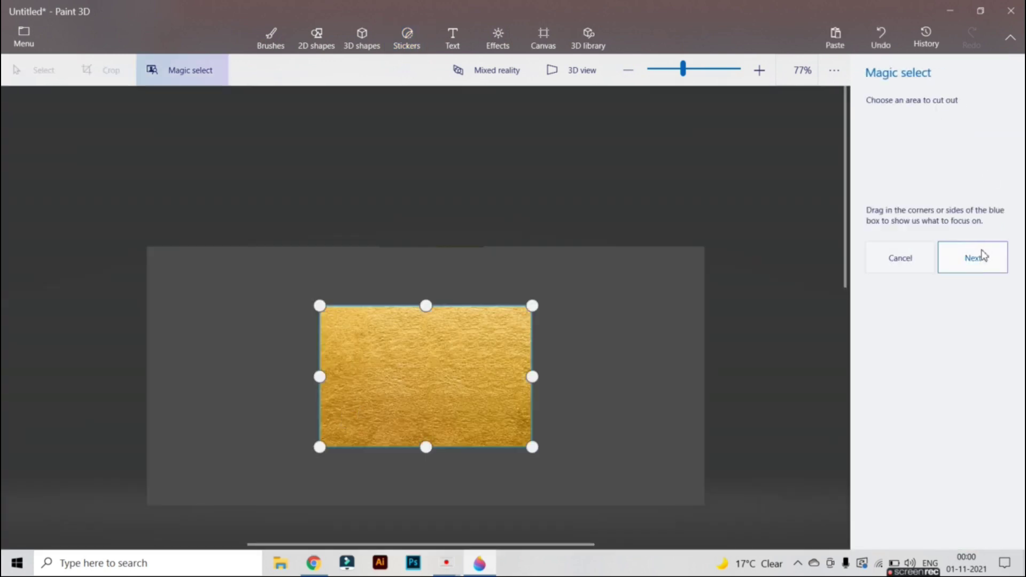
{"action": "left_click", "coordinate": [983, 257]}
{"action": "left_click", "coordinate": [989, 389]}
{"action": "left_click_drag", "start_coordinate": [468, 397], "coordinate": [441, 346]}
Run Magic select on the gold foil cutout again, keeping its full area, and shift the piece slightly up and left.
{"action": "left_click", "coordinate": [990, 118]}
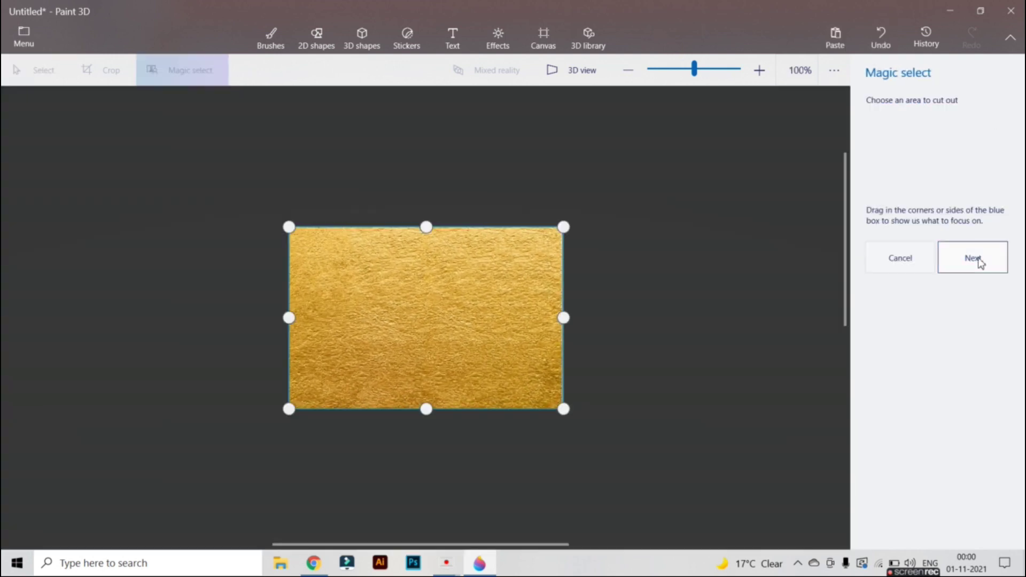
{"action": "left_click", "coordinate": [981, 263]}
{"action": "left_click", "coordinate": [973, 377]}
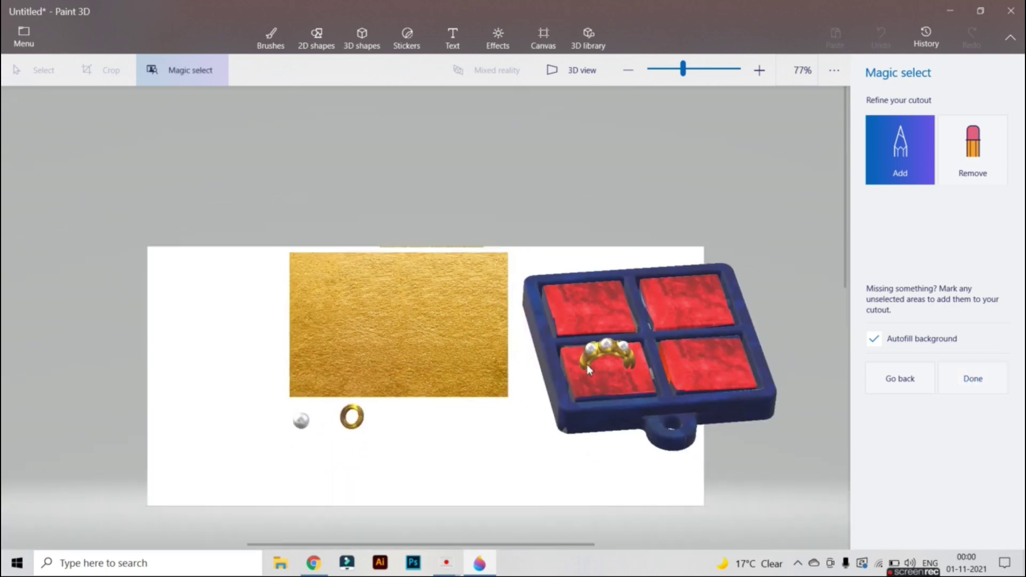
{"action": "mouse_move", "coordinate": [425, 332]}
{"action": "left_mouse_down"}
{"action": "mouse_move", "coordinate": [419, 364]}
{"action": "mouse_move", "coordinate": [419, 331]}
{"action": "mouse_move", "coordinate": [408, 328]}
{"action": "left_mouse_up"}
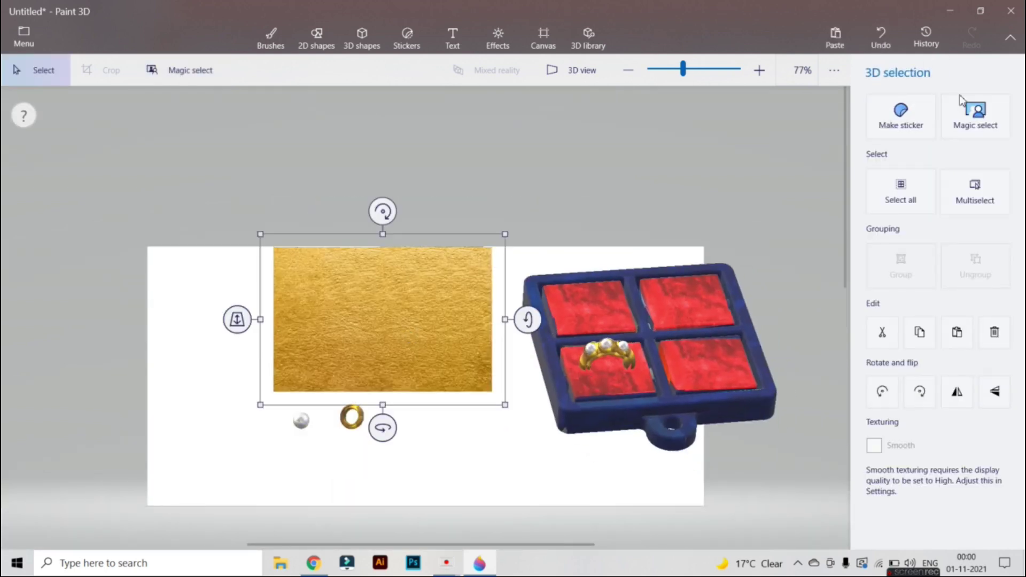
Convert the gold foil cutout into a sticker, keeping its full area with Magic select, and apply it to the small gold ring.
{"action": "left_click", "coordinate": [907, 134]}
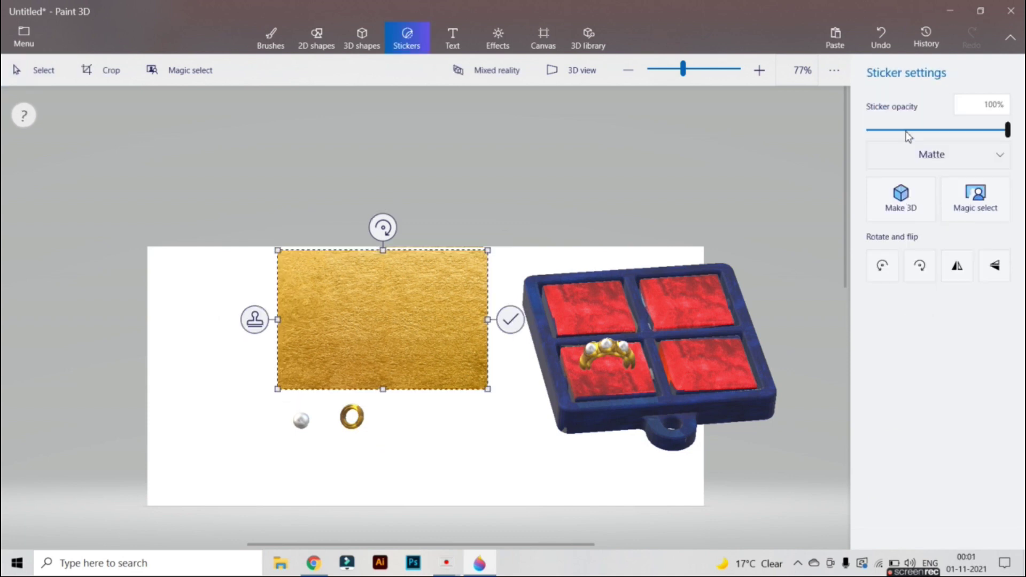
{"action": "left_click", "coordinate": [975, 206]}
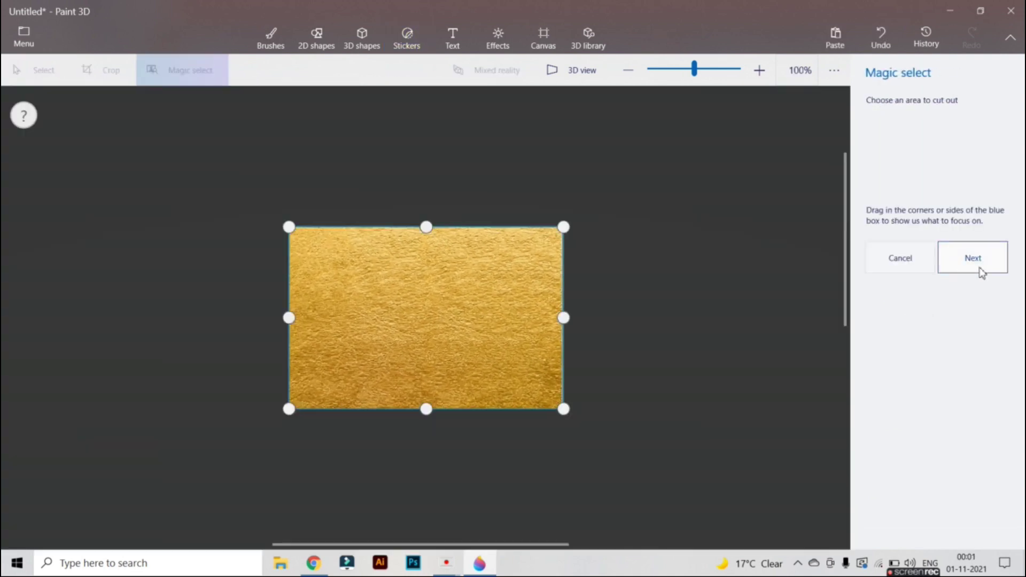
{"action": "left_click", "coordinate": [981, 272]}
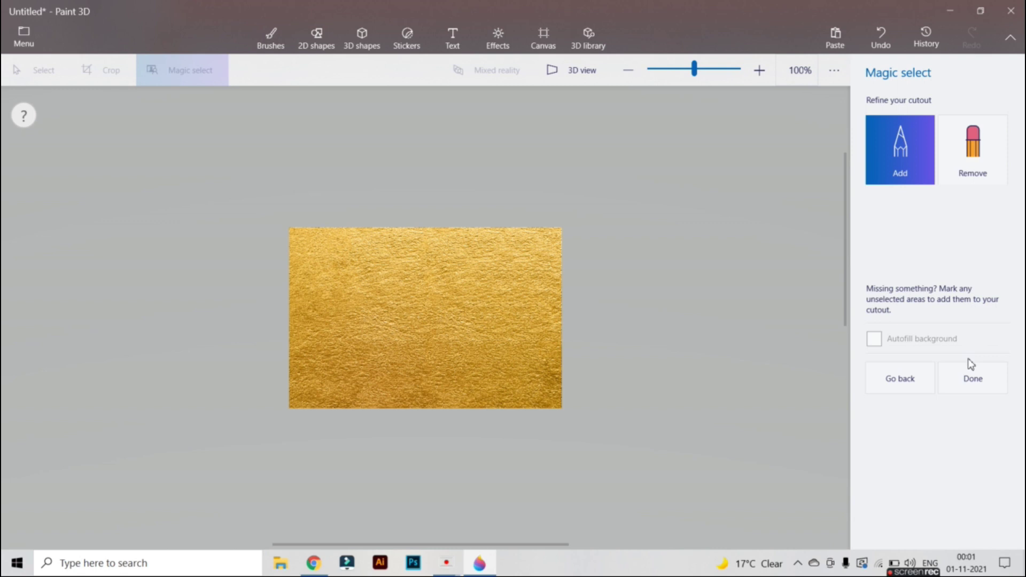
{"action": "left_click", "coordinate": [972, 377]}
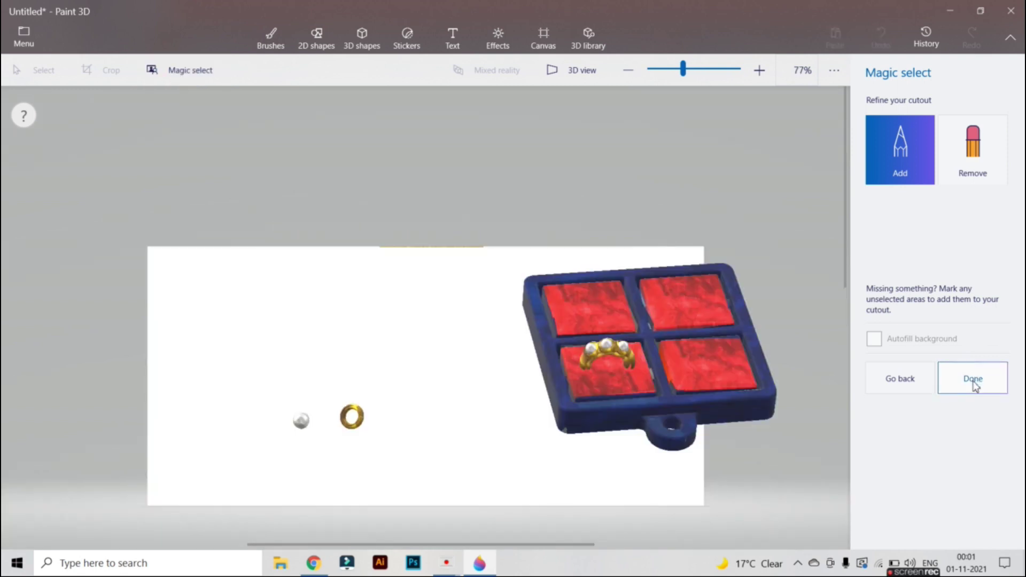
{"action": "left_click_drag", "start_coordinate": [386, 311], "coordinate": [358, 417]}
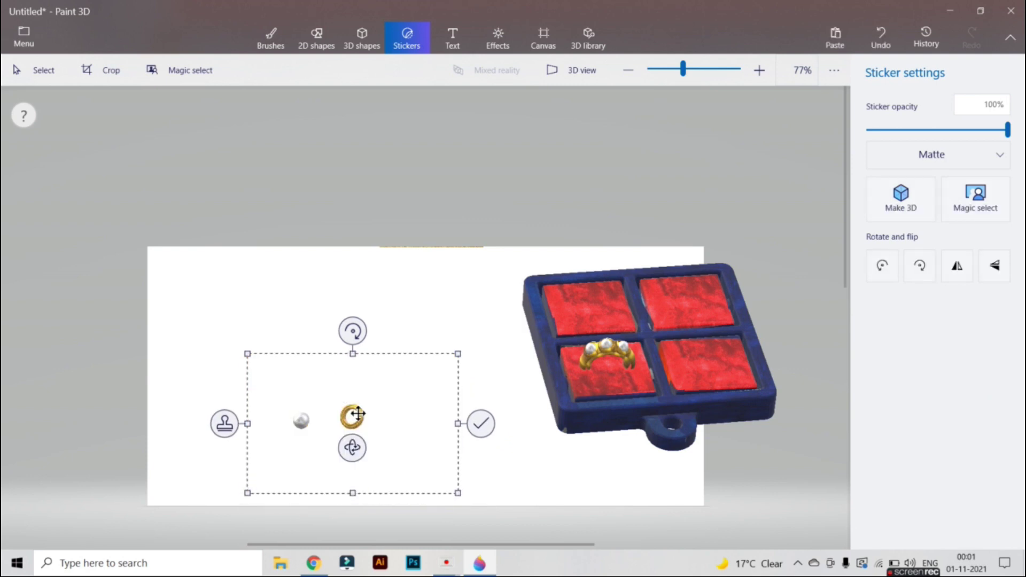
{"action": "left_click", "coordinate": [480, 423]}
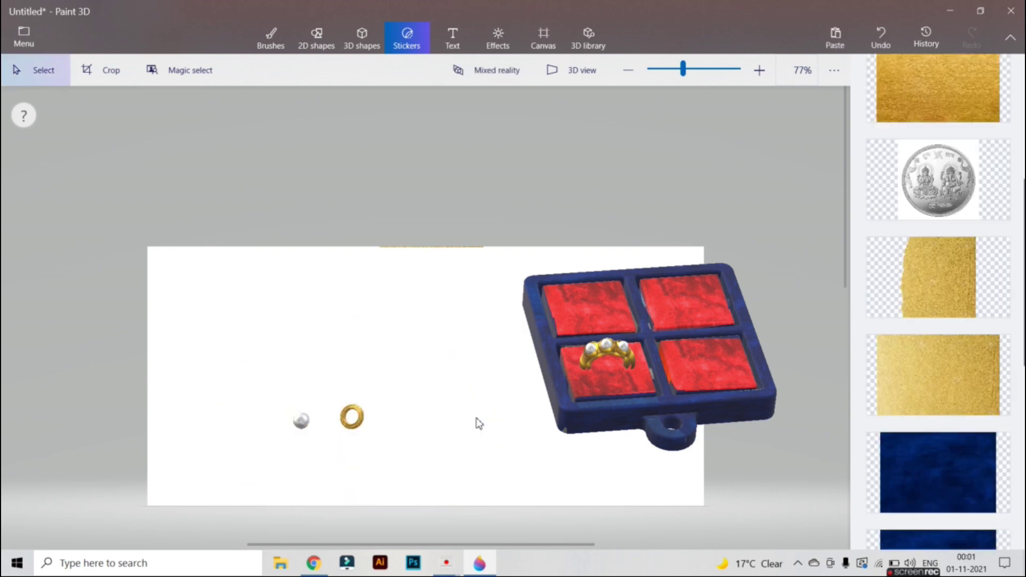
Enlarge the small gold ring beside the pearl several times over and rotate it slightly to show its side.
{"action": "left_click", "coordinate": [309, 424]}
{"action": "left_click", "coordinate": [378, 400]}
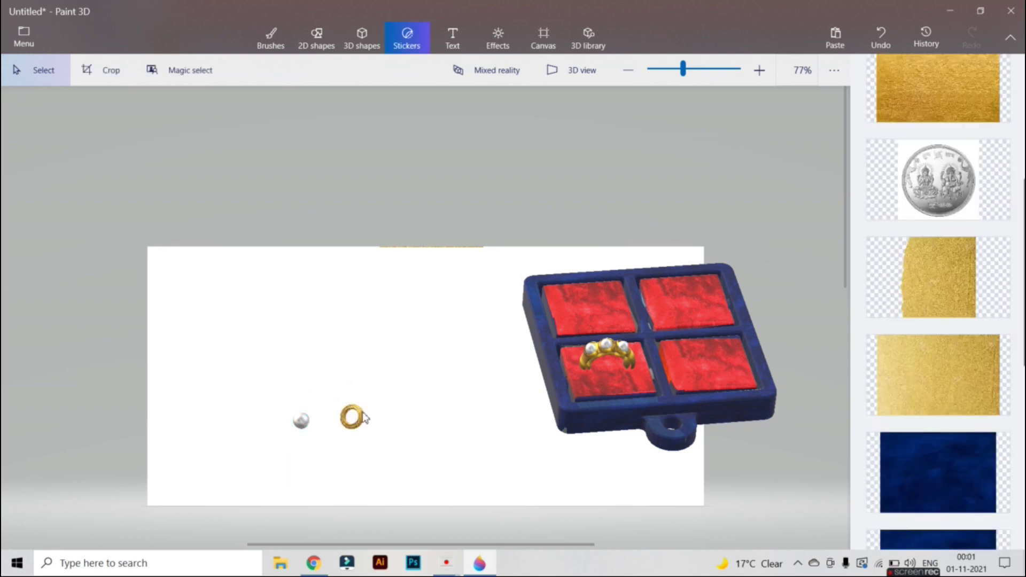
{"action": "left_click", "coordinate": [363, 417]}
{"action": "left_click_drag", "start_coordinate": [380, 389], "coordinate": [510, 295]}
{"action": "left_click_drag", "start_coordinate": [474, 399], "coordinate": [463, 401]}
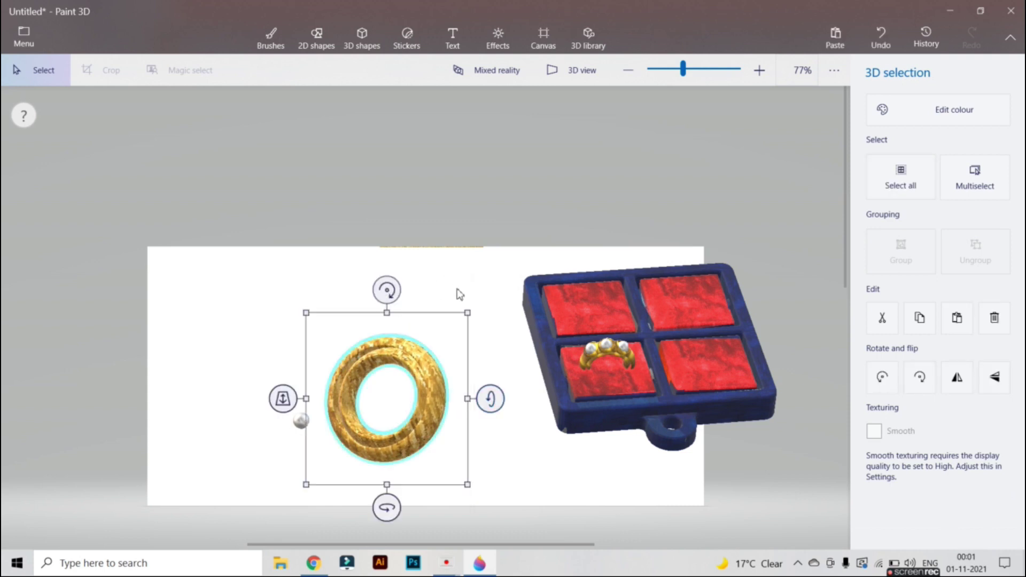
Apply the gold foil sticker to the enlarged ring, placing it over the ring's upper part.
{"action": "left_click", "coordinate": [406, 37]}
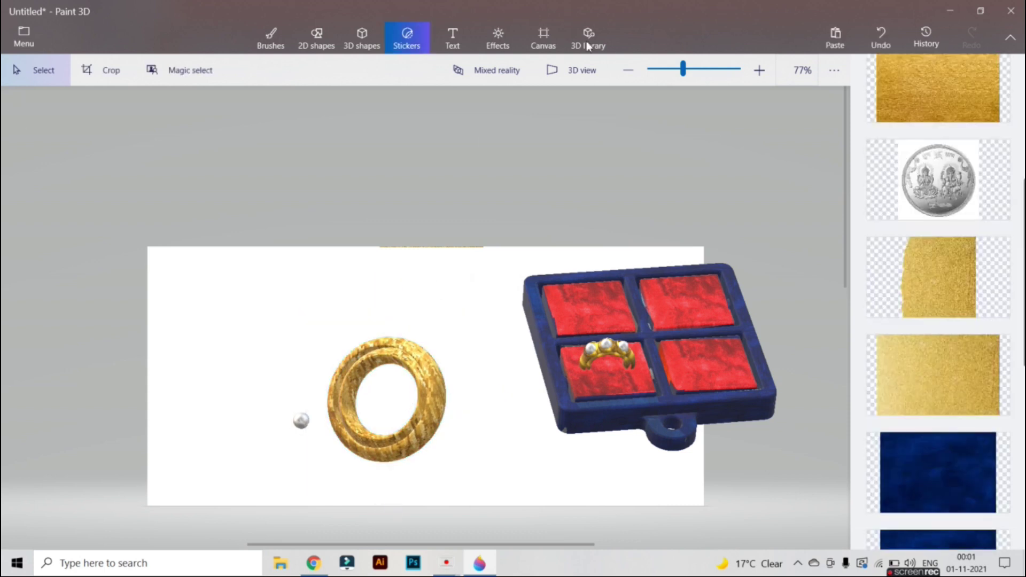
{"action": "left_click", "coordinate": [977, 101]}
{"action": "left_click_drag", "start_coordinate": [454, 348], "coordinate": [426, 355]}
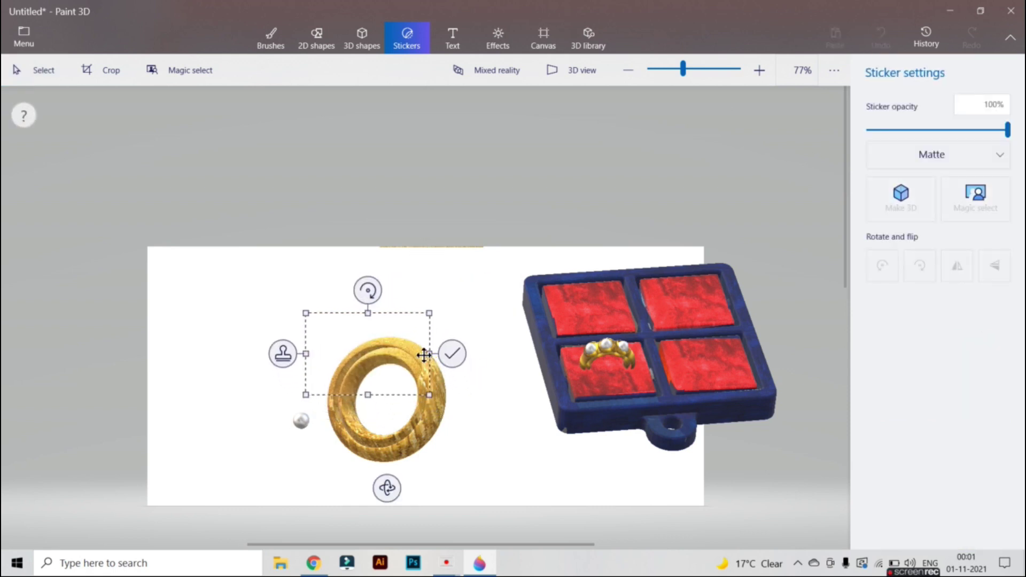
{"action": "left_click", "coordinate": [452, 354]}
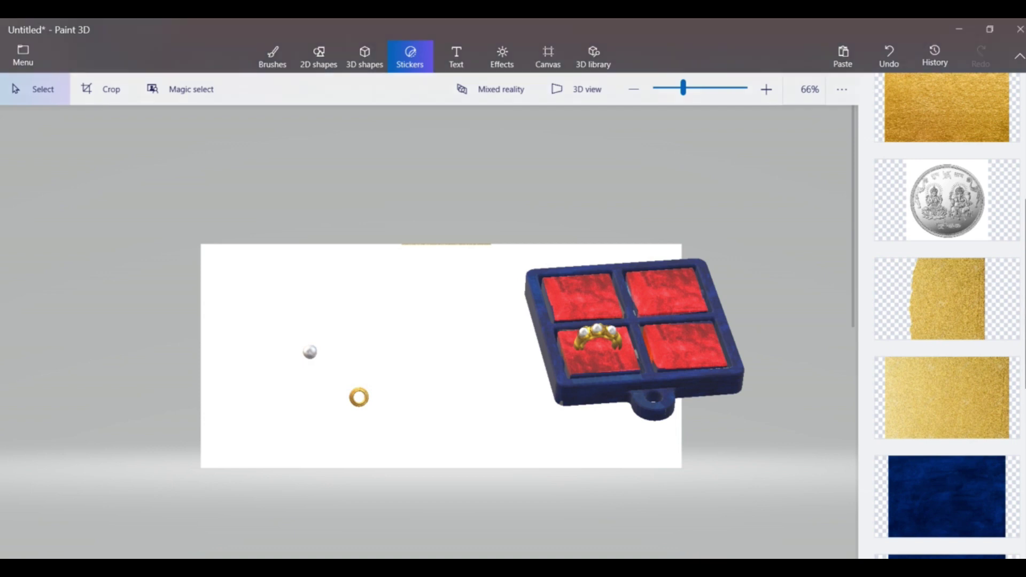
{"action": "scroll", "coordinate": [947, 321], "scroll_direction": "down", "scroll_amount": 3}
{"action": "scroll", "coordinate": [947, 320], "scroll_direction": "up", "scroll_amount": 5}
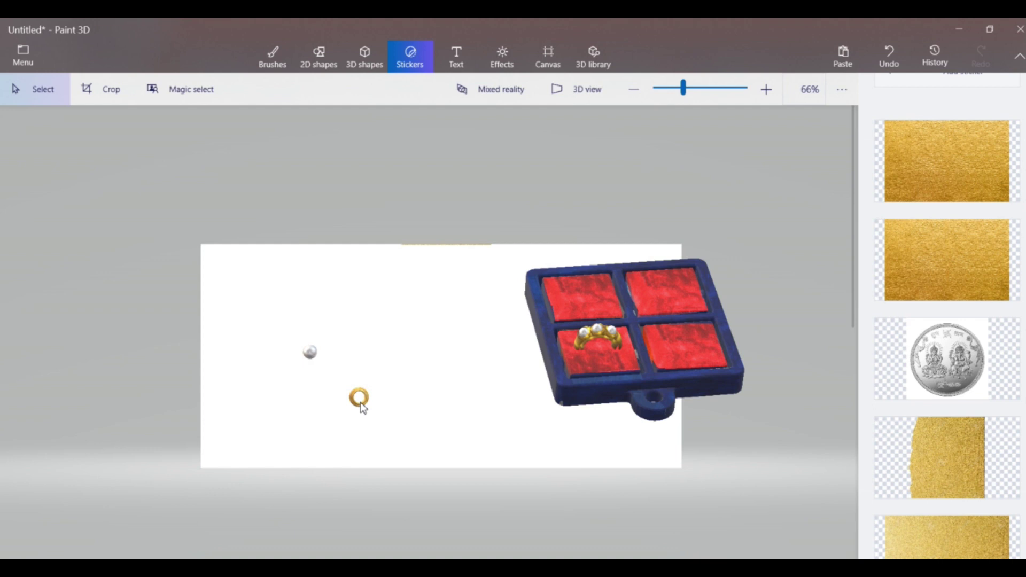
{"action": "left_click_drag", "start_coordinate": [360, 401], "coordinate": [528, 268]}
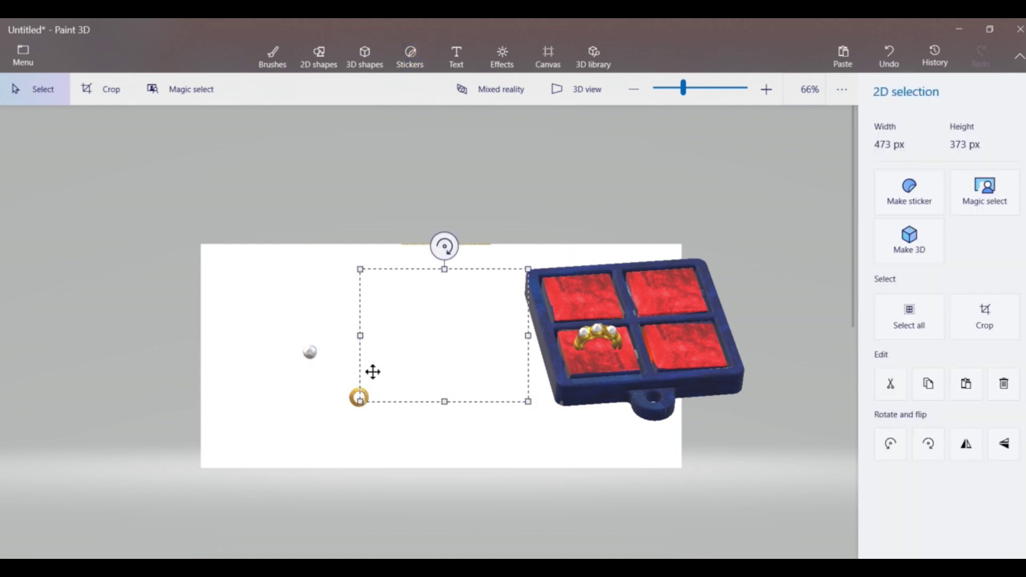
{"action": "left_click", "coordinate": [358, 405]}
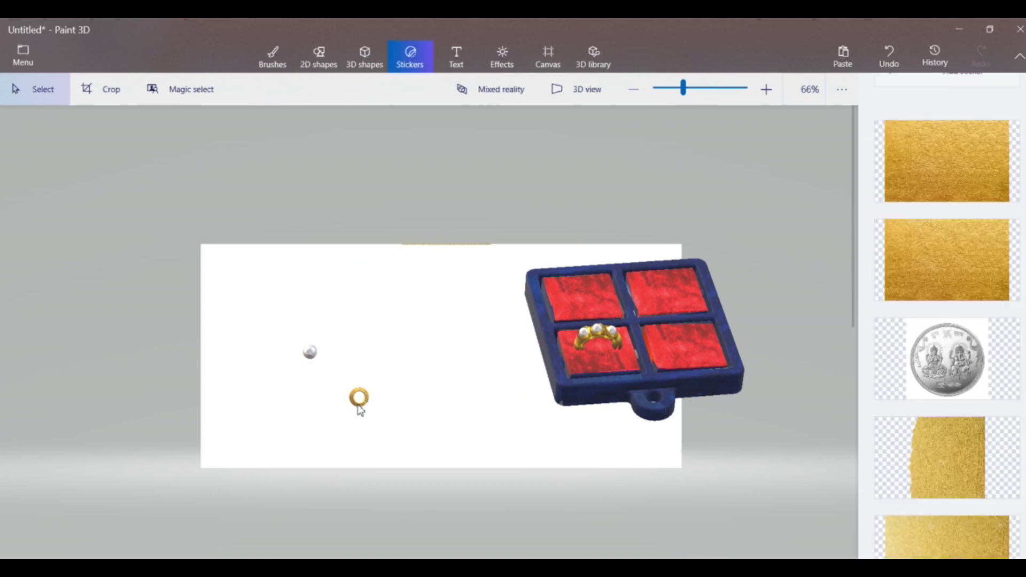
Enlarge the gold ring again and rotate it slightly about its axes until it faces forward.
{"action": "left_click", "coordinate": [359, 406]}
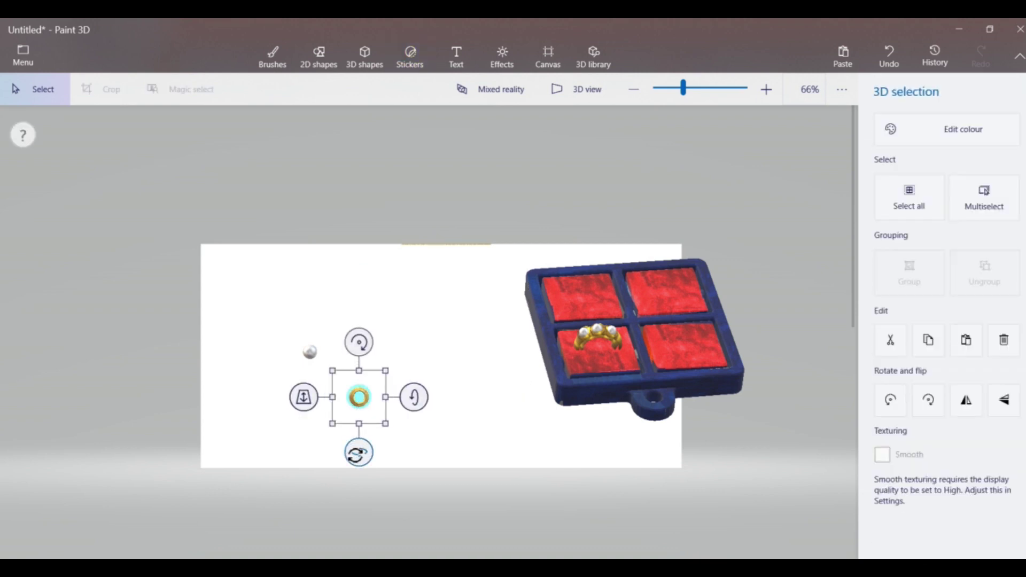
{"action": "left_click_drag", "start_coordinate": [389, 365], "coordinate": [508, 295]}
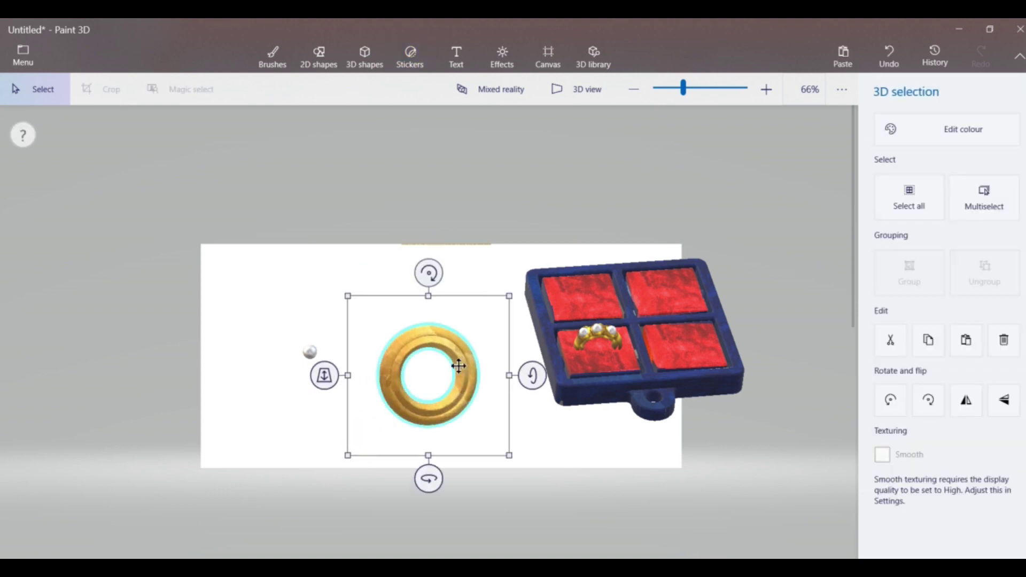
{"action": "left_click_drag", "start_coordinate": [532, 380], "coordinate": [483, 374]}
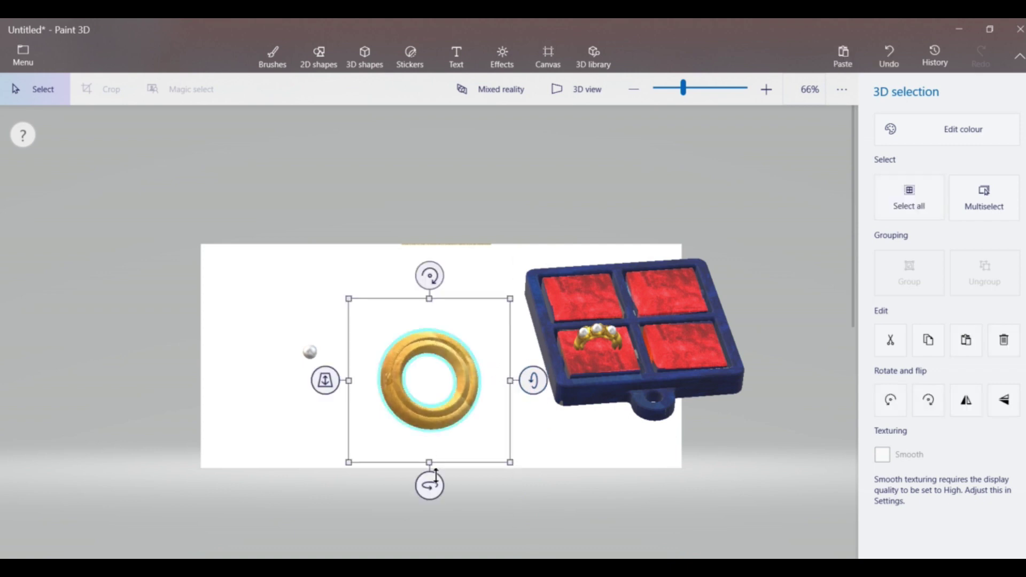
{"action": "mouse_move", "coordinate": [431, 483]}
{"action": "left_mouse_down"}
{"action": "mouse_move", "coordinate": [415, 485]}
{"action": "mouse_move", "coordinate": [425, 489]}
{"action": "left_mouse_up"}
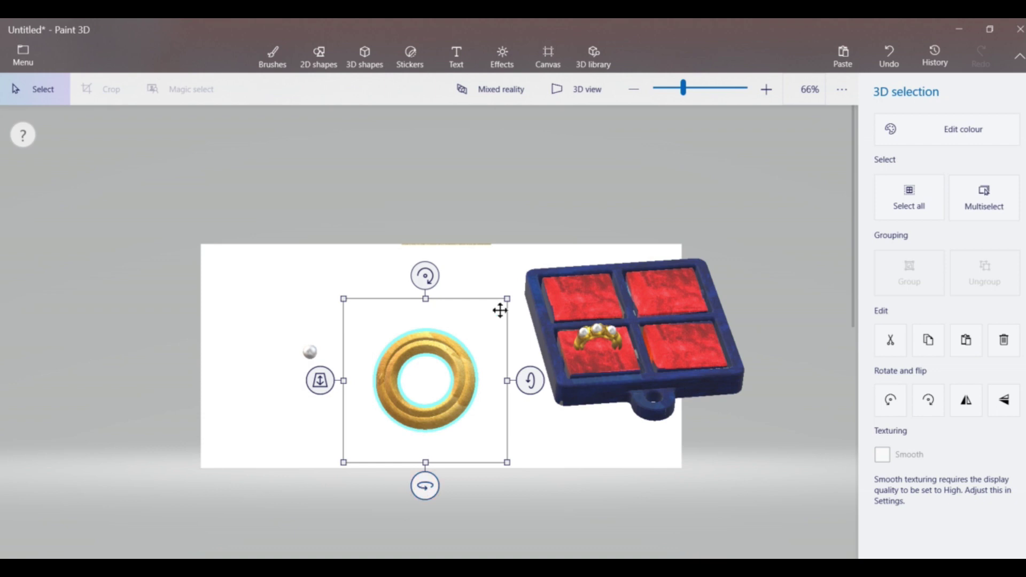
{"action": "left_click", "coordinate": [310, 352]}
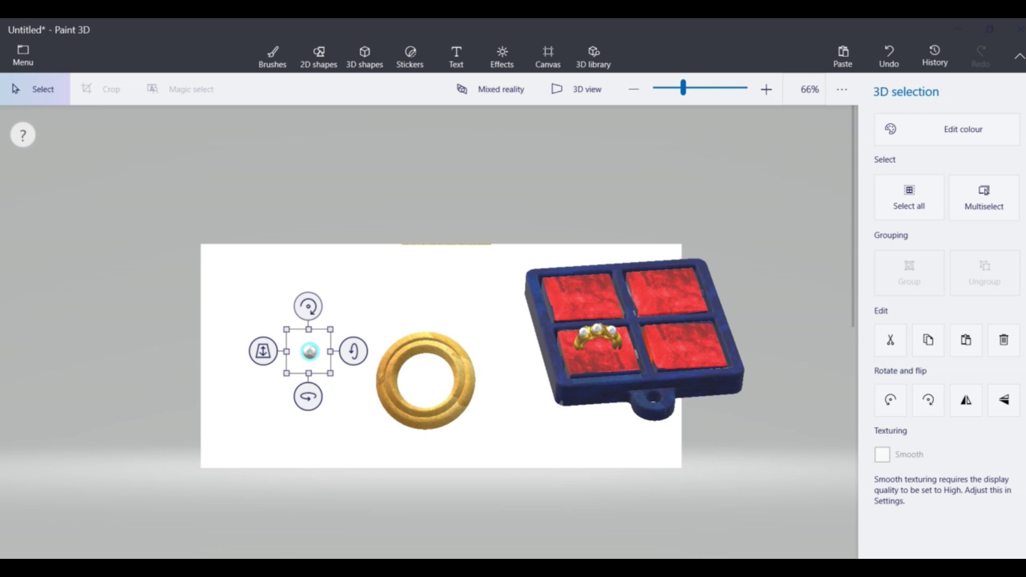
Switch to Chrome and replace the image search for silver foil background with one for gold pattern.
{"action": "key", "text": "alt+Tab"}
{"action": "left_click", "coordinate": [298, 99]}
{"action": "key", "text": "BackSpace"}
{"action": "key", "text": "BackSpace"}
{"action": "key", "text": "BackSpace"}
{"action": "key", "text": "BackSpace"}
{"action": "key", "text": "BackSpace"}
{"action": "key", "text": "BackSpace"}
{"action": "key", "text": "BackSpace"}
{"action": "key", "text": "BackSpace"}
{"action": "key", "text": "BackSpace"}
{"action": "key", "text": "BackSpace"}
{"action": "key", "text": "BackSpace"}
{"action": "key", "text": "BackSpace"}
{"action": "key", "text": "BackSpace"}
{"action": "key", "text": "BackSpace"}
{"action": "key", "text": "BackSpace"}
{"action": "key", "text": "BackSpace"}
{"action": "key", "text": "BackSpace"}
{"action": "key", "text": "BackSpace"}
{"action": "key", "text": "BackSpace"}
{"action": "key", "text": "BackSpace"}
{"action": "key", "text": "BackSpace"}
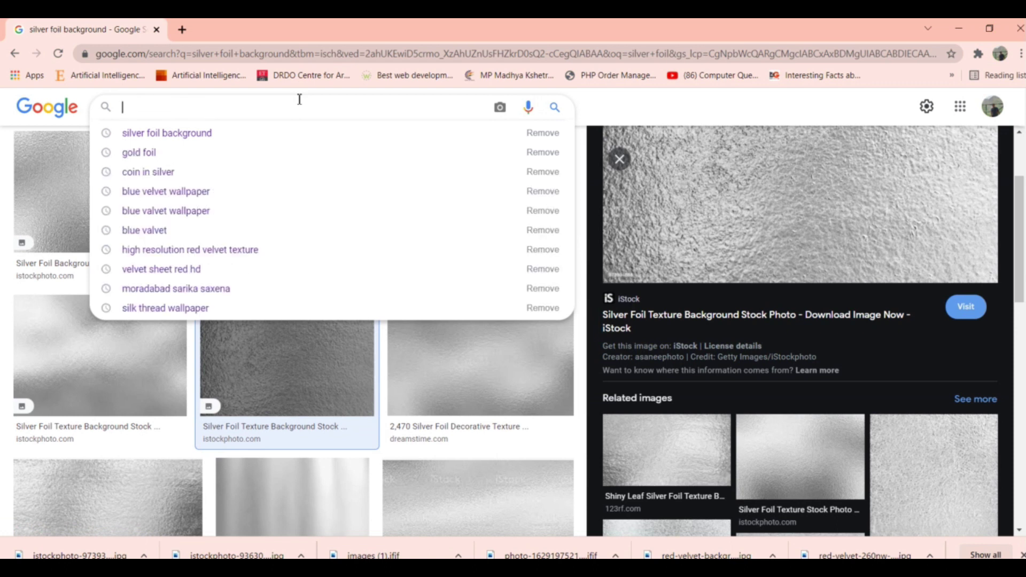
{"action": "type", "text": "gol"}
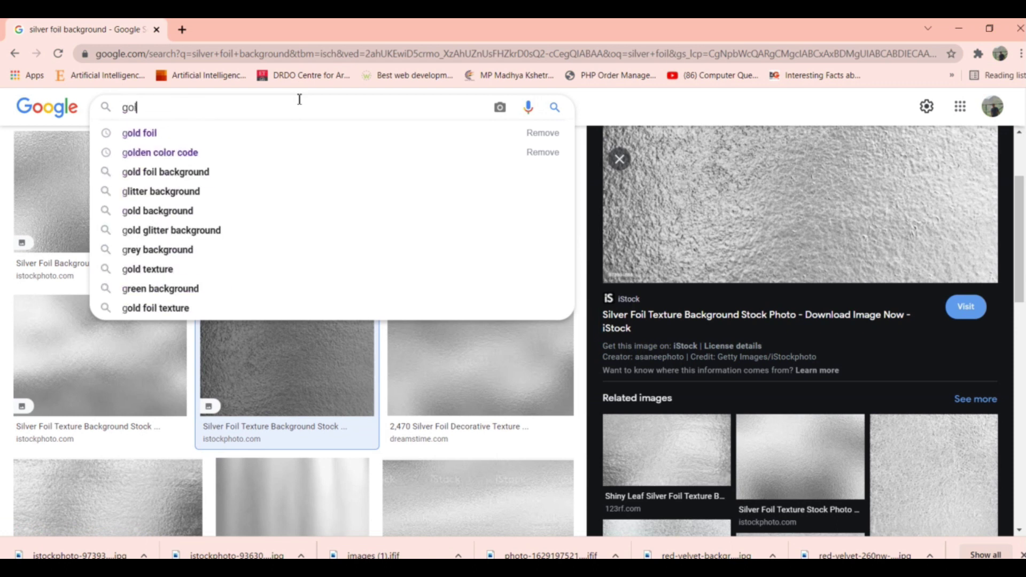
{"action": "type", "text": "d p"}
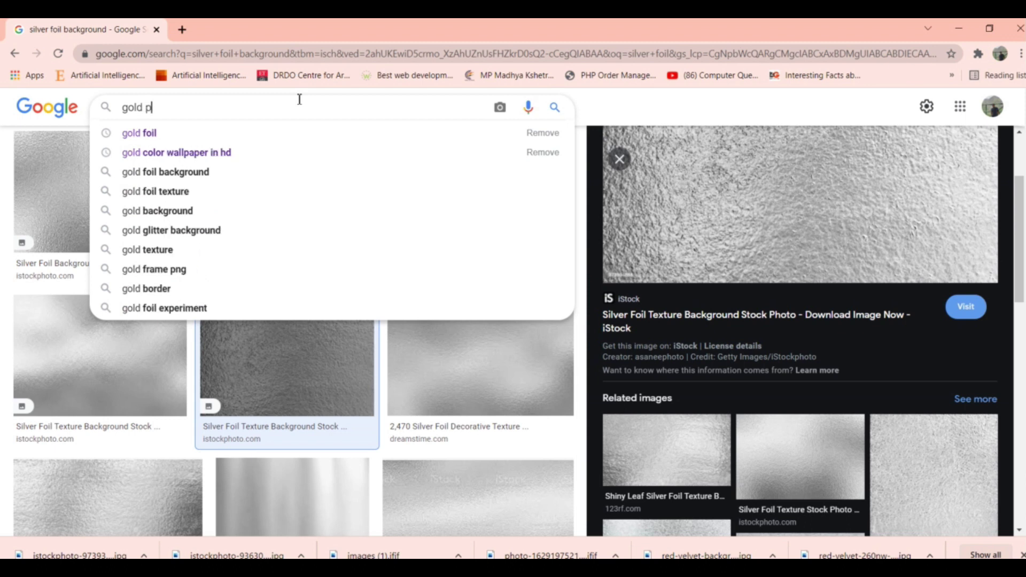
{"action": "type", "text": "s"}
{"action": "key", "text": "BackSpace"}
{"action": "type", "text": "attern"}
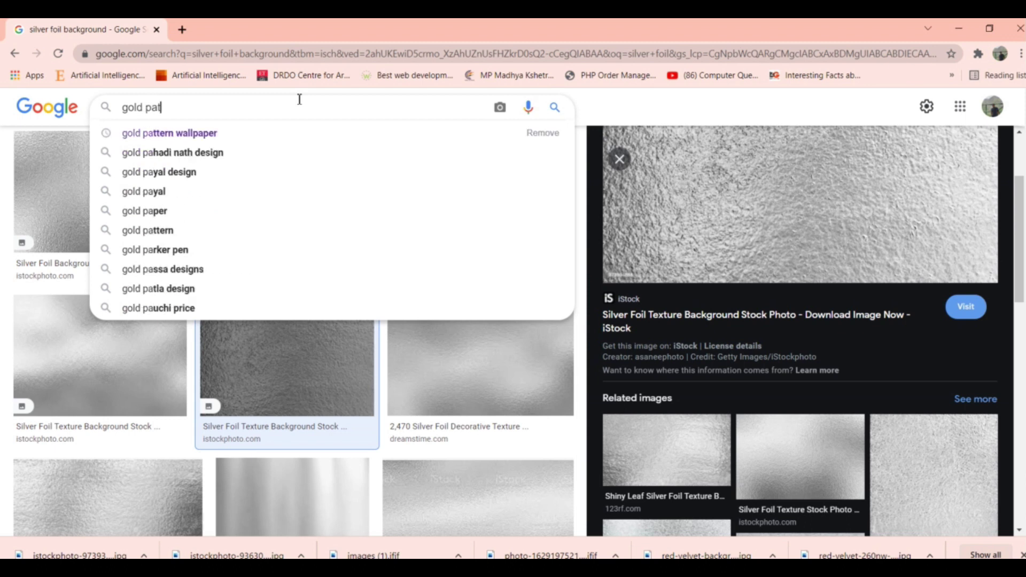
{"action": "key", "text": "Return"}
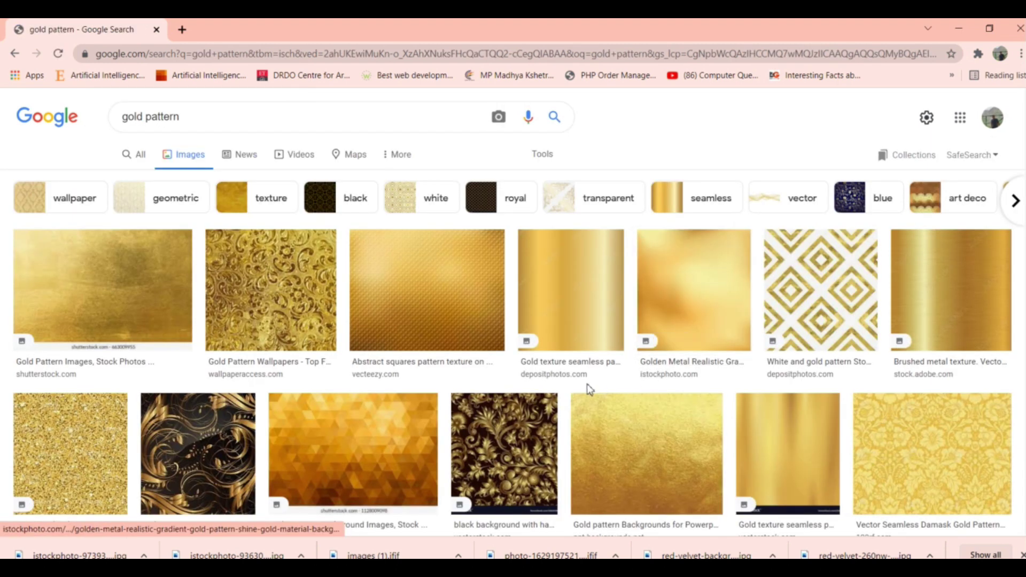
Browse the gold pattern results and open the 13+ Golden Seamless Patterns image from template.net.
{"action": "scroll", "coordinate": [586, 384], "scroll_direction": "down", "scroll_amount": 5}
{"action": "scroll", "coordinate": [1016, 407], "scroll_direction": "down", "scroll_amount": 15}
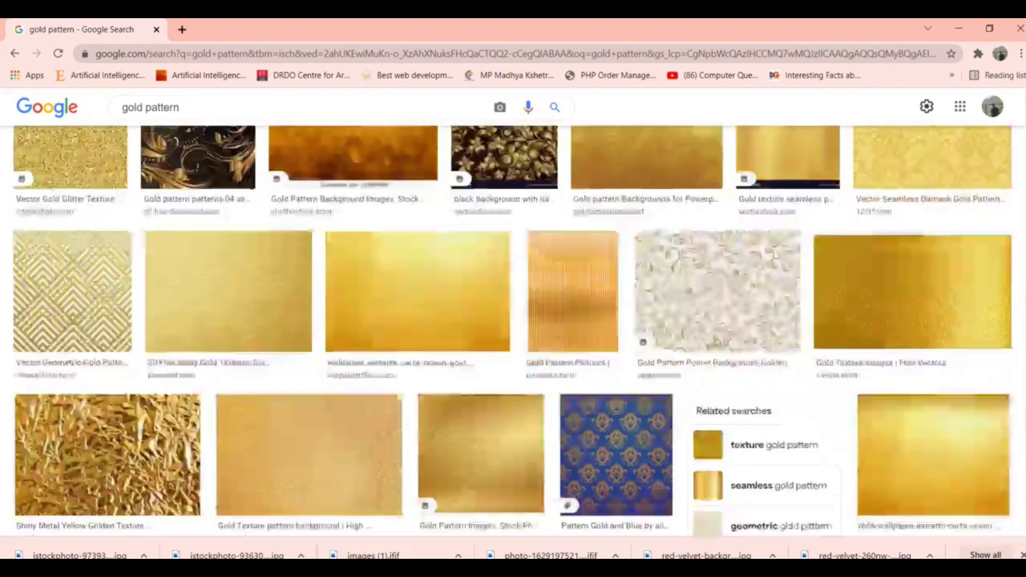
{"action": "scroll", "coordinate": [1017, 407], "scroll_direction": "down", "scroll_amount": 10}
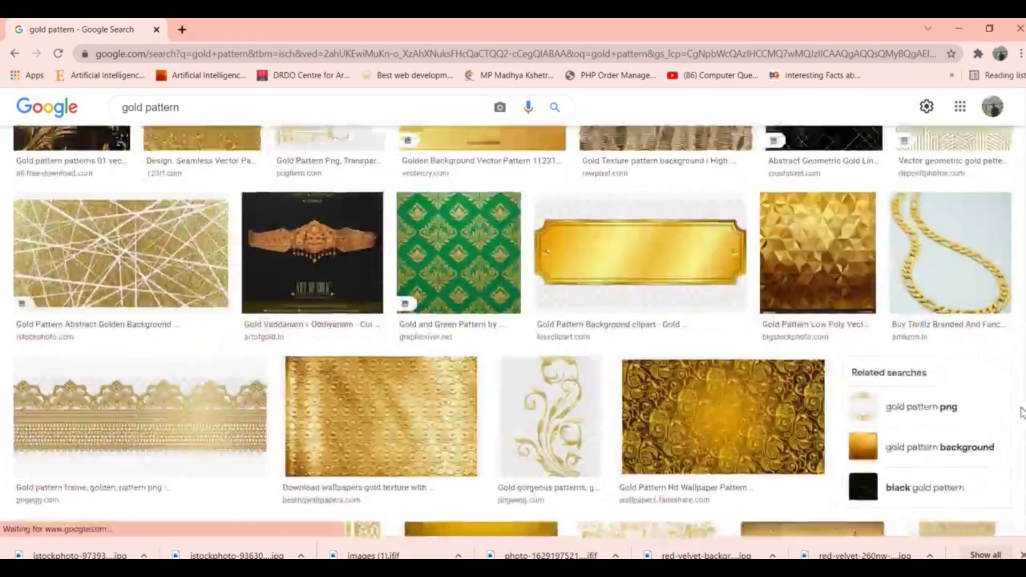
{"action": "scroll", "coordinate": [1016, 408], "scroll_direction": "up", "scroll_amount": 5}
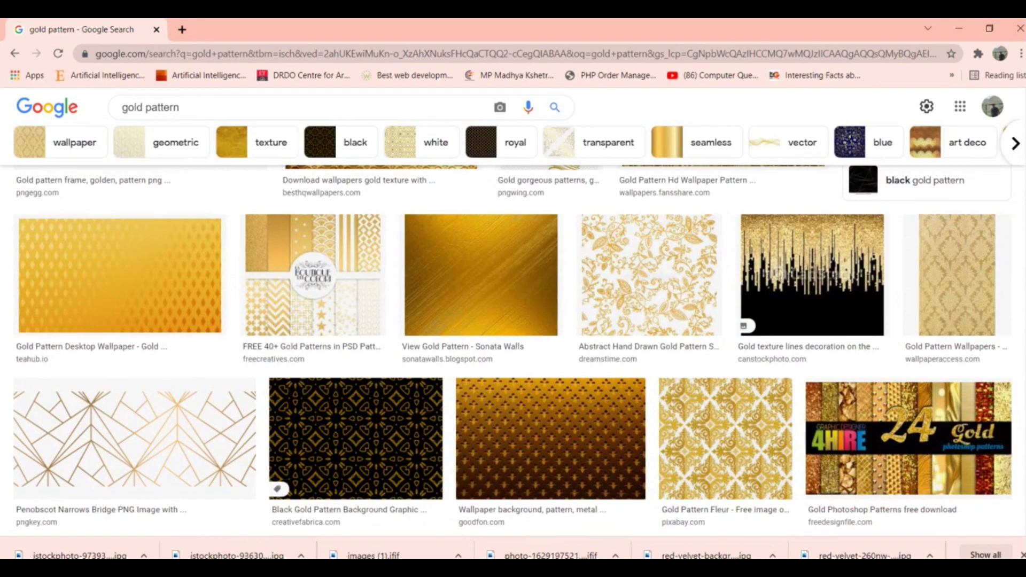
{"action": "scroll", "coordinate": [513, 331], "scroll_direction": "down", "scroll_amount": 10}
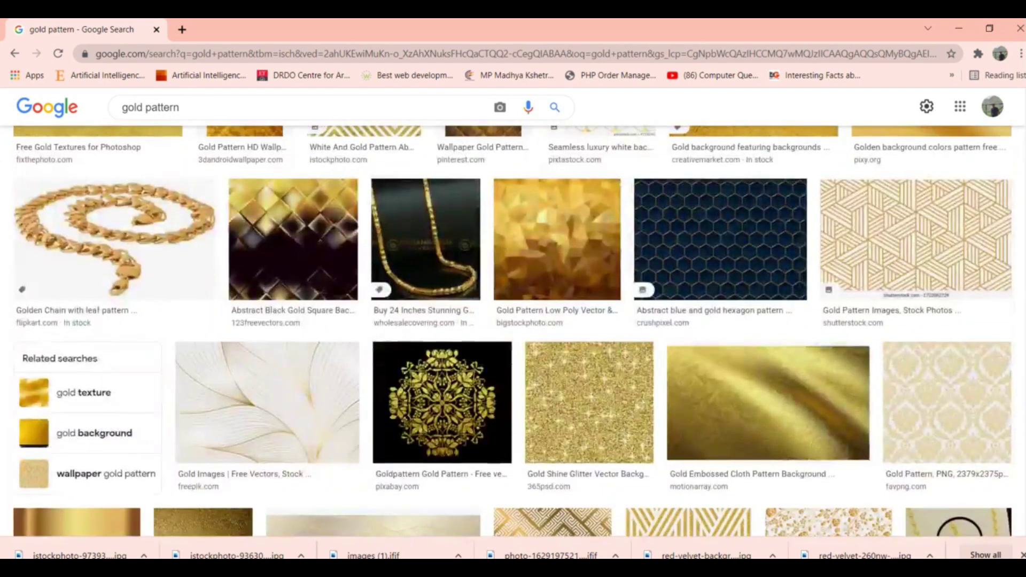
{"action": "scroll", "coordinate": [513, 331], "scroll_direction": "down", "scroll_amount": 5}
{"action": "scroll", "coordinate": [513, 331], "scroll_direction": "down", "scroll_amount": 5}
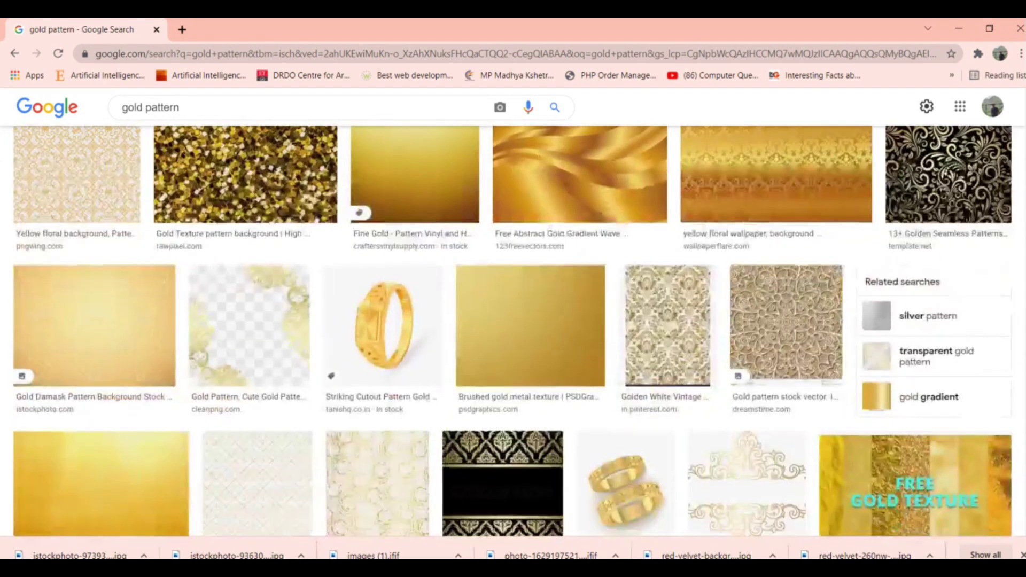
{"action": "scroll", "coordinate": [513, 331], "scroll_direction": "up", "scroll_amount": 5}
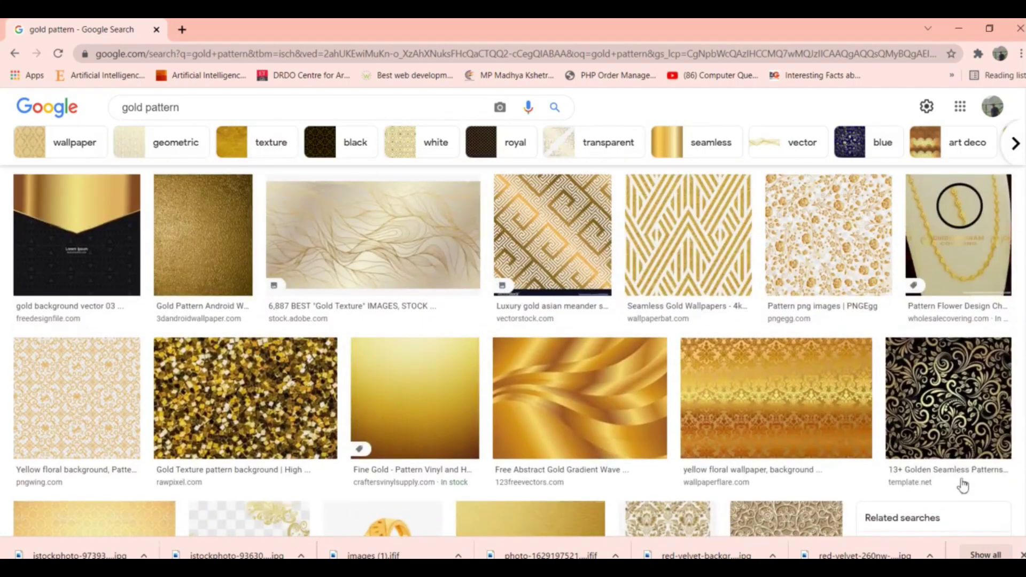
{"action": "left_click", "coordinate": [953, 422]}
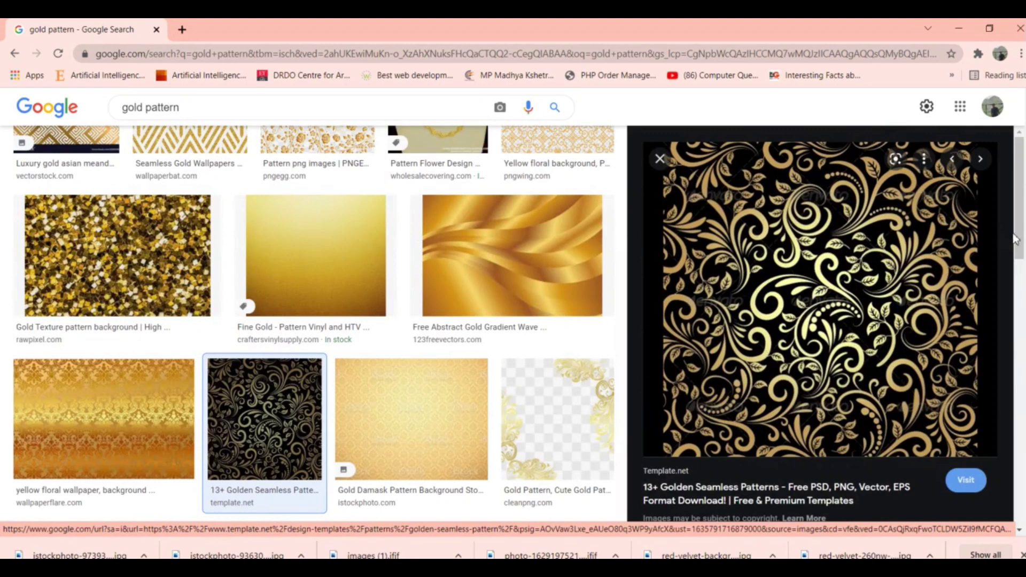
Check the images related to the black-and-gold seamless pattern and save the pattern as the GIF Amazing-Premium-Golden-Seamless-Pattern in the pattern folder.
{"action": "scroll", "coordinate": [995, 233], "scroll_direction": "down", "scroll_amount": 6}
{"action": "scroll", "coordinate": [995, 366], "scroll_direction": "down", "scroll_amount": 8}
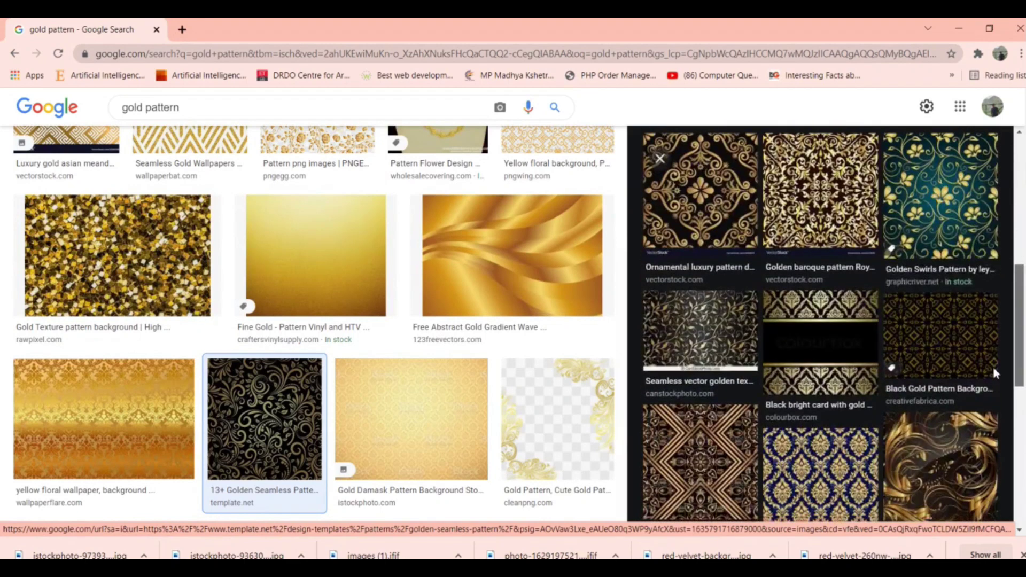
{"action": "scroll", "coordinate": [987, 466], "scroll_direction": "up", "scroll_amount": 15}
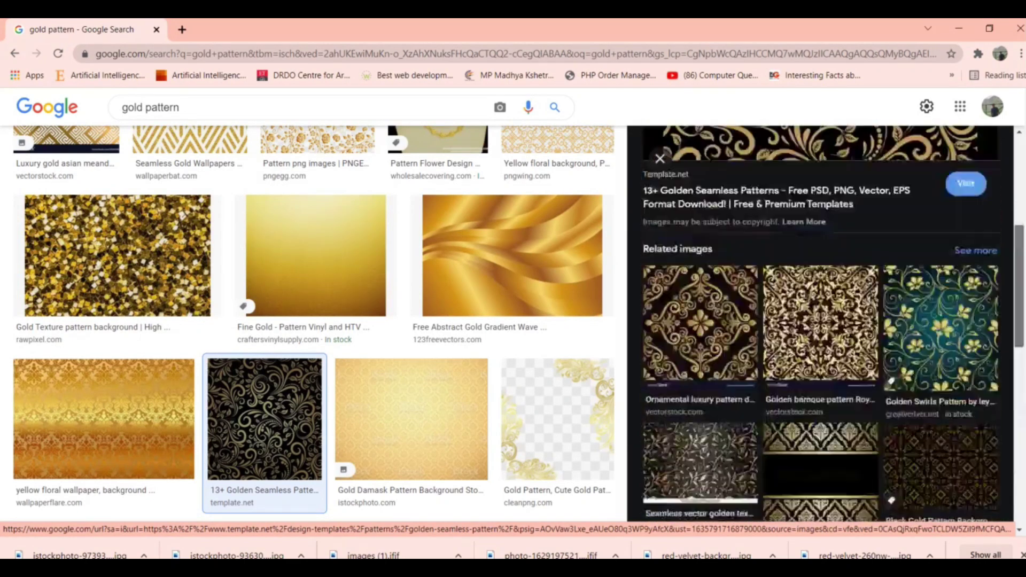
{"action": "right_click", "coordinate": [854, 220]}
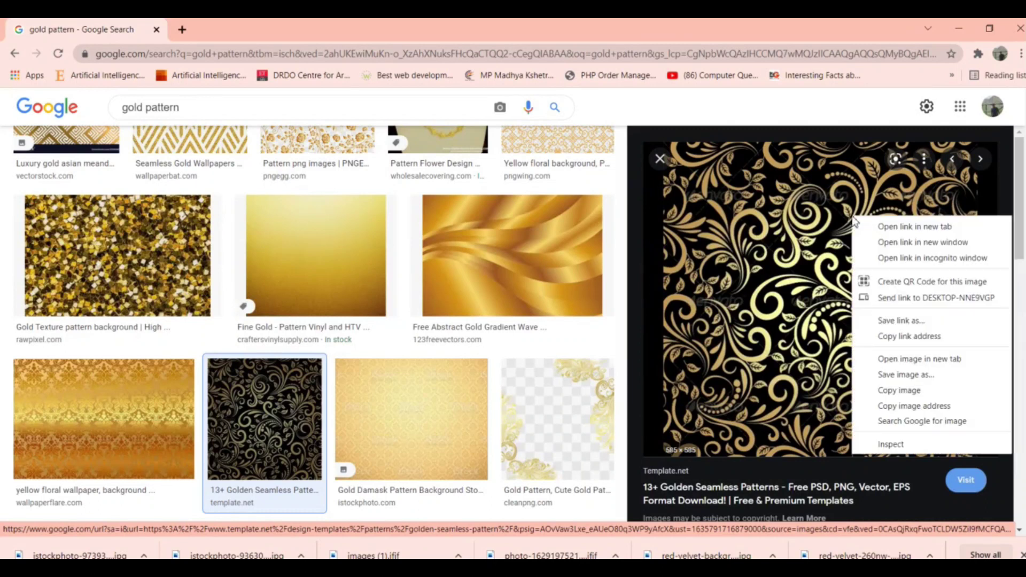
{"action": "left_click", "coordinate": [899, 390]}
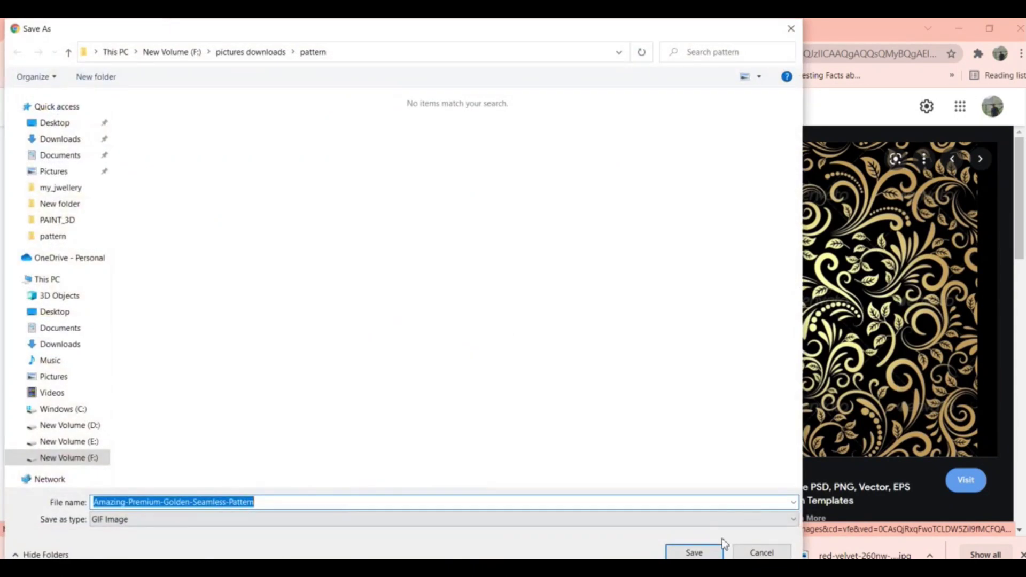
{"action": "left_click", "coordinate": [716, 552]}
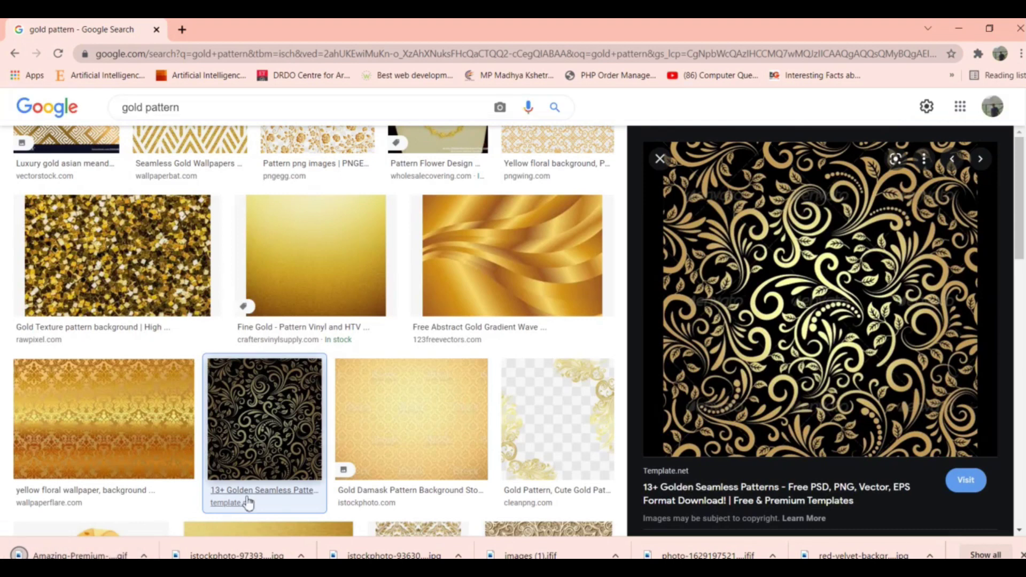
Change the image search to gold pattern jpeg.
{"action": "left_click", "coordinate": [246, 105]}
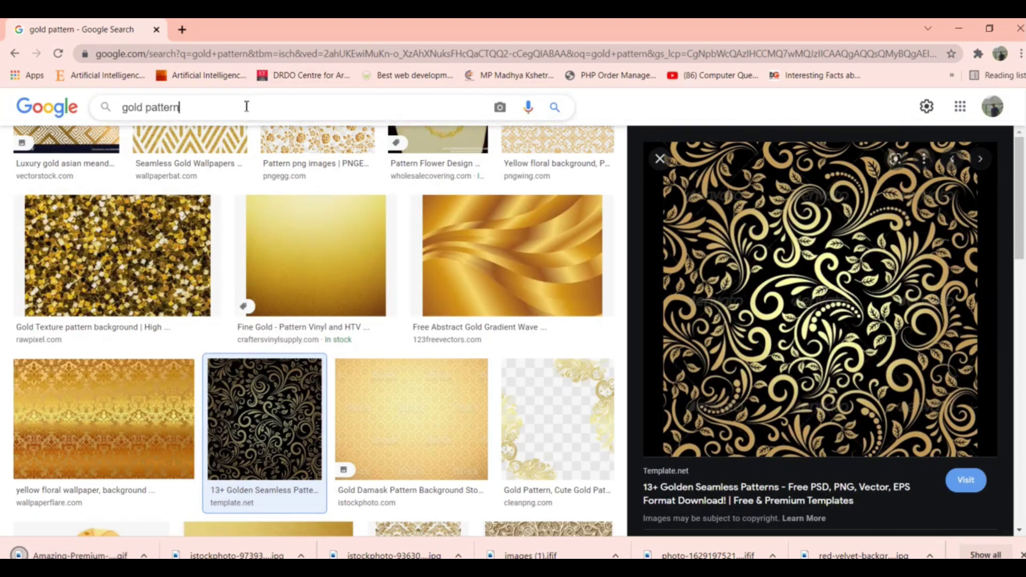
{"action": "type", "text": "jpeg"}
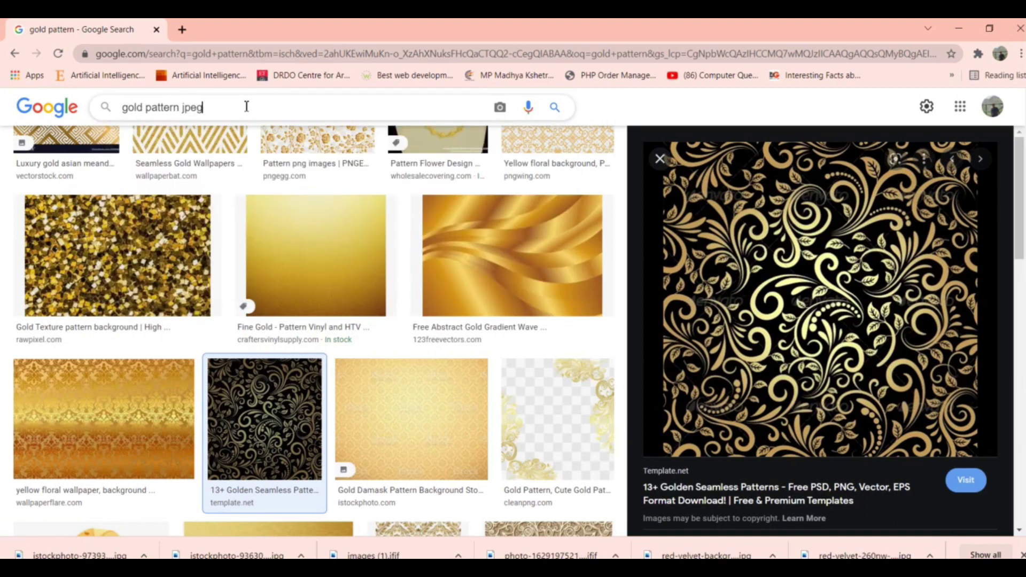
{"action": "key", "text": "Return"}
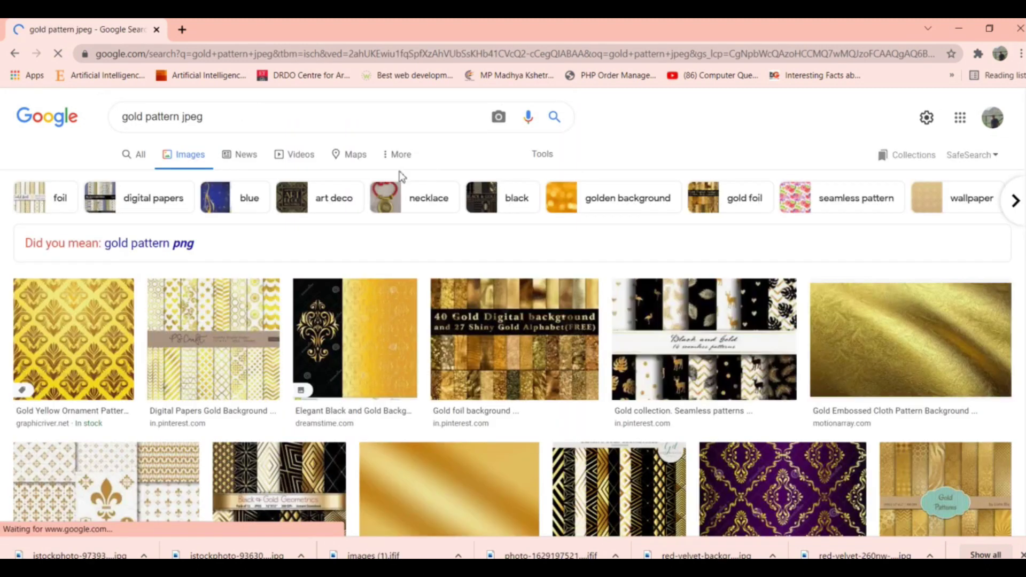
Look through the gold pattern jpeg image results for a suitable jewellery texture.
{"action": "scroll", "coordinate": [513, 331], "scroll_direction": "down", "scroll_amount": 3}
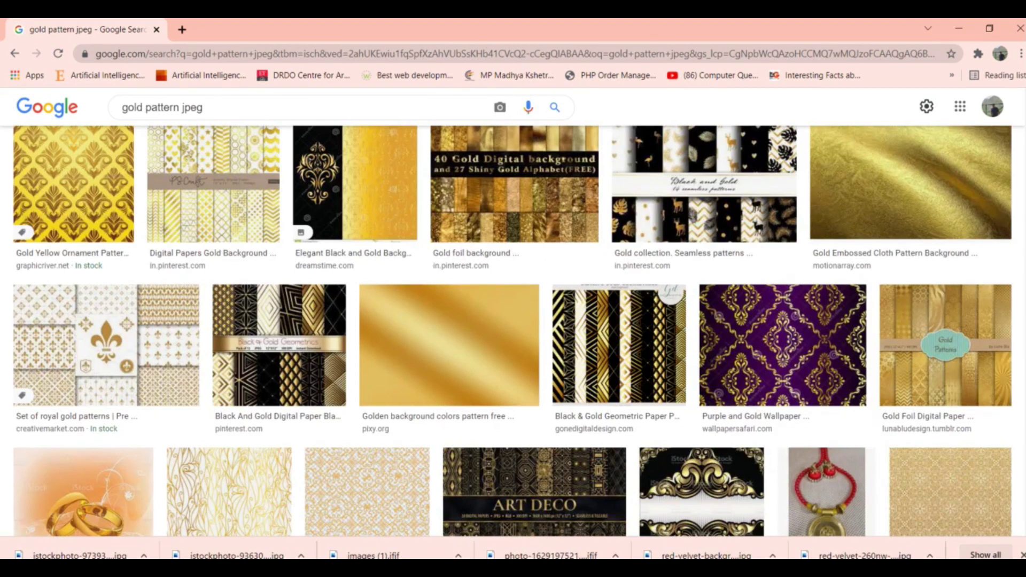
{"action": "scroll", "coordinate": [513, 331], "scroll_direction": "down", "scroll_amount": 12}
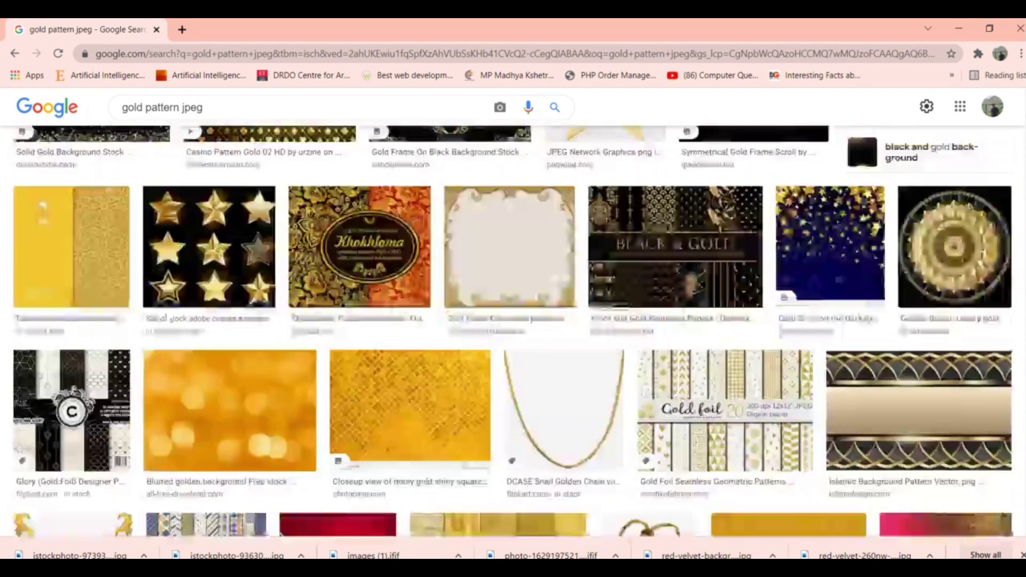
{"action": "scroll", "coordinate": [513, 332], "scroll_direction": "down", "scroll_amount": 15}
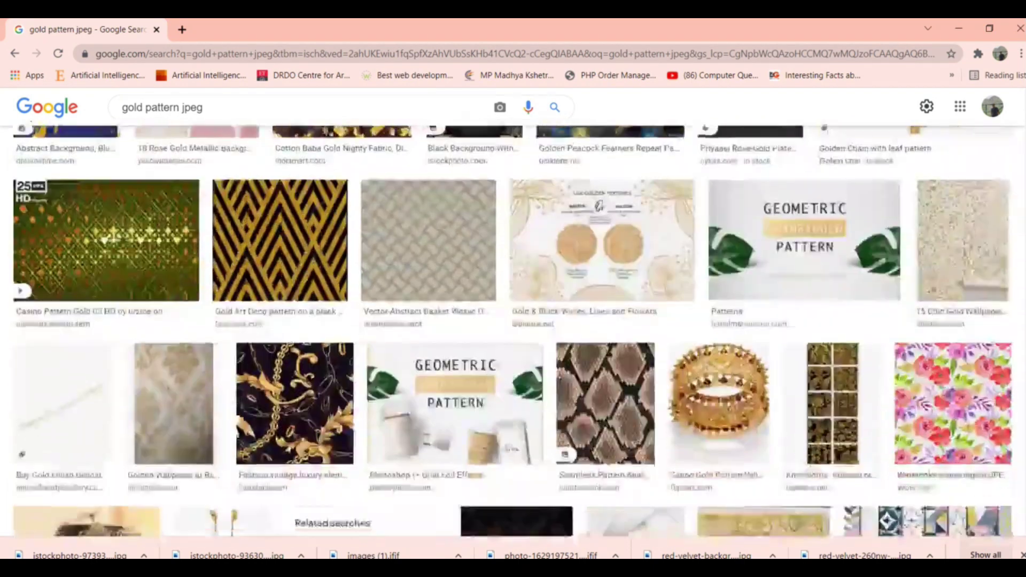
{"action": "scroll", "coordinate": [513, 331], "scroll_direction": "down", "scroll_amount": 1}
{"action": "scroll", "coordinate": [513, 331], "scroll_direction": "down", "scroll_amount": 3}
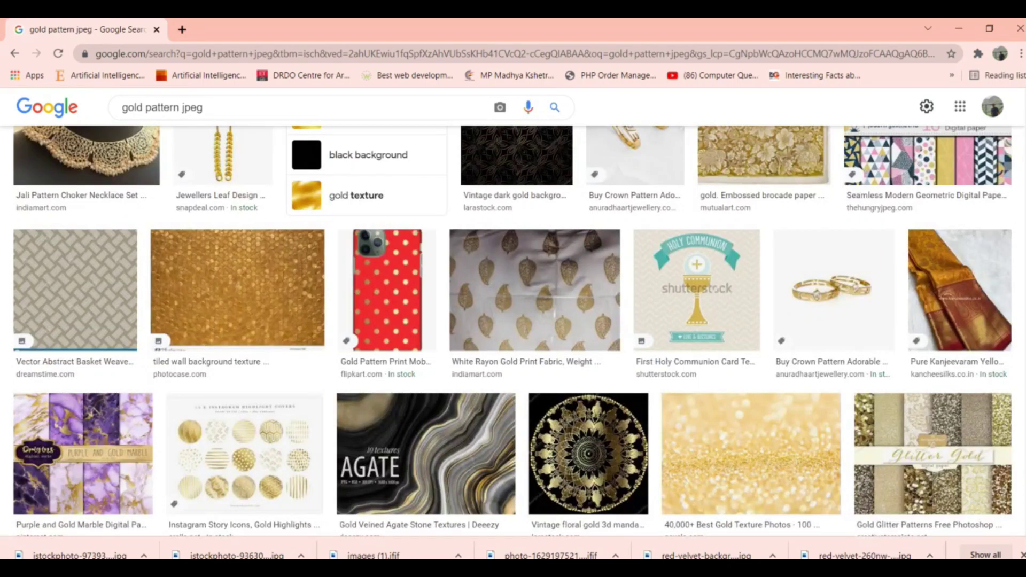
{"action": "scroll", "coordinate": [513, 331], "scroll_direction": "down", "scroll_amount": 10}
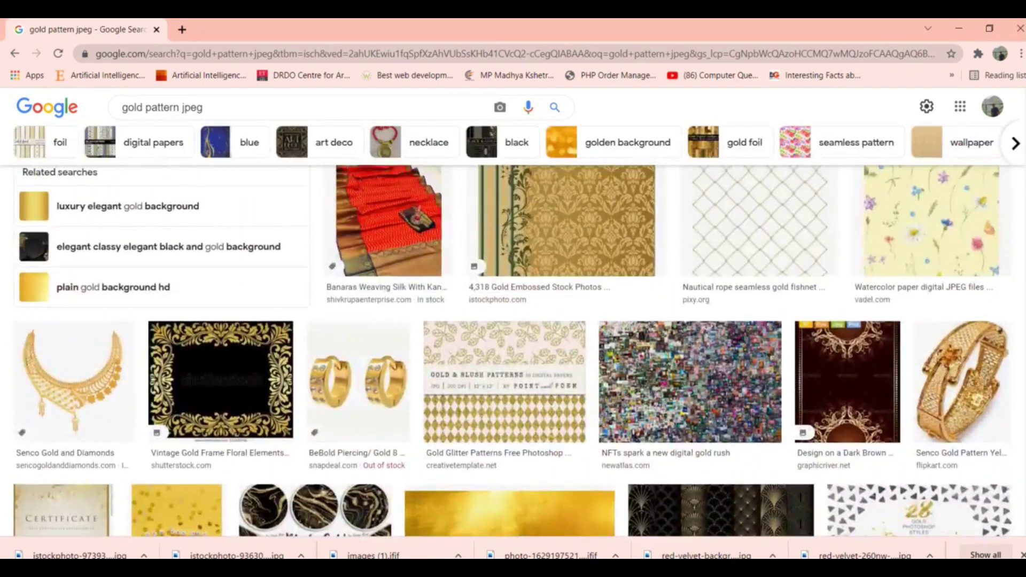
{"action": "scroll", "coordinate": [513, 332], "scroll_direction": "down", "scroll_amount": 10}
{"action": "scroll", "coordinate": [513, 332], "scroll_direction": "down", "scroll_amount": 8}
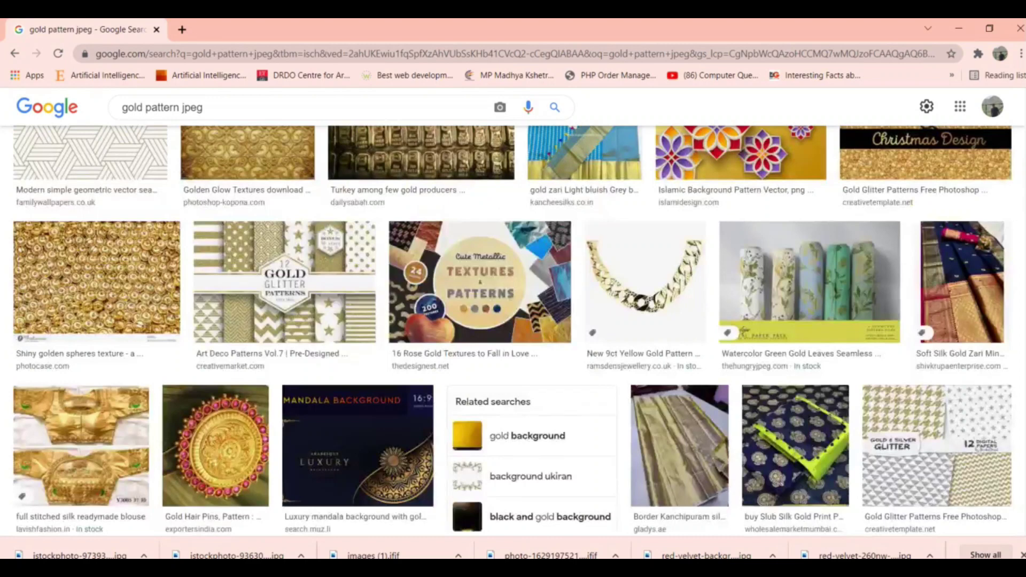
{"action": "scroll", "coordinate": [513, 331], "scroll_direction": "up", "scroll_amount": 7}
{"action": "scroll", "coordinate": [876, 127], "scroll_direction": "up", "scroll_amount": 12}
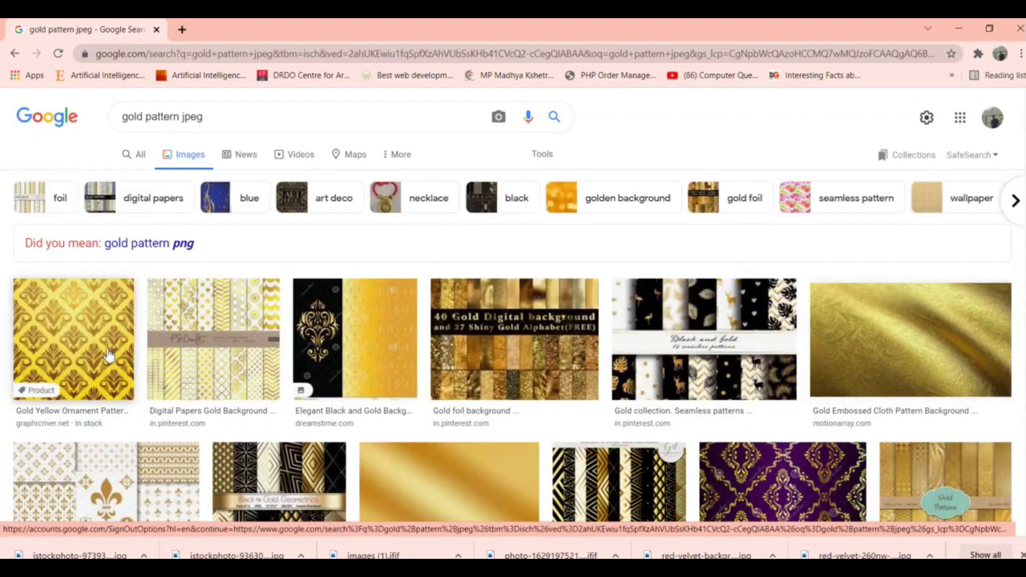
Preview the Gold Yellow Ornament Pattern from graphicriver.net and look through its related images and the remaining results.
{"action": "left_click", "coordinate": [109, 355]}
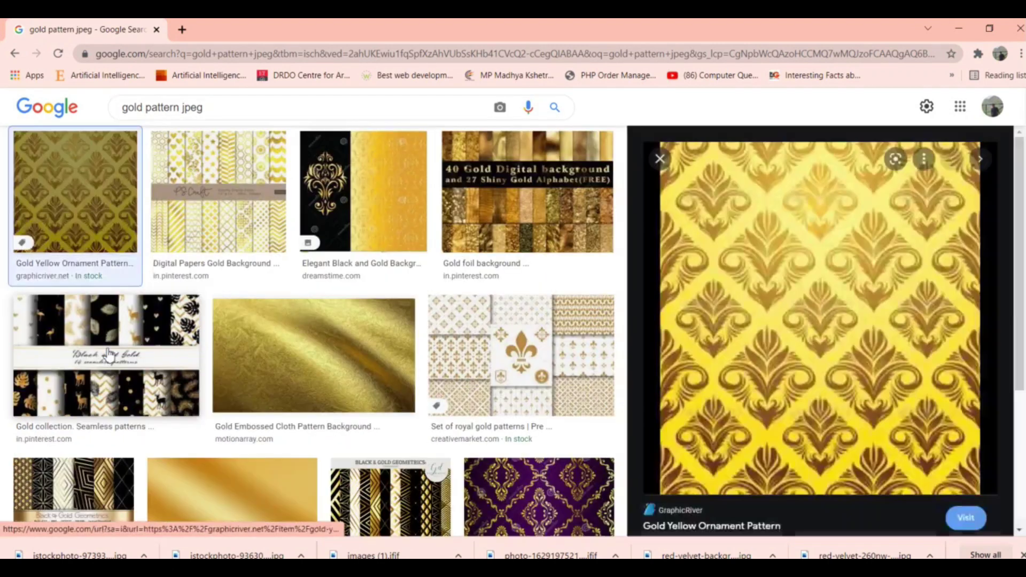
{"action": "left_click_drag", "start_coordinate": [1021, 225], "coordinate": [1021, 322]}
{"action": "scroll", "coordinate": [1020, 323], "scroll_direction": "down", "scroll_amount": 8}
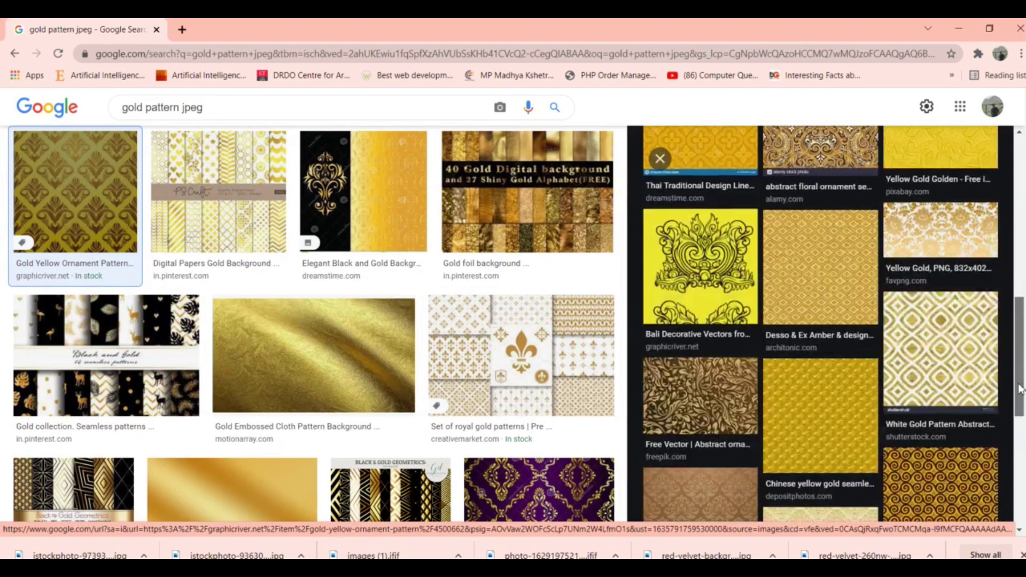
{"action": "scroll", "coordinate": [313, 331], "scroll_direction": "down", "scroll_amount": 10}
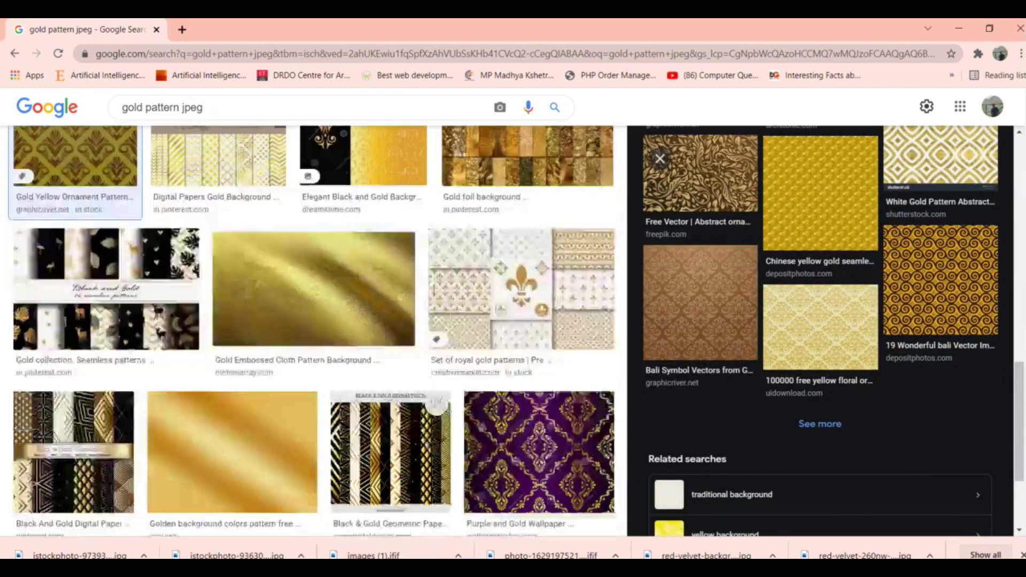
{"action": "scroll", "coordinate": [312, 332], "scroll_direction": "down", "scroll_amount": 8}
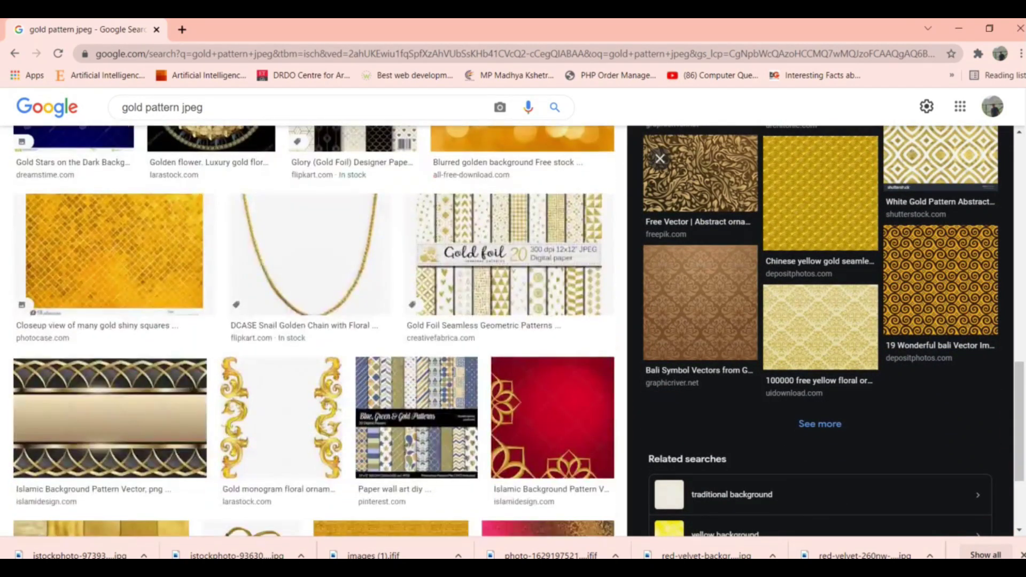
{"action": "scroll", "coordinate": [313, 332], "scroll_direction": "down", "scroll_amount": 10}
{"action": "scroll", "coordinate": [313, 332], "scroll_direction": "up", "scroll_amount": 20}
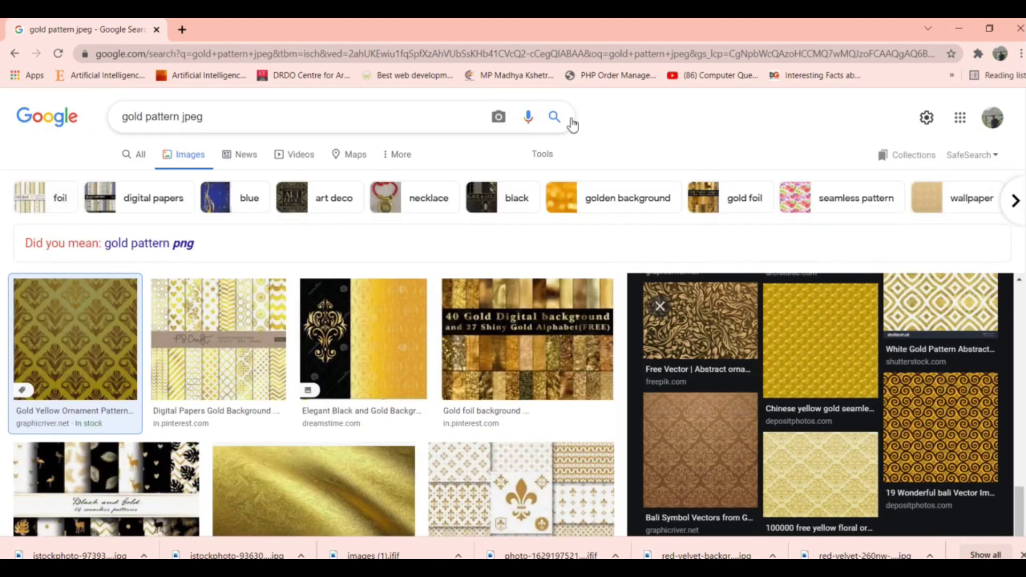
Replace the image search with gold pattern foil.
{"action": "left_click", "coordinate": [570, 122]}
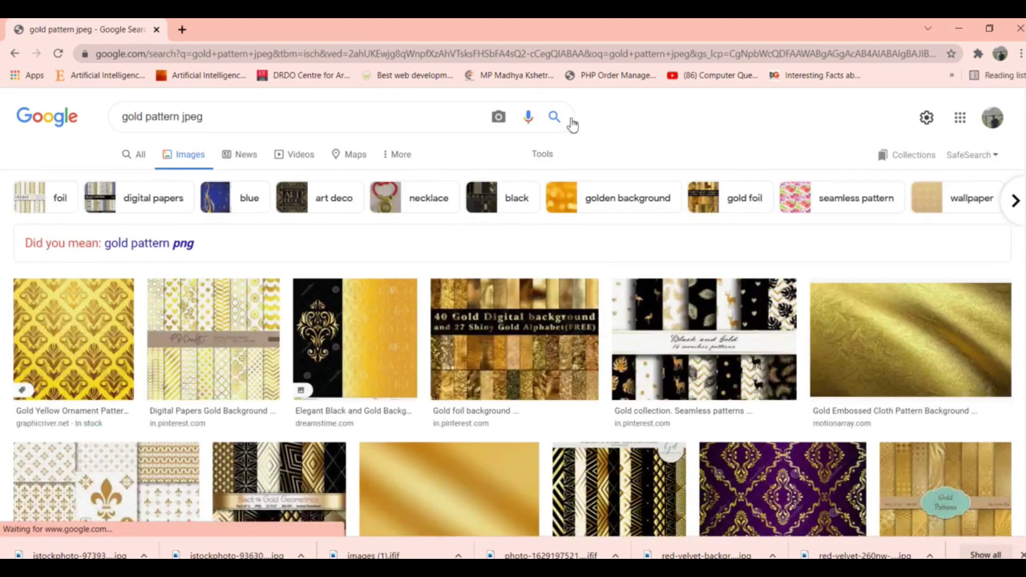
{"action": "left_click", "coordinate": [244, 121]}
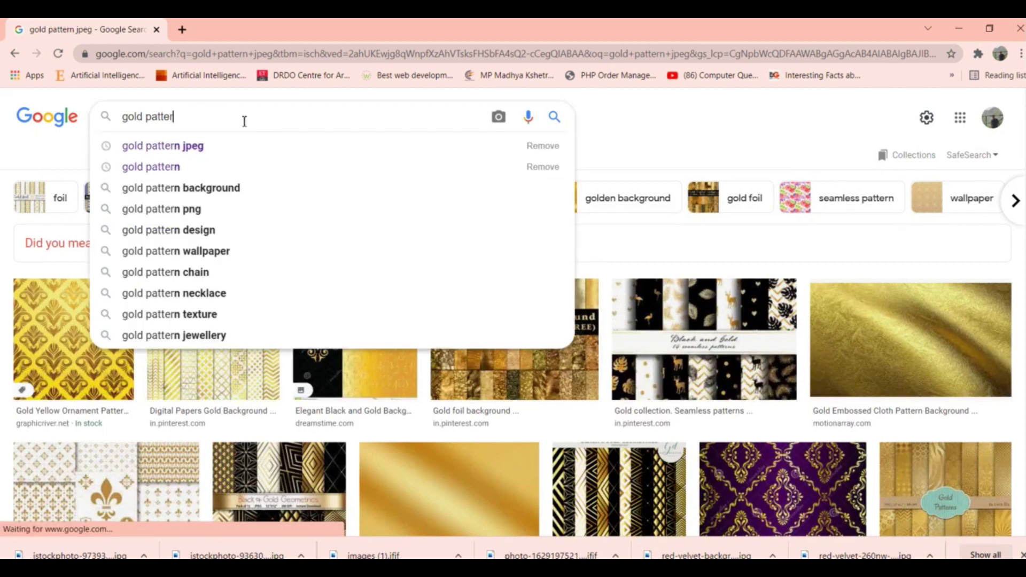
{"action": "type", "text": "n foil"}
{"action": "key", "text": "Return"}
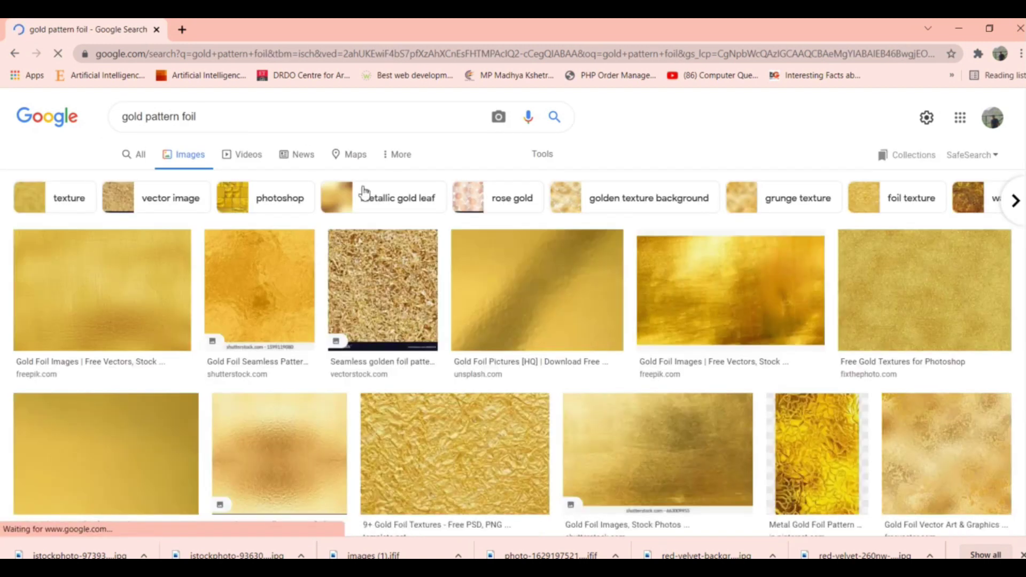
Narrow the foil results to metallic gold leaf and look through the images.
{"action": "left_click", "coordinate": [402, 204]}
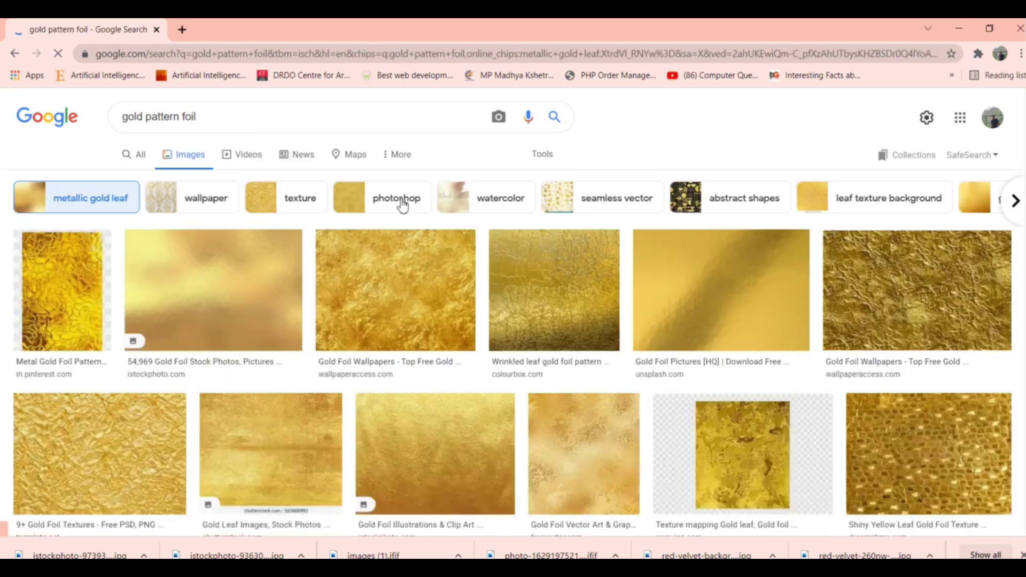
{"action": "scroll", "coordinate": [513, 331], "scroll_direction": "down", "scroll_amount": 6}
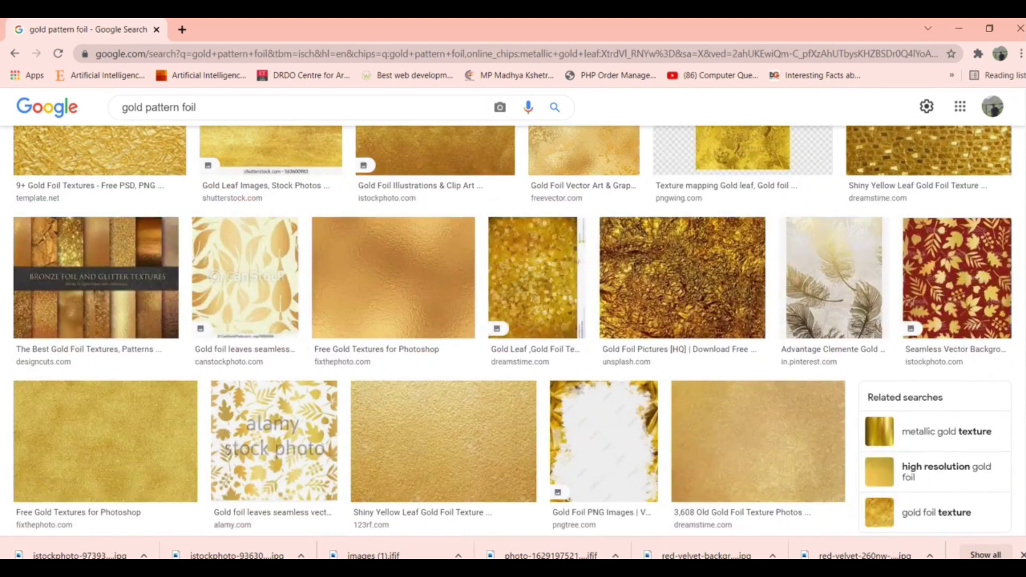
{"action": "scroll", "coordinate": [1021, 257], "scroll_direction": "down", "scroll_amount": 7}
{"action": "scroll", "coordinate": [1014, 454], "scroll_direction": "down", "scroll_amount": 13}
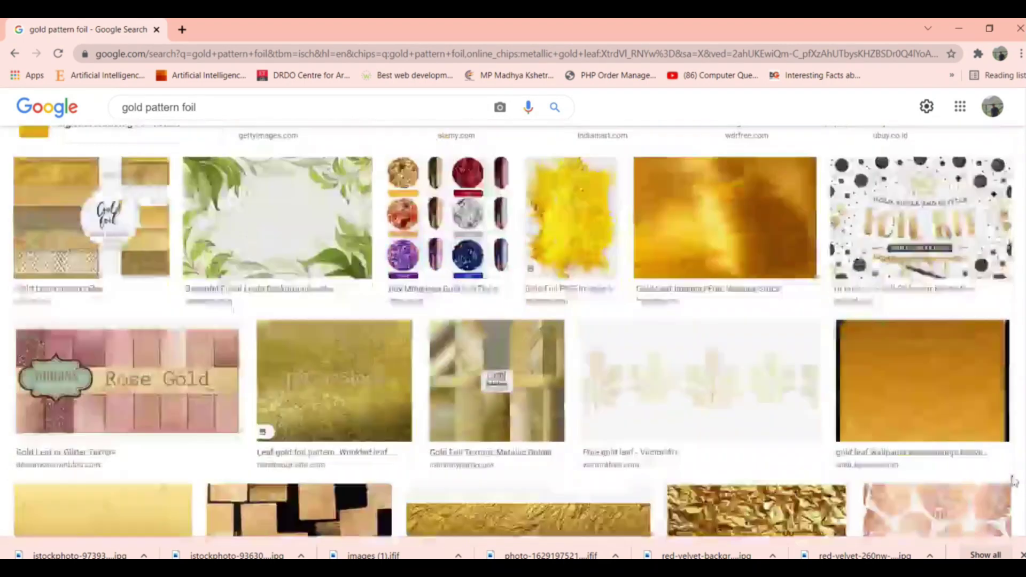
{"action": "left_click_drag", "start_coordinate": [1016, 479], "coordinate": [1022, 134]}
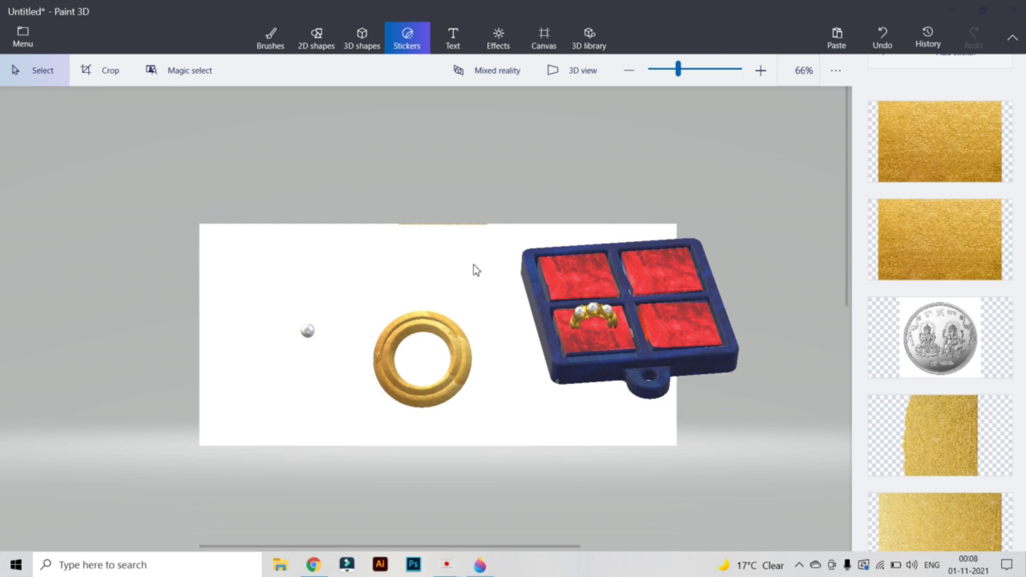
Switch to Paint 3D and insert the Amazing-Premium-Golden-Seamless-Pattern image from the pattern folder onto the canvas.
{"action": "left_click", "coordinate": [21, 35]}
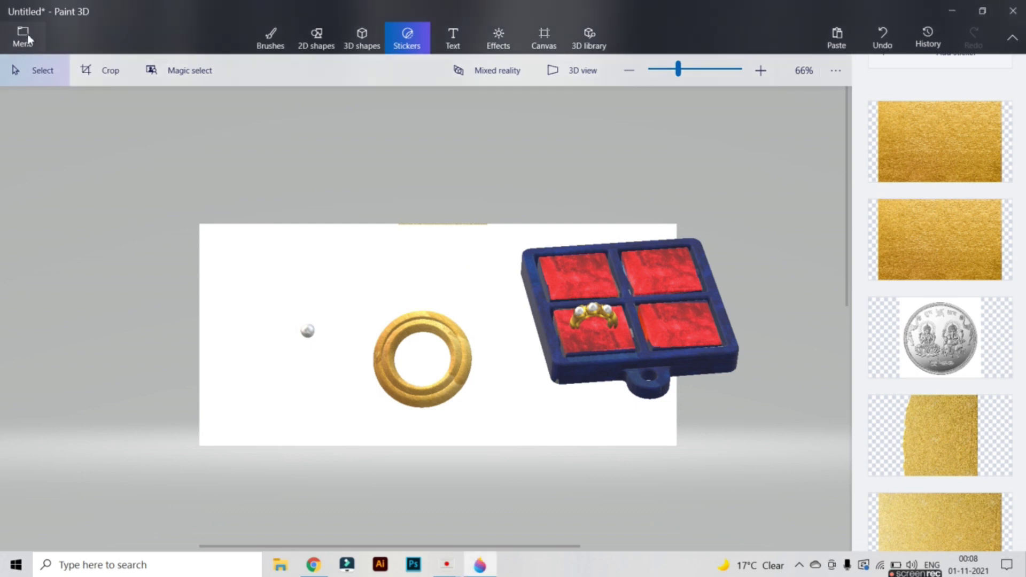
{"action": "left_click", "coordinate": [49, 143]}
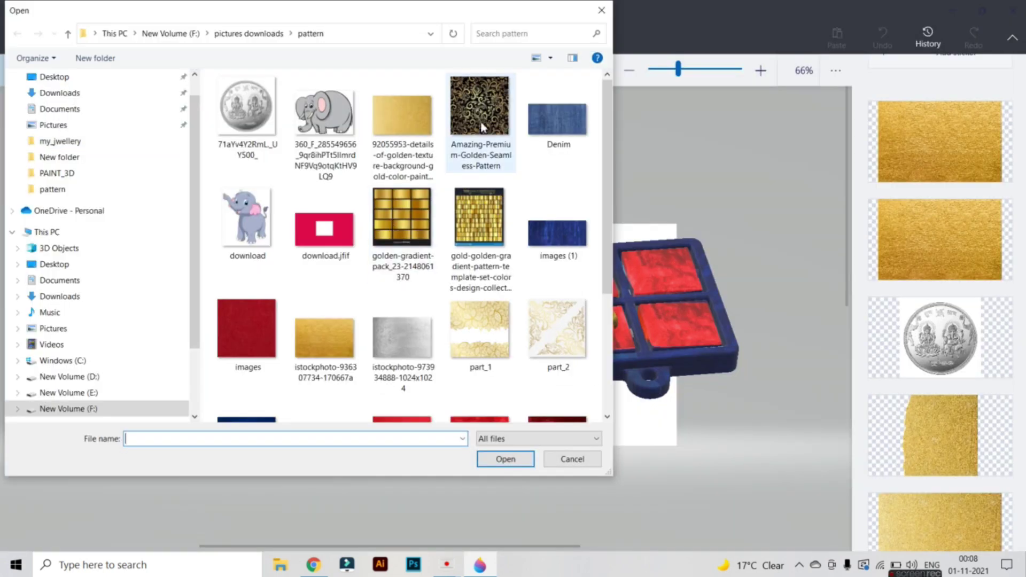
{"action": "left_click", "coordinate": [482, 126]}
{"action": "double_click", "coordinate": [482, 127]}
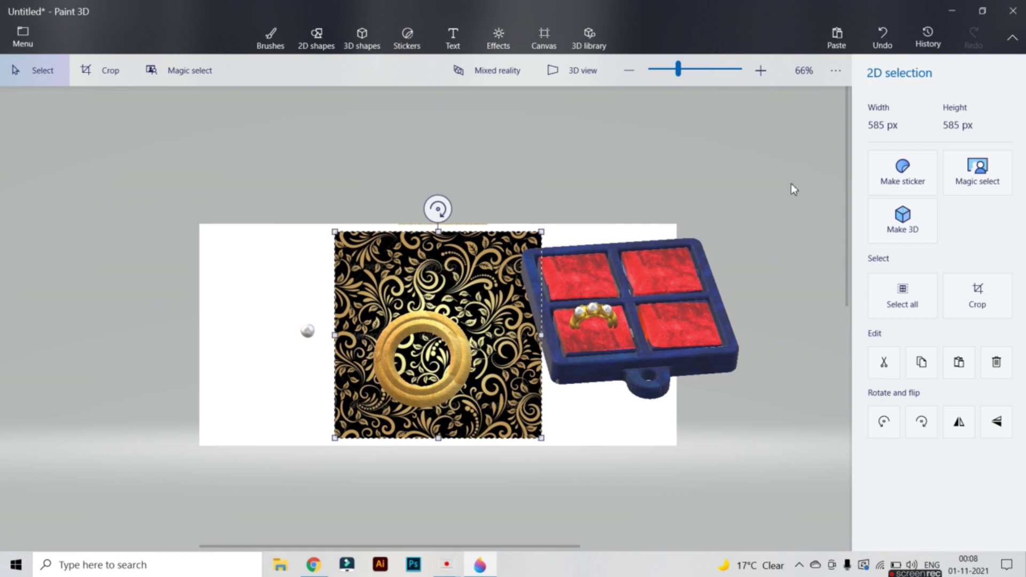
Cut out the bright central ornament of the inserted pattern with Magic select and move the cutout beside the square image, over the pearl.
{"action": "left_click", "coordinate": [989, 174]}
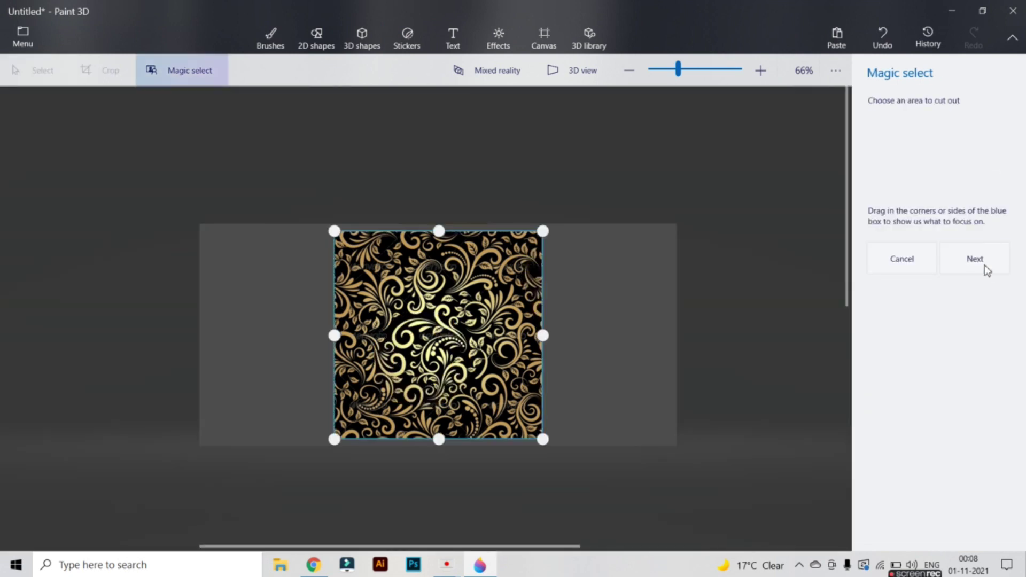
{"action": "left_click", "coordinate": [982, 267]}
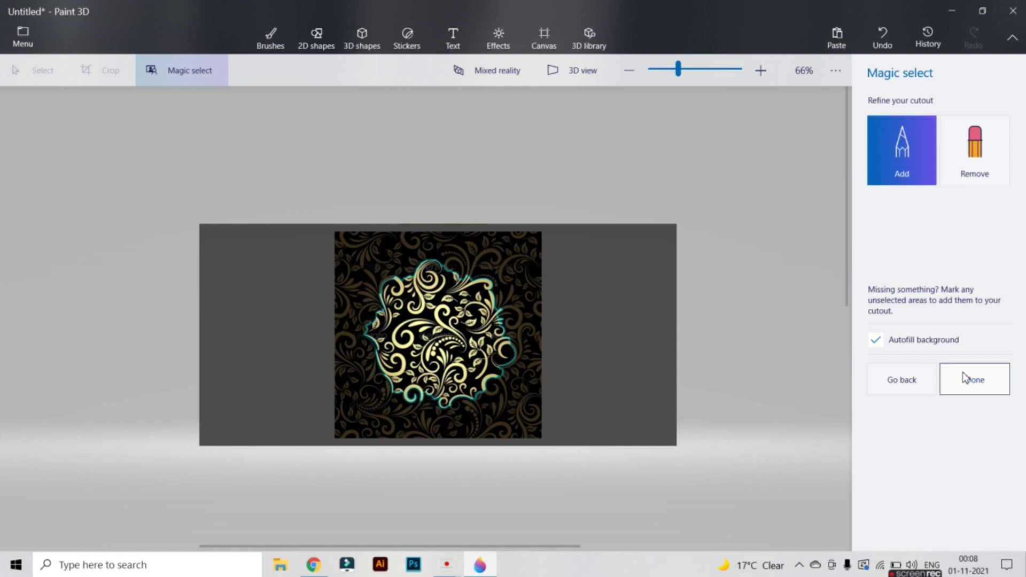
{"action": "left_click", "coordinate": [1001, 378]}
{"action": "left_click_drag", "start_coordinate": [464, 314], "coordinate": [315, 306]}
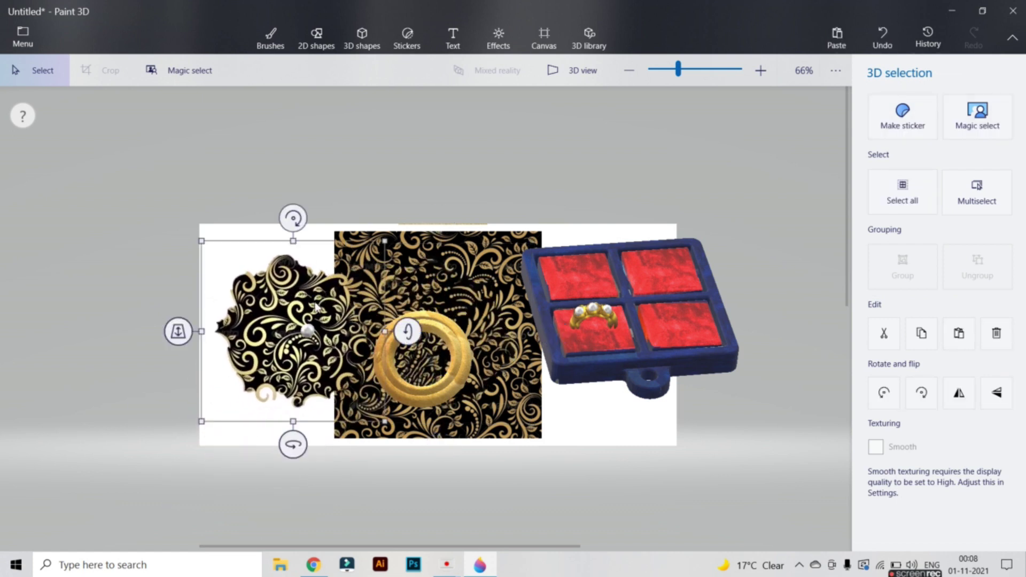
Run Magic select again on the ornament cutout, using its full area and accepting the suggested outline.
{"action": "left_click", "coordinate": [980, 130]}
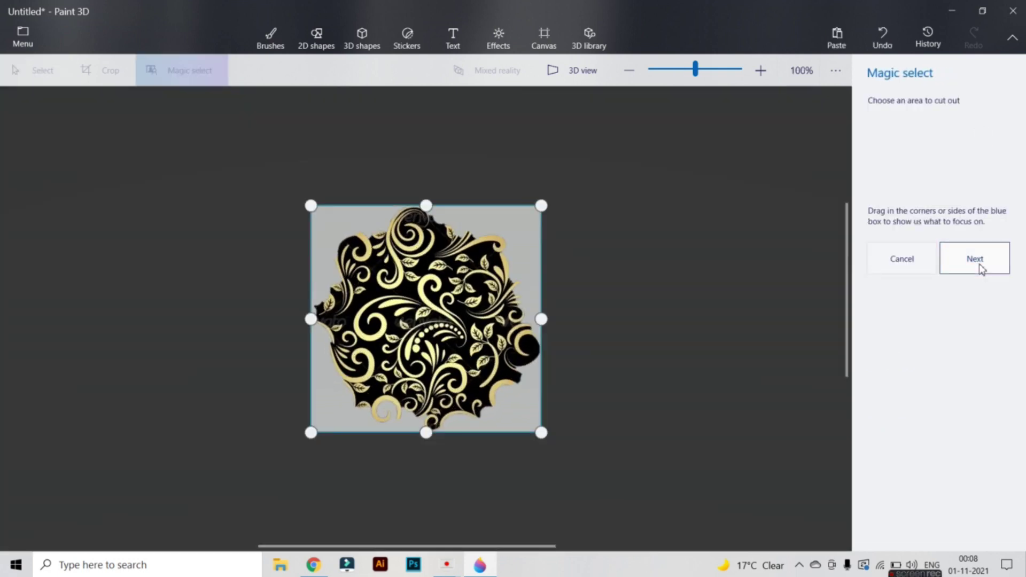
{"action": "left_click", "coordinate": [975, 260]}
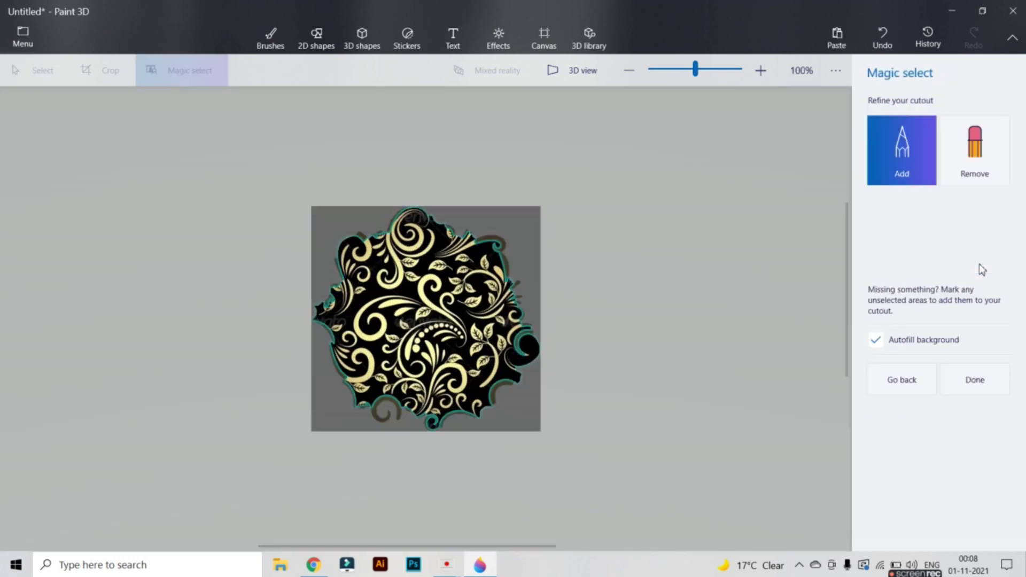
{"action": "left_click", "coordinate": [974, 380]}
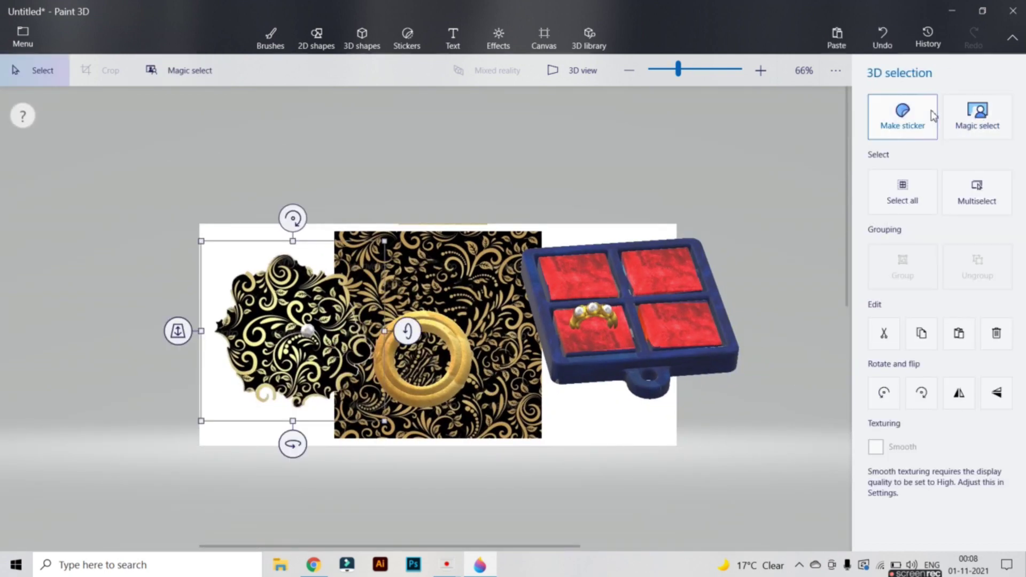
Make the ornament cutout into a sticker, trim its edges with Magic select and apply it over the small pearl.
{"action": "left_click", "coordinate": [932, 116]}
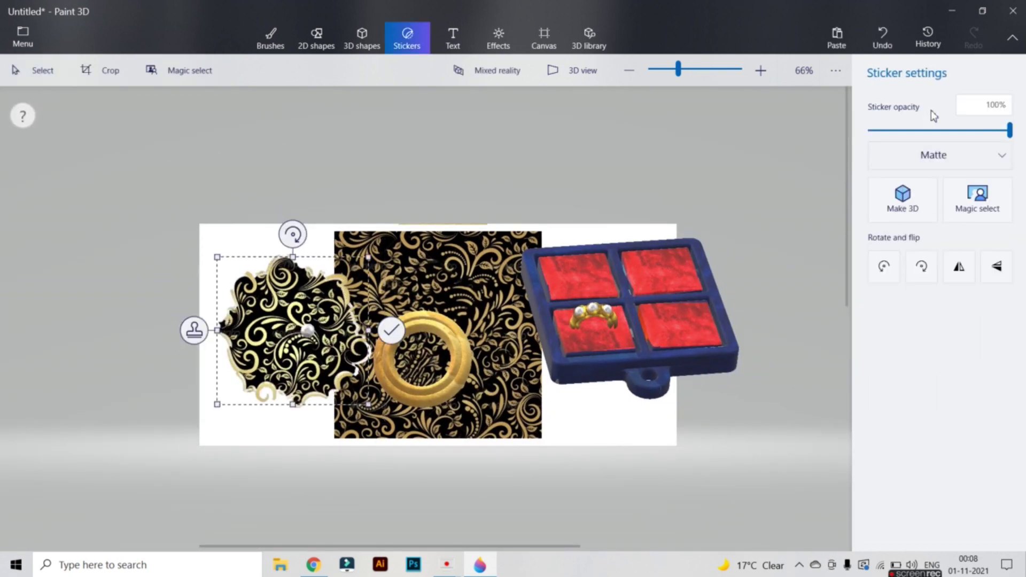
{"action": "left_click", "coordinate": [984, 206]}
{"action": "left_click", "coordinate": [978, 257]}
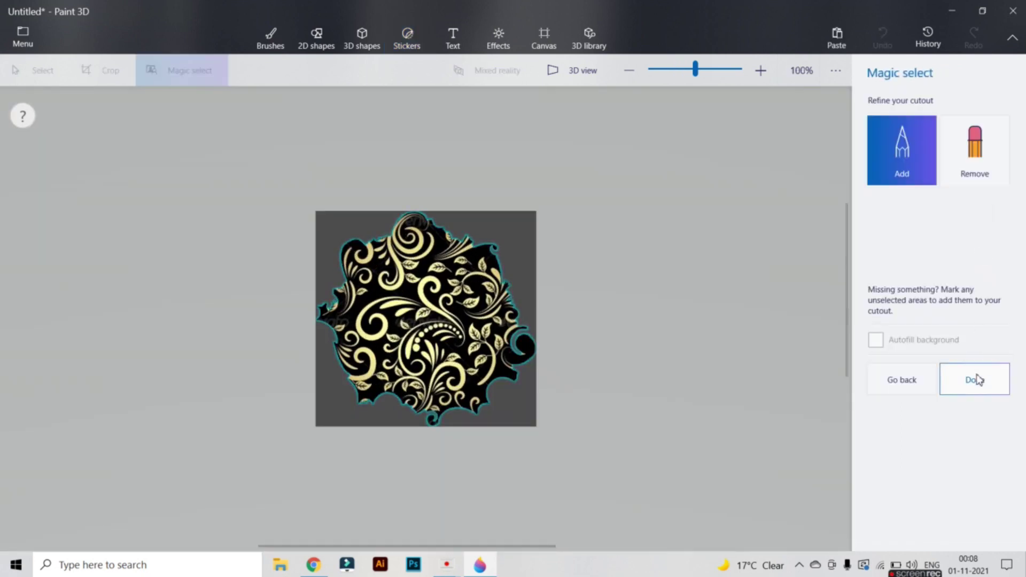
{"action": "left_click", "coordinate": [978, 380]}
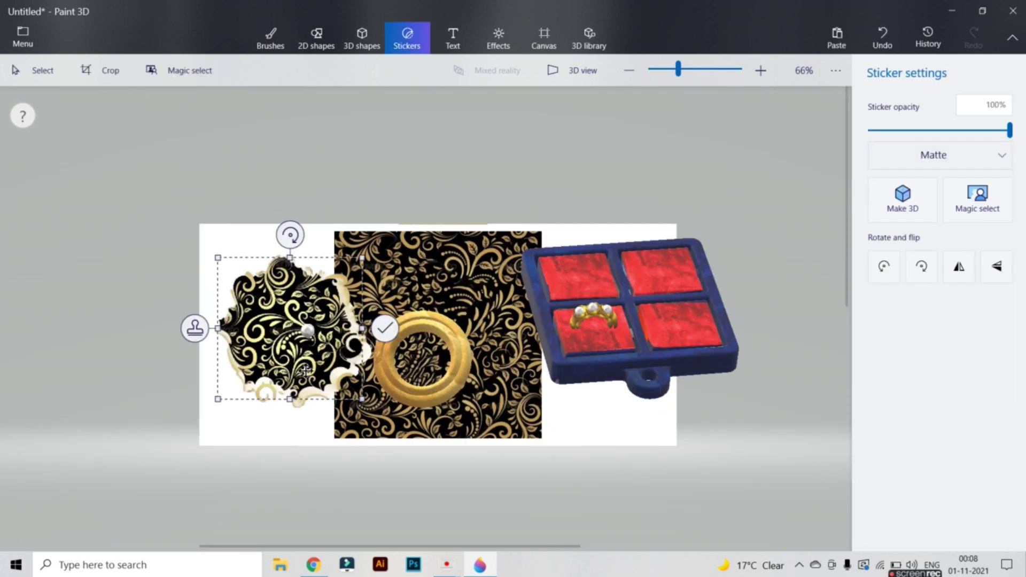
{"action": "left_click_drag", "start_coordinate": [272, 342], "coordinate": [295, 345]}
{"action": "left_click", "coordinate": [403, 333]}
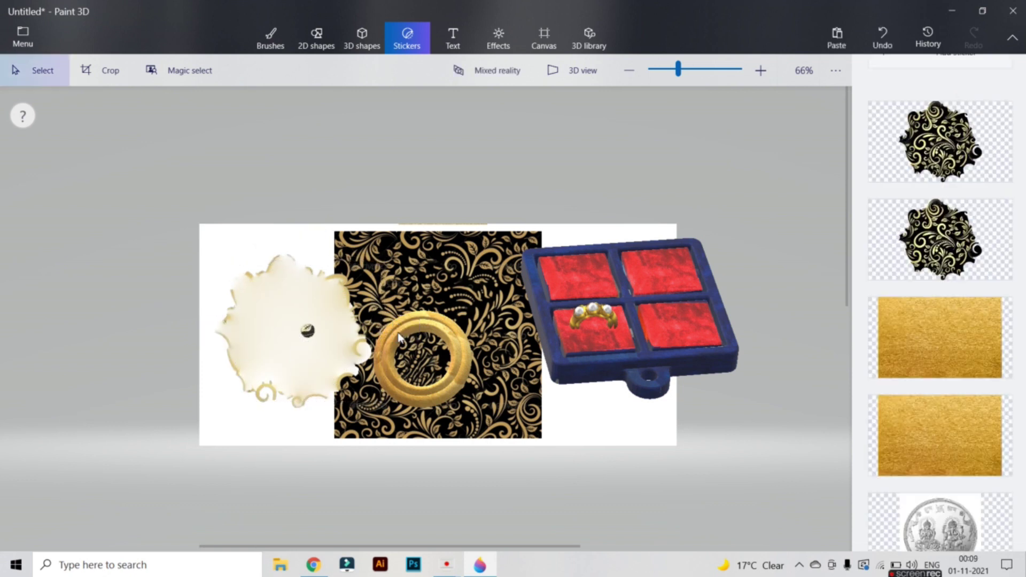
Enlarge the small patterned pearl and move it over the upper part of the pale leftover cutout.
{"action": "left_click", "coordinate": [307, 333]}
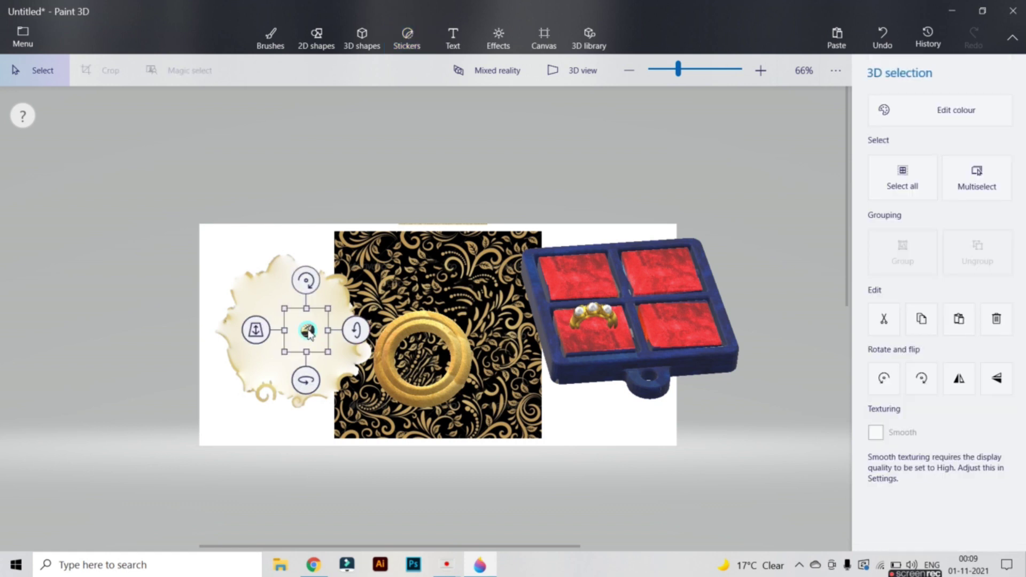
{"action": "left_click_drag", "start_coordinate": [331, 312], "coordinate": [478, 203]}
{"action": "left_click_drag", "start_coordinate": [337, 287], "coordinate": [254, 254]}
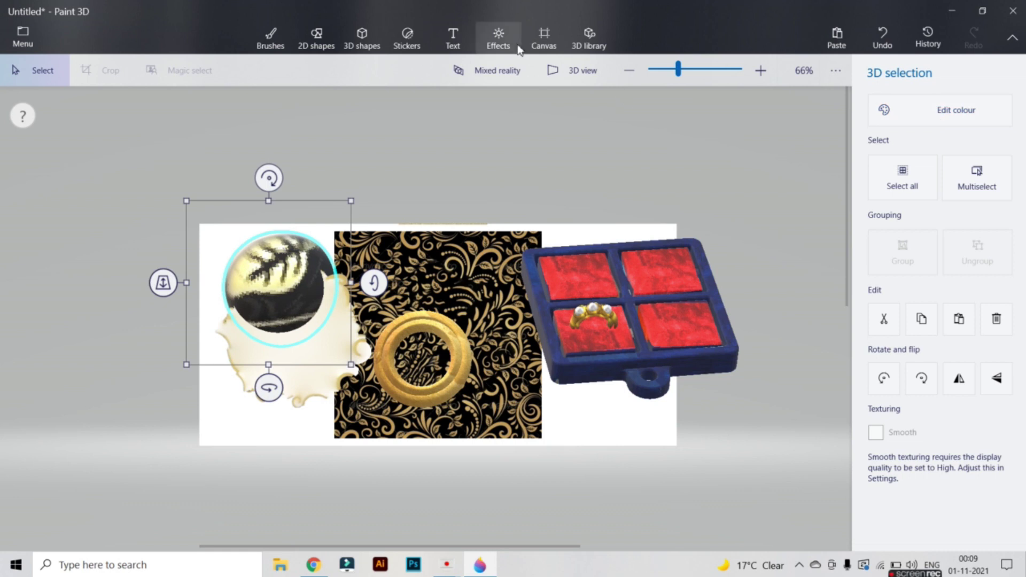
Apply the black-and-gold ornament sticker at its default size to the centre of the enlarged pearl.
{"action": "left_click", "coordinate": [407, 38]}
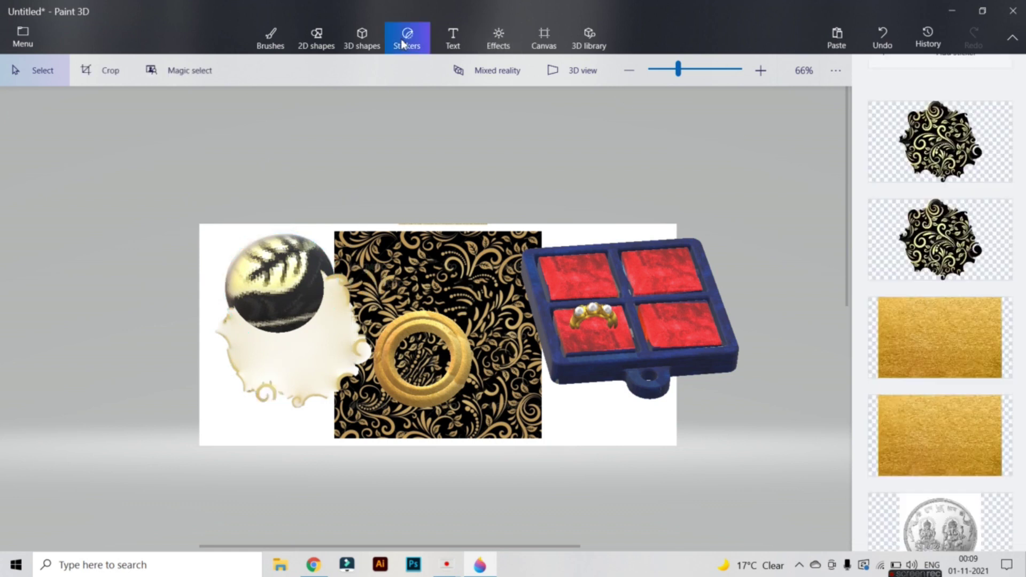
{"action": "left_click", "coordinate": [931, 202]}
{"action": "left_click", "coordinate": [427, 319]}
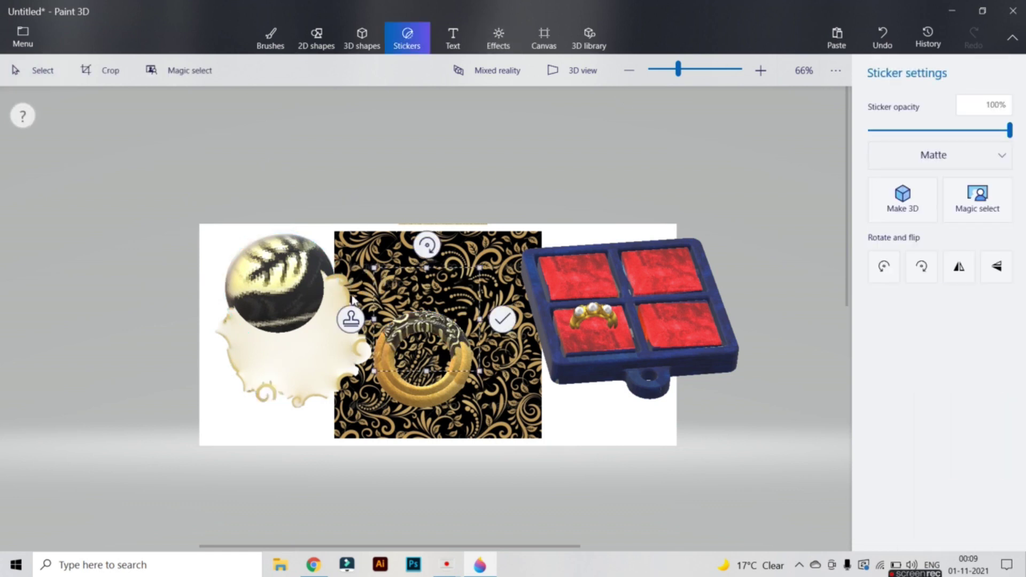
{"action": "left_click_drag", "start_coordinate": [414, 337], "coordinate": [263, 299]}
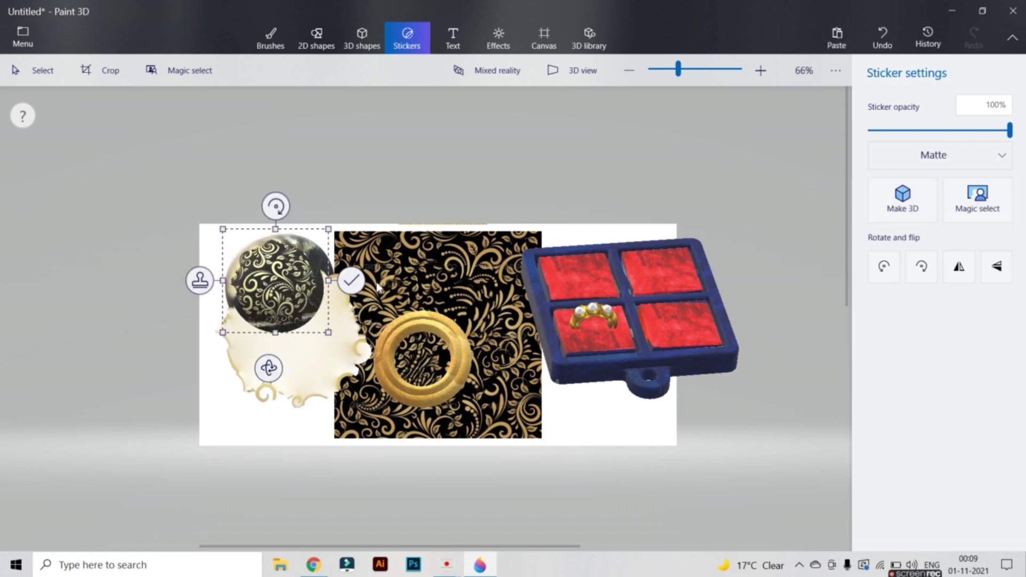
{"action": "left_click", "coordinate": [350, 280]}
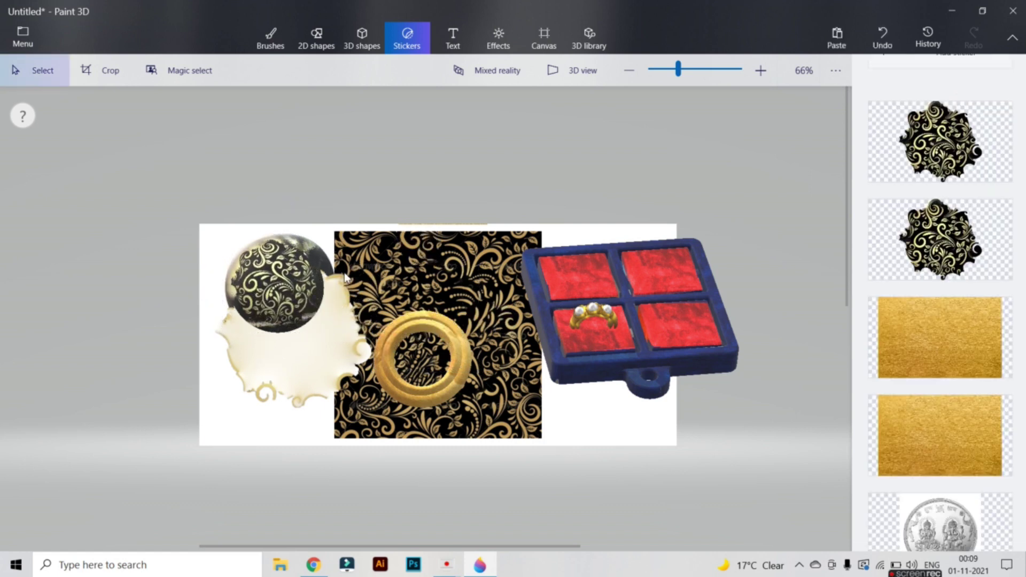
Move the patterned pearl clear of the pale leftover cutout and delete that cutout.
{"action": "left_click", "coordinate": [290, 288]}
{"action": "left_click_drag", "start_coordinate": [290, 288], "coordinate": [244, 217]}
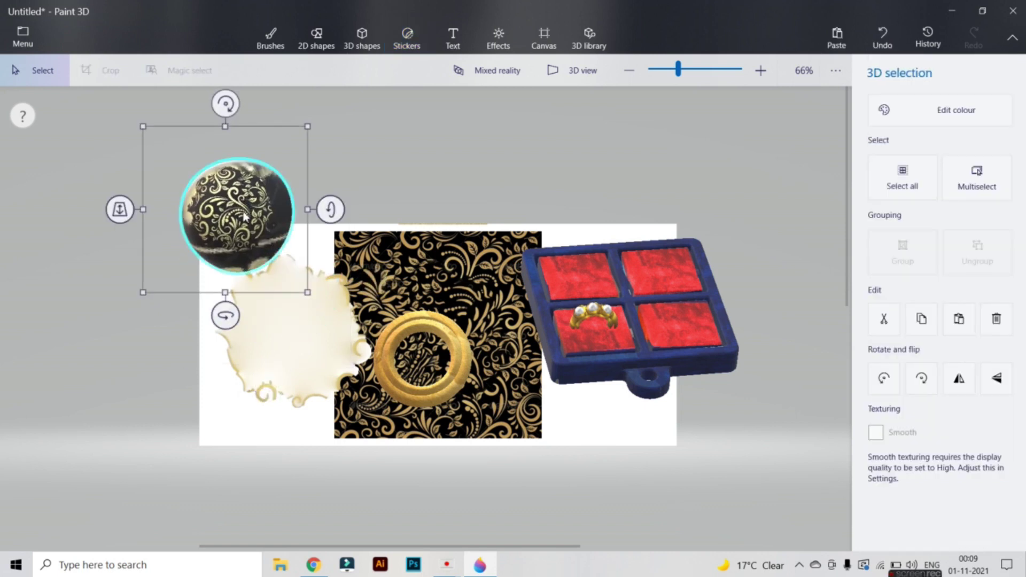
{"action": "left_click", "coordinate": [318, 363]}
{"action": "key", "text": "Delete"}
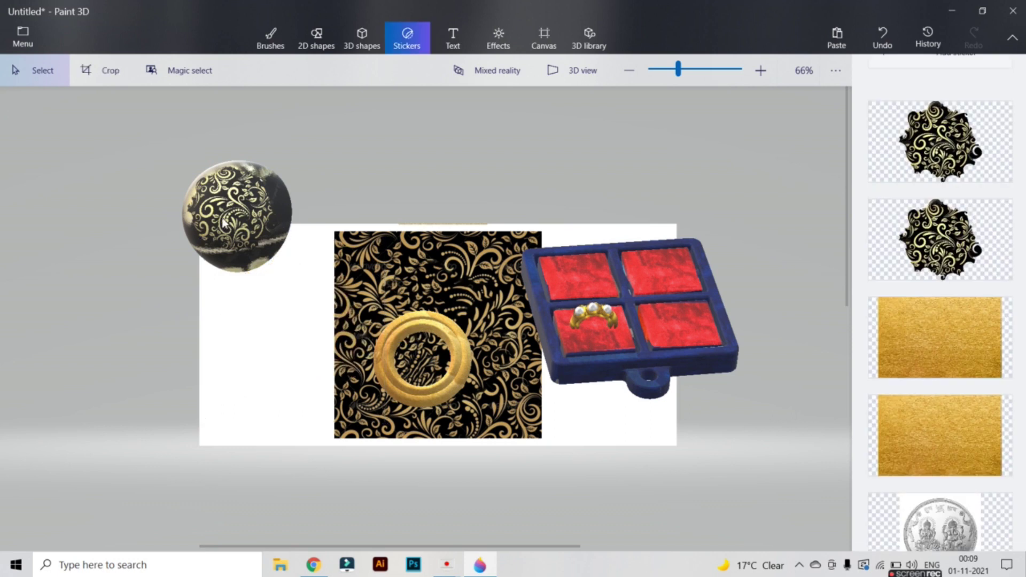
Apply the ornament sticker to the pearl's front again, enlarged and centred so the pattern covers the whole visible face.
{"action": "left_click", "coordinate": [224, 223]}
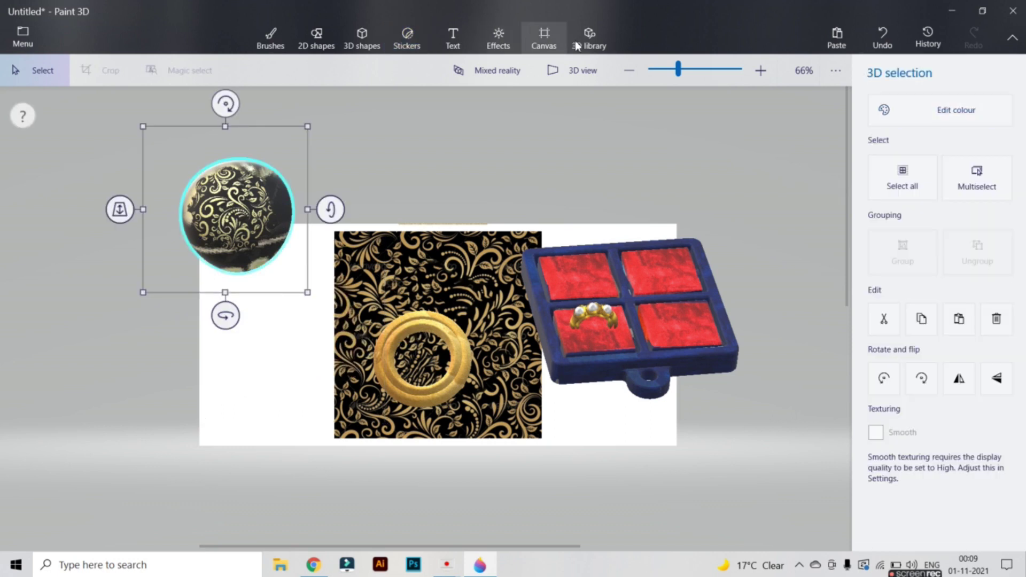
{"action": "left_click", "coordinate": [406, 37]}
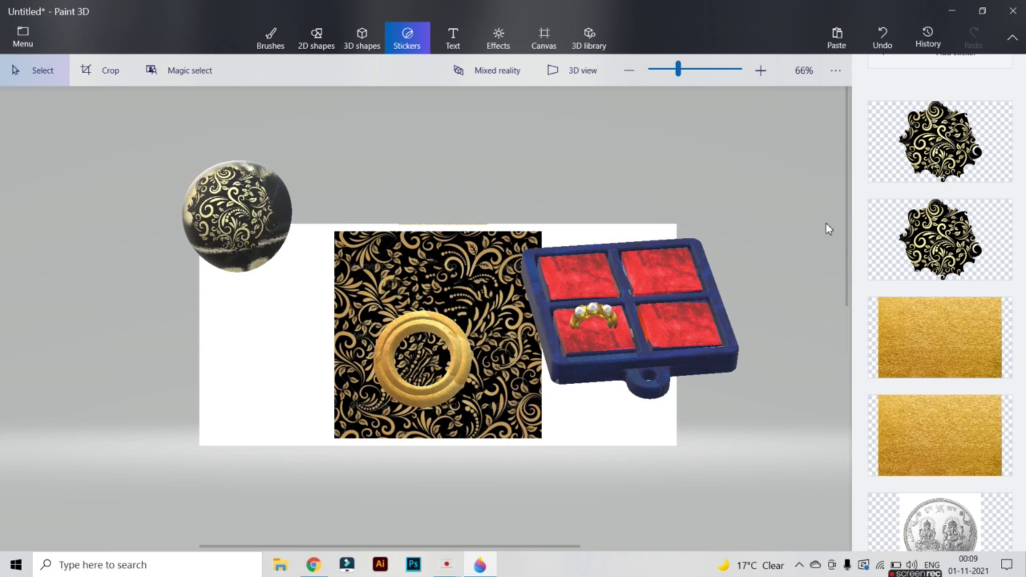
{"action": "left_click", "coordinate": [923, 244]}
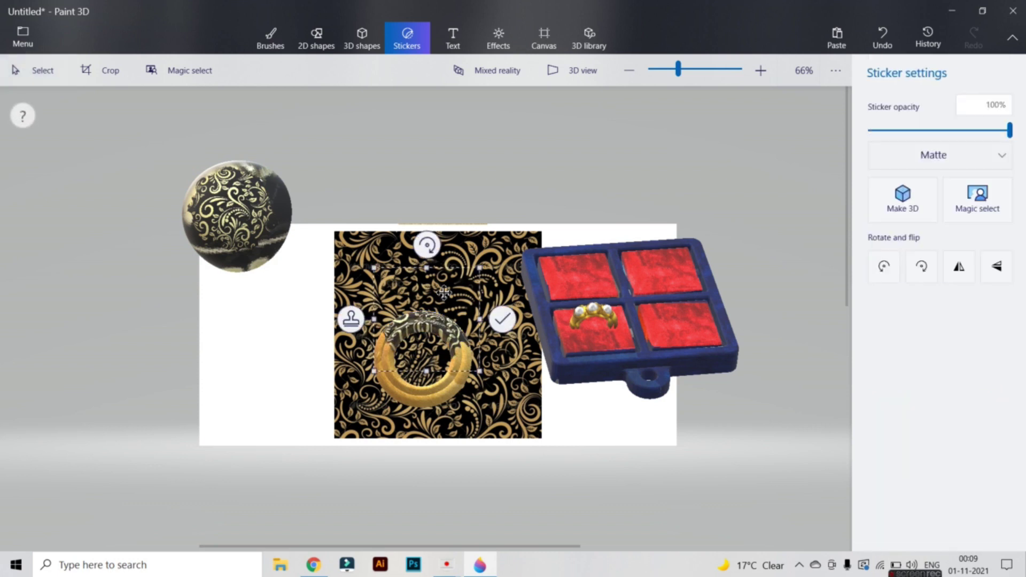
{"action": "left_click_drag", "start_coordinate": [438, 348], "coordinate": [257, 228]}
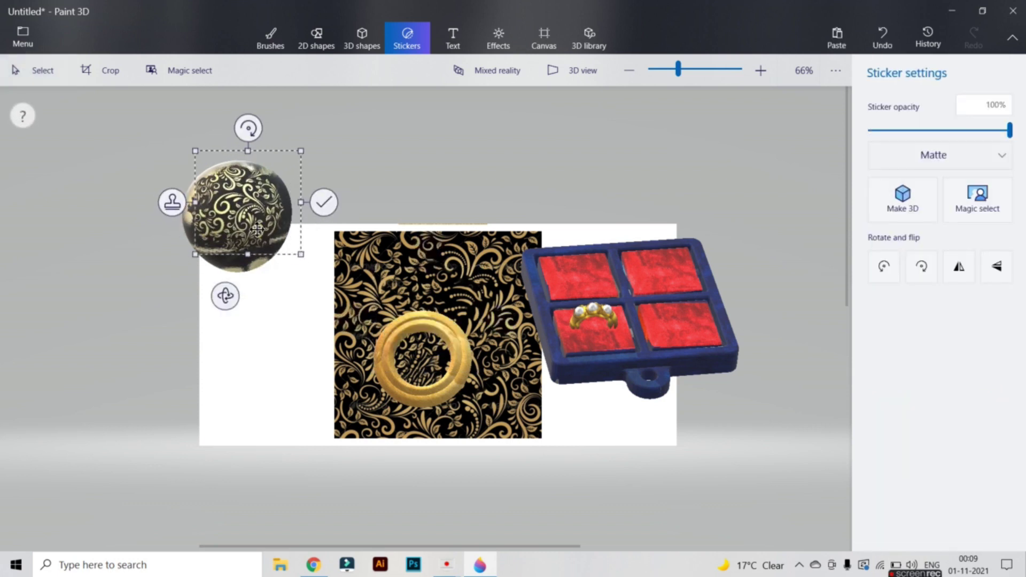
{"action": "left_click_drag", "start_coordinate": [304, 158], "coordinate": [423, 137]}
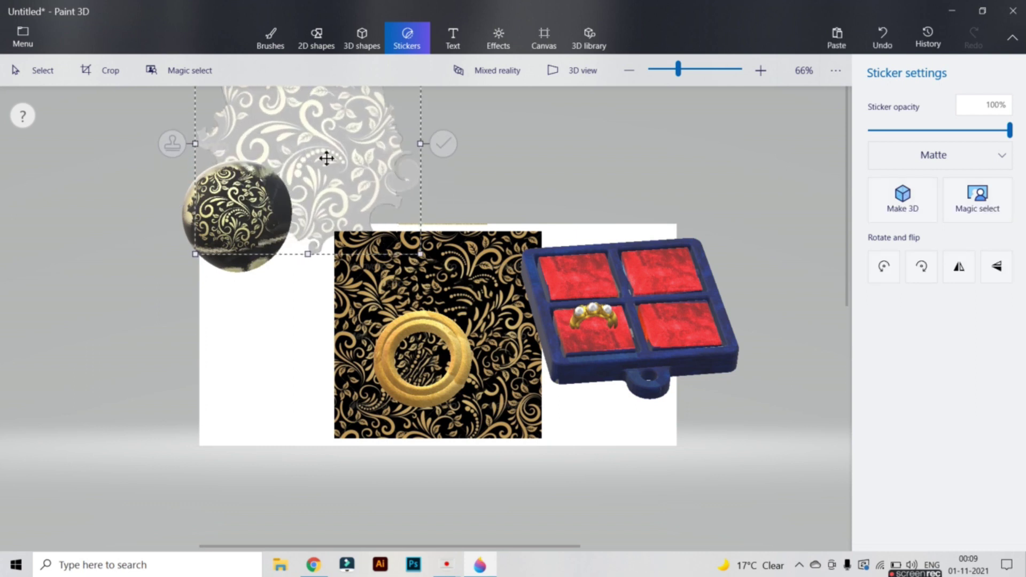
{"action": "left_click_drag", "start_coordinate": [314, 171], "coordinate": [248, 223]}
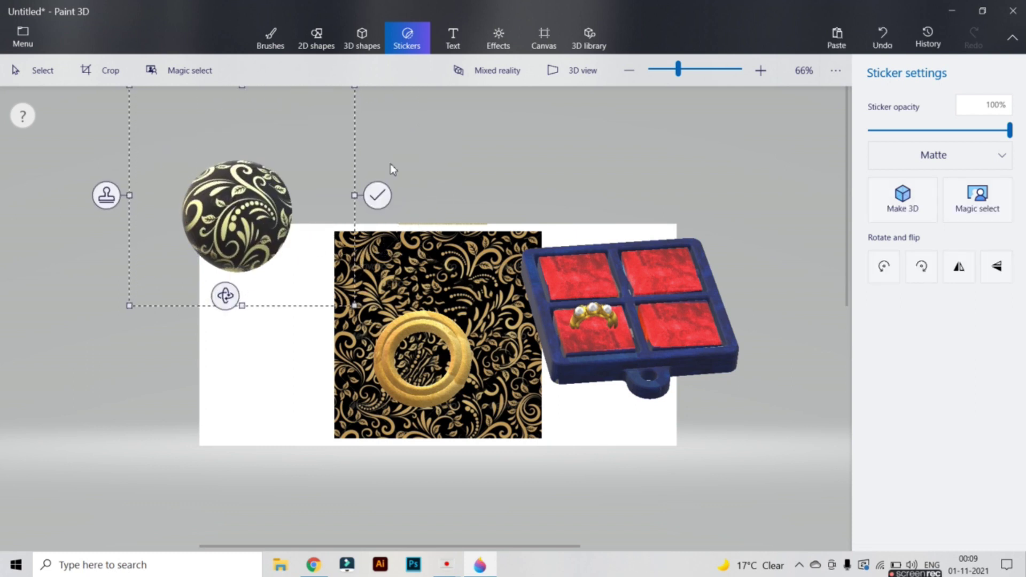
{"action": "left_click", "coordinate": [382, 197]}
Rotate the pearl to its flat white back and cover that face with an enlarged ornament sticker.
{"action": "left_click", "coordinate": [251, 236]}
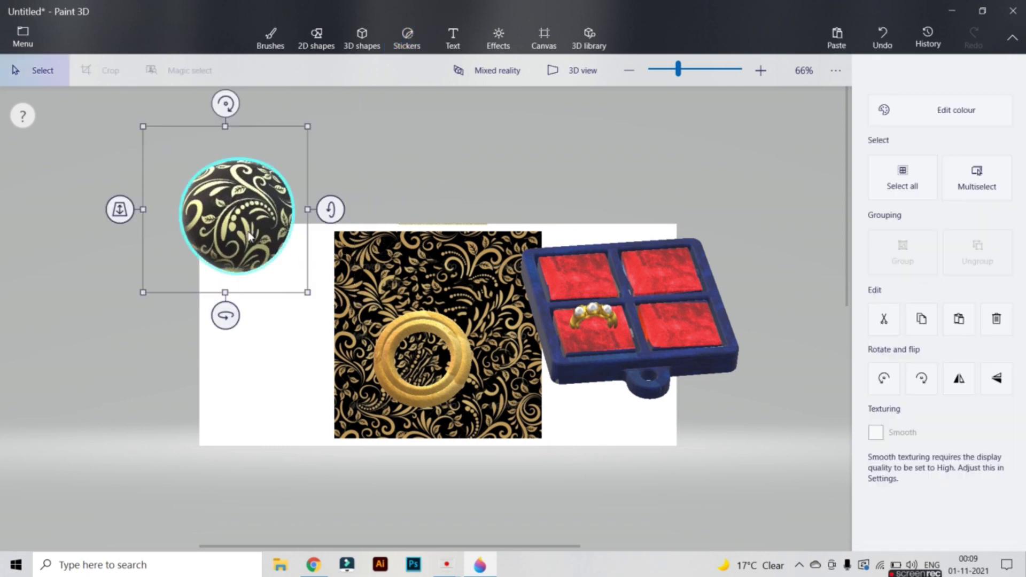
{"action": "left_click_drag", "start_coordinate": [330, 209], "coordinate": [332, 347]}
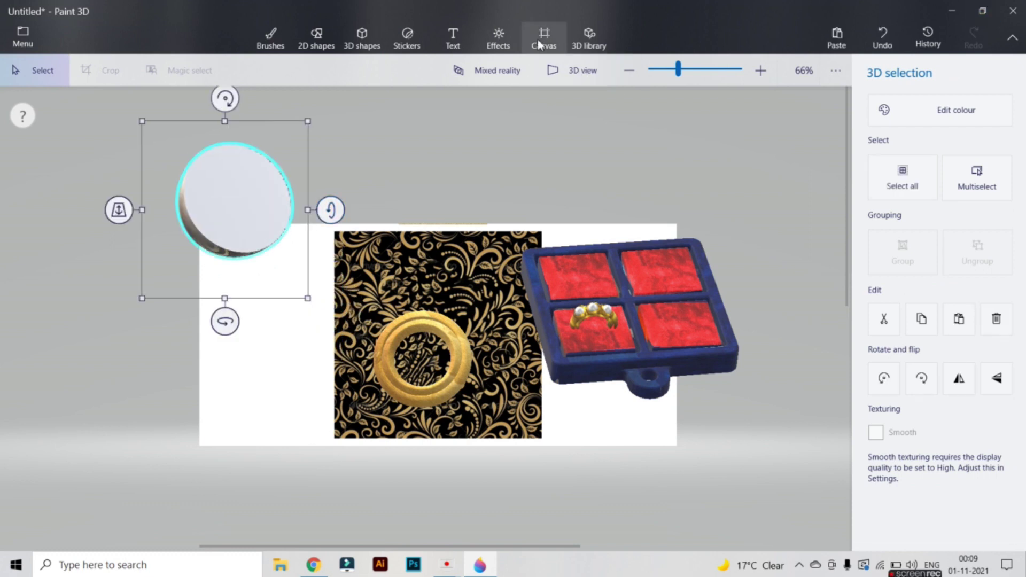
{"action": "left_click", "coordinate": [406, 40]}
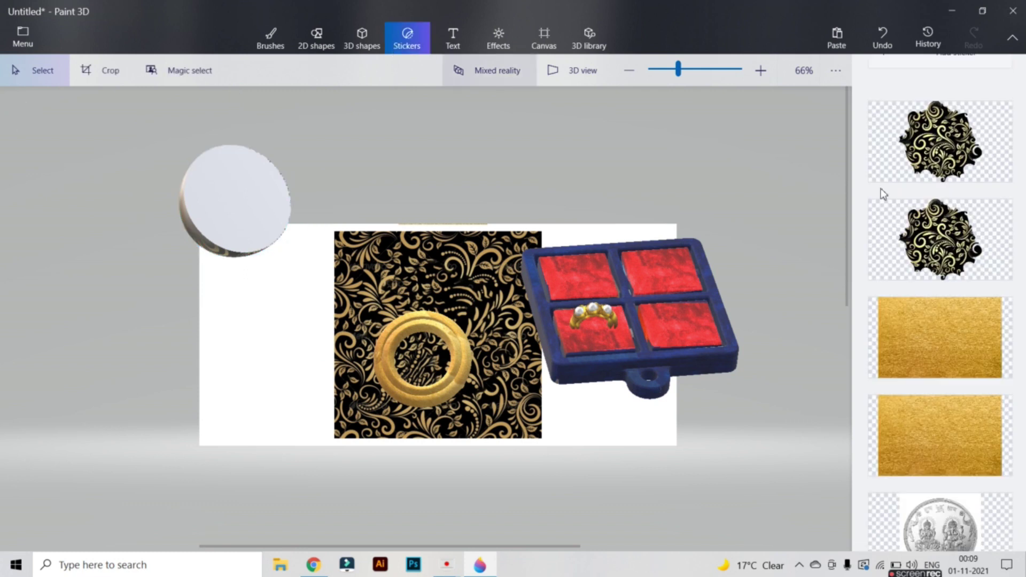
{"action": "left_click", "coordinate": [941, 227]}
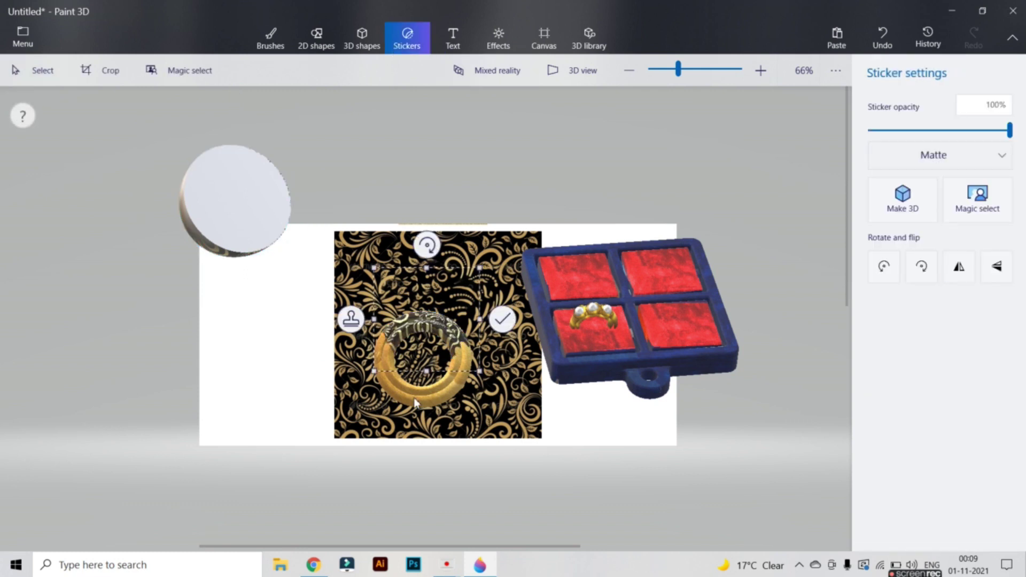
{"action": "left_click_drag", "start_coordinate": [415, 346], "coordinate": [207, 186]}
{"action": "left_click_drag", "start_coordinate": [246, 132], "coordinate": [315, 63]}
{"action": "left_click_drag", "start_coordinate": [227, 235], "coordinate": [228, 287]}
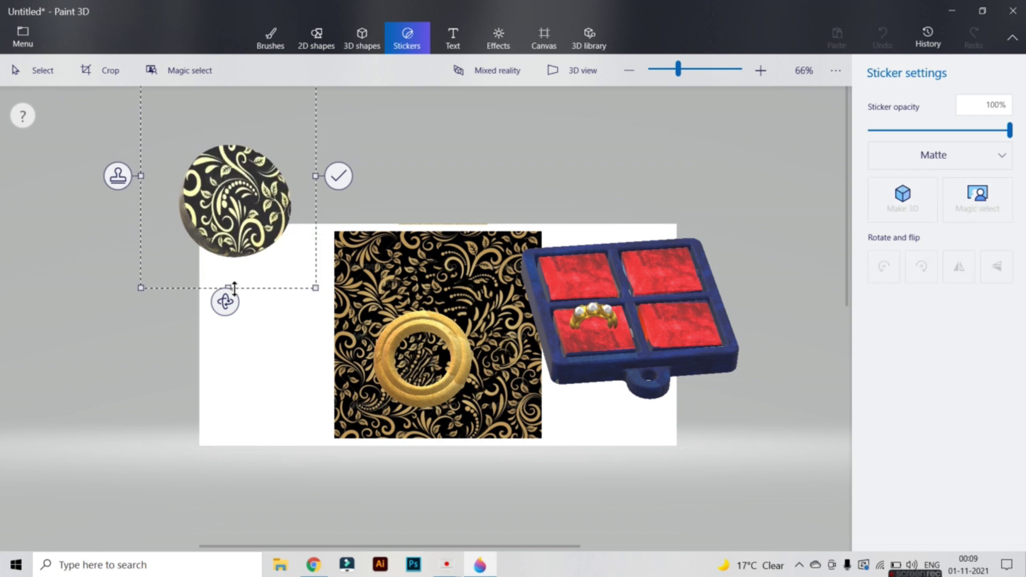
{"action": "left_click", "coordinate": [345, 178]}
Turn the pearl sideways and apply the ornament sticker to the curved outer part of its bare side.
{"action": "left_click", "coordinate": [249, 227]}
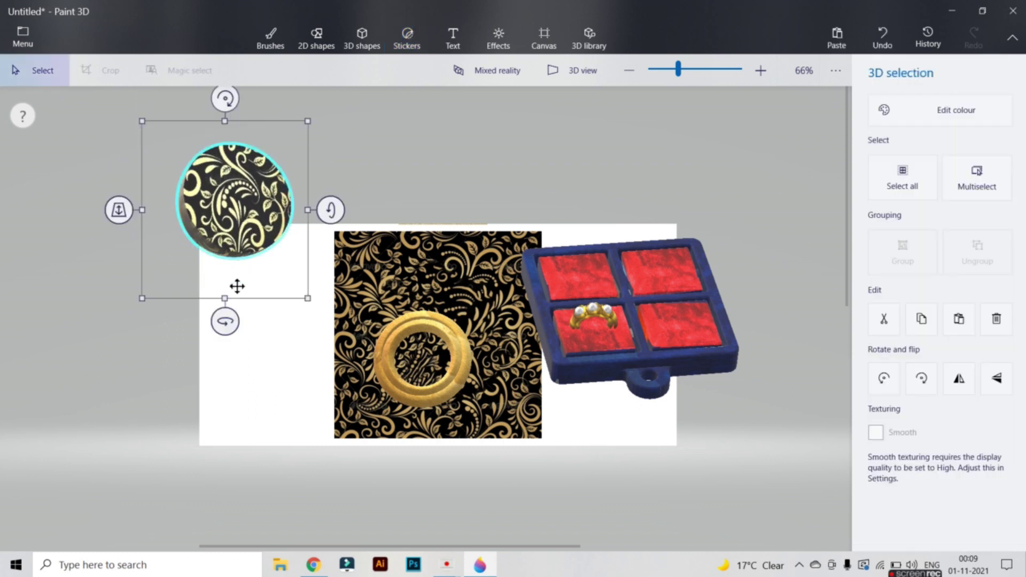
{"action": "left_click_drag", "start_coordinate": [225, 321], "coordinate": [282, 321]}
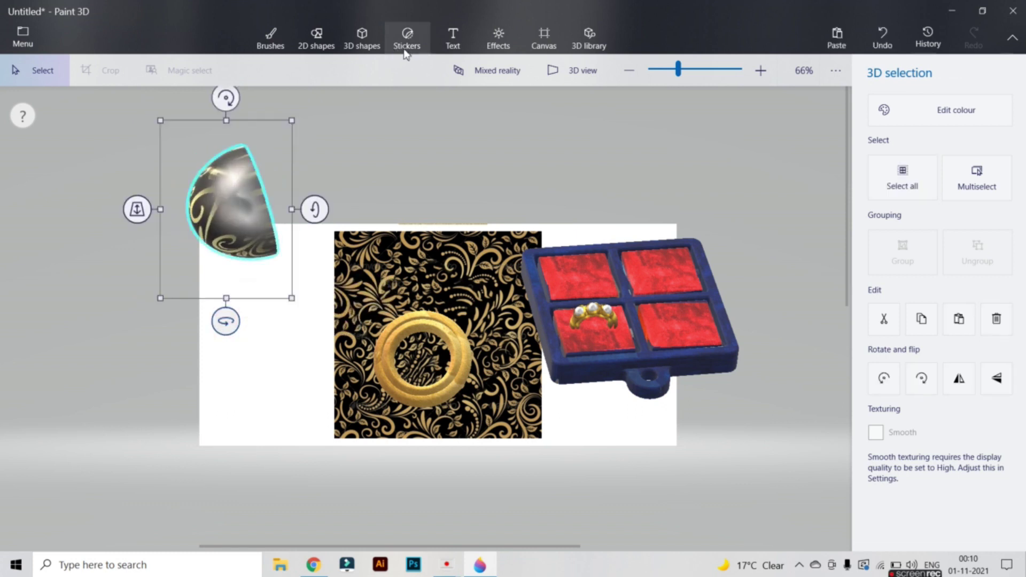
{"action": "left_click", "coordinate": [407, 47]}
{"action": "left_click", "coordinate": [962, 183]}
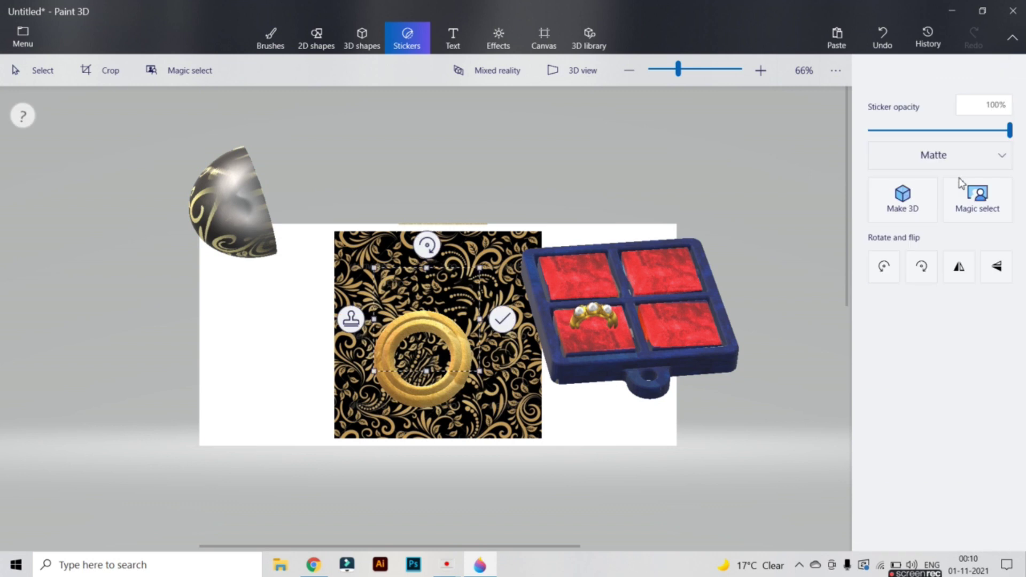
{"action": "left_click", "coordinate": [217, 236]}
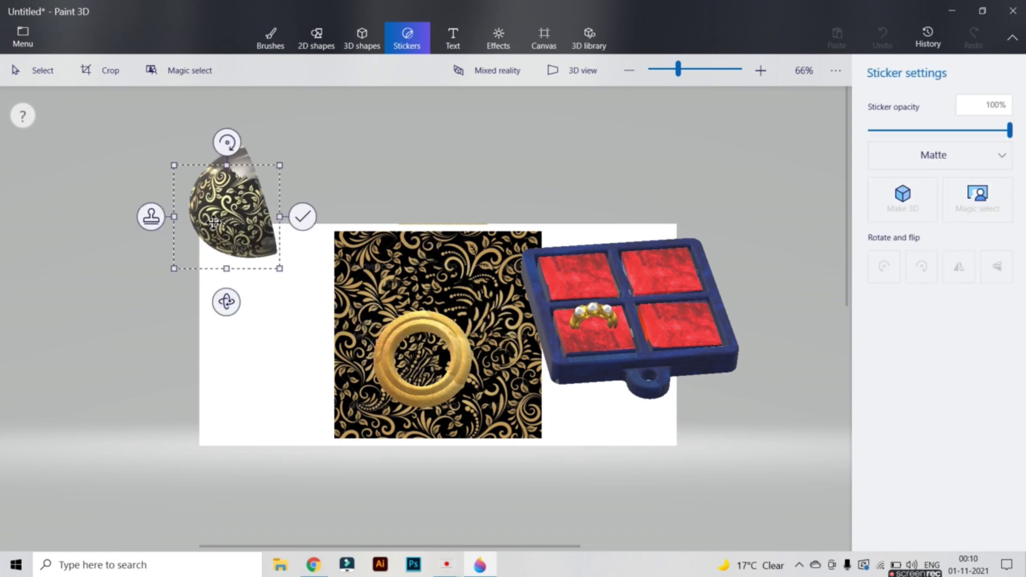
{"action": "left_click_drag", "start_coordinate": [211, 197], "coordinate": [293, 282]}
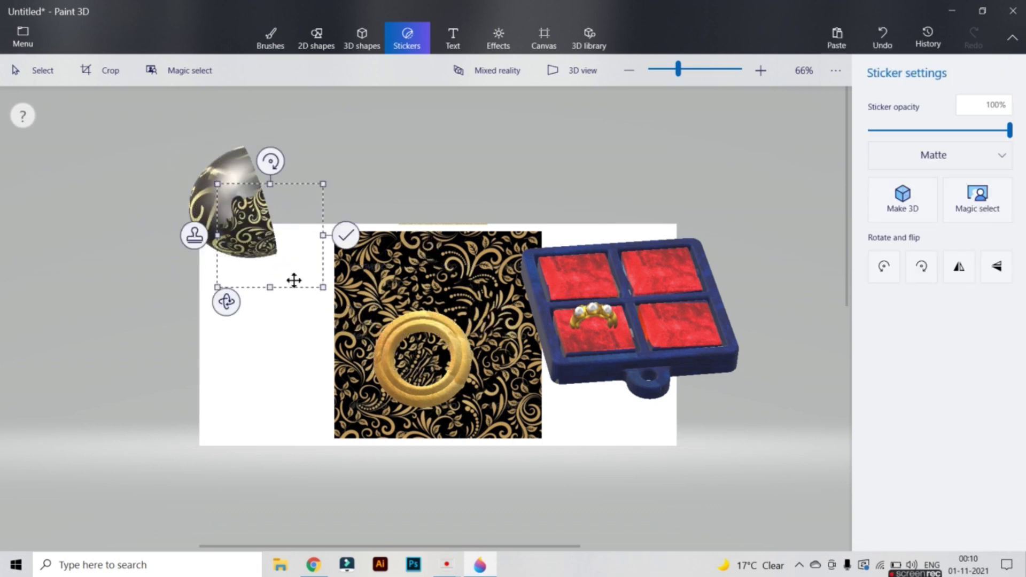
{"action": "left_click_drag", "start_coordinate": [270, 184], "coordinate": [226, 154]}
{"action": "left_click_drag", "start_coordinate": [294, 224], "coordinate": [232, 187]}
{"action": "left_click", "coordinate": [276, 193]}
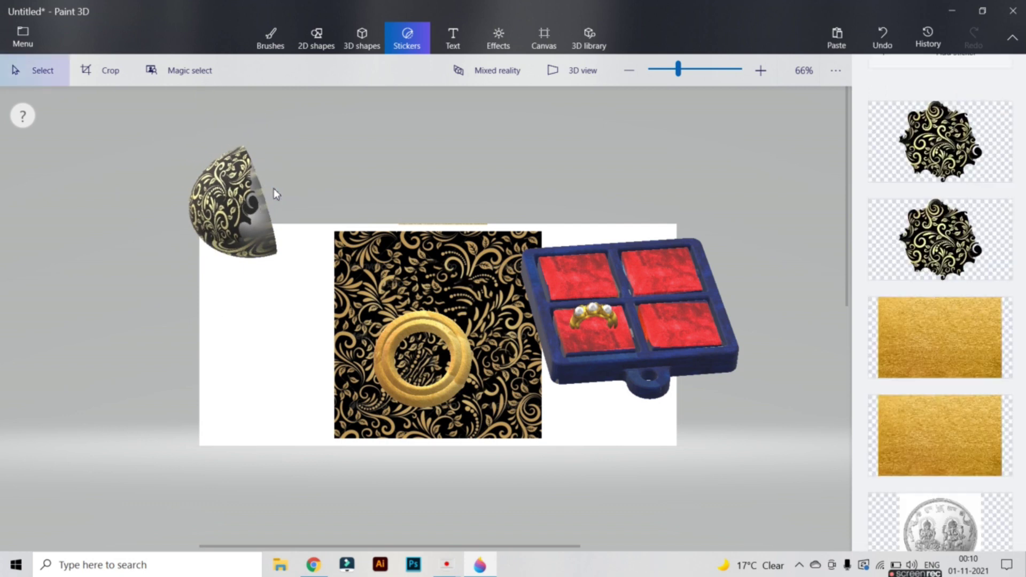
Apply the ornament sticker over the remaining bare patch on the pearl's curved side.
{"action": "left_click", "coordinate": [243, 227]}
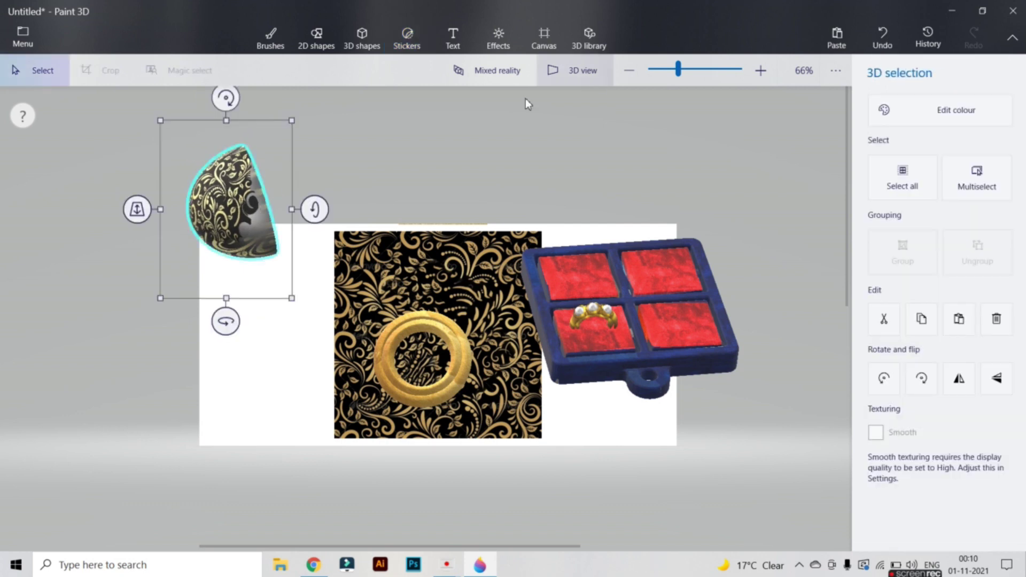
{"action": "left_click", "coordinate": [396, 38]}
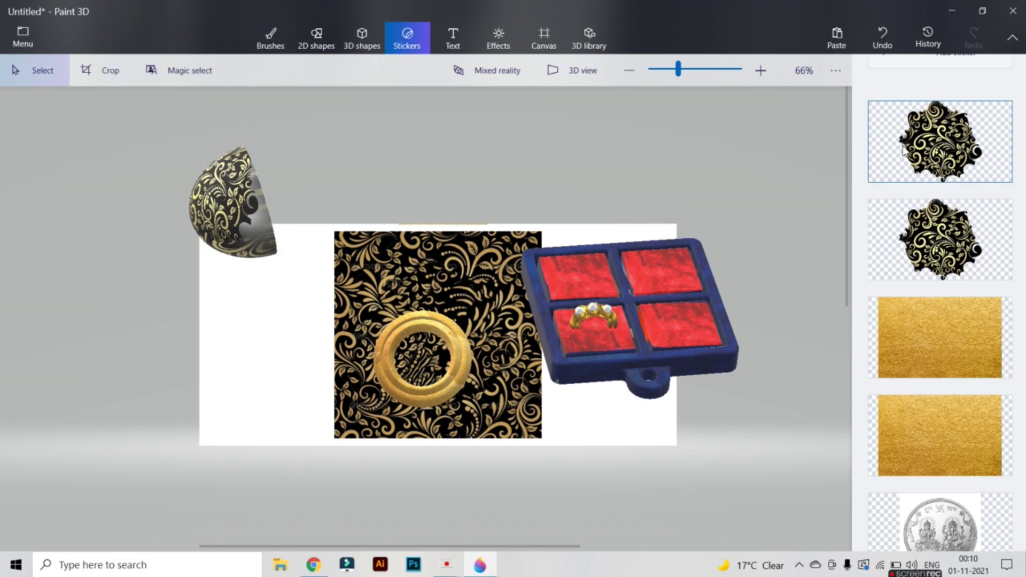
{"action": "left_click", "coordinate": [984, 130]}
{"action": "left_click", "coordinate": [426, 319]}
{"action": "left_click_drag", "start_coordinate": [258, 264], "coordinate": [236, 219]}
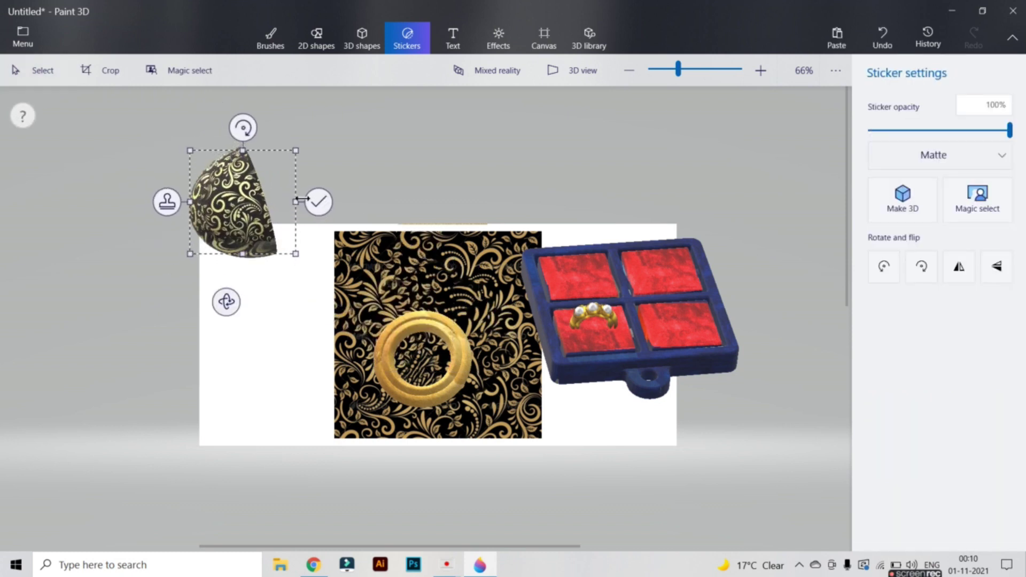
{"action": "left_click", "coordinate": [318, 202]}
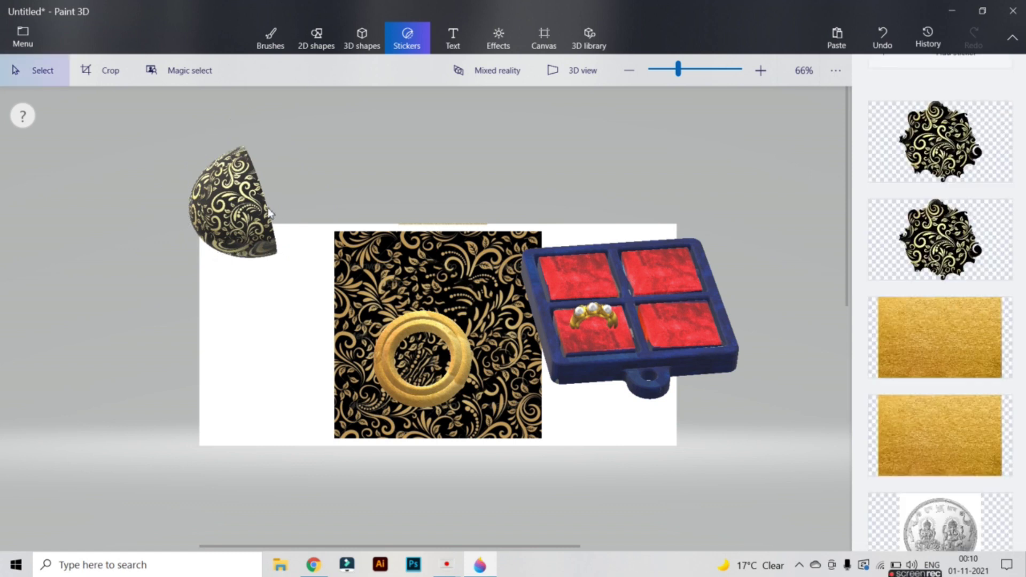
Tilt the pearl to expose its stretched pattern and cover that area with another ornament sticker.
{"action": "left_click_drag", "start_coordinate": [310, 206], "coordinate": [310, 141]}
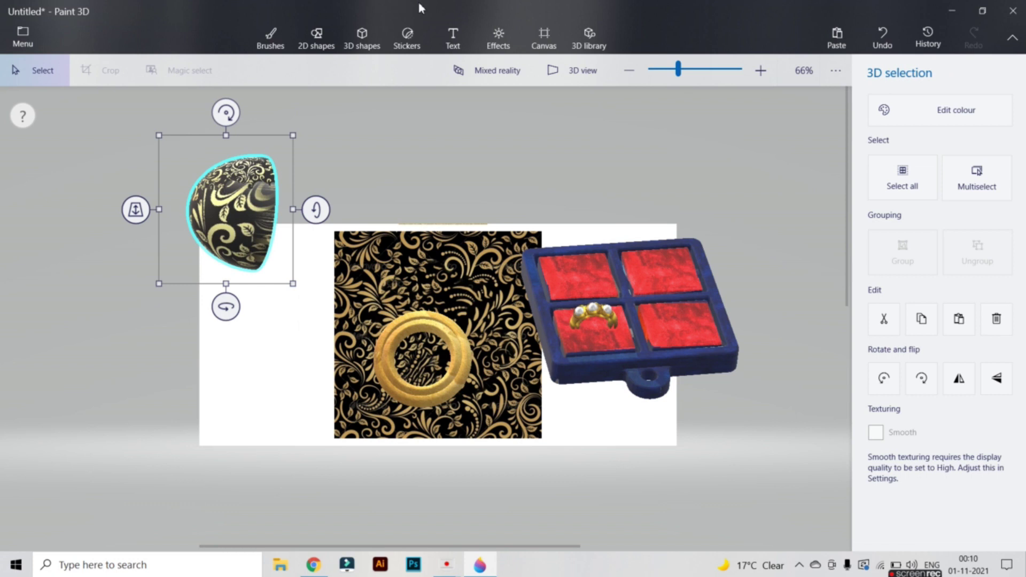
{"action": "left_click", "coordinate": [407, 37]}
{"action": "left_click", "coordinate": [951, 229]}
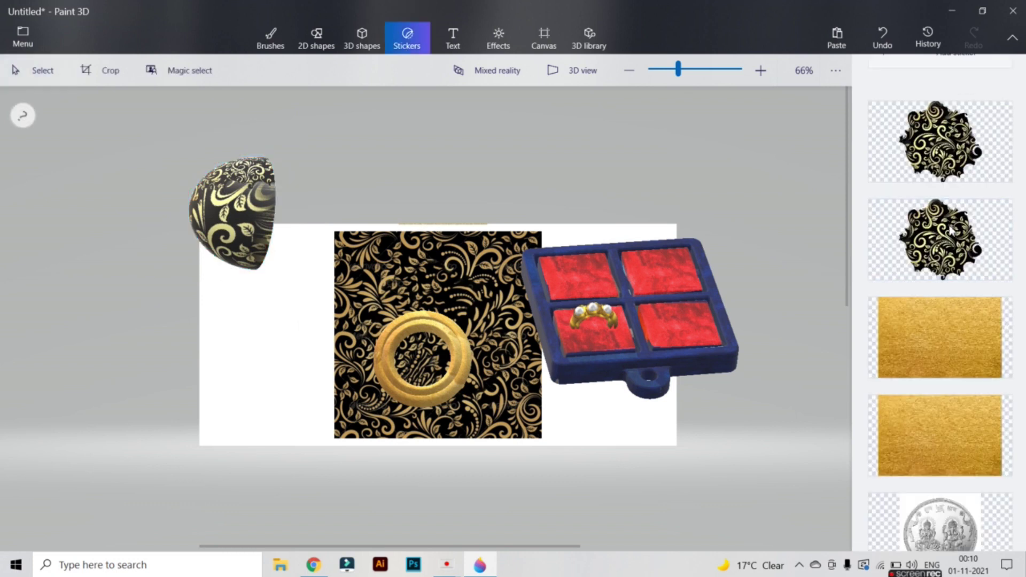
{"action": "left_click_drag", "start_coordinate": [428, 323], "coordinate": [264, 203]}
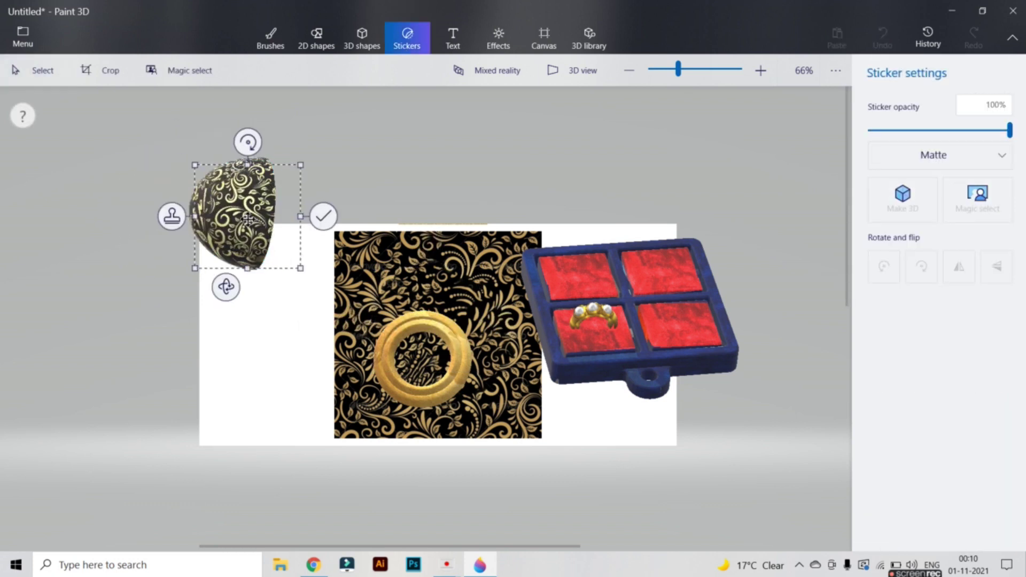
{"action": "left_click", "coordinate": [322, 207]}
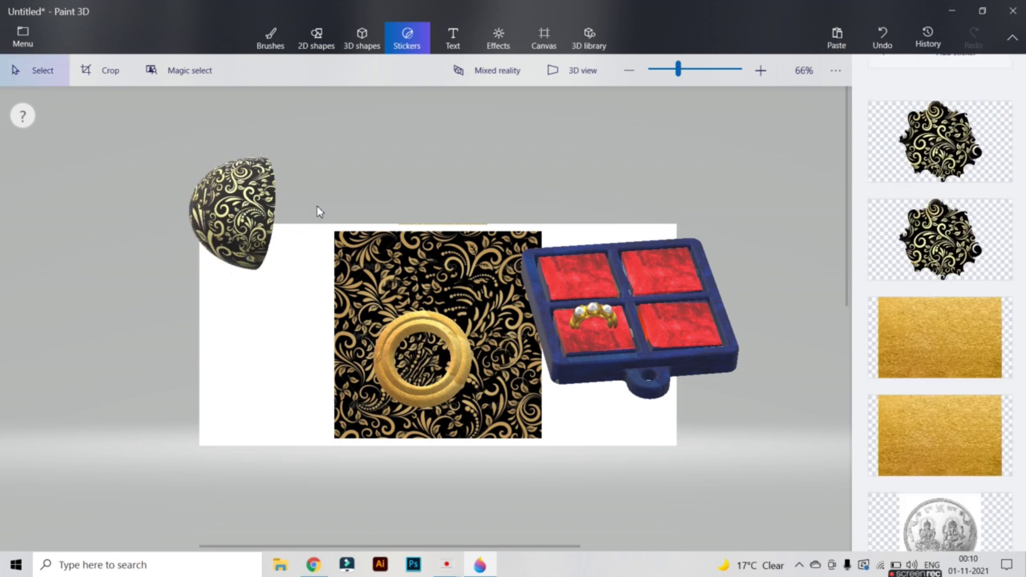
Rotate the pearl so its patterned dome faces forward and place it on the white canvas beside the ornament artwork.
{"action": "left_click", "coordinate": [238, 236]}
{"action": "left_click_drag", "start_coordinate": [315, 208], "coordinate": [338, 158]}
{"action": "left_click_drag", "start_coordinate": [229, 219], "coordinate": [375, 299]}
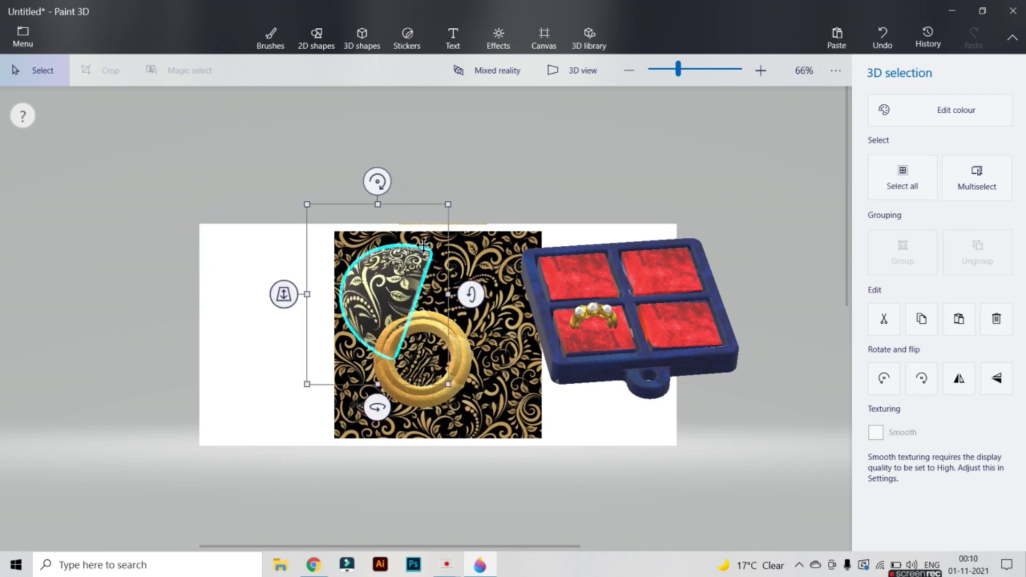
{"action": "left_click_drag", "start_coordinate": [377, 409], "coordinate": [468, 426]}
{"action": "left_click_drag", "start_coordinate": [375, 303], "coordinate": [268, 326]}
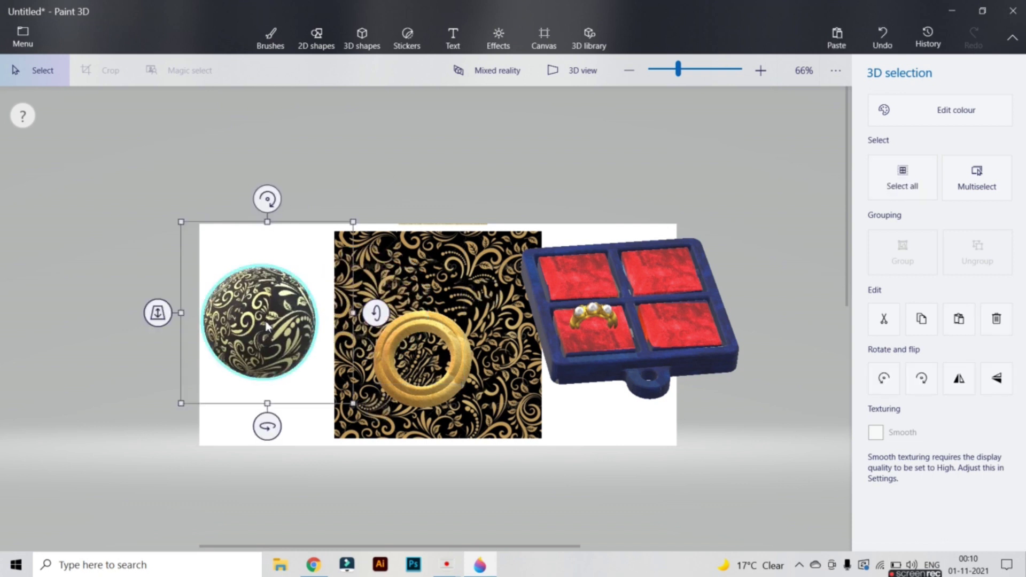
Move the gold ring off the square ornament artwork and delete that artwork from the canvas.
{"action": "left_click", "coordinate": [402, 323]}
{"action": "left_click_drag", "start_coordinate": [406, 323], "coordinate": [200, 389]}
{"action": "left_click_drag", "start_coordinate": [319, 226], "coordinate": [550, 497]}
{"action": "key", "text": "Delete"}
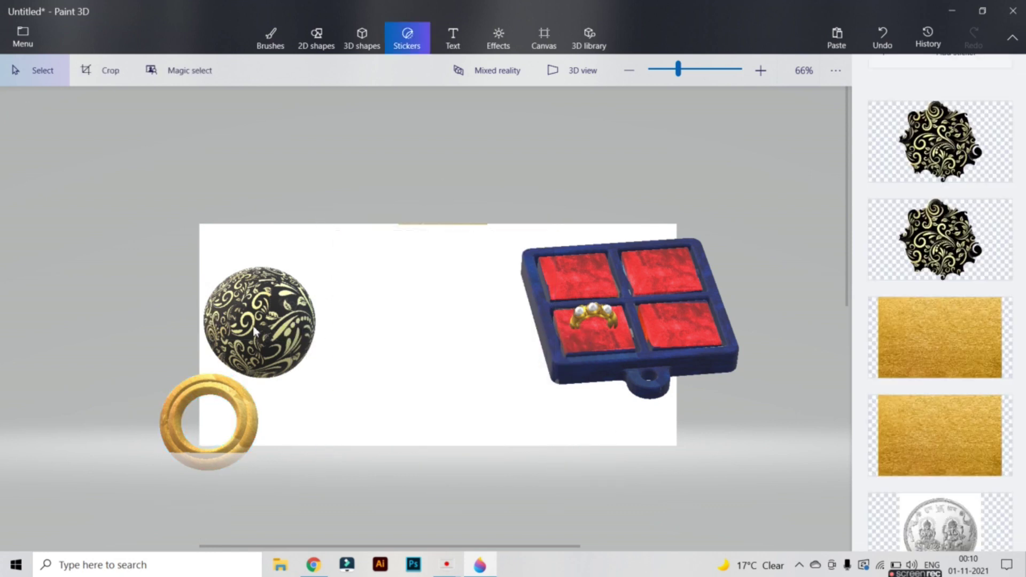
Bring the gold ring onto the canvas, shrink the pearl and seat it in the ring's opening.
{"action": "left_click_drag", "start_coordinate": [256, 331], "coordinate": [344, 305]}
{"action": "left_click", "coordinate": [237, 399]}
{"action": "left_click_drag", "start_coordinate": [236, 400], "coordinate": [290, 360]}
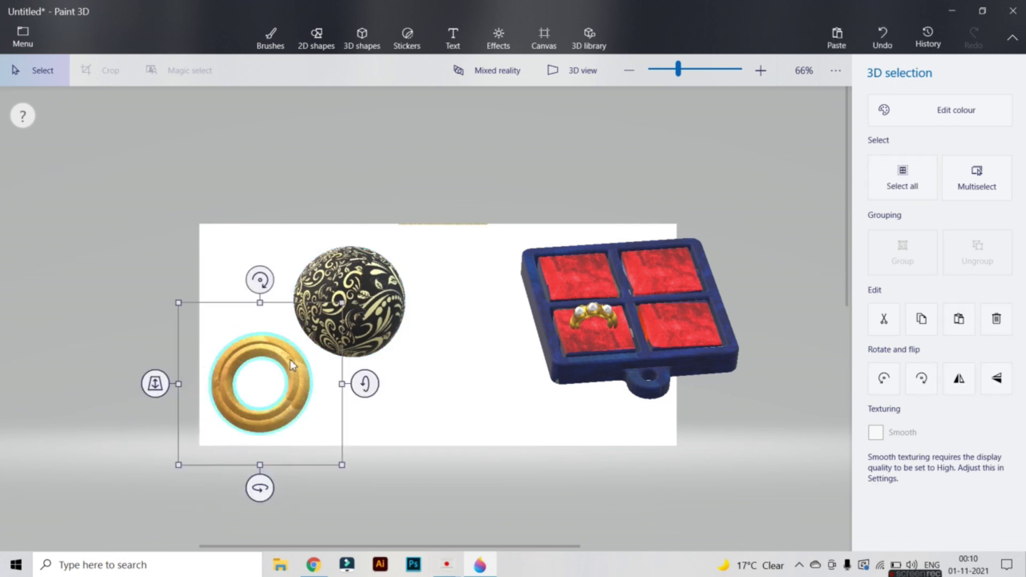
{"action": "left_click", "coordinate": [378, 306]}
{"action": "left_click_drag", "start_coordinate": [443, 202], "coordinate": [360, 249]}
{"action": "left_click_drag", "start_coordinate": [310, 316], "coordinate": [283, 393]}
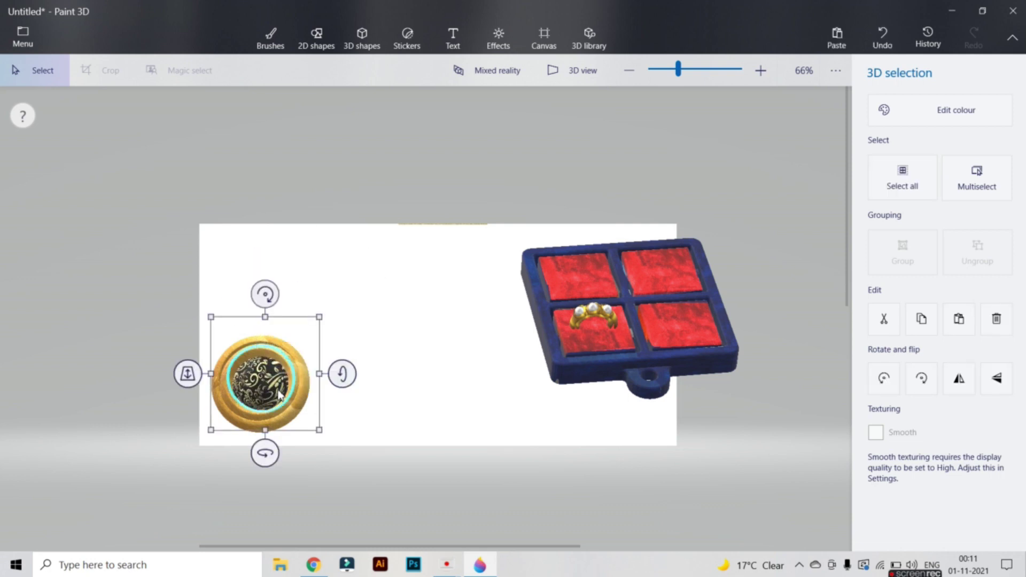
Fine-tune the pearl's rotation and depth so it sits centred inside the gold ring.
{"action": "left_click_drag", "start_coordinate": [265, 454], "coordinate": [265, 456]}
{"action": "left_click_drag", "start_coordinate": [187, 376], "coordinate": [191, 403]}
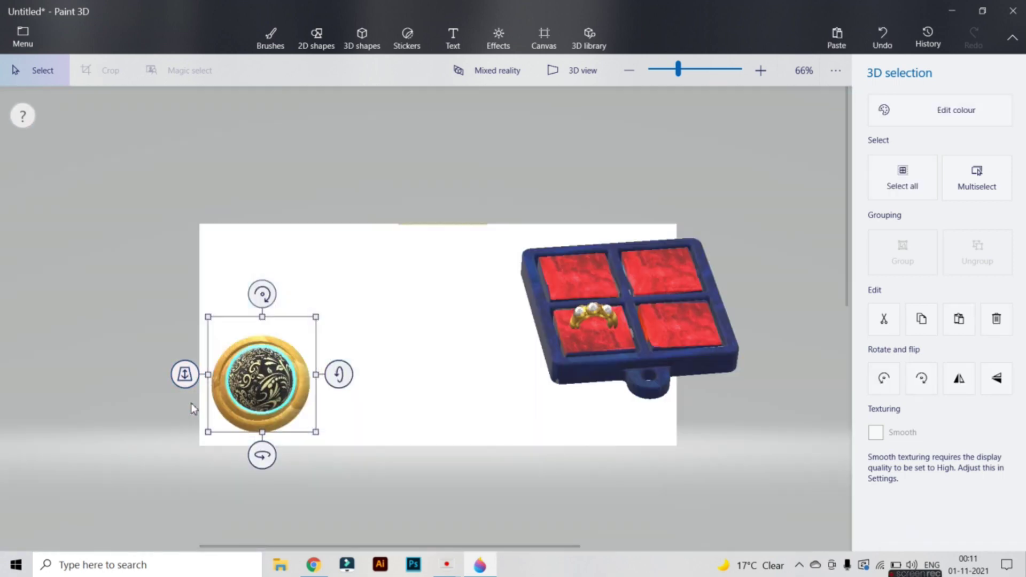
{"action": "left_click", "coordinate": [374, 380]}
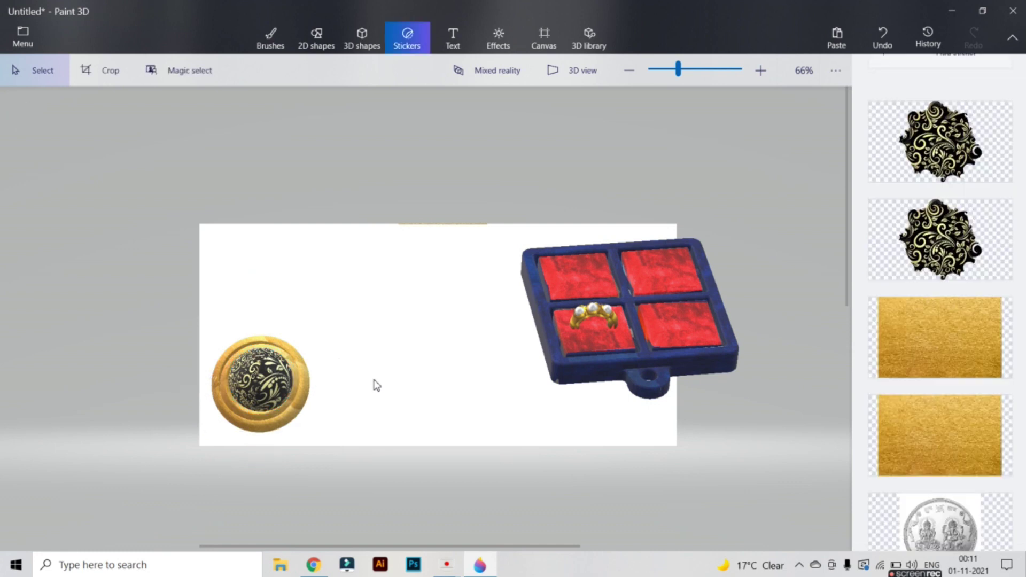
{"action": "left_click", "coordinate": [272, 404]}
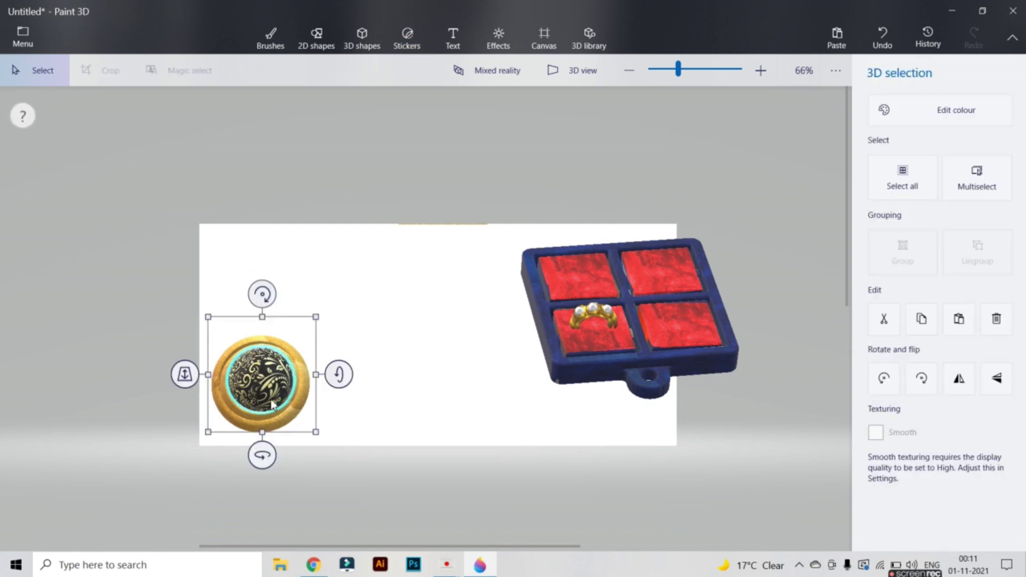
{"action": "left_click_drag", "start_coordinate": [184, 377], "coordinate": [183, 376]}
{"action": "left_click", "coordinate": [359, 297]}
Resize the gold ring slightly smaller around the pearl and adjust the ring's depth.
{"action": "left_click", "coordinate": [281, 408]}
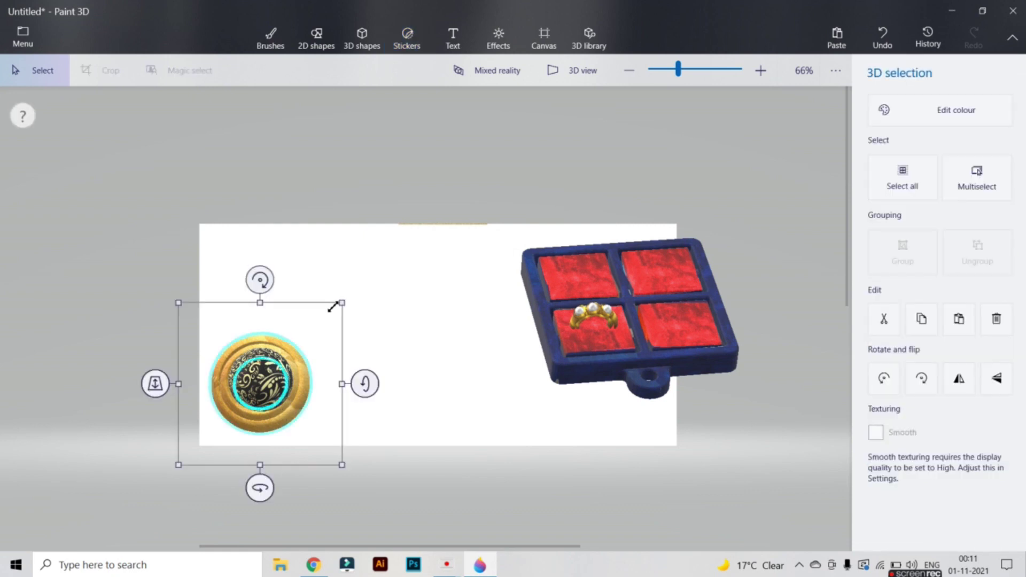
{"action": "mouse_move", "coordinate": [342, 304]}
{"action": "left_mouse_down"}
{"action": "mouse_move", "coordinate": [318, 328]}
{"action": "mouse_move", "coordinate": [353, 302]}
{"action": "left_mouse_up"}
{"action": "mouse_move", "coordinate": [151, 382]}
{"action": "left_mouse_down"}
{"action": "mouse_move", "coordinate": [158, 397]}
{"action": "mouse_move", "coordinate": [149, 383]}
{"action": "left_mouse_up"}
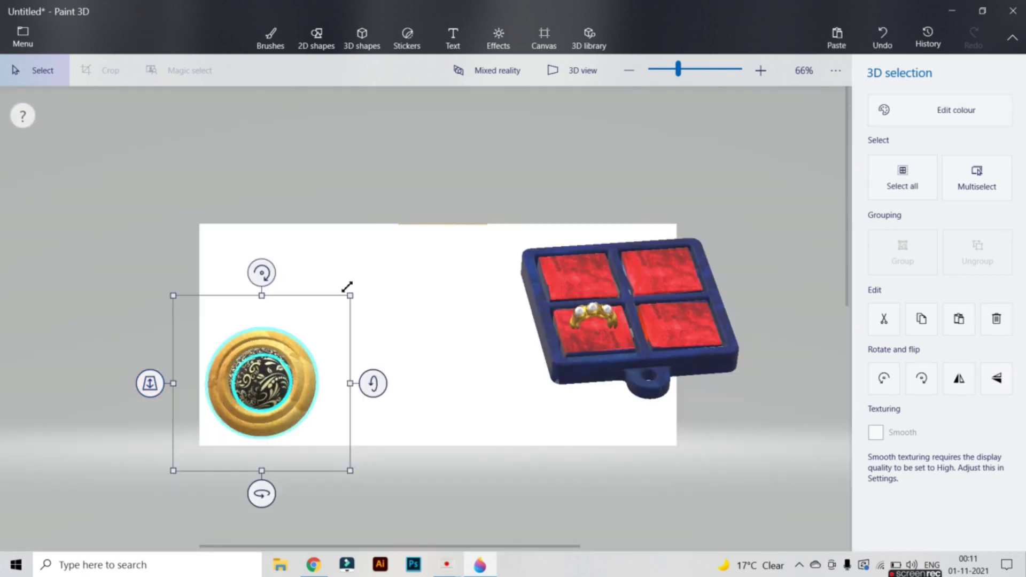
{"action": "left_click_drag", "start_coordinate": [351, 294], "coordinate": [328, 310]}
{"action": "left_click_drag", "start_coordinate": [156, 384], "coordinate": [157, 380]}
{"action": "left_click", "coordinate": [390, 316]}
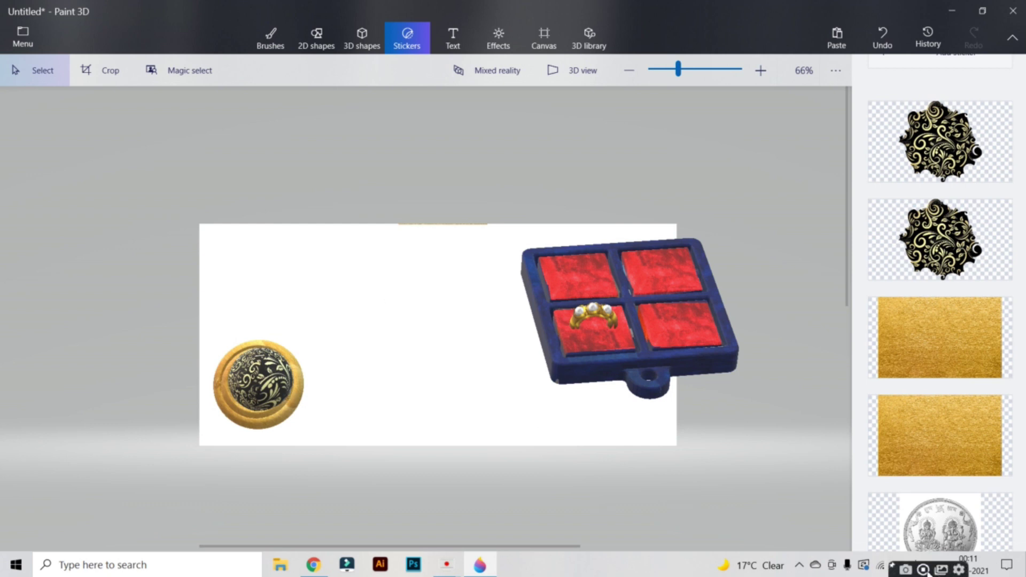
Select the pearl inside the resized ring and make a slight adjustment to its depth.
{"action": "left_click", "coordinate": [256, 379]}
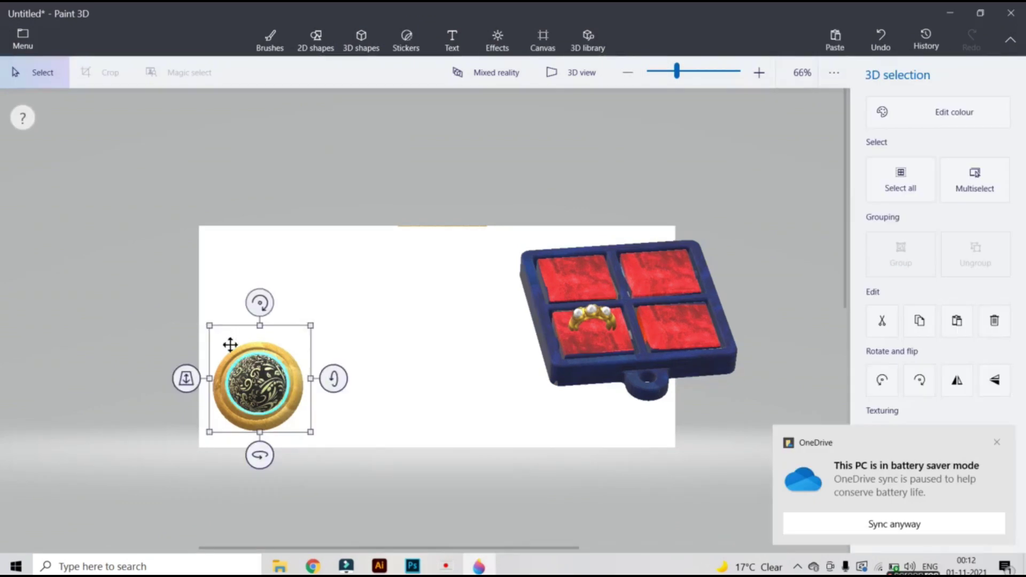
{"action": "left_click", "coordinate": [224, 300]}
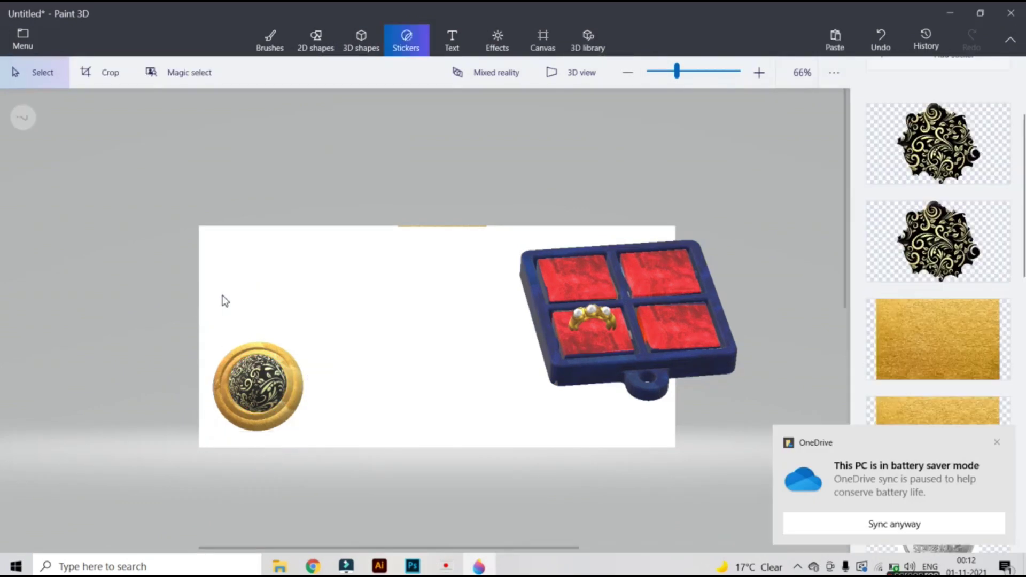
{"action": "left_click", "coordinate": [250, 383]}
{"action": "left_click_drag", "start_coordinate": [186, 379], "coordinate": [186, 379]}
{"action": "left_click", "coordinate": [266, 323]}
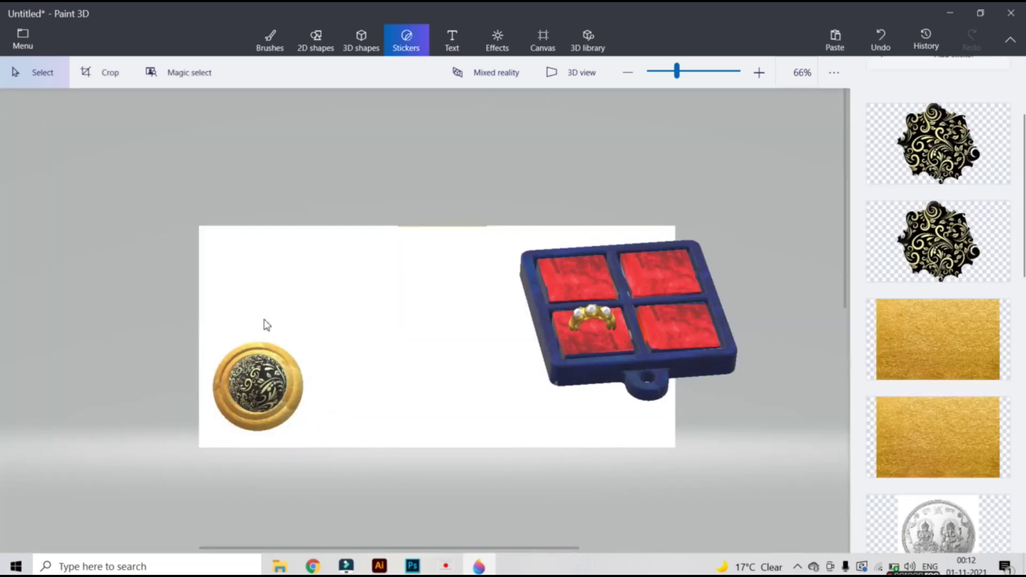
Try to select the pearl and gold ring together with an area selection and Select all.
{"action": "left_click_drag", "start_coordinate": [213, 333], "coordinate": [324, 438]}
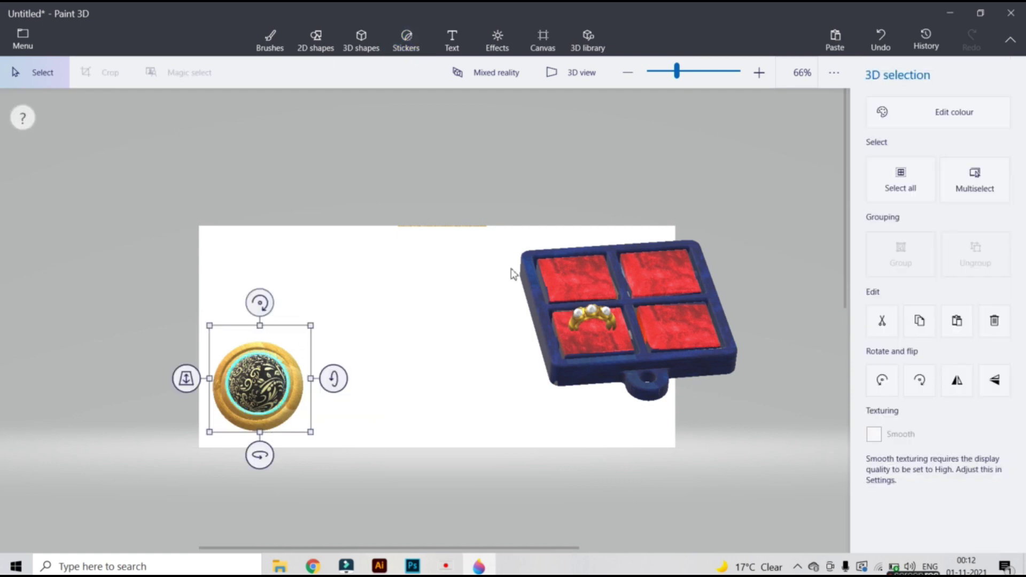
{"action": "left_click", "coordinate": [258, 283]}
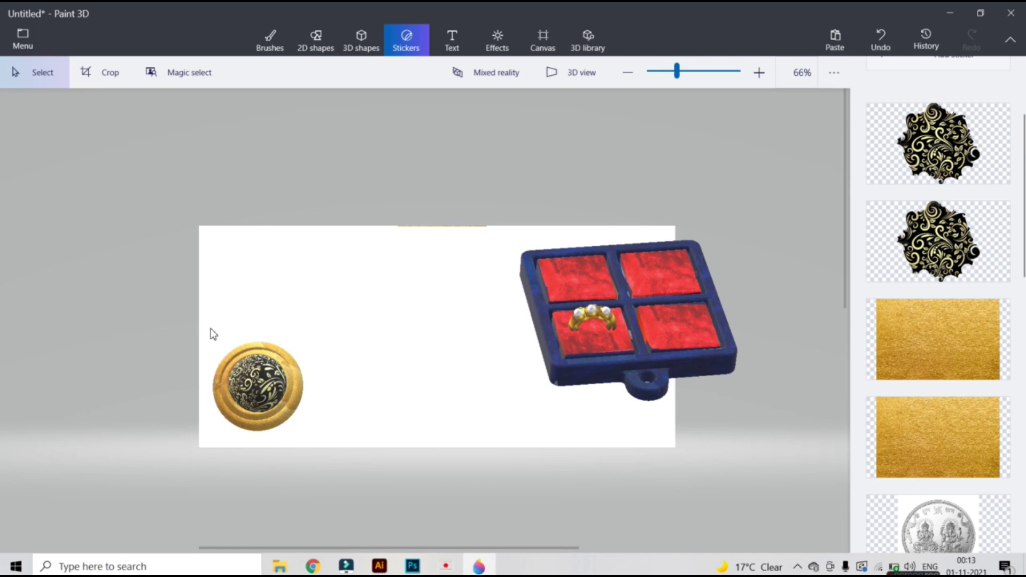
{"action": "left_click_drag", "start_coordinate": [211, 335], "coordinate": [328, 444]}
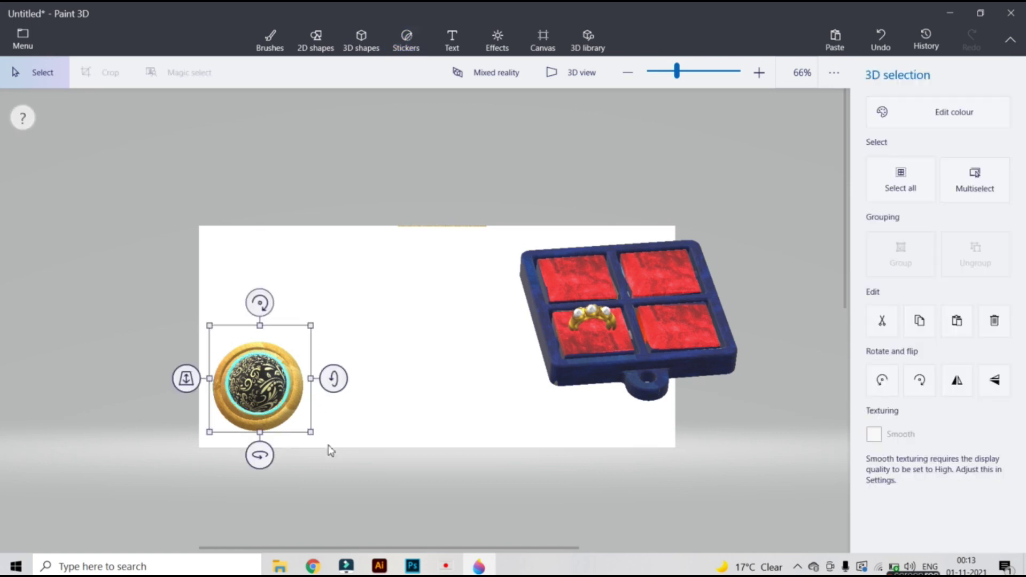
{"action": "left_click", "coordinate": [912, 167]}
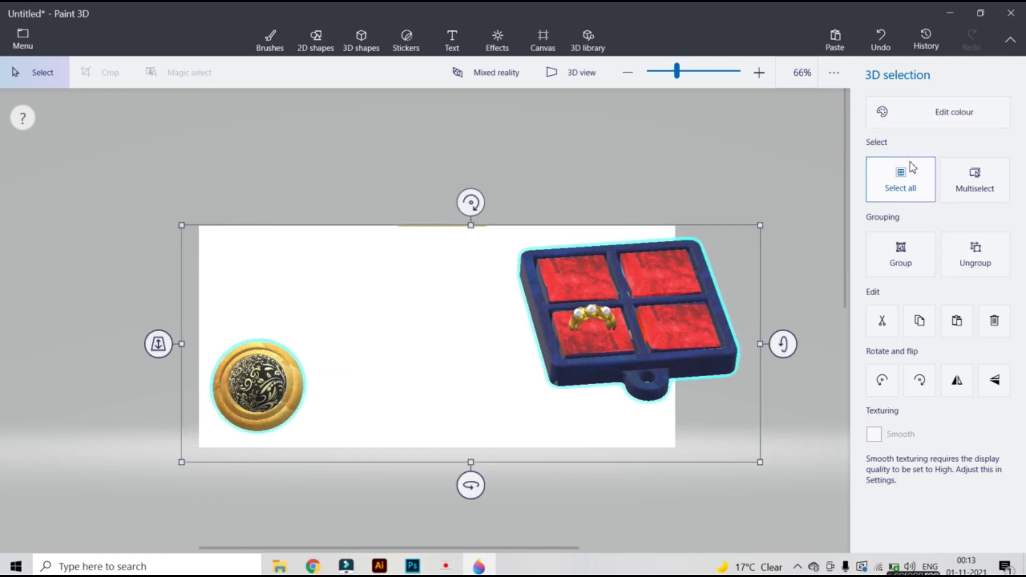
{"action": "left_click", "coordinate": [582, 337]}
{"action": "left_click", "coordinate": [583, 338]}
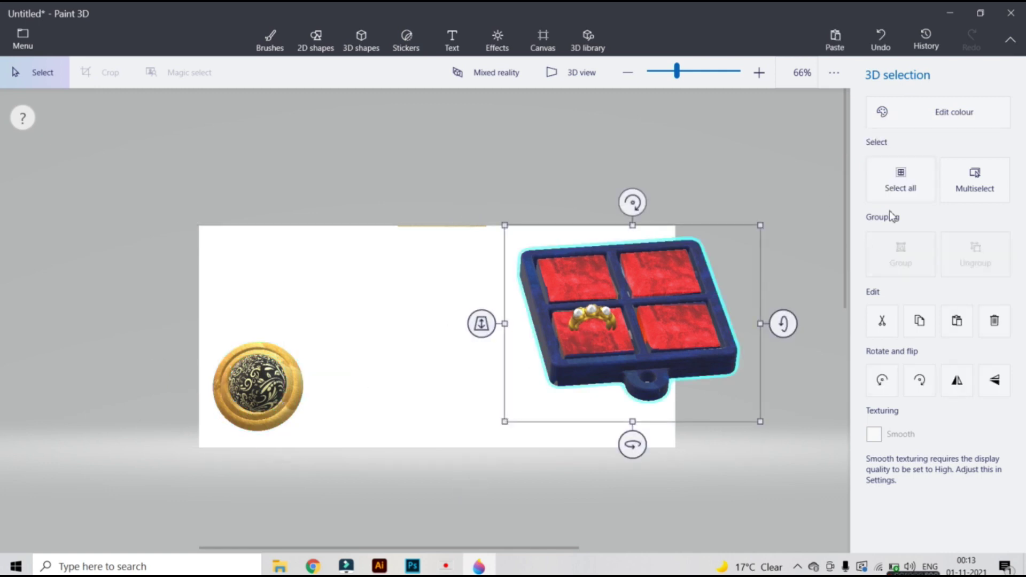
{"action": "left_click", "coordinate": [506, 275]}
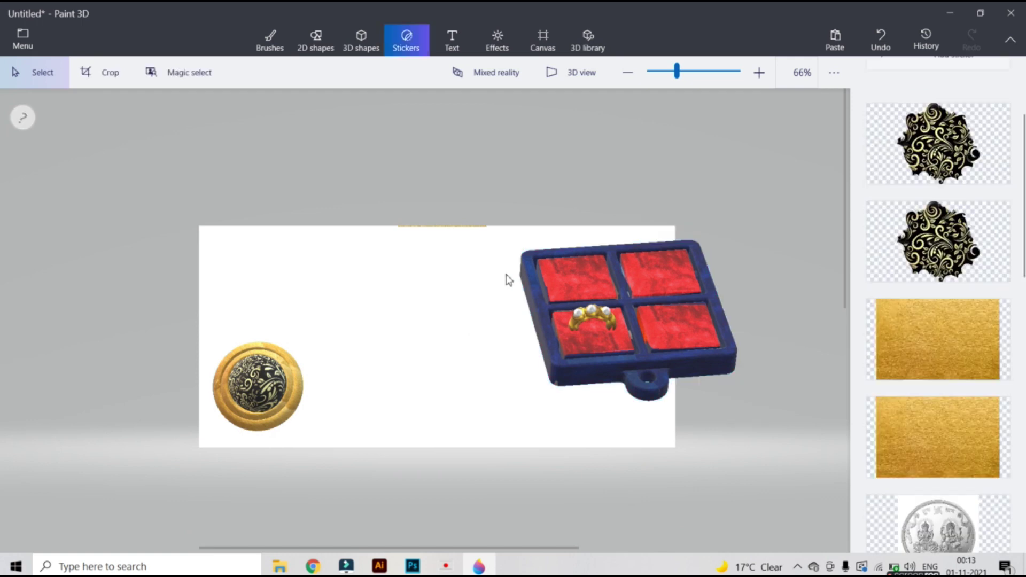
Readjust the pearl's depth within the gold ring once more.
{"action": "left_click", "coordinate": [273, 390]}
{"action": "left_click_drag", "start_coordinate": [184, 378], "coordinate": [187, 382]}
{"action": "left_click", "coordinate": [279, 298]}
Select the pearl together with the surrounding gold ring and group them into one object.
{"action": "left_click", "coordinate": [312, 435]}
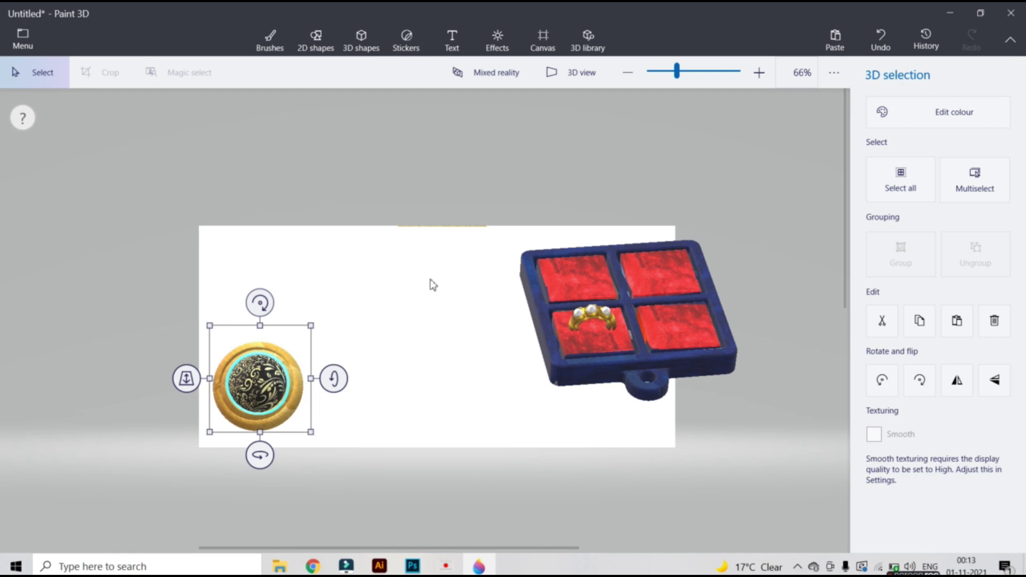
{"action": "left_click", "coordinate": [556, 306]}
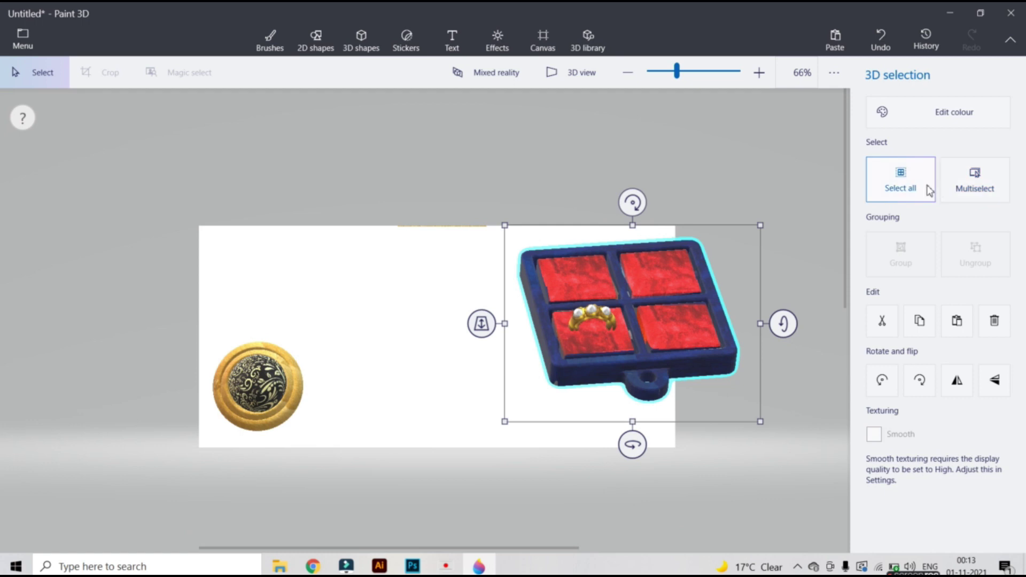
{"action": "left_click", "coordinate": [229, 406]}
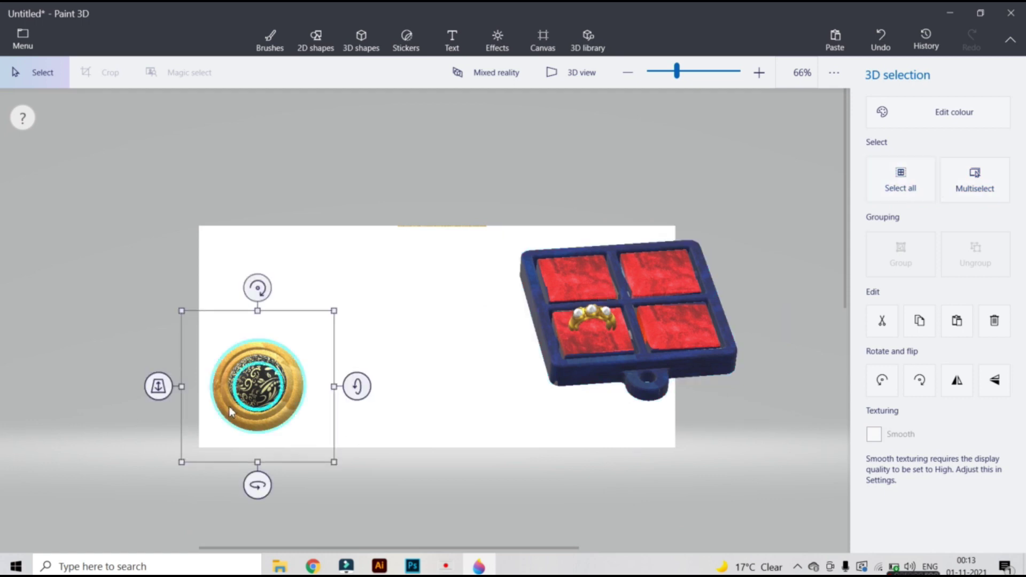
{"action": "left_click", "coordinate": [386, 363]}
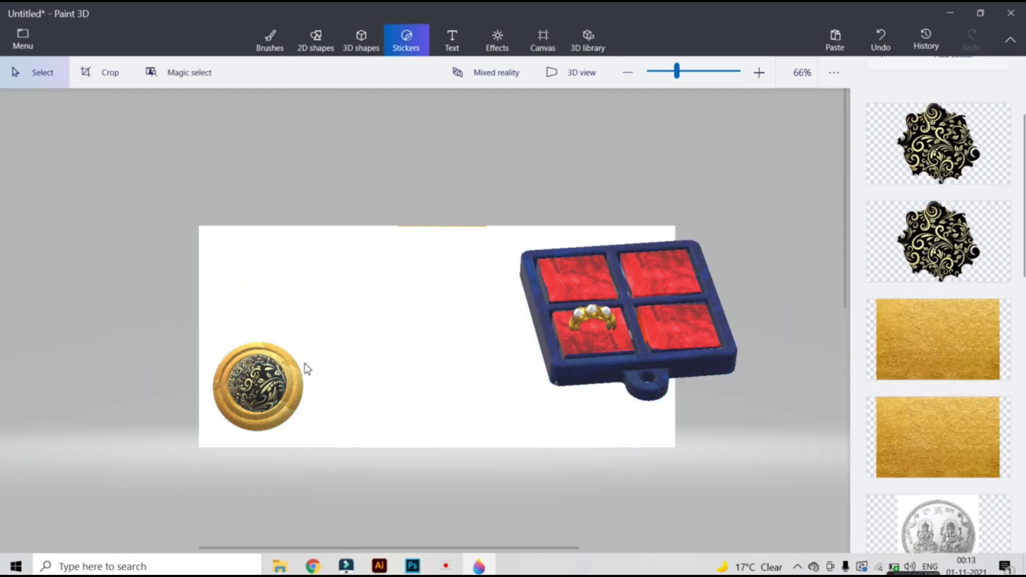
{"action": "left_click", "coordinate": [276, 394]}
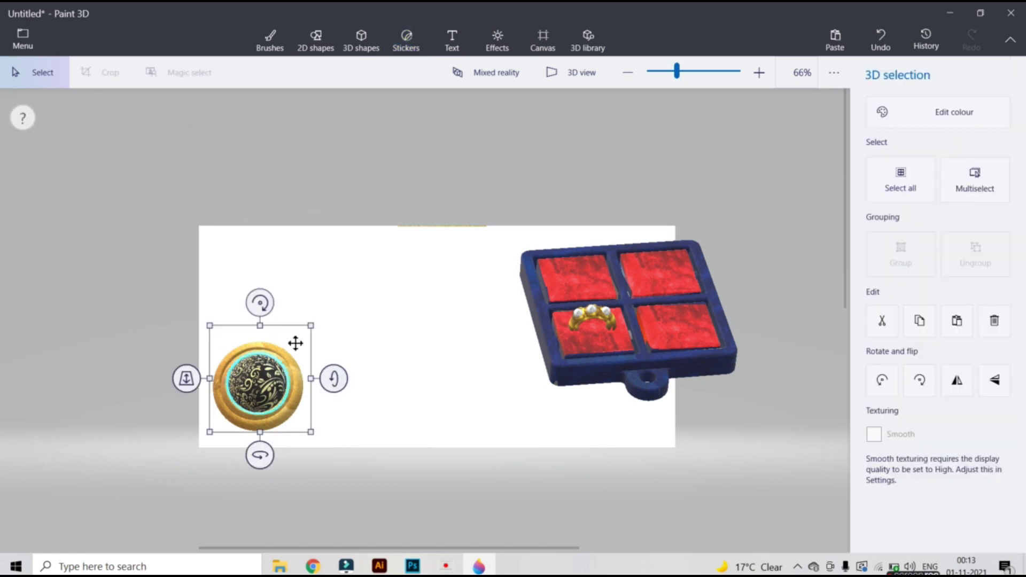
{"action": "key", "text": "ctrl"}
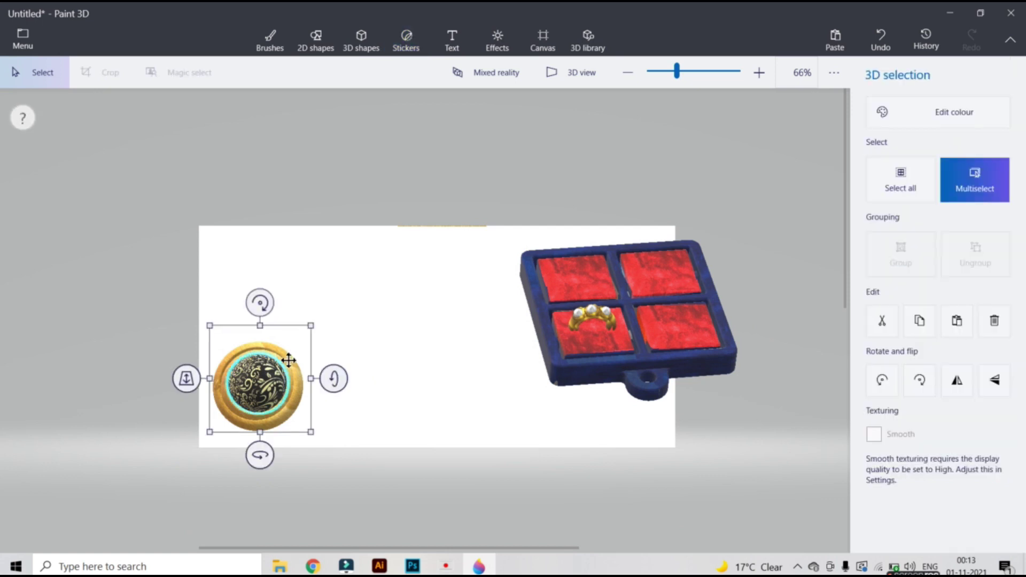
{"action": "left_click", "coordinate": [288, 360], "text": "ctrl"}
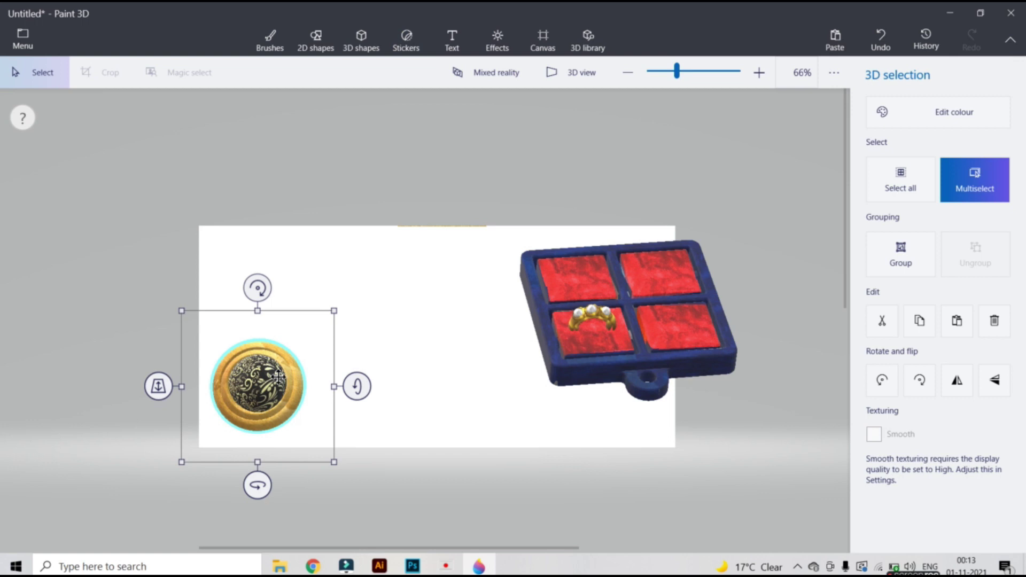
{"action": "left_click", "coordinate": [887, 259]}
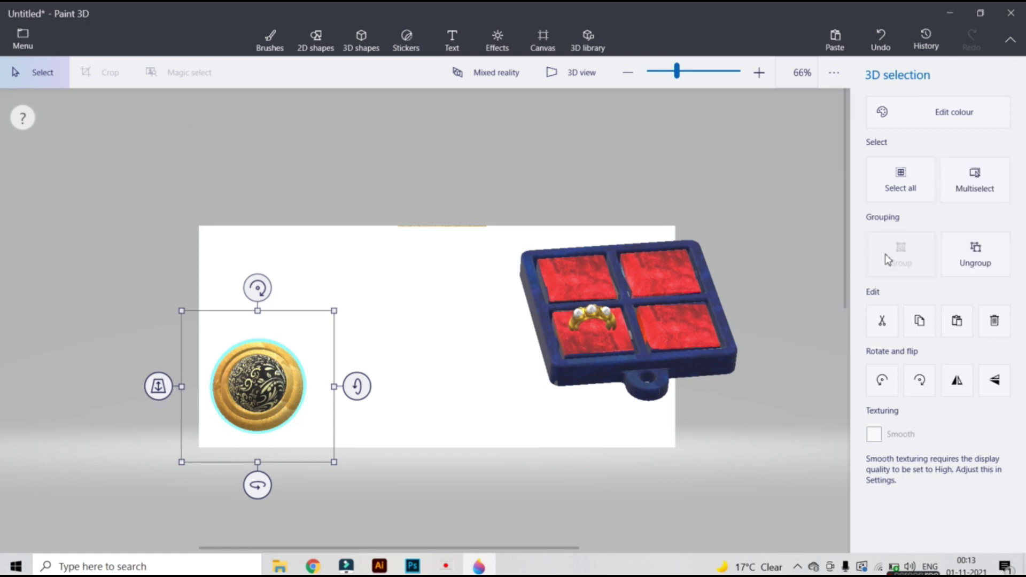
Shrink the grouped pearl and ring piece and move it toward the middle of the canvas.
{"action": "left_click_drag", "start_coordinate": [268, 371], "coordinate": [375, 291]}
{"action": "left_click_drag", "start_coordinate": [432, 233], "coordinate": [401, 286]}
{"action": "left_click_drag", "start_coordinate": [335, 324], "coordinate": [329, 343]}
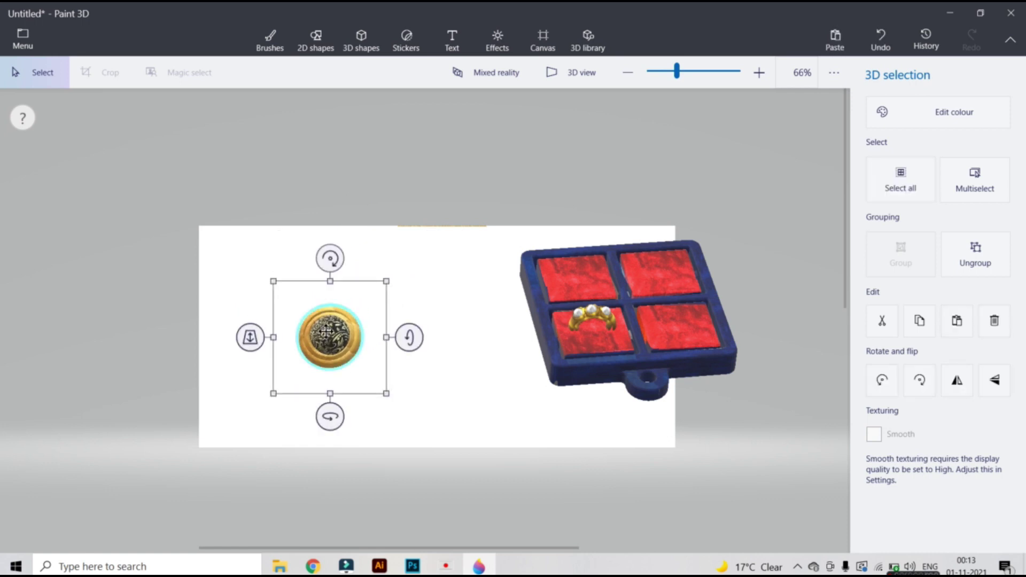
{"action": "left_click_drag", "start_coordinate": [348, 335], "coordinate": [417, 358]}
{"action": "left_click_drag", "start_coordinate": [350, 355], "coordinate": [362, 346]}
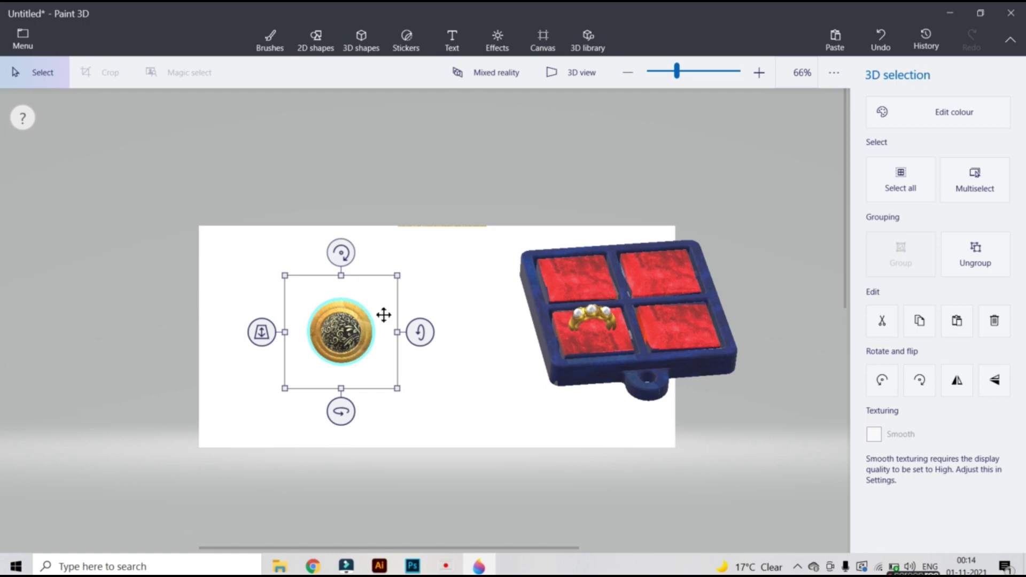
Try again to select the ungrouped pearl and gold ring together, undoing the pearl's accidental shift.
{"action": "mouse_move", "coordinate": [915, 572]}
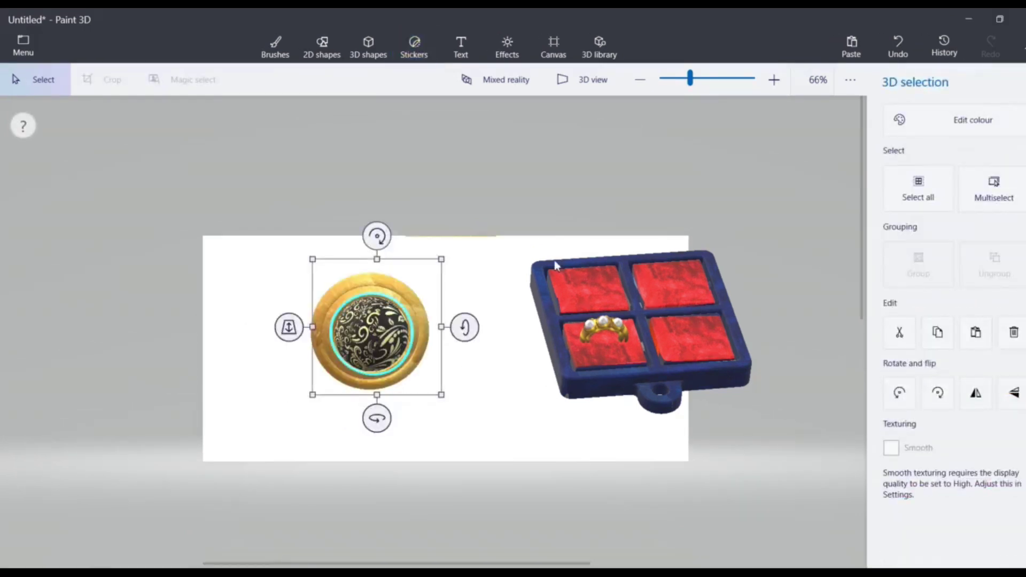
{"action": "left_click", "coordinate": [368, 334]}
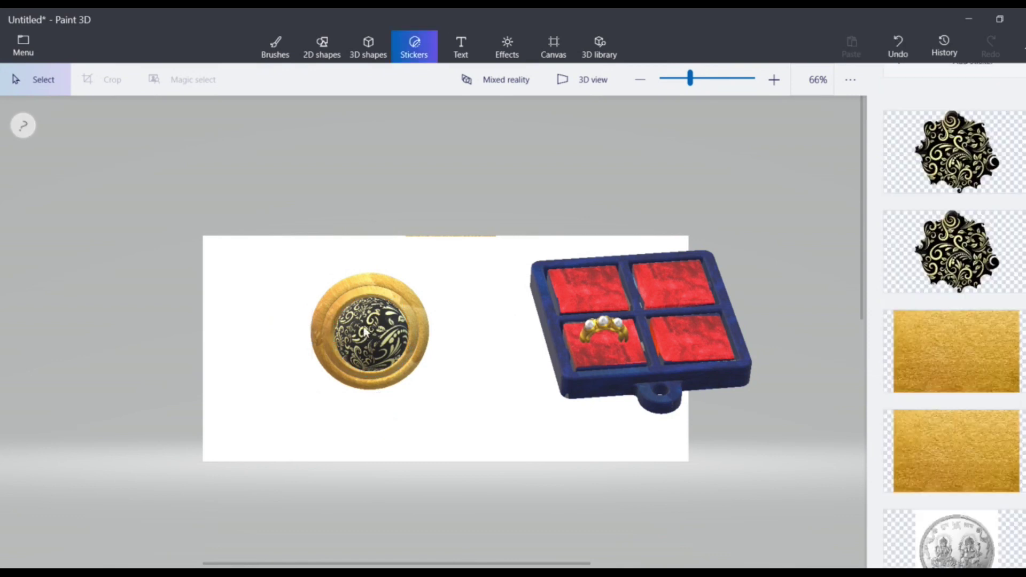
{"action": "left_click", "coordinate": [356, 298]}
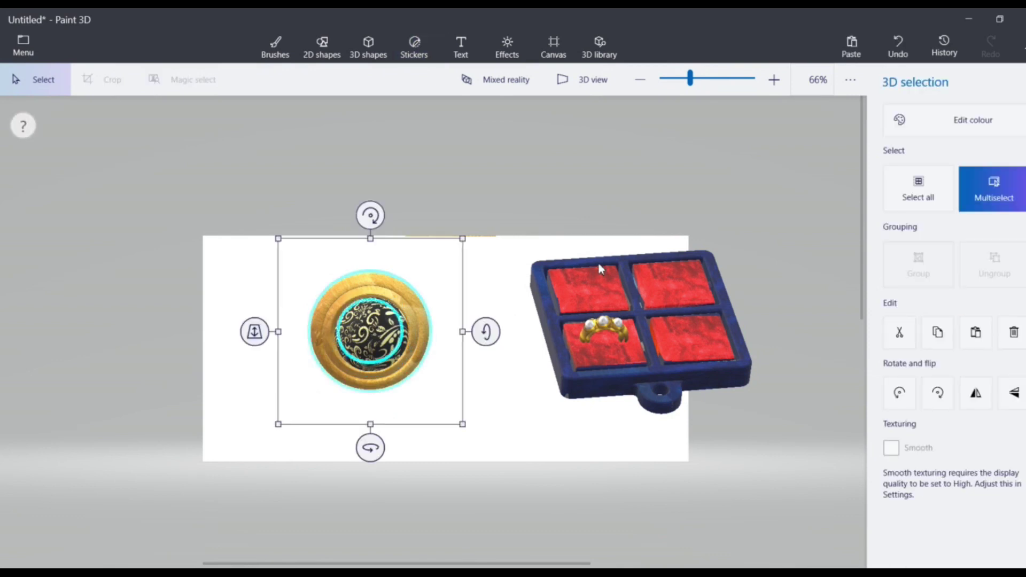
{"action": "left_click", "coordinate": [431, 296]}
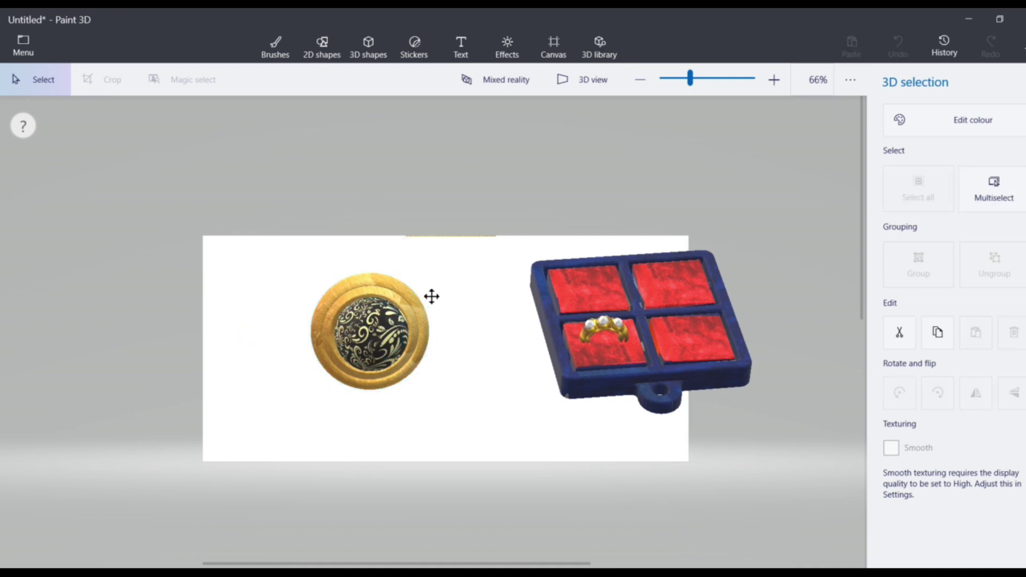
{"action": "left_click", "coordinate": [353, 339]}
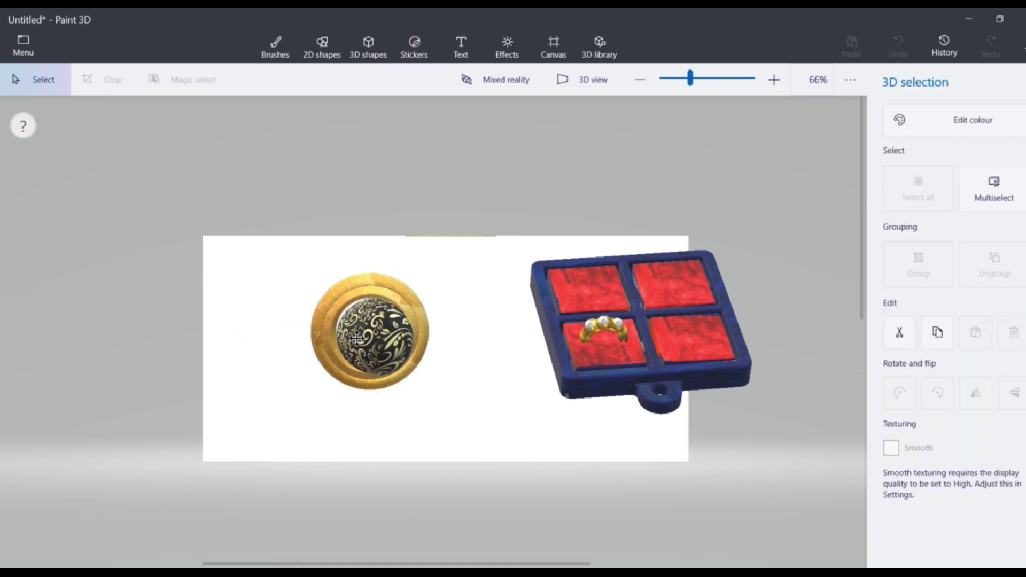
{"action": "left_click", "coordinate": [352, 338]}
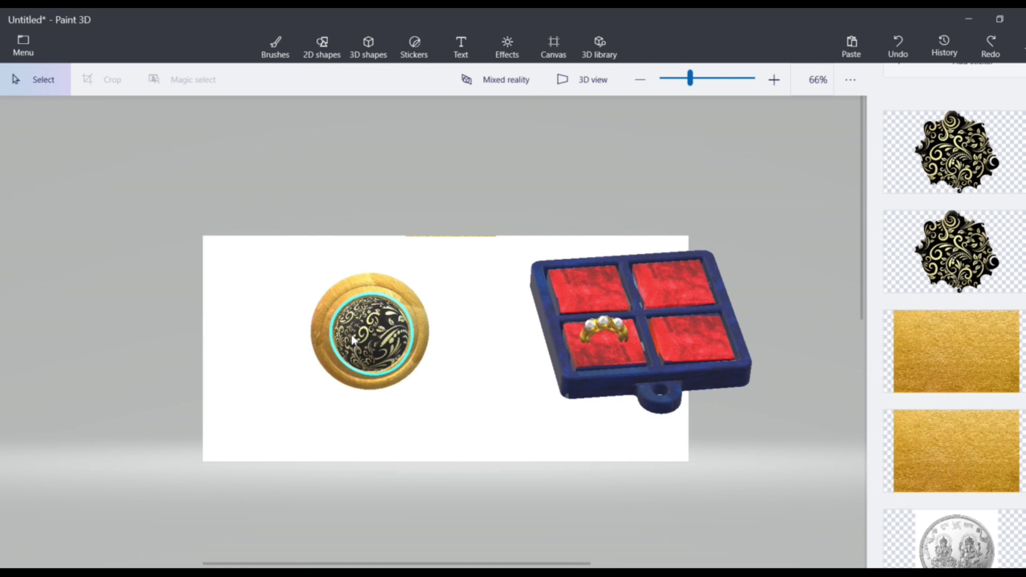
{"action": "left_click", "coordinate": [444, 359]}
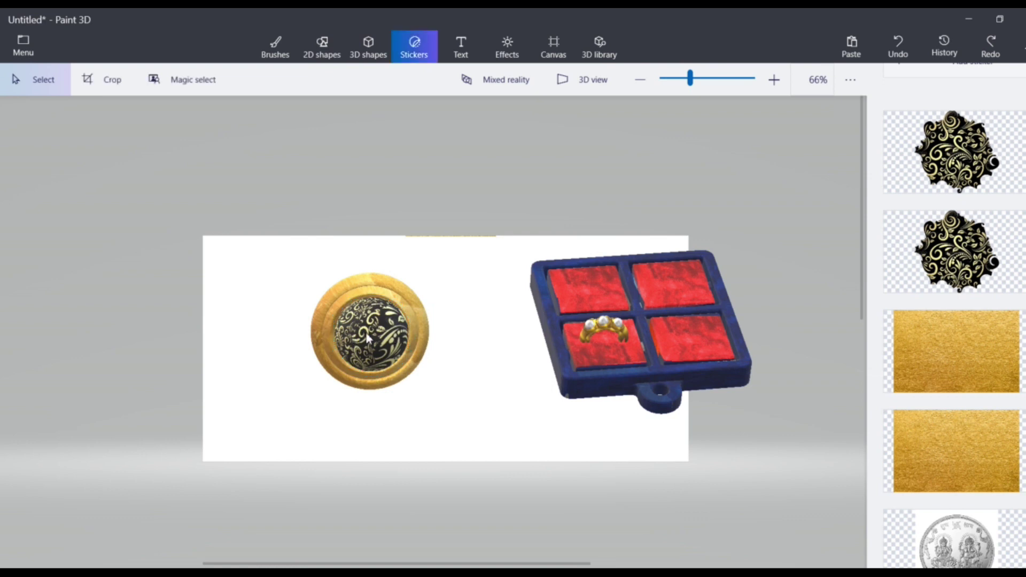
Enlarge the ornament-covered pearl slightly and adjust its depth so it bulges out of the gold ring.
{"action": "left_click", "coordinate": [366, 332]}
{"action": "left_click_drag", "start_coordinate": [441, 260], "coordinate": [445, 255]}
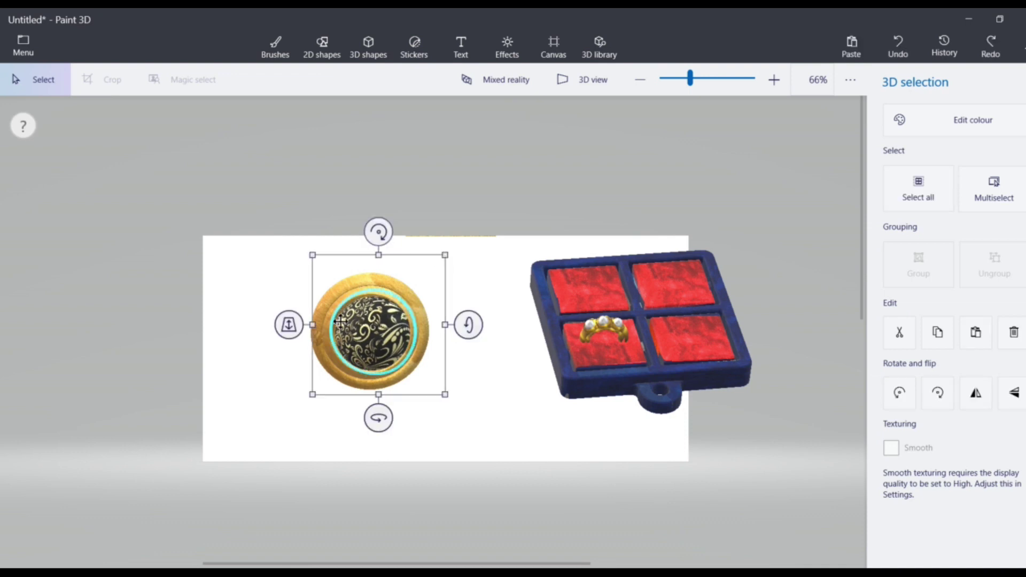
{"action": "left_click_drag", "start_coordinate": [289, 324], "coordinate": [289, 327]}
{"action": "left_click", "coordinate": [479, 307]}
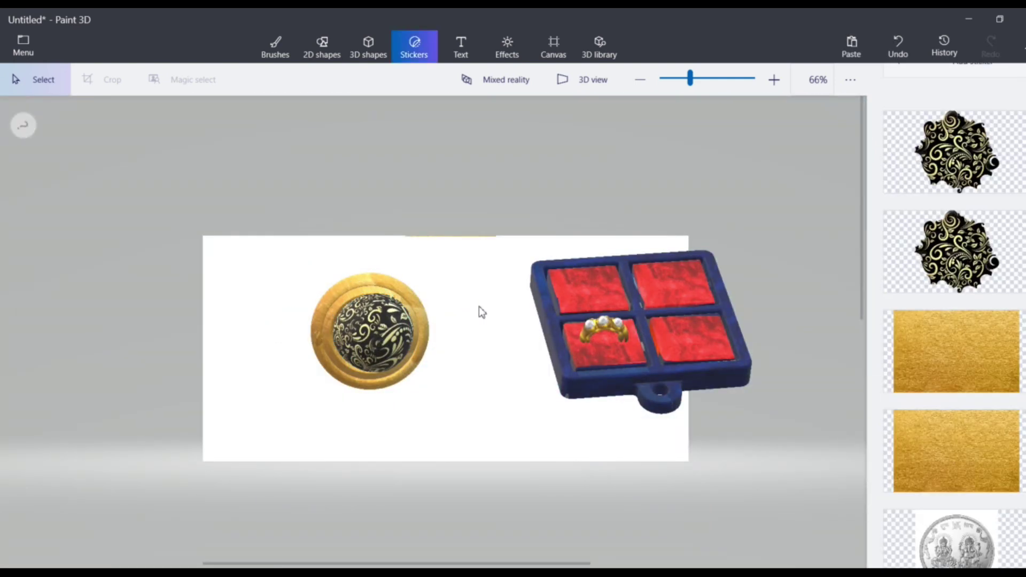
Multiselect the enlarged pearl and the gold ring and group them into one jewellery piece.
{"action": "left_click", "coordinate": [363, 329]}
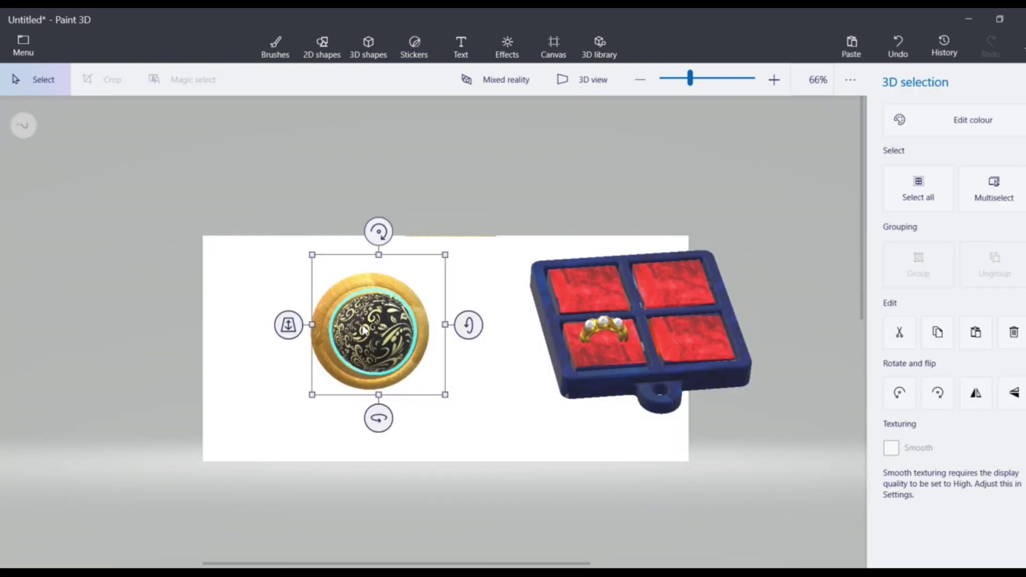
{"action": "left_click", "coordinate": [362, 330], "text": "ctrl"}
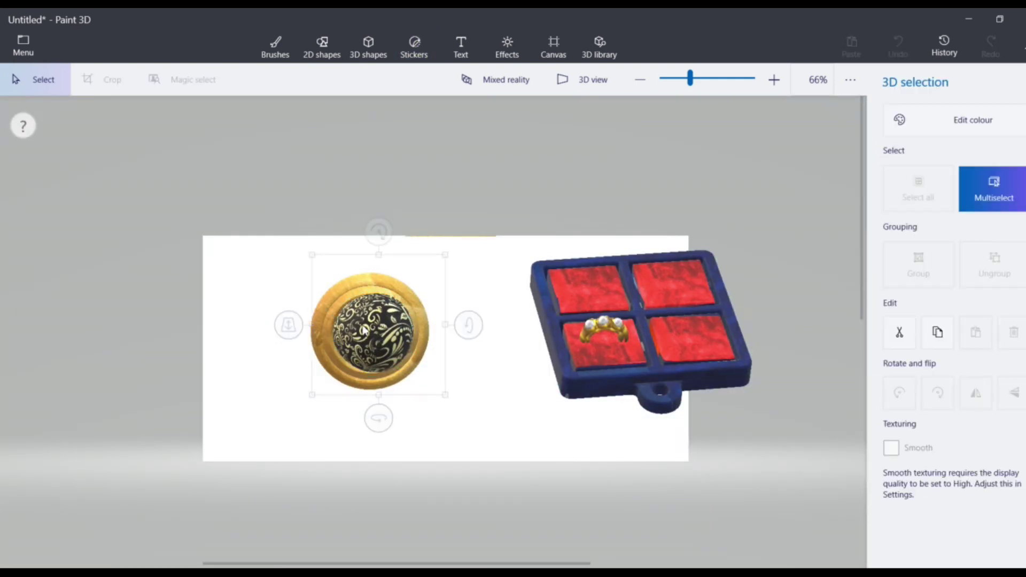
{"action": "left_click", "coordinate": [390, 334]}
{"action": "left_click", "coordinate": [337, 303]}
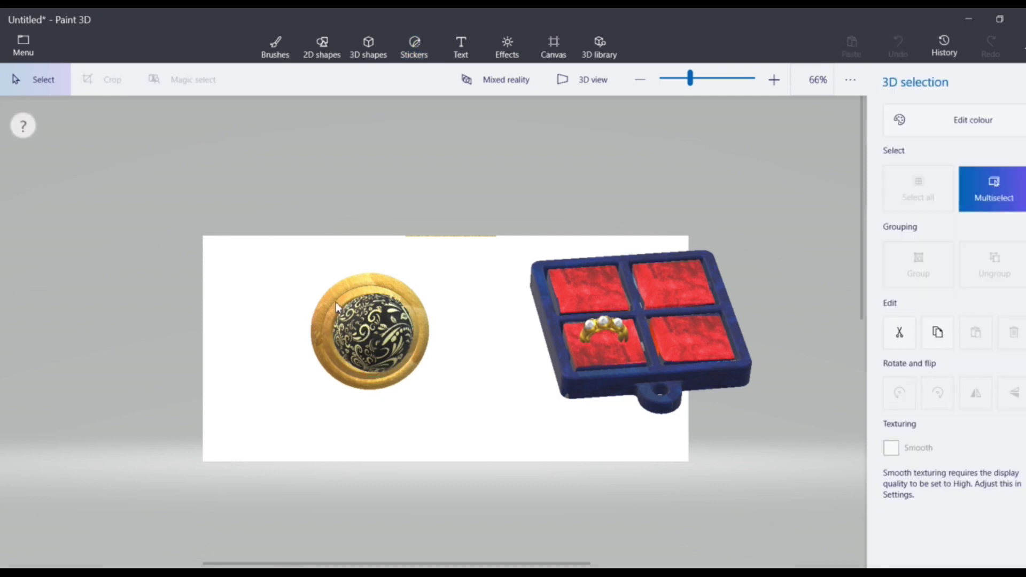
{"action": "left_click", "coordinate": [905, 264]}
Scale the grouped jewellery piece down to less than half its size and reposition it near the canvas centre.
{"action": "left_click_drag", "start_coordinate": [466, 235], "coordinate": [430, 271]}
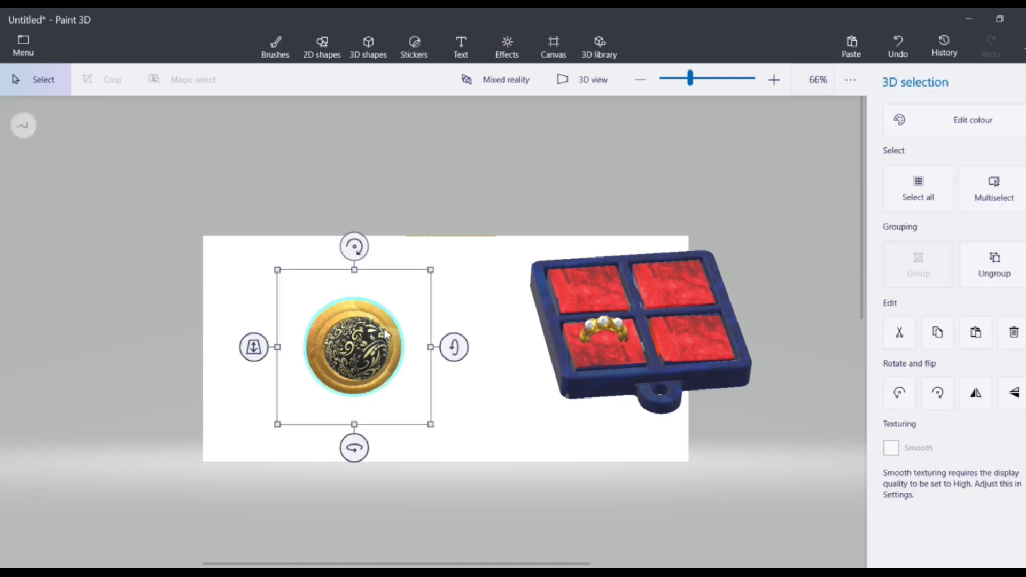
{"action": "left_click_drag", "start_coordinate": [428, 271], "coordinate": [363, 336]}
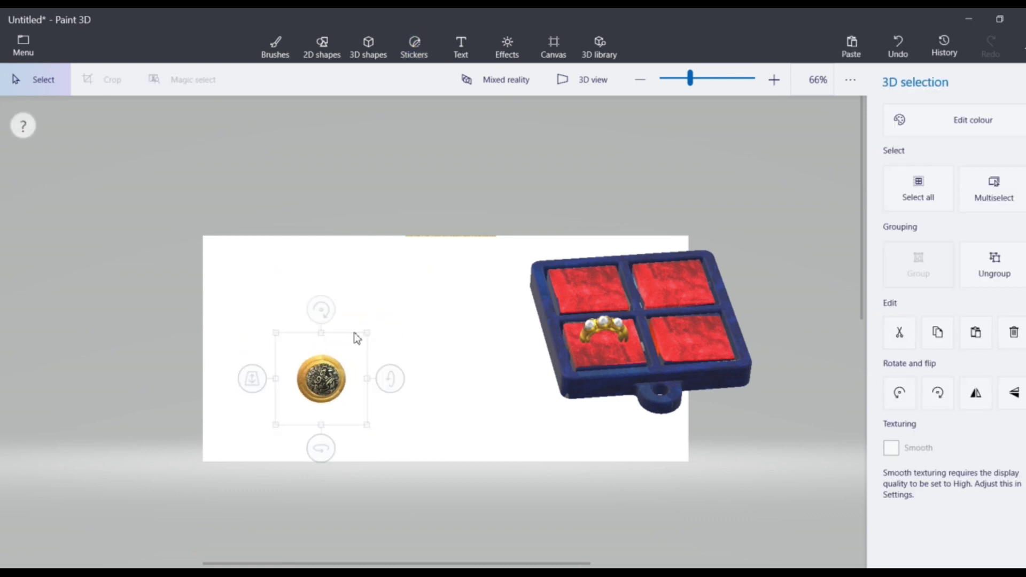
{"action": "left_click_drag", "start_coordinate": [329, 369], "coordinate": [389, 321]}
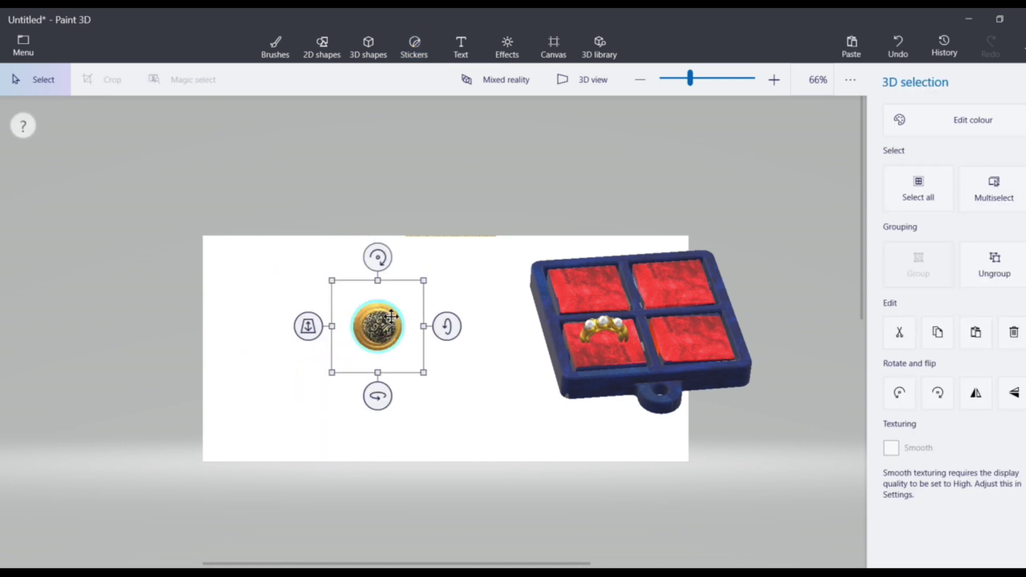
Rotate the small jewellery piece until it faces forward and move it toward the left part of the canvas.
{"action": "left_click_drag", "start_coordinate": [378, 396], "coordinate": [381, 366]}
{"action": "left_click_drag", "start_coordinate": [386, 325], "coordinate": [387, 313]}
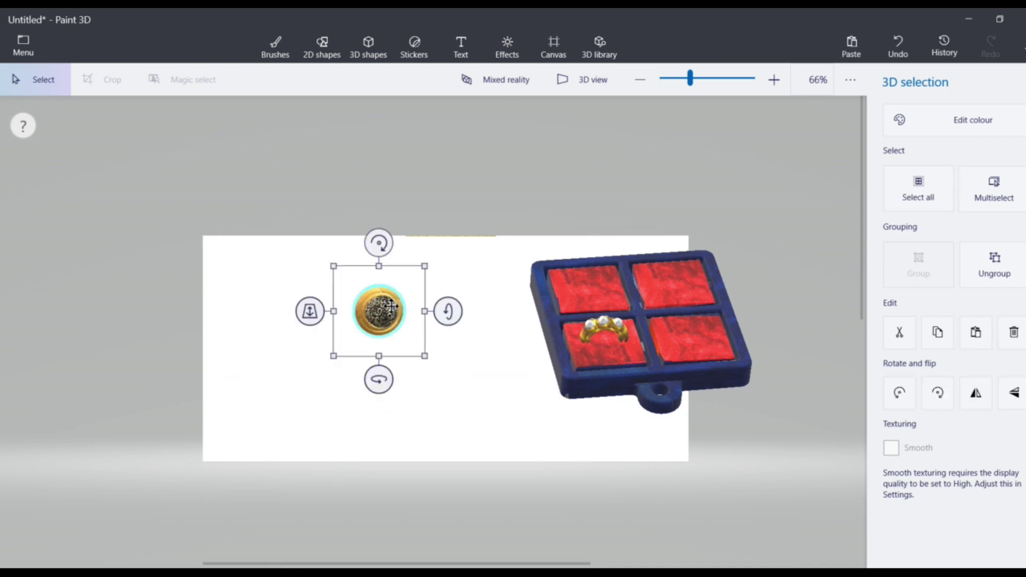
{"action": "left_click_drag", "start_coordinate": [392, 306], "coordinate": [385, 311]}
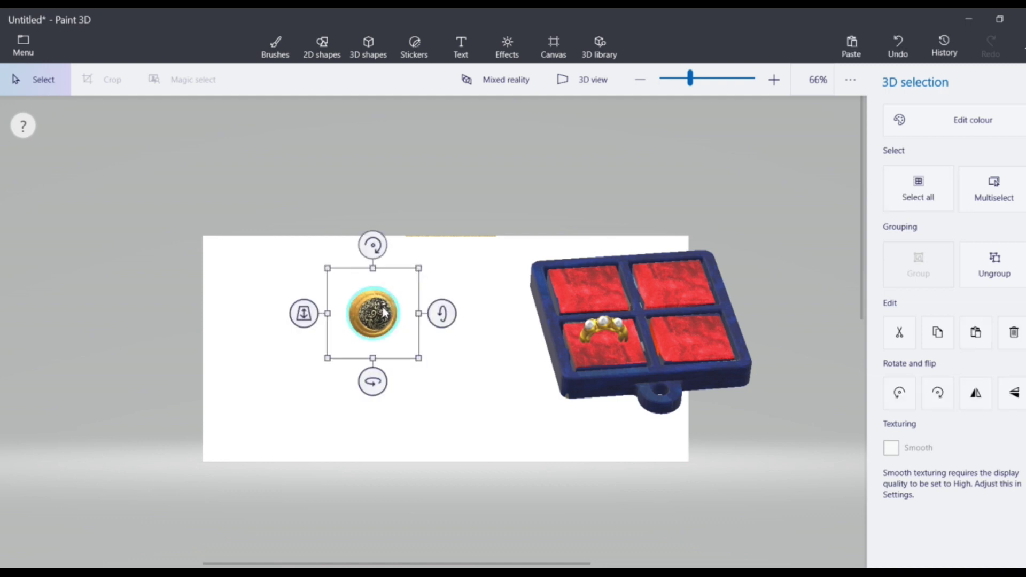
{"action": "left_click_drag", "start_coordinate": [374, 379], "coordinate": [365, 386]}
{"action": "left_click", "coordinate": [383, 342]}
{"action": "left_click", "coordinate": [376, 322]}
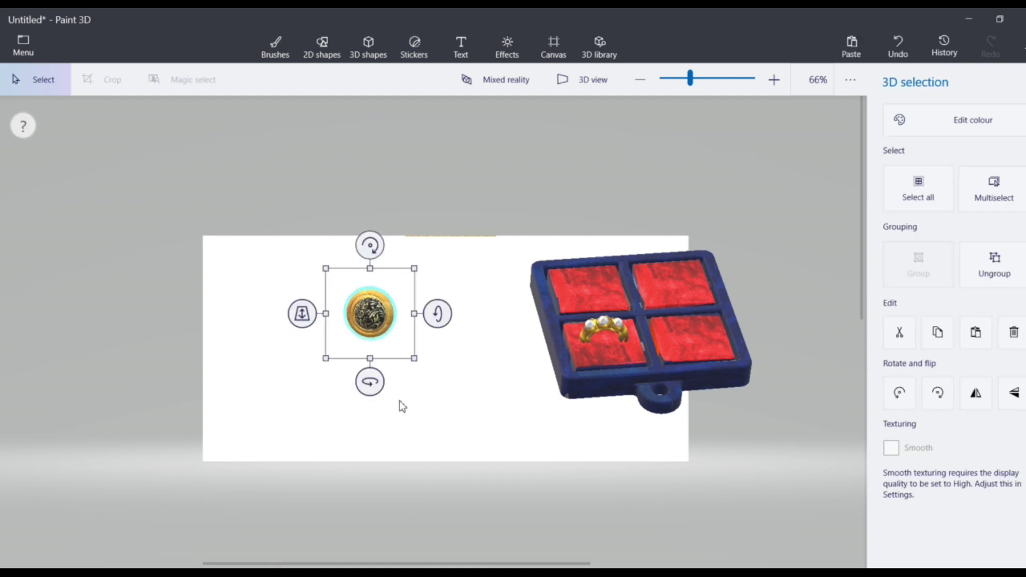
{"action": "left_click_drag", "start_coordinate": [367, 330], "coordinate": [300, 337]}
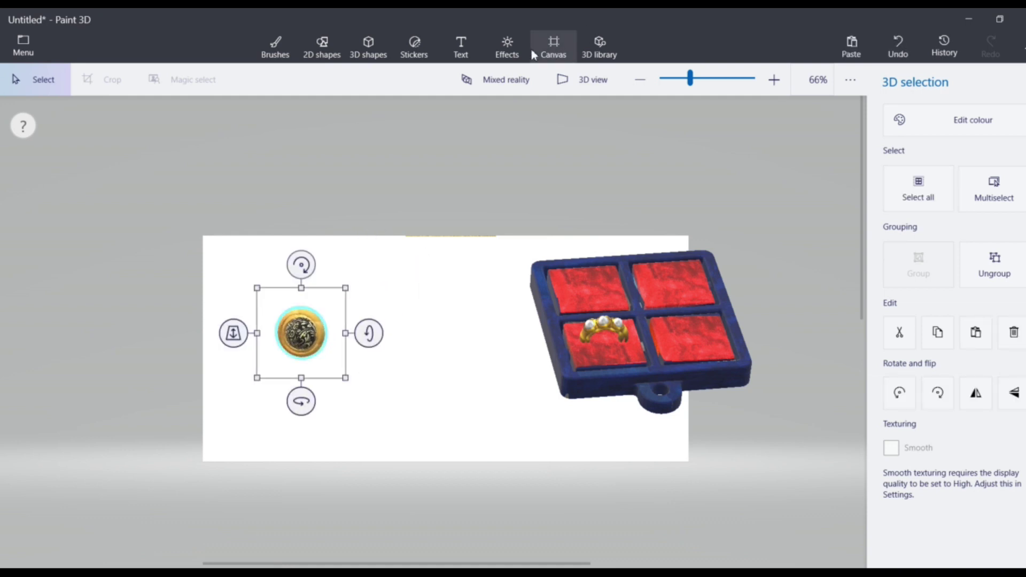
Insert the FOC Rings Classic D19 model from the 3D library's ring search results.
{"action": "left_click", "coordinate": [613, 45]}
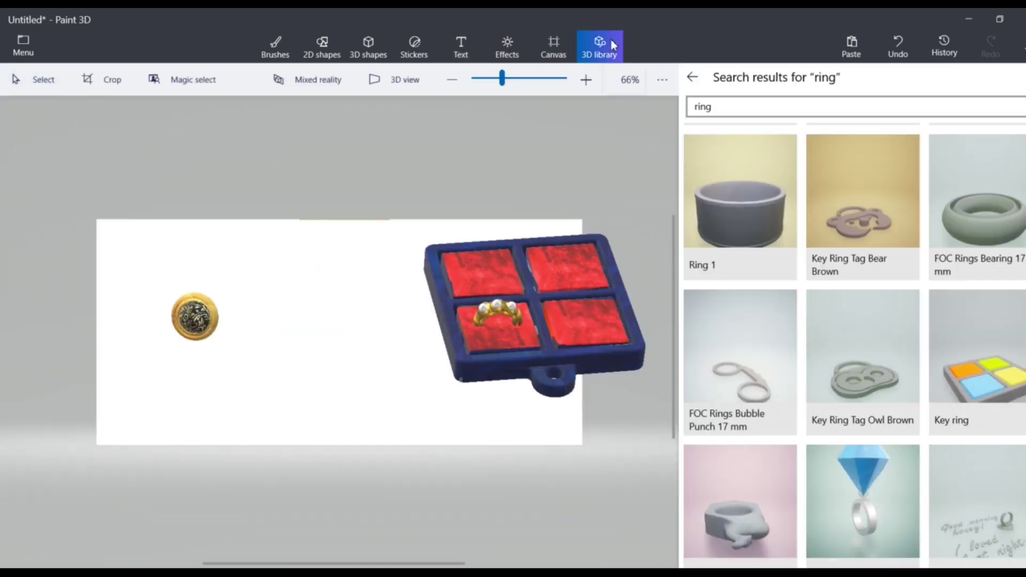
{"action": "scroll", "coordinate": [845, 404], "scroll_direction": "down", "scroll_amount": 10}
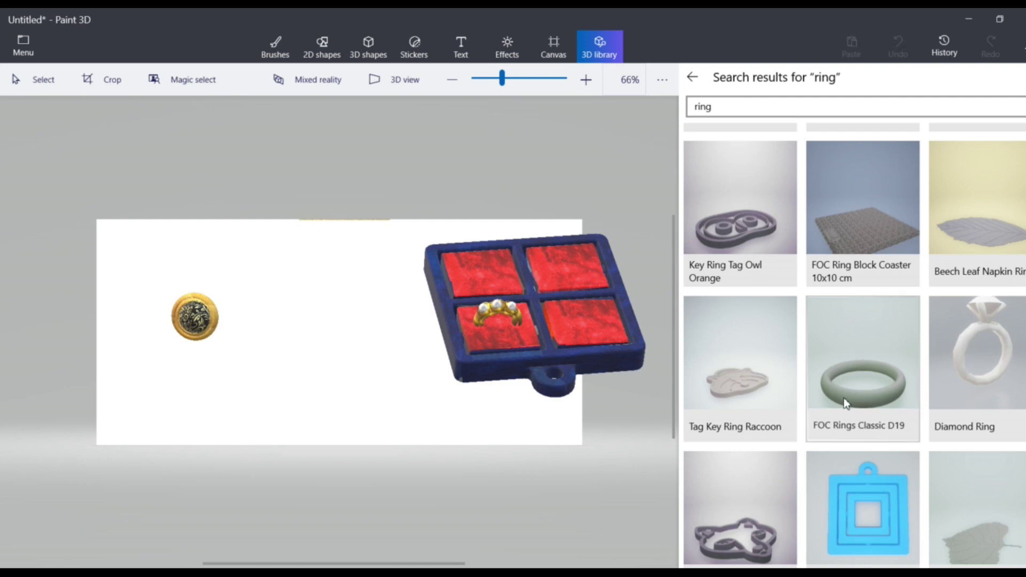
{"action": "left_click", "coordinate": [846, 403]}
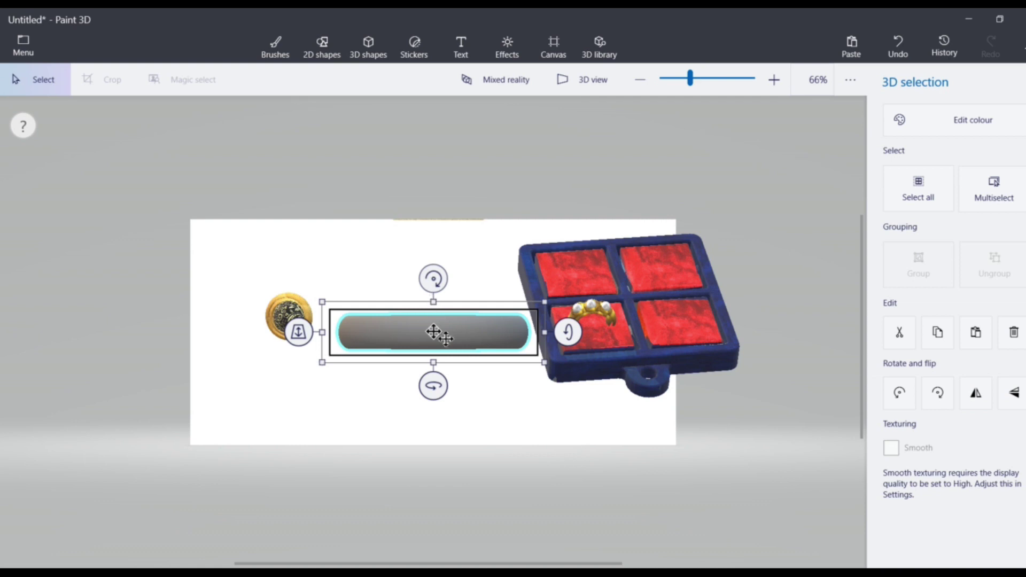
Move the inserted plain ring below the gold jewellery piece and adjust its rotation.
{"action": "left_click_drag", "start_coordinate": [456, 343], "coordinate": [394, 394]}
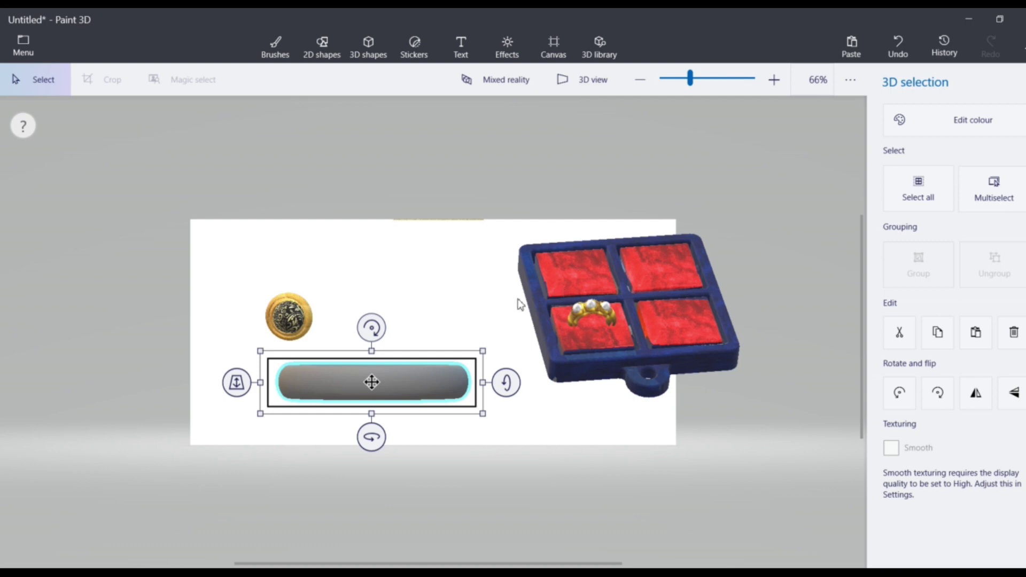
{"action": "left_click_drag", "start_coordinate": [372, 436], "coordinate": [362, 489]}
{"action": "mouse_move", "coordinate": [518, 382]}
{"action": "left_mouse_down"}
{"action": "mouse_move", "coordinate": [528, 411]}
{"action": "mouse_move", "coordinate": [518, 416]}
{"action": "mouse_move", "coordinate": [518, 366]}
{"action": "mouse_move", "coordinate": [519, 375]}
{"action": "left_mouse_up"}
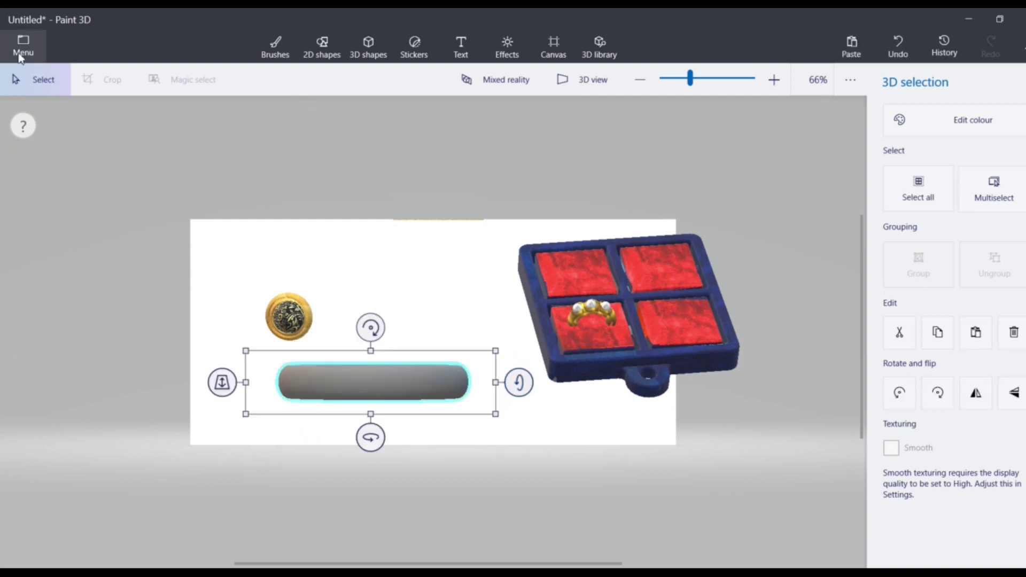
Apply the gold texture sticker across the middle of the plain ring band's front.
{"action": "left_click", "coordinate": [22, 55]}
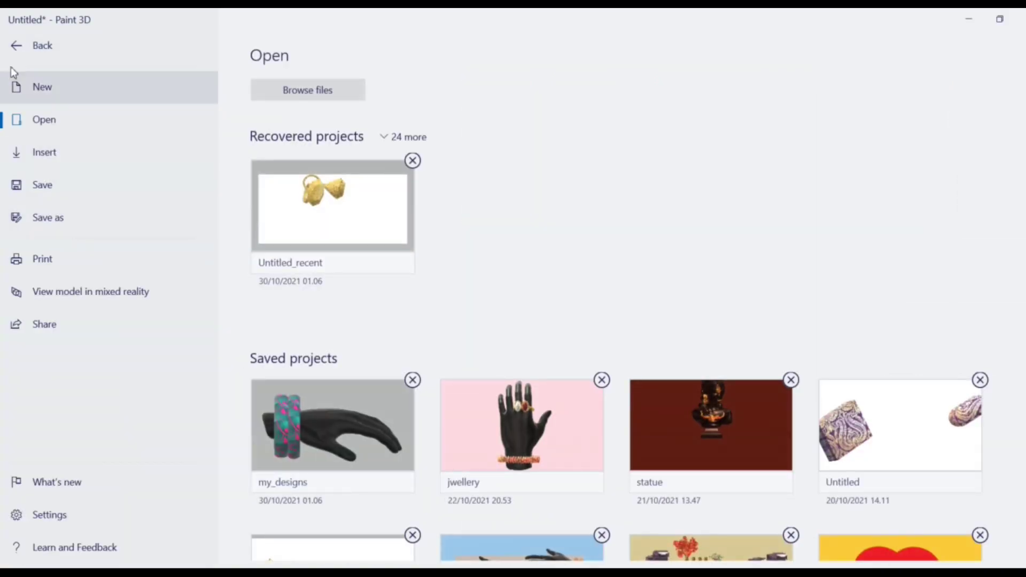
{"action": "left_click", "coordinate": [16, 48]}
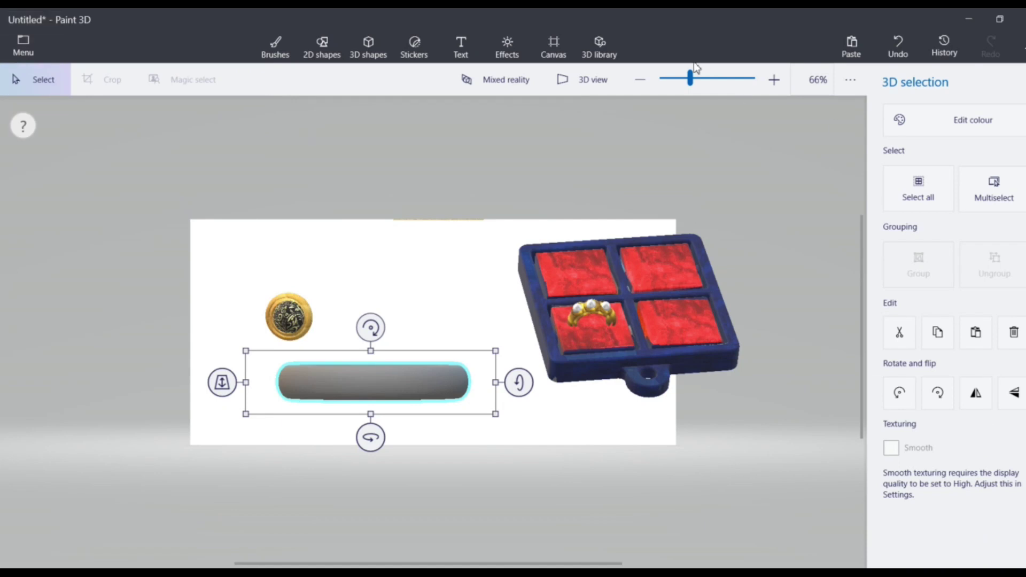
{"action": "left_click", "coordinate": [425, 47]}
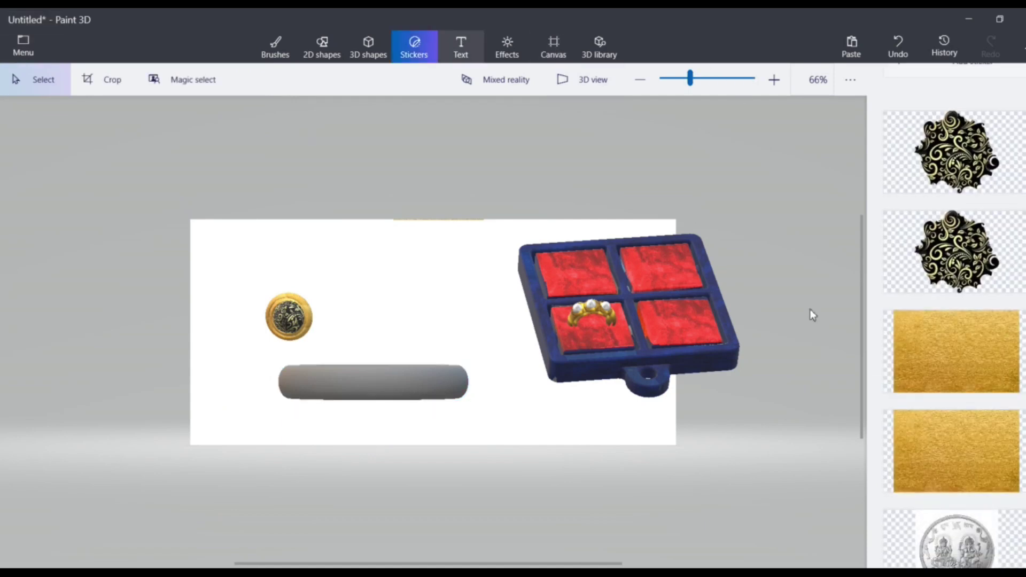
{"action": "left_click", "coordinate": [978, 466]}
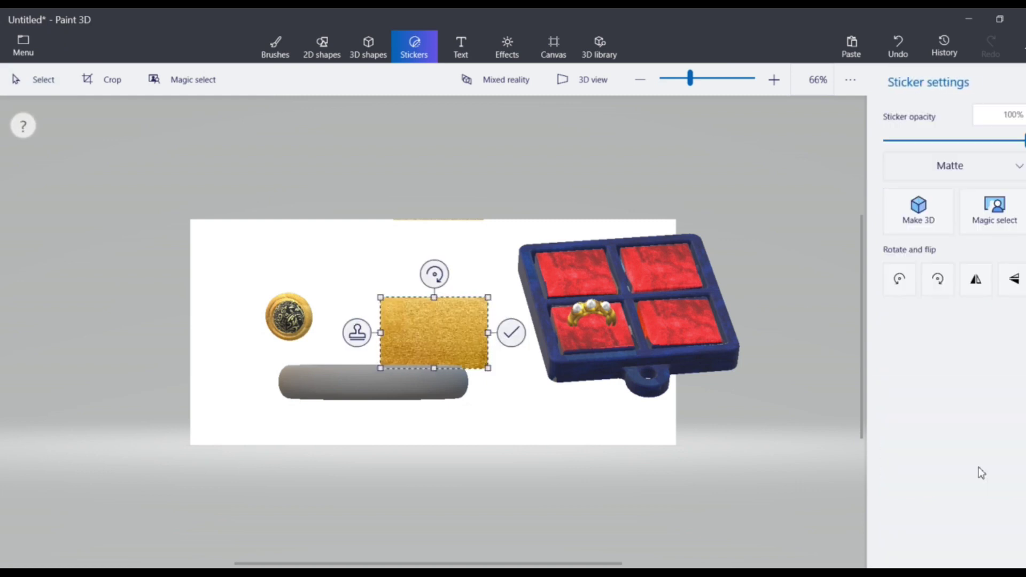
{"action": "left_click_drag", "start_coordinate": [426, 367], "coordinate": [414, 383]}
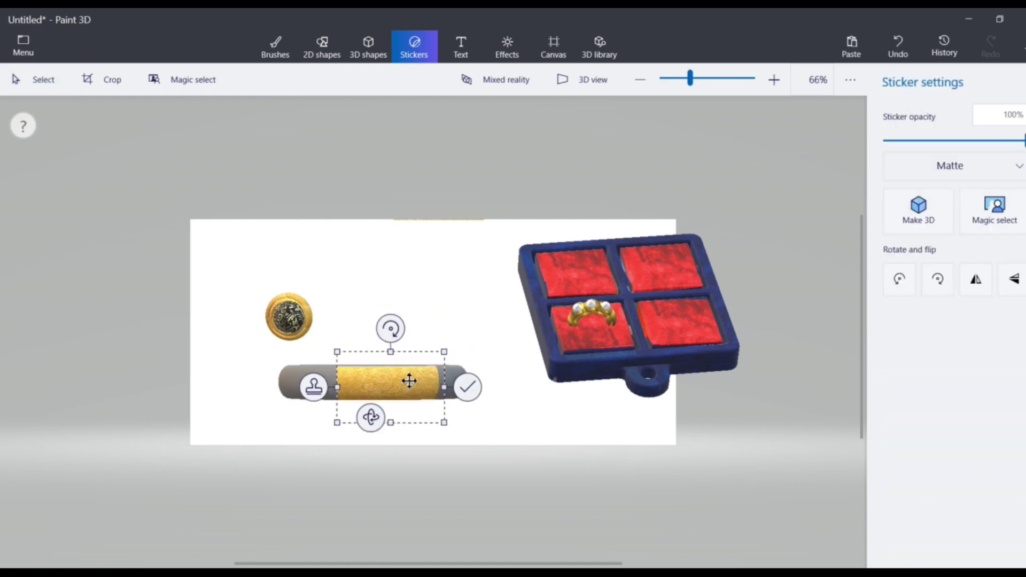
{"action": "left_click", "coordinate": [465, 387]}
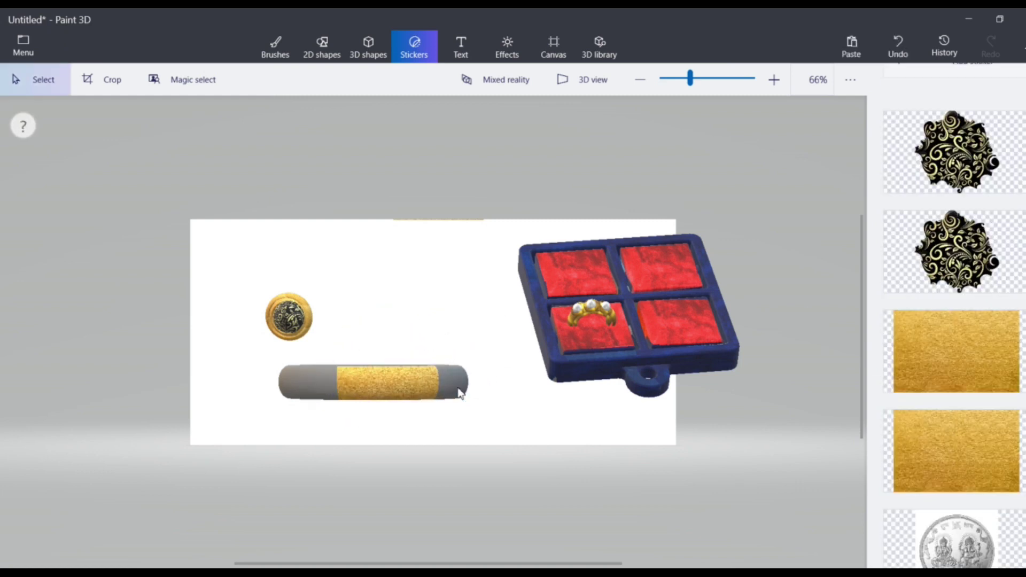
Turn the ring band about its vertical axis and cover the exposed grey surface with two adjoining gold texture stickers.
{"action": "left_click", "coordinate": [409, 386]}
{"action": "left_click_drag", "start_coordinate": [370, 436], "coordinate": [257, 435]}
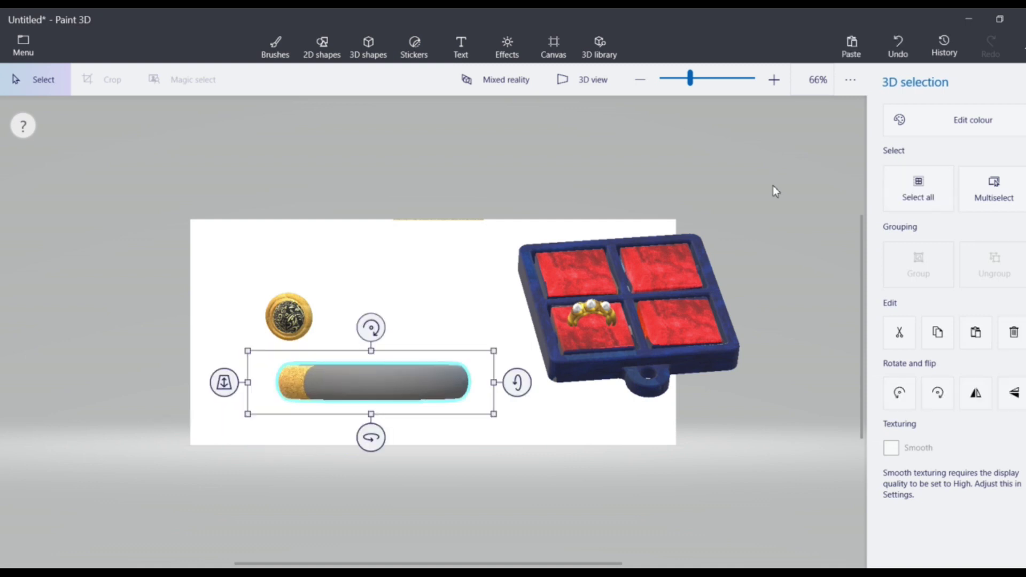
{"action": "left_click", "coordinate": [425, 58]}
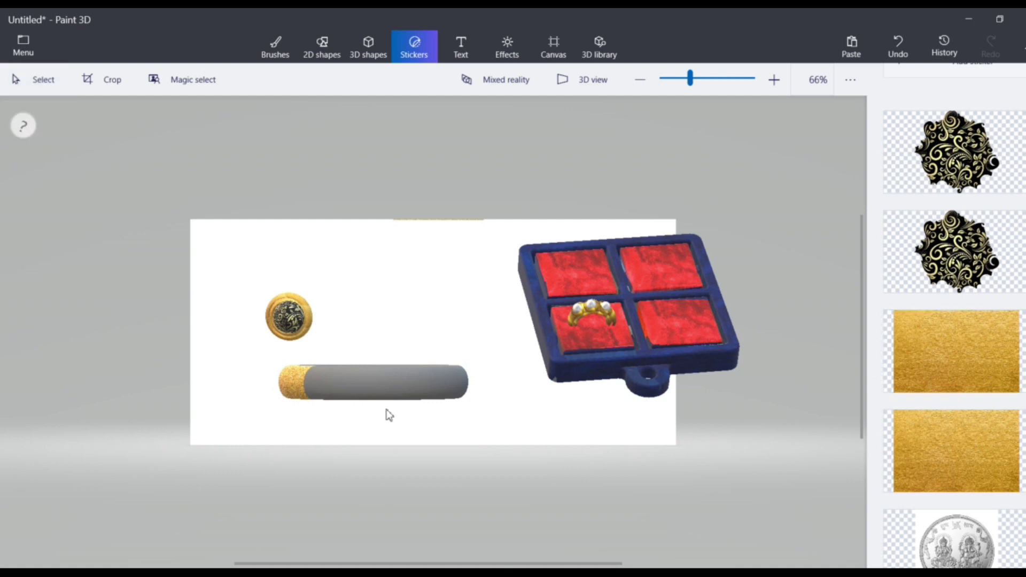
{"action": "left_click_drag", "start_coordinate": [453, 330], "coordinate": [333, 384]}
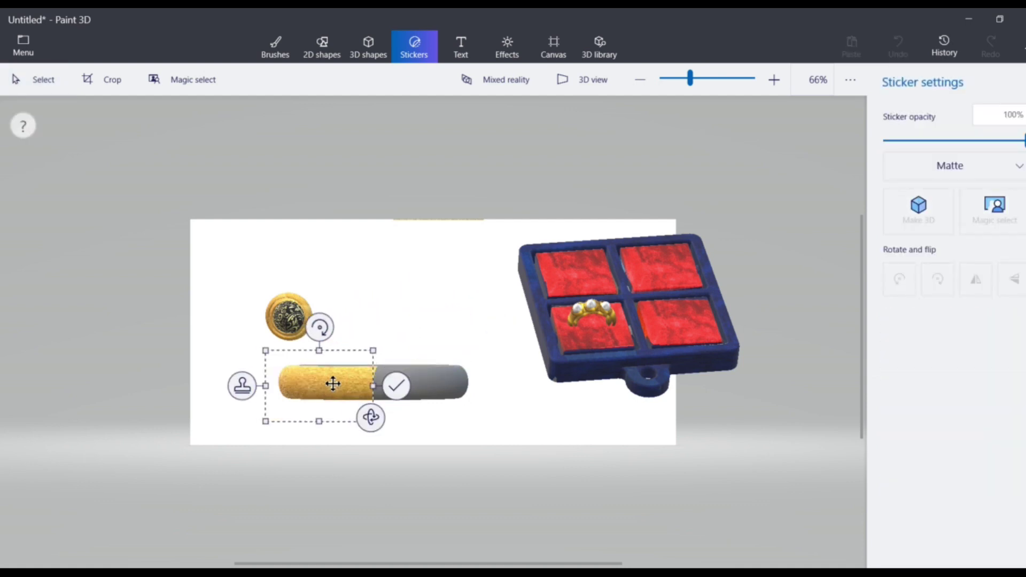
{"action": "left_click", "coordinate": [390, 383]}
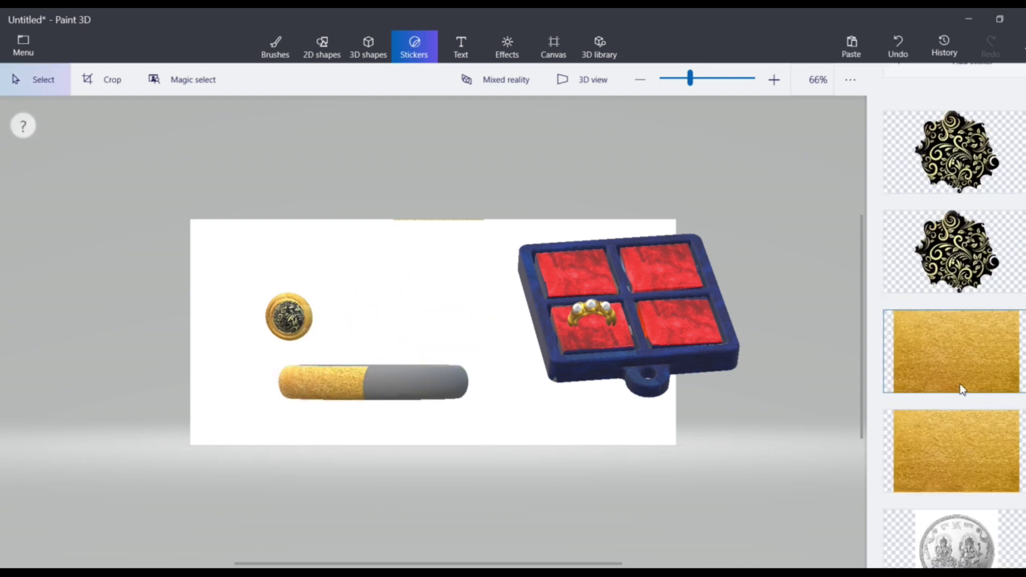
{"action": "left_click", "coordinate": [961, 387]}
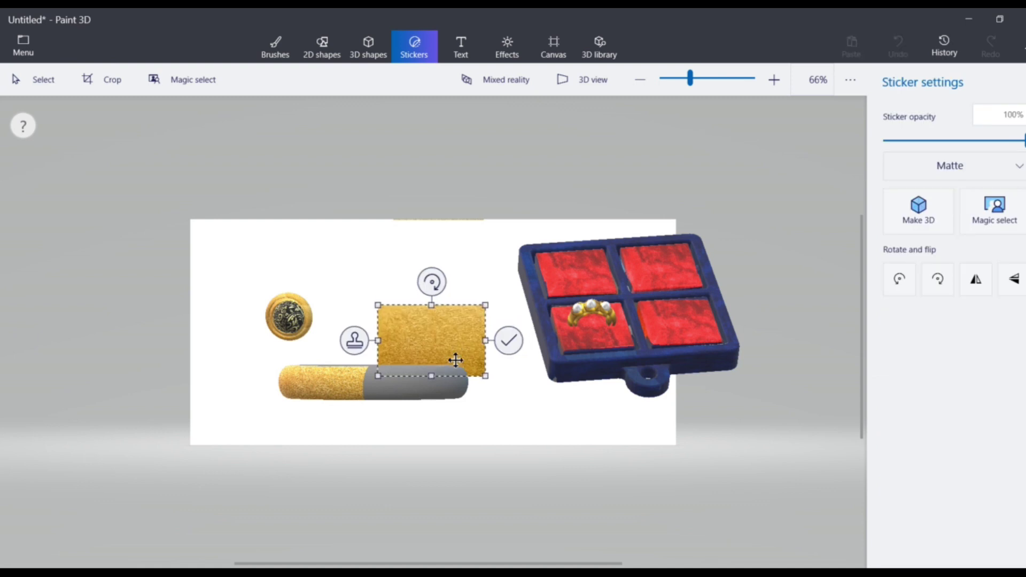
{"action": "left_click_drag", "start_coordinate": [455, 359], "coordinate": [430, 409]}
{"action": "left_click", "coordinate": [485, 390]}
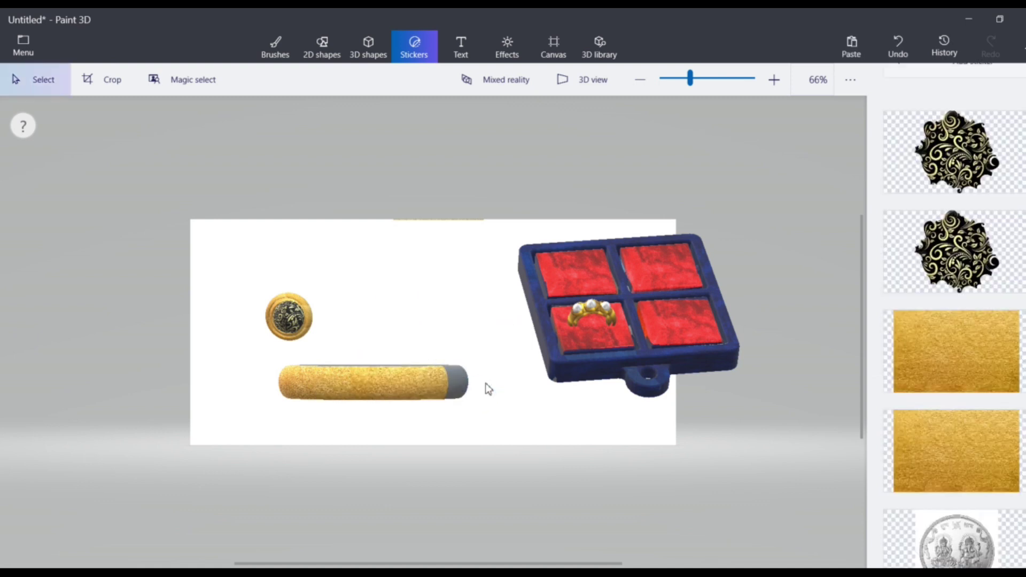
Turn the ring band again and extend the gold texture from its gilded left end past the middle.
{"action": "left_click", "coordinate": [422, 386]}
{"action": "left_click_drag", "start_coordinate": [369, 435], "coordinate": [262, 441]}
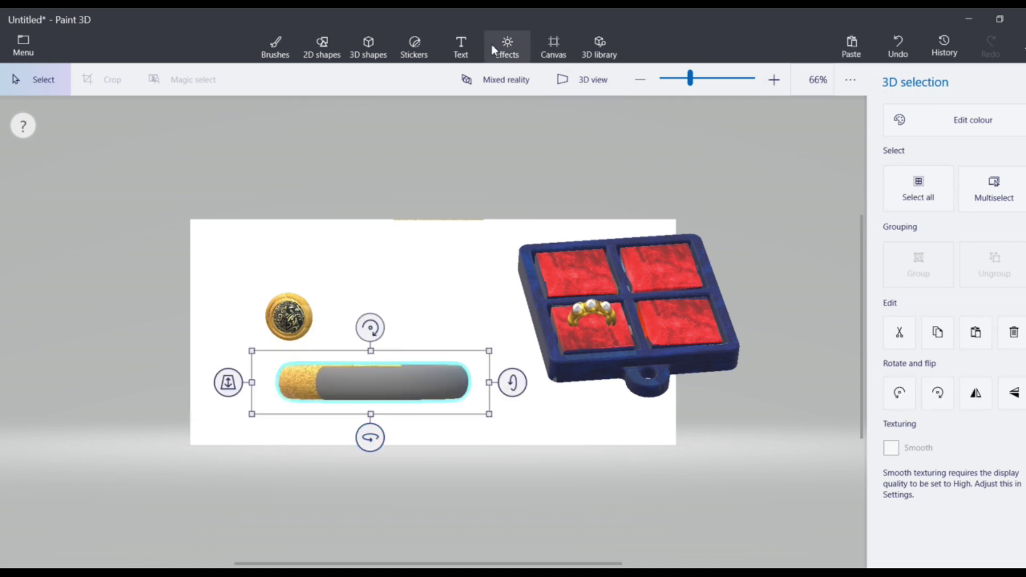
{"action": "left_click", "coordinate": [414, 47]}
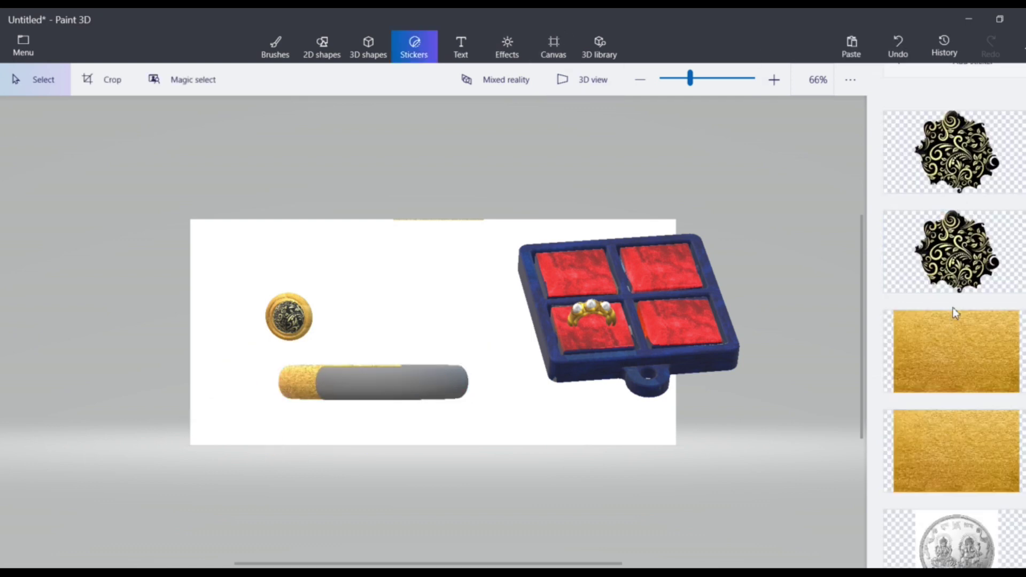
{"action": "left_click", "coordinate": [957, 450]}
{"action": "left_click_drag", "start_coordinate": [447, 327], "coordinate": [357, 384]}
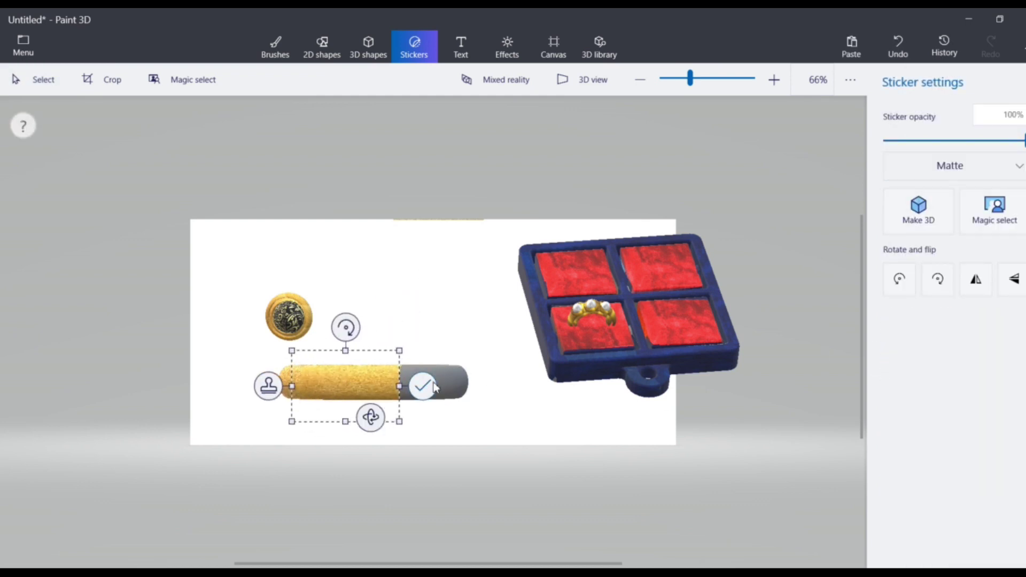
{"action": "left_click", "coordinate": [425, 385]}
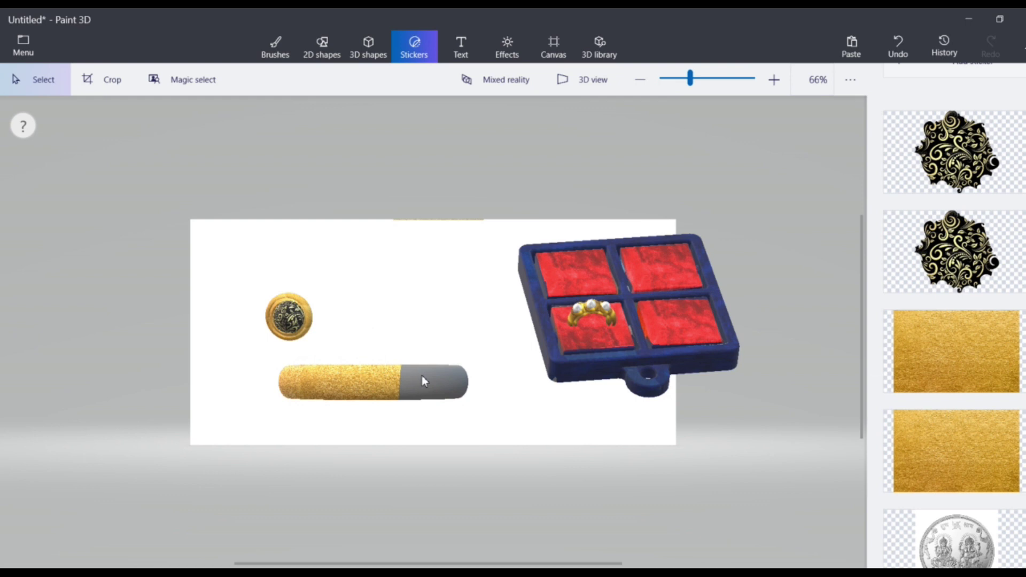
Rotate the ring band to its next grey side and apply the gold texture over the right half.
{"action": "left_click", "coordinate": [421, 381]}
{"action": "left_click_drag", "start_coordinate": [367, 436], "coordinate": [257, 437]}
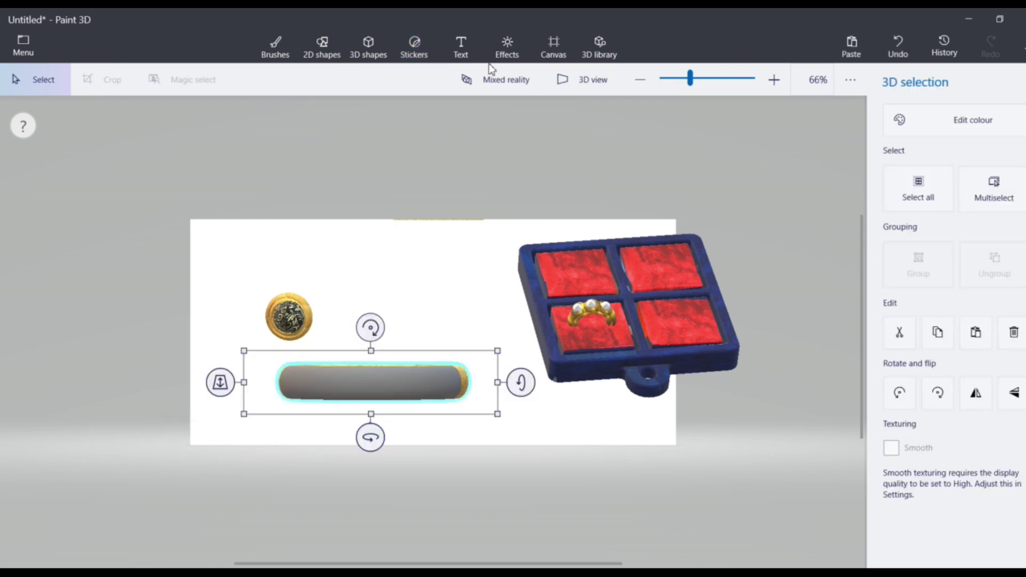
{"action": "left_click", "coordinate": [414, 47]}
{"action": "left_click", "coordinate": [951, 374]}
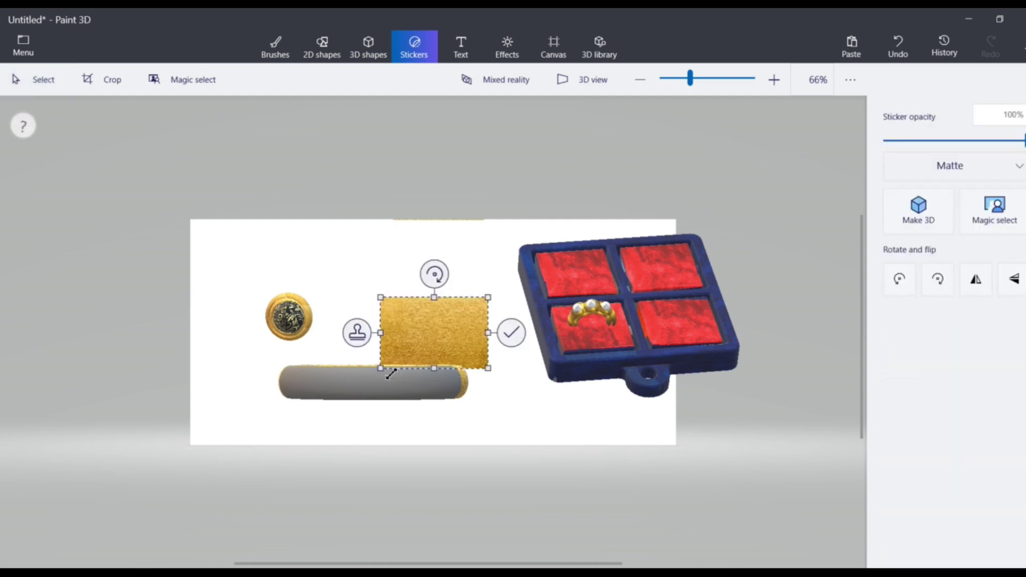
{"action": "left_click_drag", "start_coordinate": [451, 323], "coordinate": [447, 377]}
{"action": "left_click", "coordinate": [510, 381]}
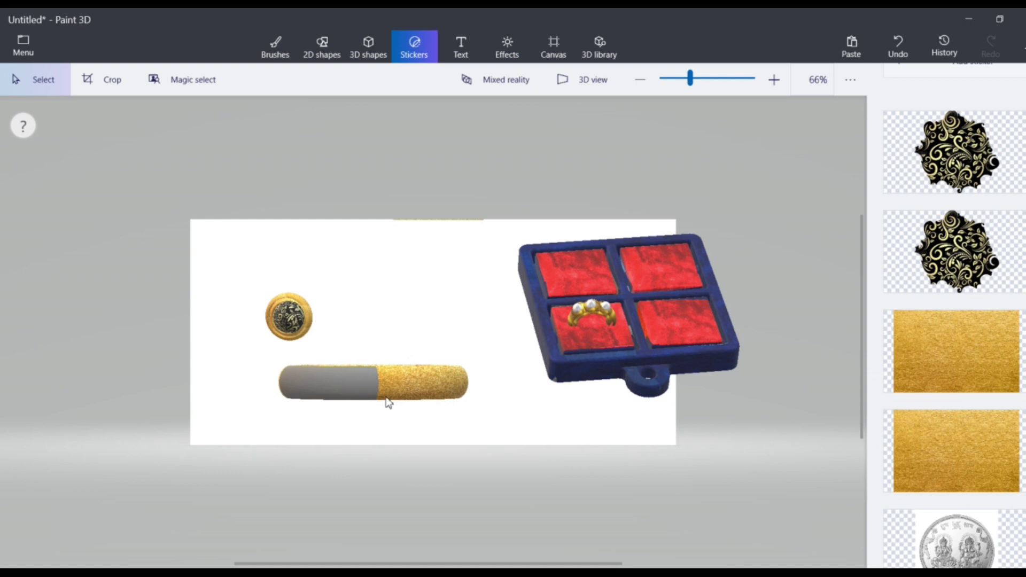
Turn the ring band to its remaining grey section and cover it with two overlapping gold texture stickers.
{"action": "left_click", "coordinate": [389, 403]}
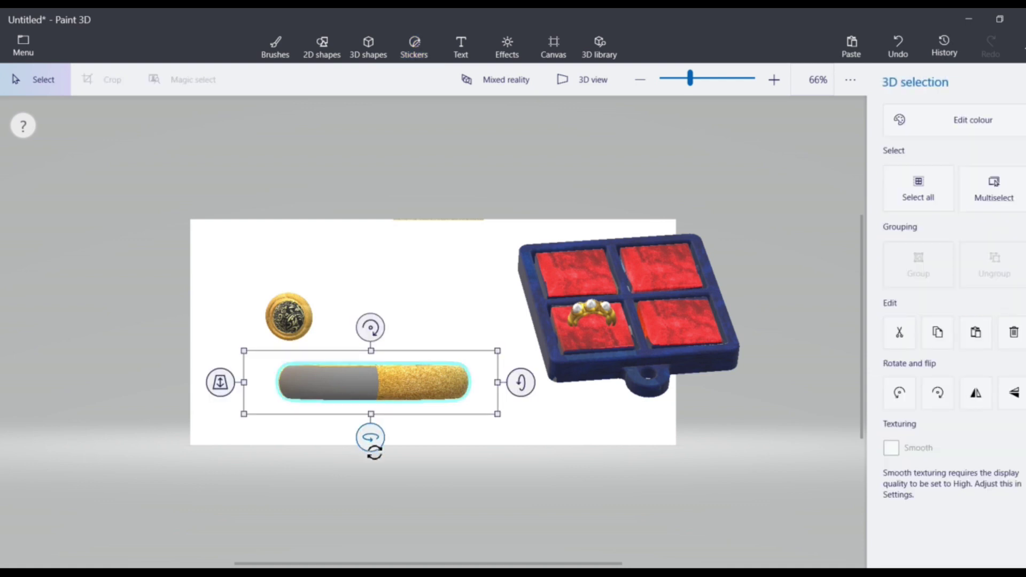
{"action": "left_click_drag", "start_coordinate": [379, 442], "coordinate": [422, 433]}
{"action": "left_click", "coordinate": [413, 48]}
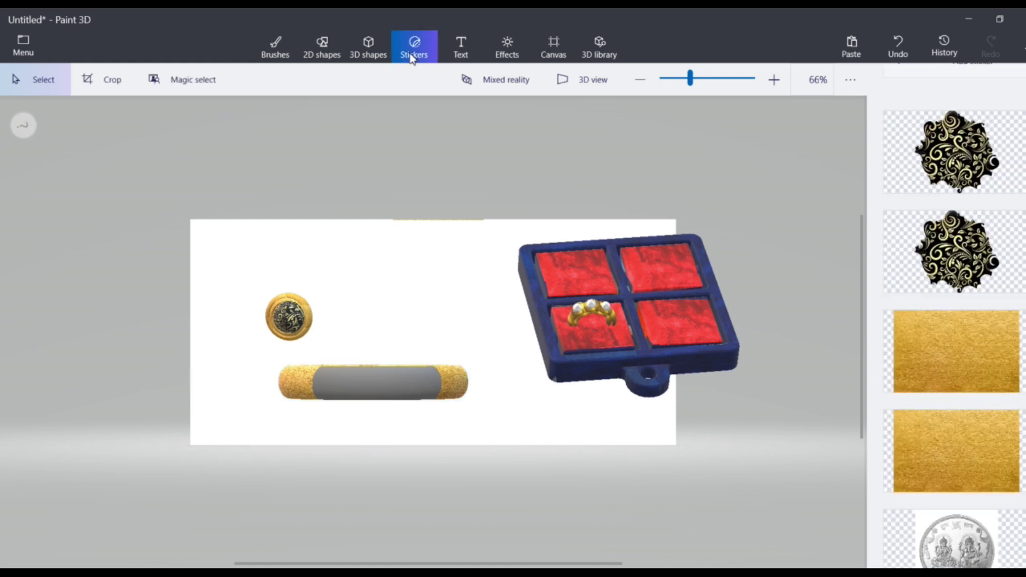
{"action": "left_click", "coordinate": [953, 349]}
{"action": "left_click", "coordinate": [419, 345]}
{"action": "left_click_drag", "start_coordinate": [420, 345], "coordinate": [400, 406]}
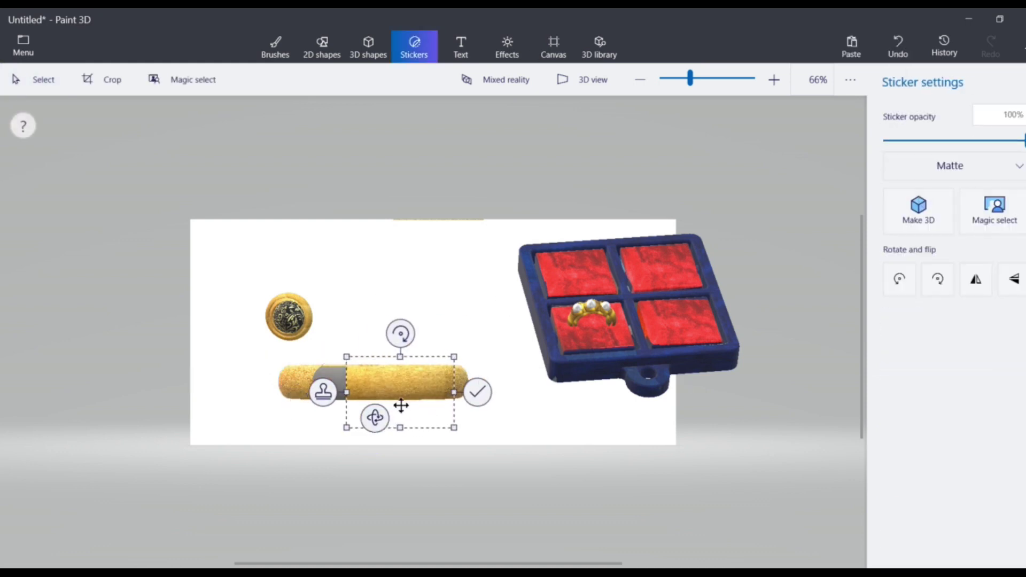
{"action": "left_click", "coordinate": [477, 392]}
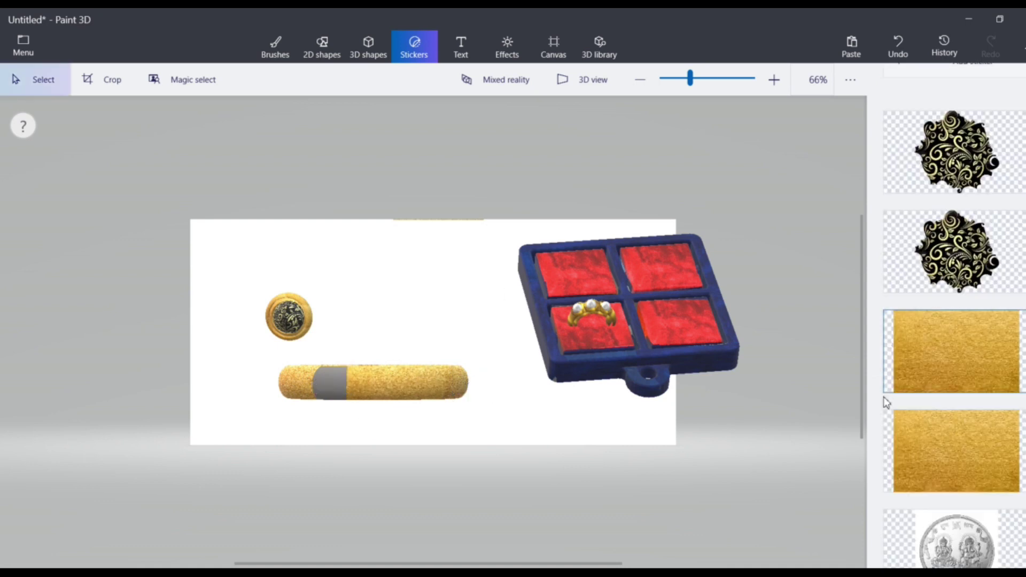
{"action": "left_click", "coordinate": [951, 374]}
{"action": "left_click", "coordinate": [428, 338]}
{"action": "left_click_drag", "start_coordinate": [415, 335], "coordinate": [326, 384]}
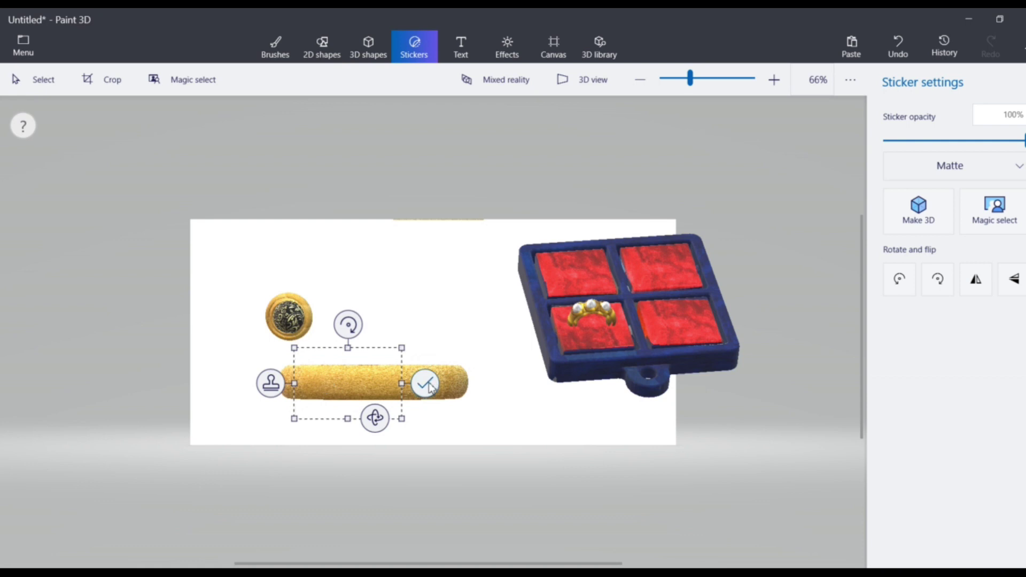
{"action": "left_click", "coordinate": [429, 386]}
Tilt the gold band to show its opening and seat the round medallion on its front, adjusting its angle and depth.
{"action": "left_click", "coordinate": [410, 381]}
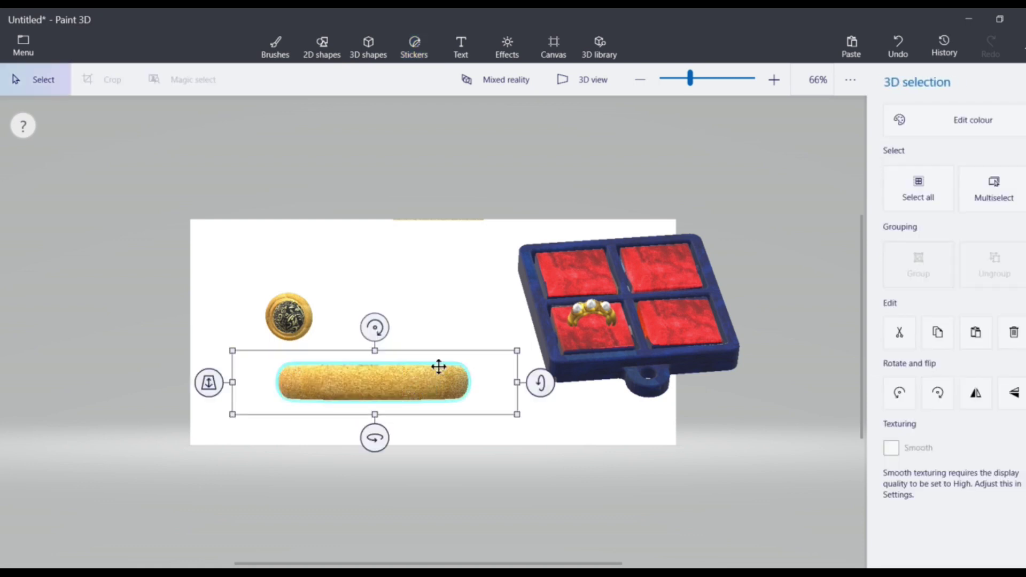
{"action": "left_click_drag", "start_coordinate": [538, 383], "coordinate": [469, 398]}
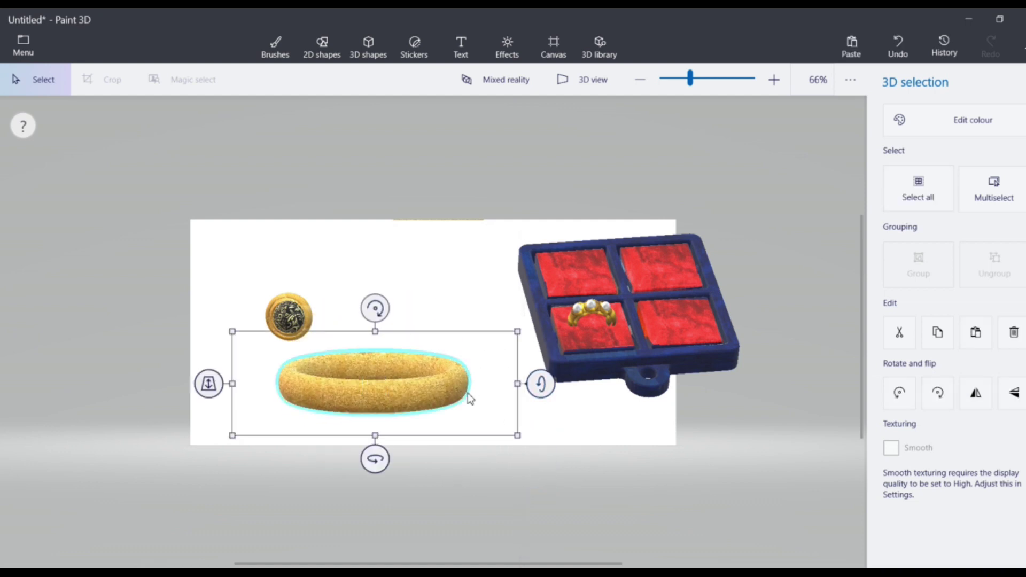
{"action": "left_click", "coordinate": [282, 323]}
{"action": "left_click_drag", "start_coordinate": [281, 323], "coordinate": [378, 413]}
{"action": "left_click_drag", "start_coordinate": [377, 475], "coordinate": [380, 468]}
{"action": "left_click_drag", "start_coordinate": [308, 408], "coordinate": [308, 407]}
{"action": "left_click_drag", "start_coordinate": [379, 468], "coordinate": [382, 469]}
{"action": "left_click_drag", "start_coordinate": [311, 399], "coordinate": [312, 400]}
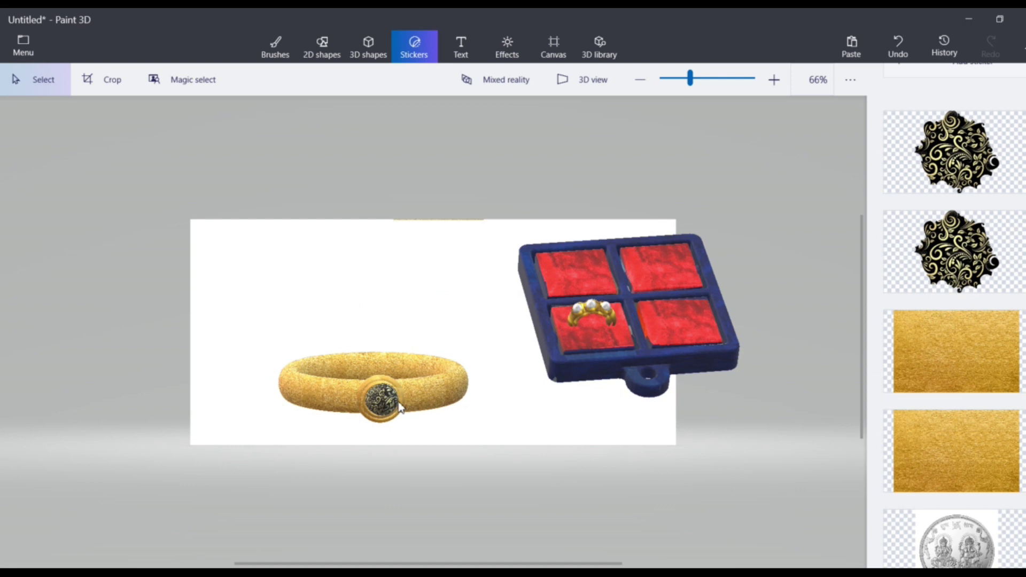
Duplicate the medallion on the gold ring and place the copy directly to the left of the original.
{"action": "left_click", "coordinate": [401, 408]}
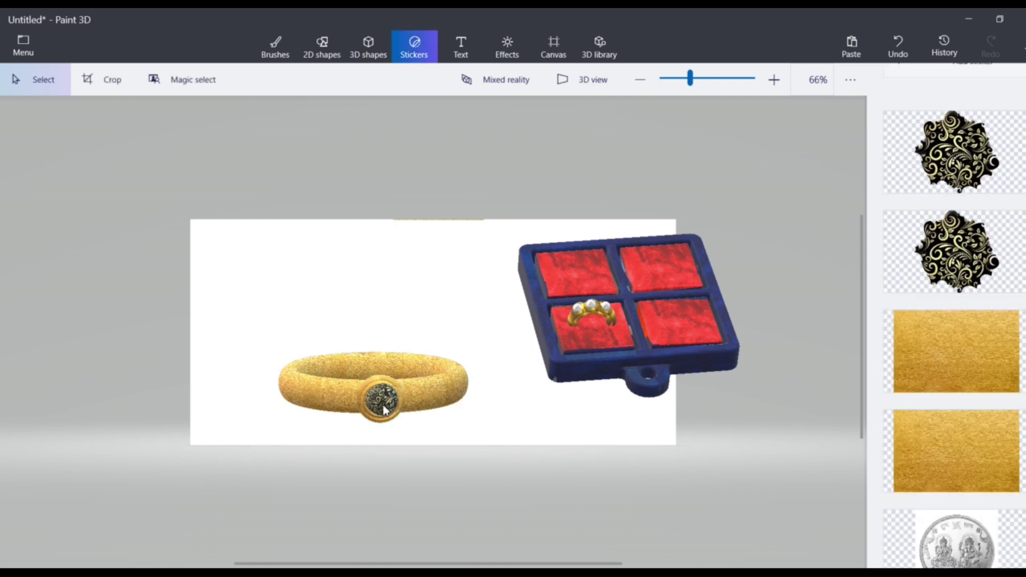
{"action": "left_click", "coordinate": [384, 410]}
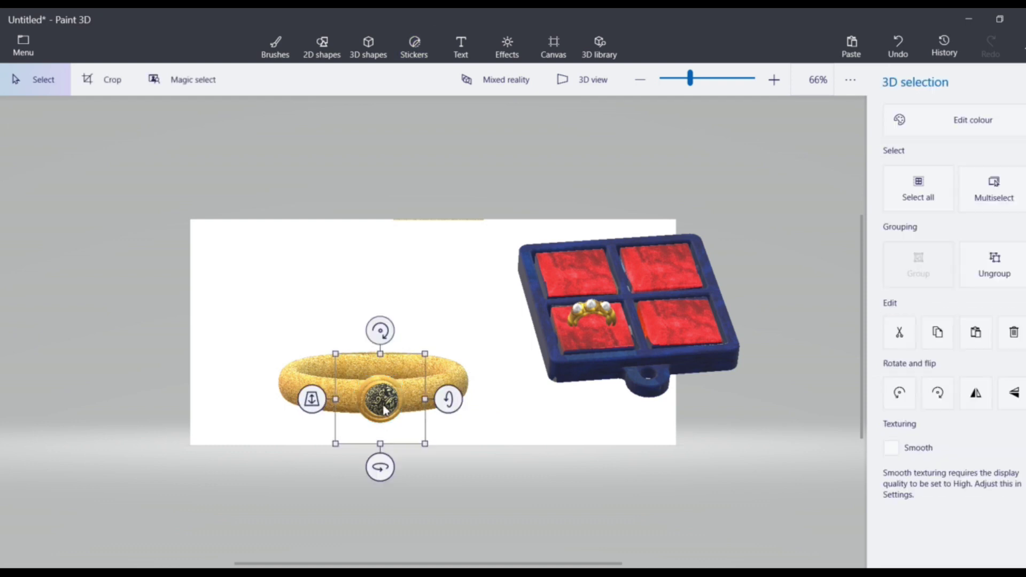
{"action": "key", "text": "ctrl"}
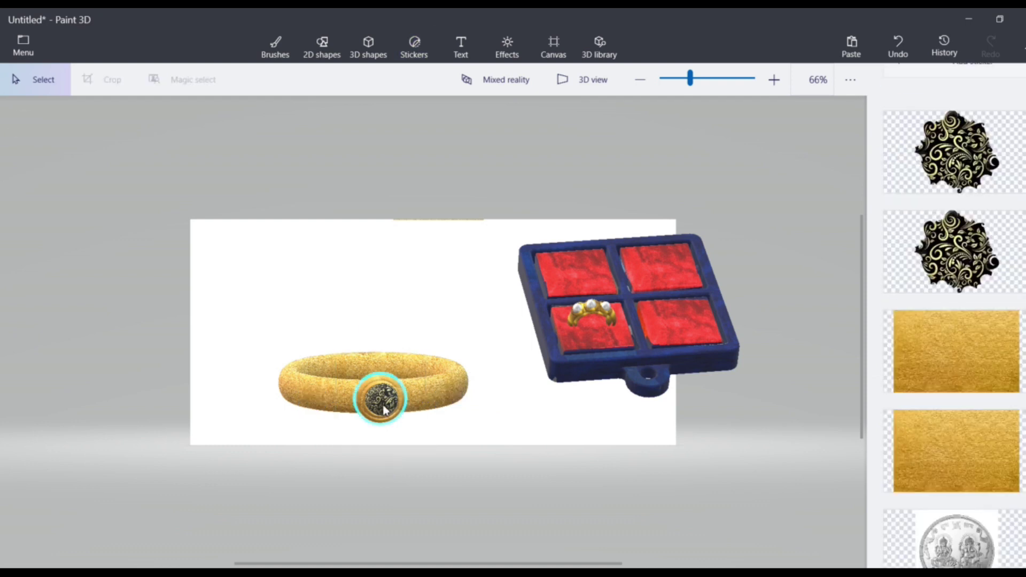
{"action": "left_click", "coordinate": [383, 409]}
{"action": "left_click_drag", "start_coordinate": [380, 407], "coordinate": [342, 407]}
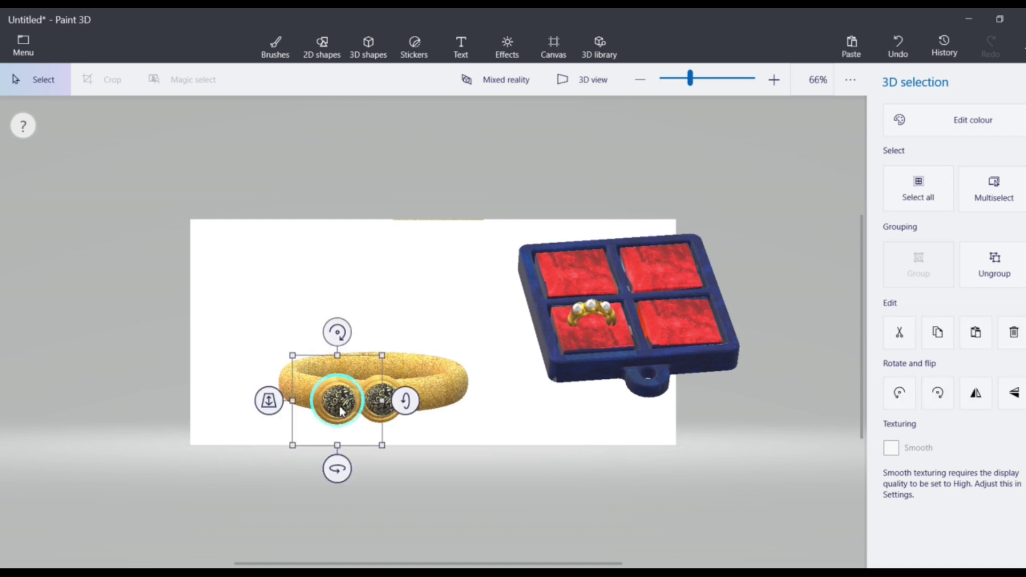
Fine-tune the copied medallion's rotation and depth so it follows the curve of the gold band.
{"action": "left_click_drag", "start_coordinate": [338, 468], "coordinate": [331, 470]}
{"action": "left_click_drag", "start_coordinate": [268, 402], "coordinate": [268, 400]}
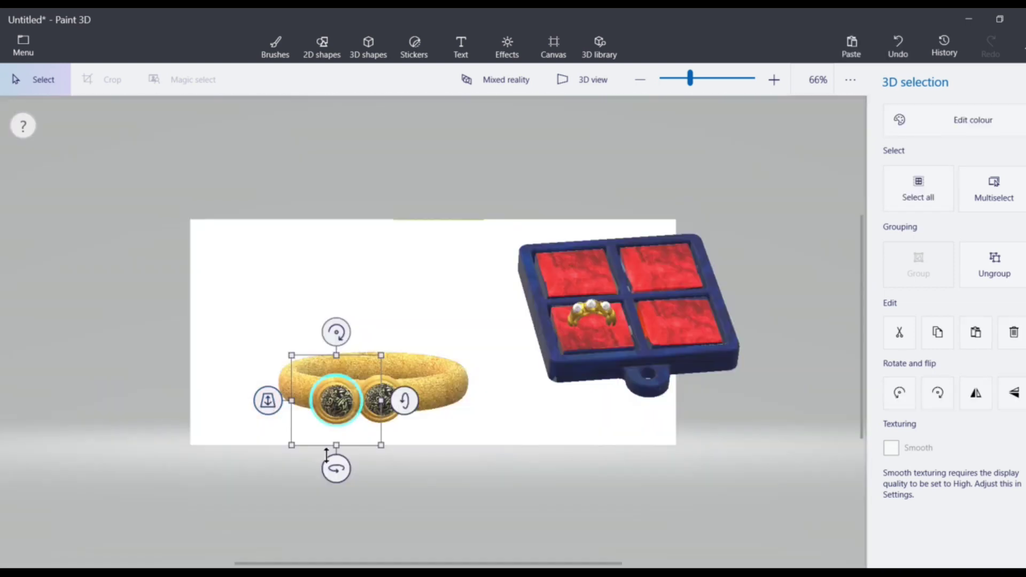
{"action": "left_click_drag", "start_coordinate": [338, 470], "coordinate": [336, 475]}
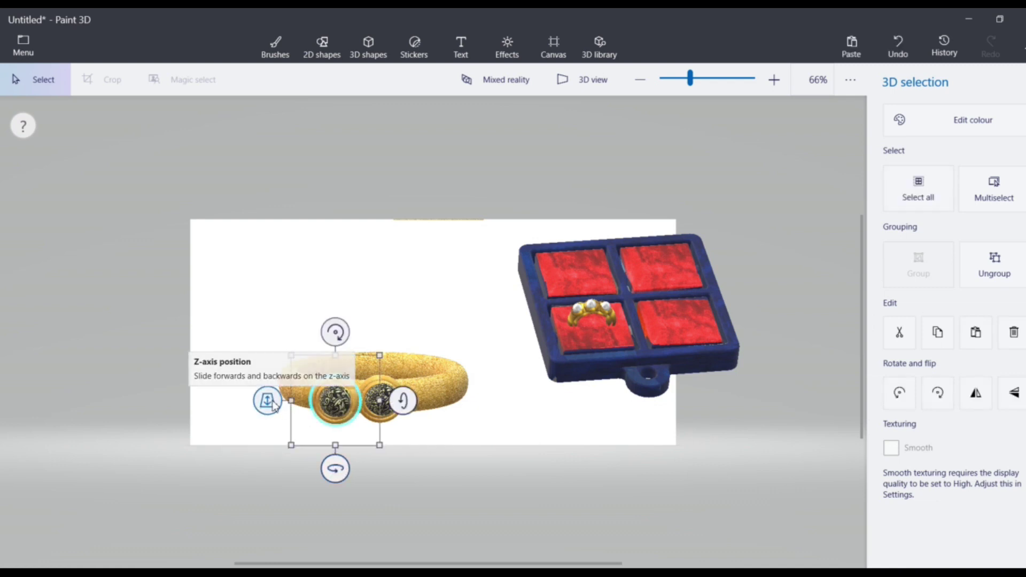
{"action": "left_click_drag", "start_coordinate": [272, 403], "coordinate": [272, 405]}
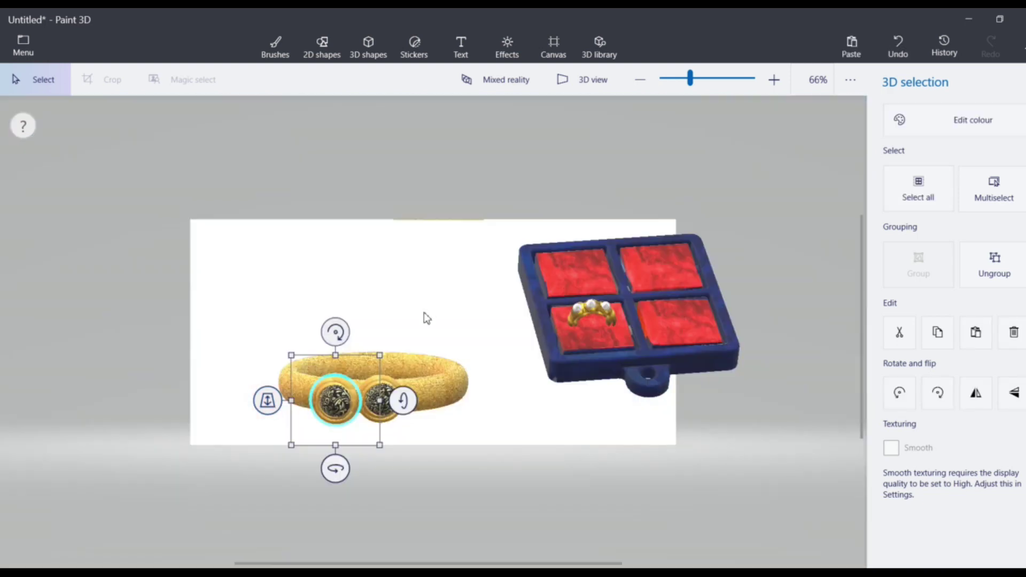
{"action": "left_click", "coordinate": [470, 351]}
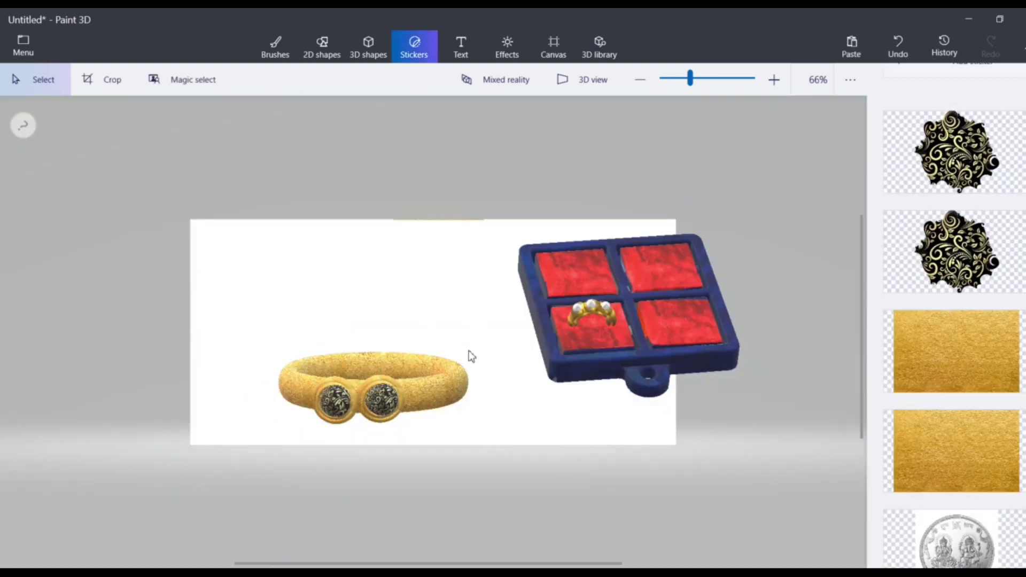
Duplicate the right medallion on the gold band, place the copy directly to its right and turn it to follow the curve.
{"action": "left_click", "coordinate": [377, 412]}
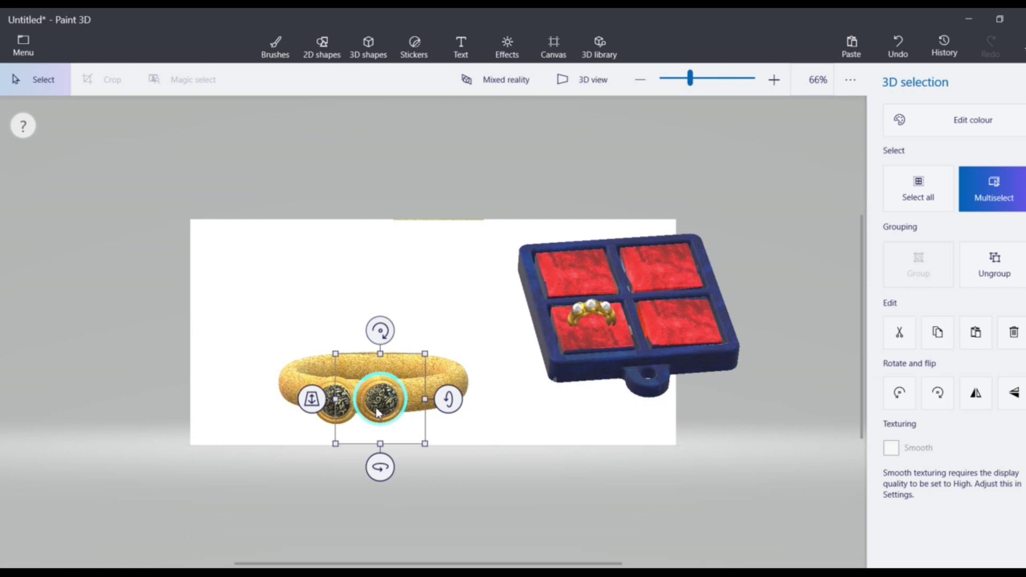
{"action": "key", "text": "ctrl+c"}
{"action": "key", "text": "ctrl+v"}
{"action": "left_click_drag", "start_coordinate": [378, 414], "coordinate": [426, 410]}
{"action": "left_click_drag", "start_coordinate": [360, 399], "coordinate": [359, 402]}
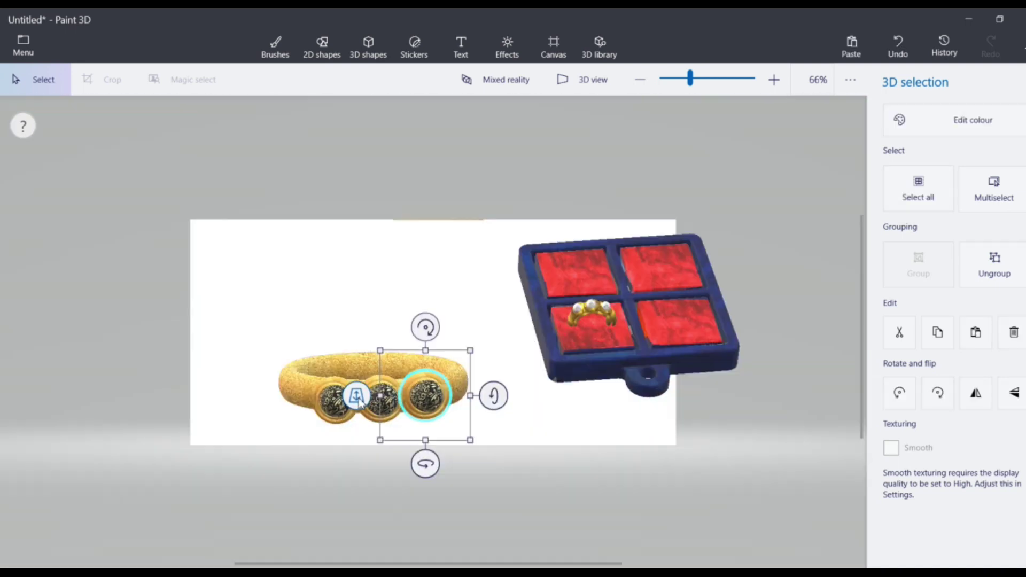
{"action": "left_click_drag", "start_coordinate": [425, 464], "coordinate": [435, 466]}
Turn the leftmost medallion slightly so it follows the curve of the gold band.
{"action": "left_click", "coordinate": [341, 417]}
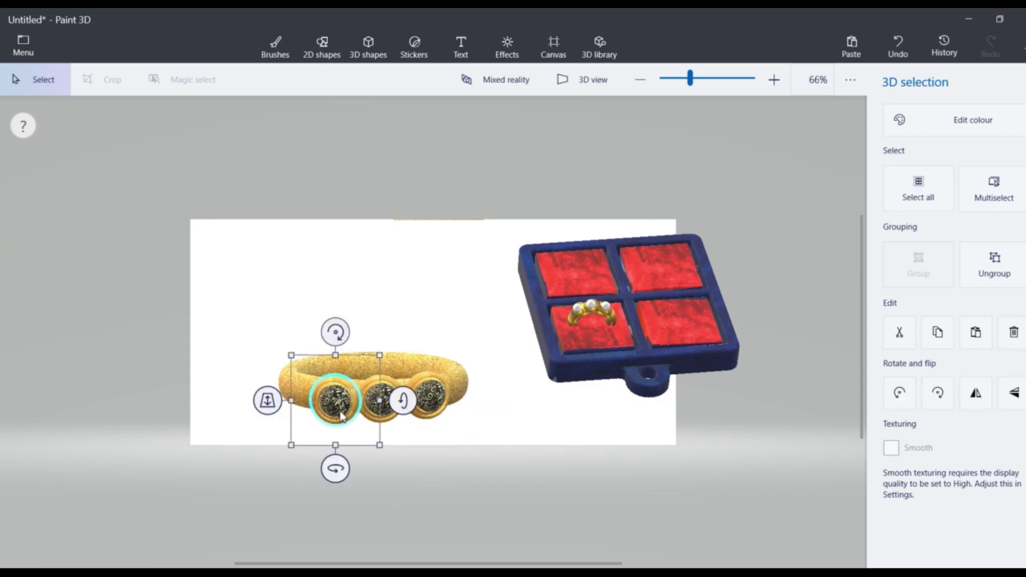
{"action": "left_click_drag", "start_coordinate": [336, 469], "coordinate": [380, 469]}
{"action": "left_click", "coordinate": [386, 424]}
Select the gold band together with its three medallions and group them into one ring.
{"action": "left_click", "coordinate": [448, 381]}
{"action": "left_click", "coordinate": [482, 419]}
{"action": "left_click_drag", "start_coordinate": [203, 318], "coordinate": [527, 460]}
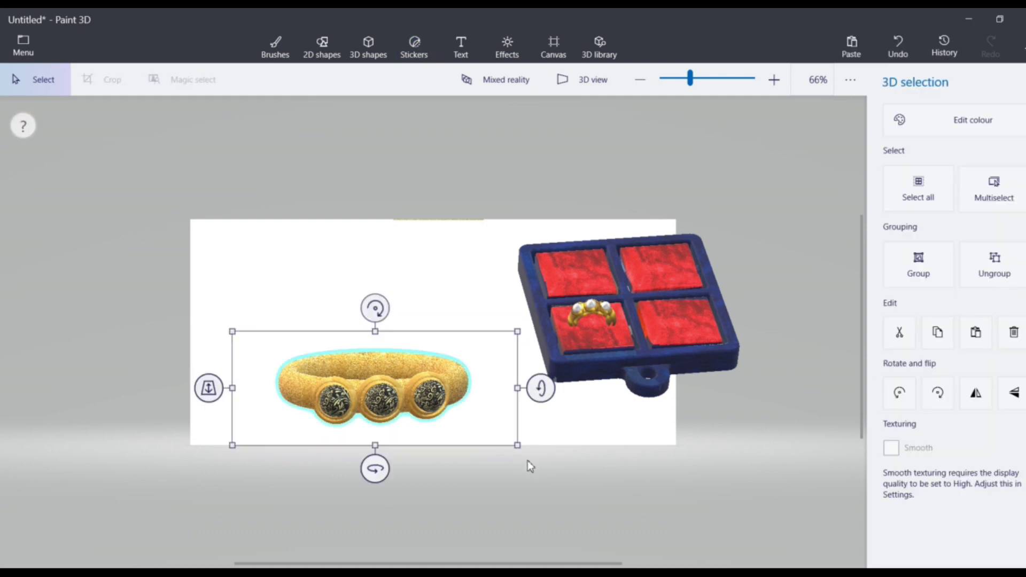
{"action": "left_click", "coordinate": [930, 276]}
{"action": "left_click", "coordinate": [398, 224]}
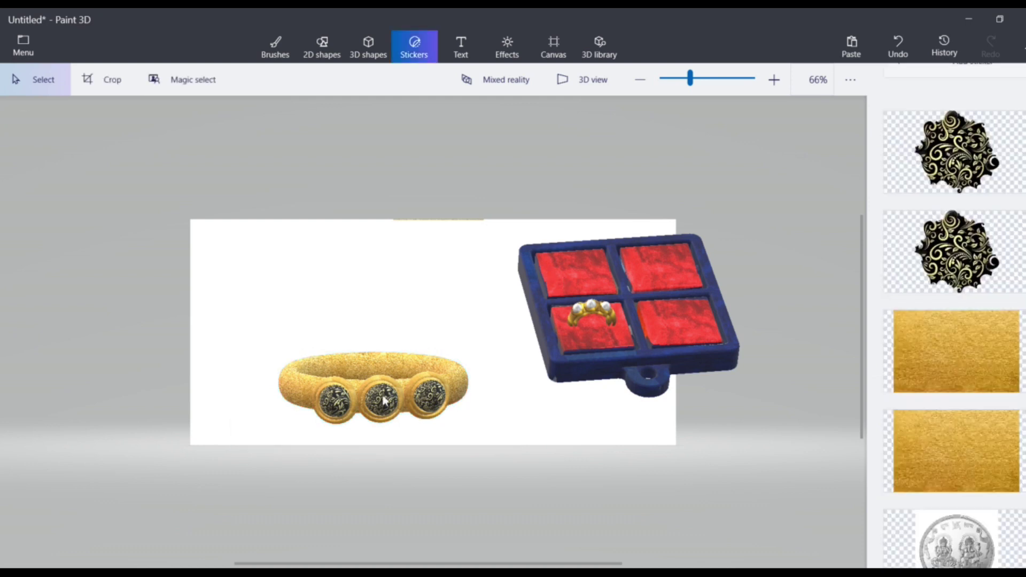
Rotate the grouped ring so the three medallions sit along its upper edge, then tilt it to an oblique view.
{"action": "left_click", "coordinate": [383, 401]}
{"action": "left_click_drag", "start_coordinate": [378, 462], "coordinate": [375, 358]}
{"action": "left_click_drag", "start_coordinate": [540, 387], "coordinate": [412, 318]}
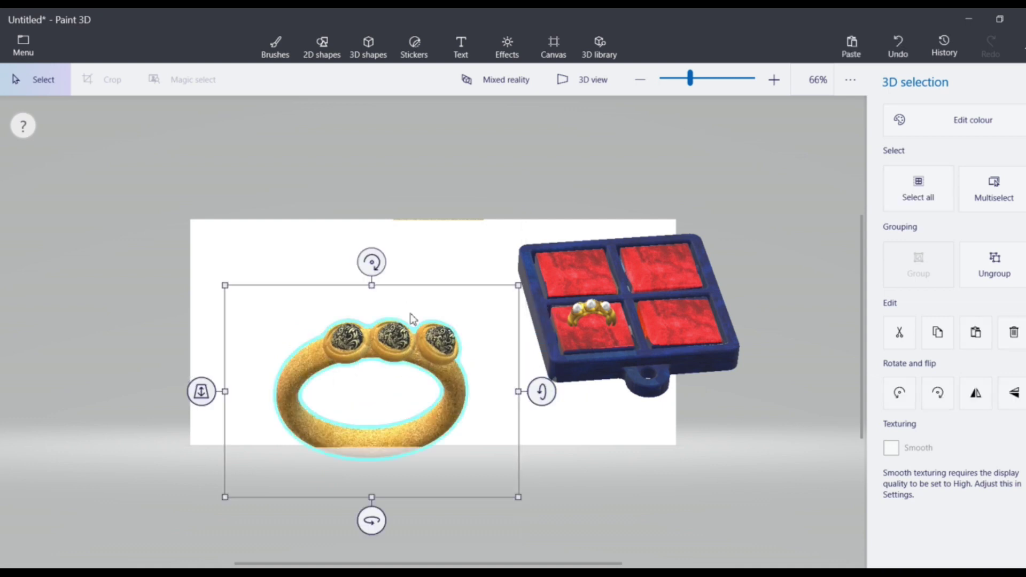
{"action": "left_click_drag", "start_coordinate": [541, 391], "coordinate": [499, 416]}
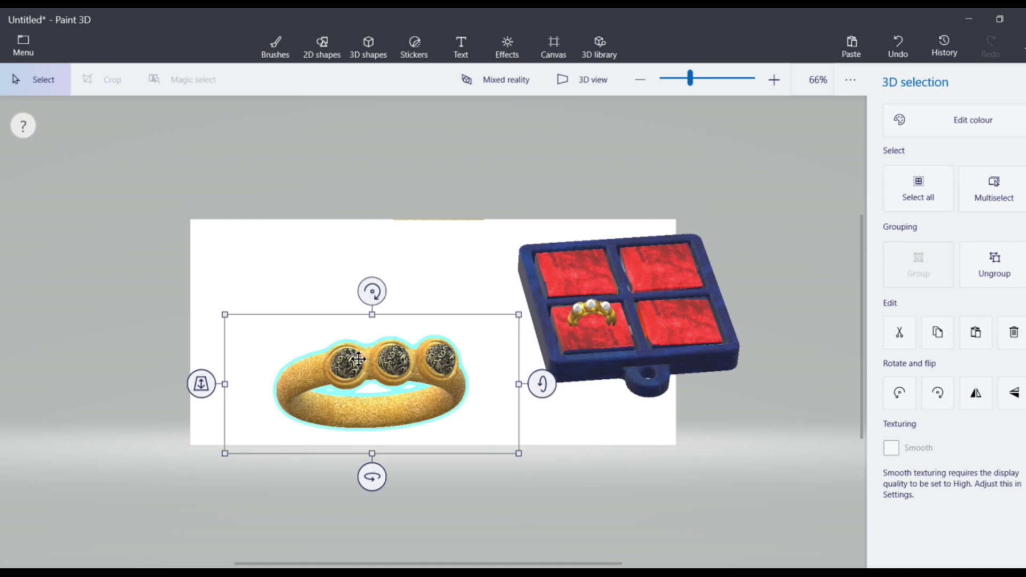
{"action": "left_click", "coordinate": [691, 326]}
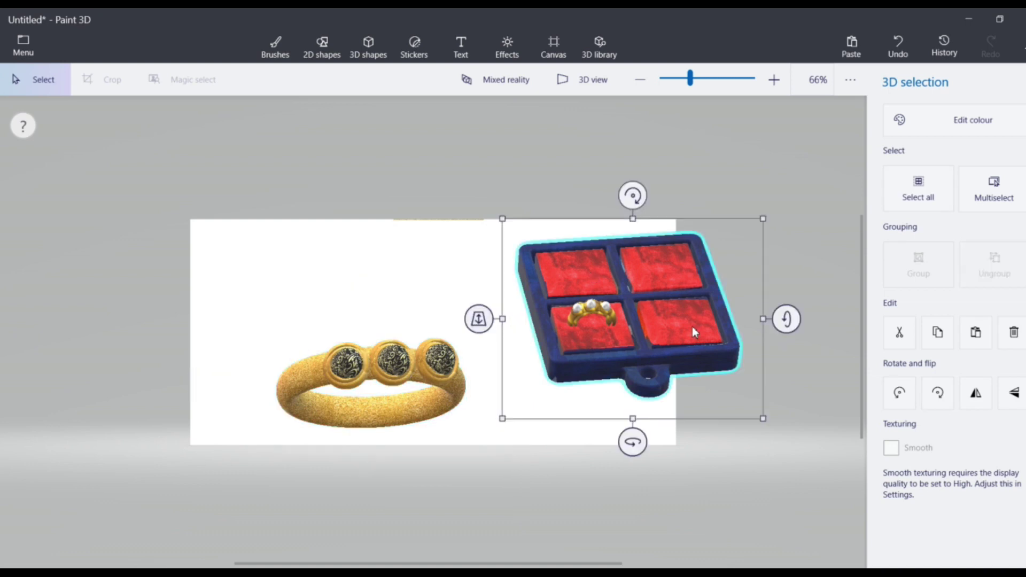
{"action": "left_click", "coordinate": [368, 378]}
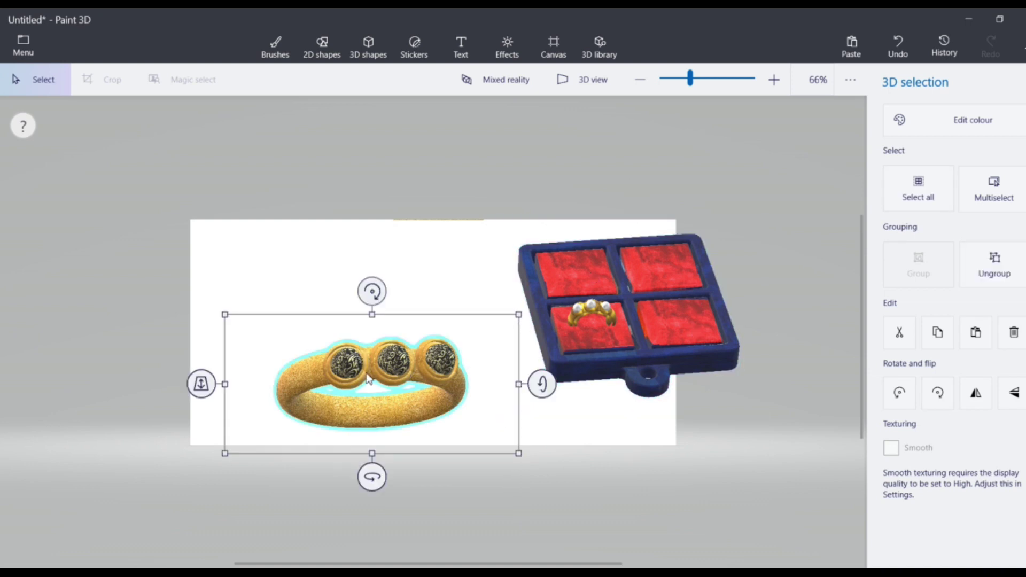
Search the 3D library for "hand" and insert the open-palm model named Hand.
{"action": "left_click", "coordinate": [593, 57]}
{"action": "left_click", "coordinate": [803, 110]}
{"action": "key", "text": "BackSpace"}
{"action": "key", "text": "BackSpace"}
{"action": "key", "text": "BackSpace"}
{"action": "key", "text": "BackSpace"}
{"action": "type", "text": "ha"}
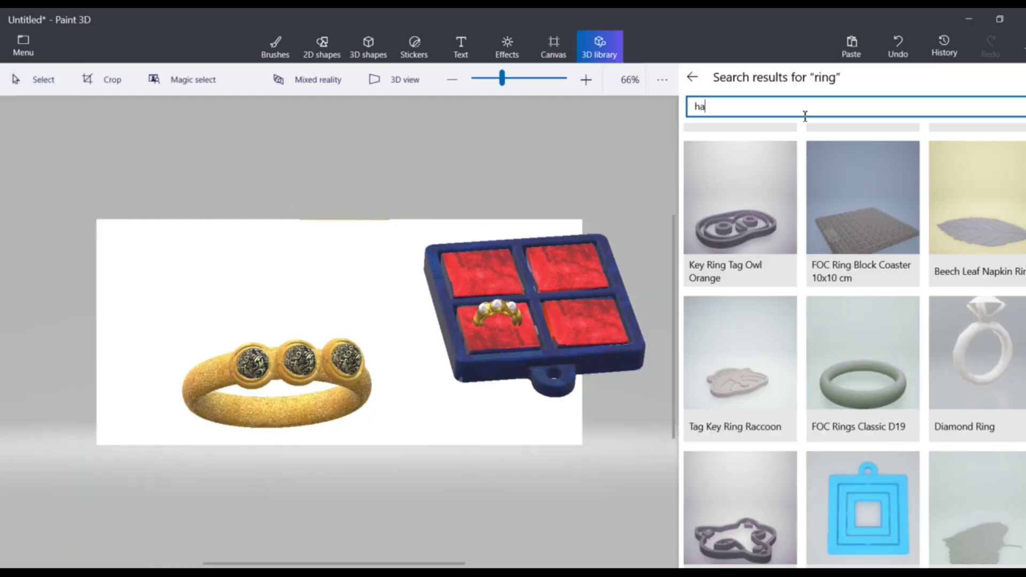
{"action": "type", "text": "nd"}
{"action": "key", "text": "Return"}
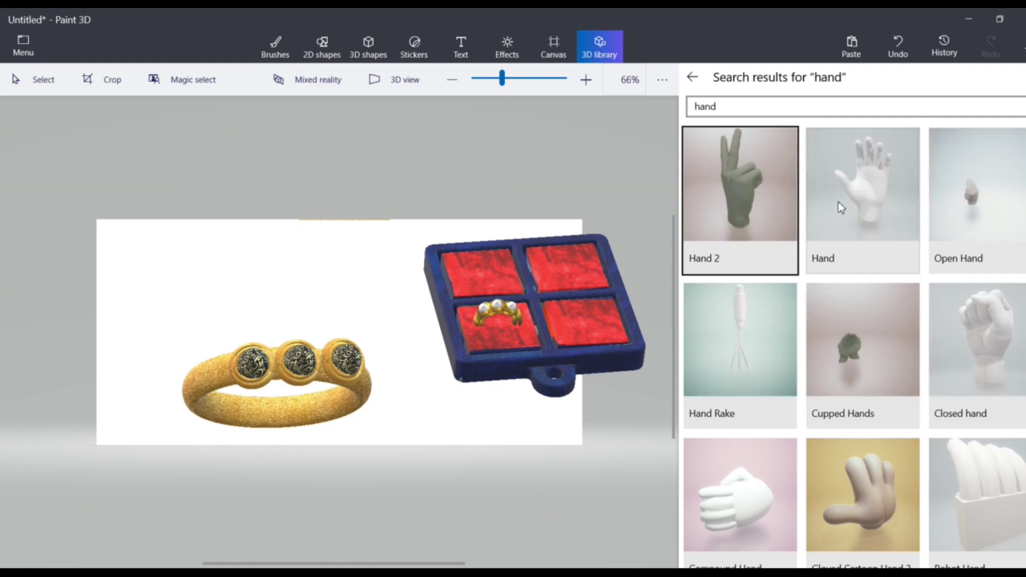
{"action": "left_click", "coordinate": [855, 213]}
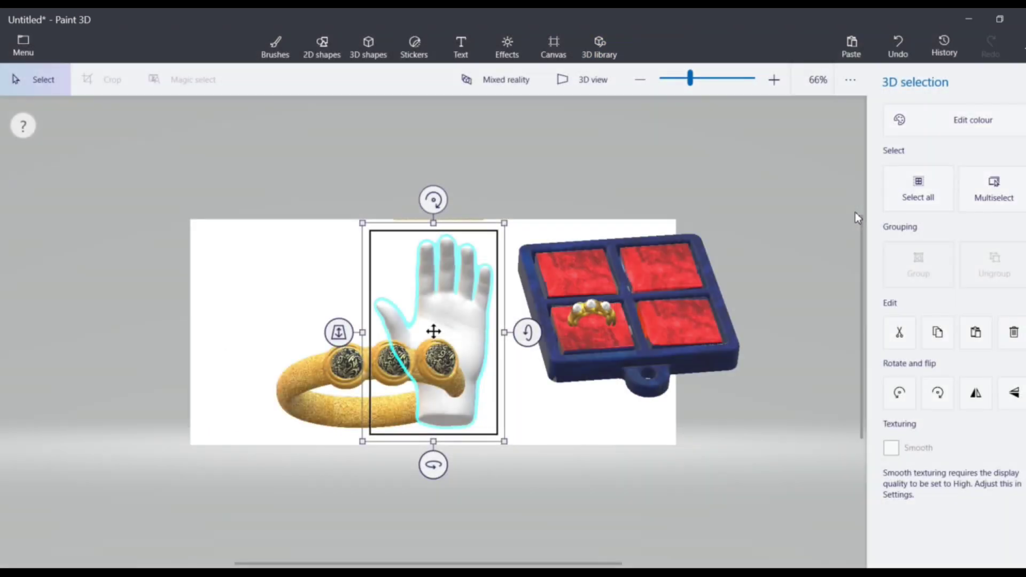
Move the hand model clear of the ring to its left and recolour it gloss black.
{"action": "left_click_drag", "start_coordinate": [855, 213], "coordinate": [611, 204]}
{"action": "left_click", "coordinate": [414, 47]}
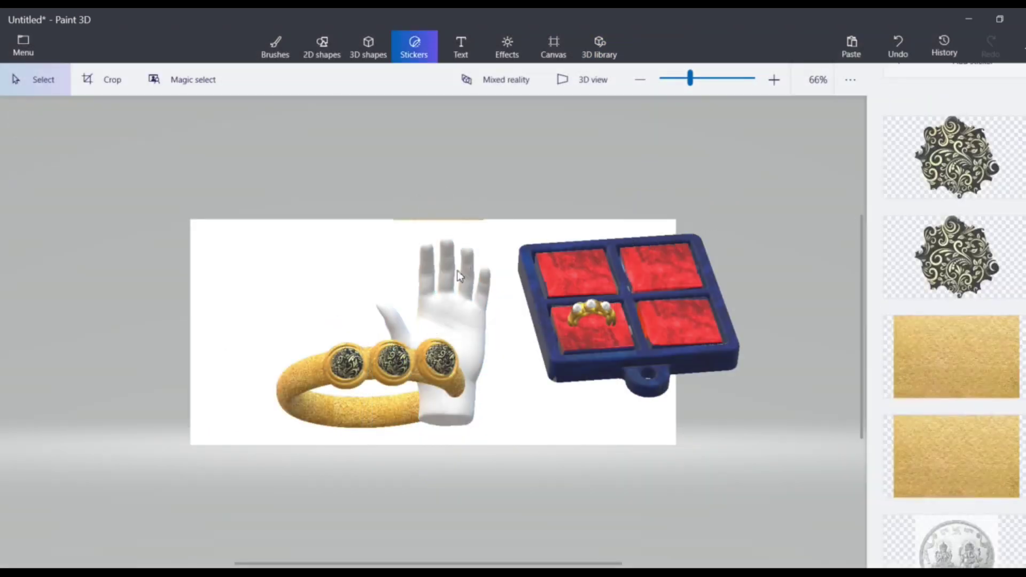
{"action": "left_click", "coordinate": [463, 333]}
{"action": "left_click_drag", "start_coordinate": [462, 332], "coordinate": [267, 315]}
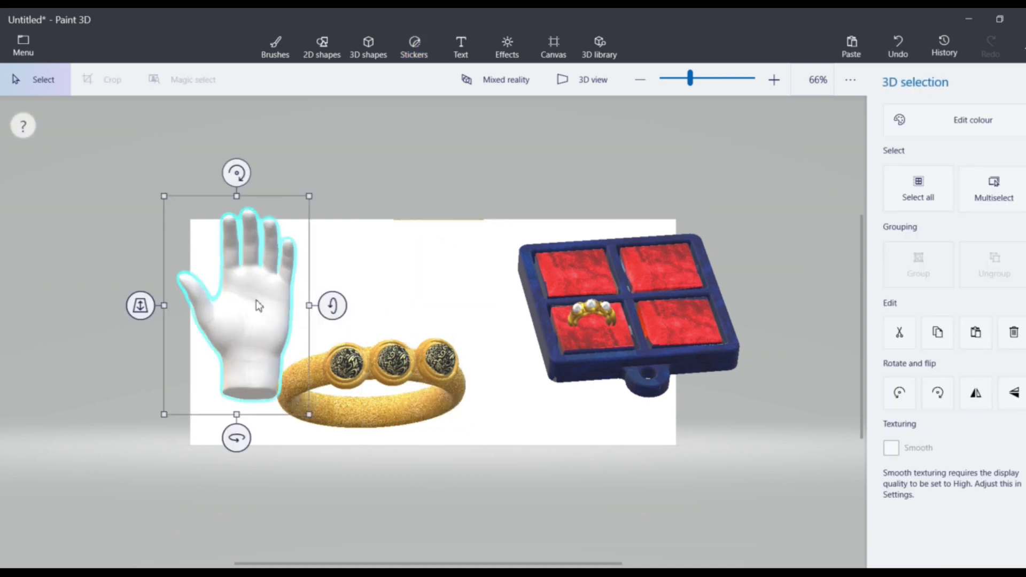
{"action": "left_click", "coordinate": [973, 126]}
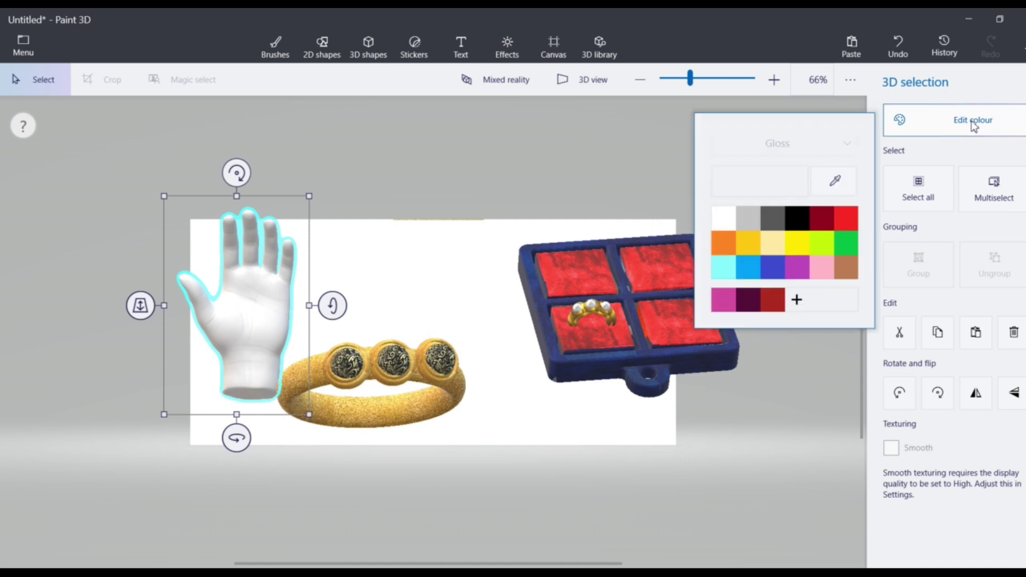
{"action": "left_click", "coordinate": [795, 219]}
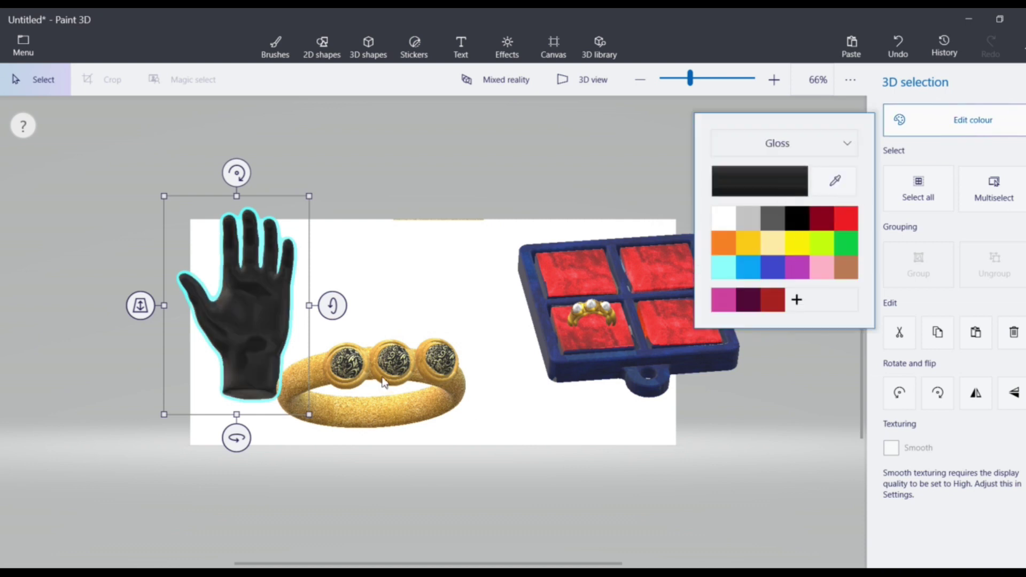
Turn the black hand to show its back, then move the medallion ring over its fingers and scale it down.
{"action": "left_click", "coordinate": [273, 342]}
{"action": "left_click_drag", "start_coordinate": [236, 437], "coordinate": [372, 451]}
{"action": "left_click_drag", "start_coordinate": [423, 362], "coordinate": [277, 185]}
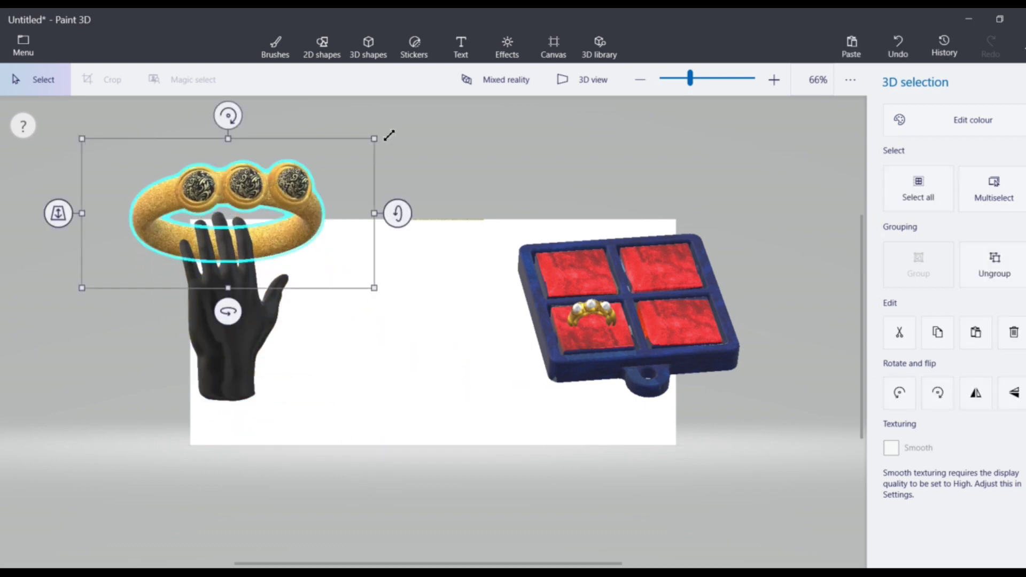
{"action": "left_click_drag", "start_coordinate": [376, 141], "coordinate": [255, 183]}
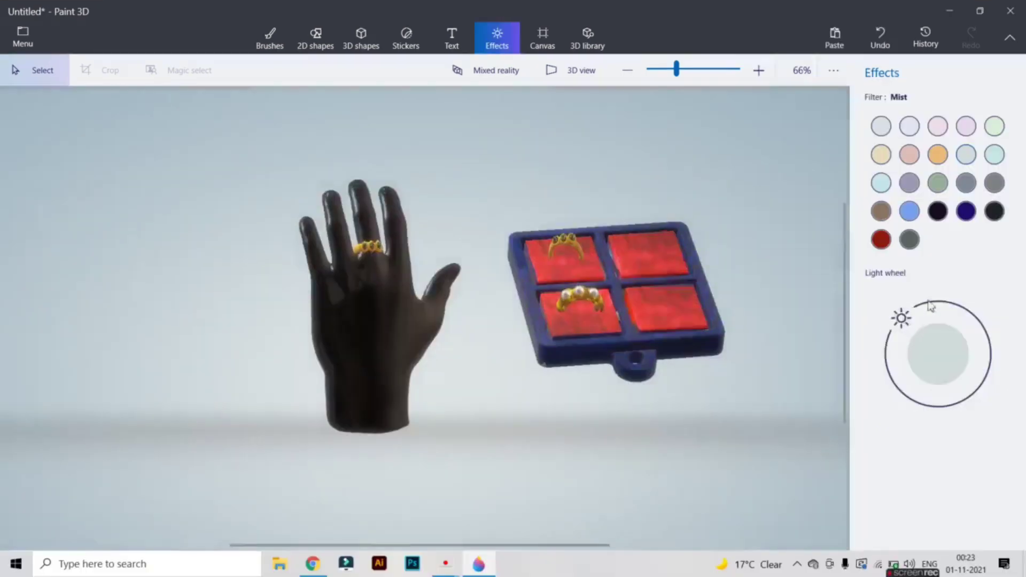
Rotate the scene's light source around to the lowest point of the light wheel.
{"action": "left_click_drag", "start_coordinate": [978, 316], "coordinate": [935, 405]}
{"action": "left_click_drag", "start_coordinate": [866, 384], "coordinate": [938, 391]}
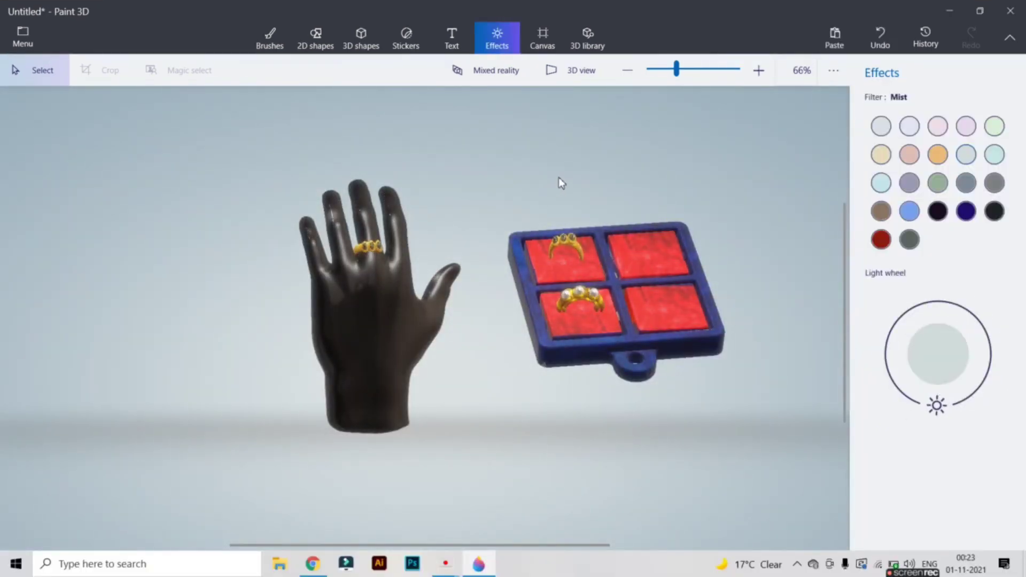
Widen the medallion ring on the frame's upper-left velvet panel slightly and turn it to sit at an angle.
{"action": "left_click", "coordinate": [579, 249]}
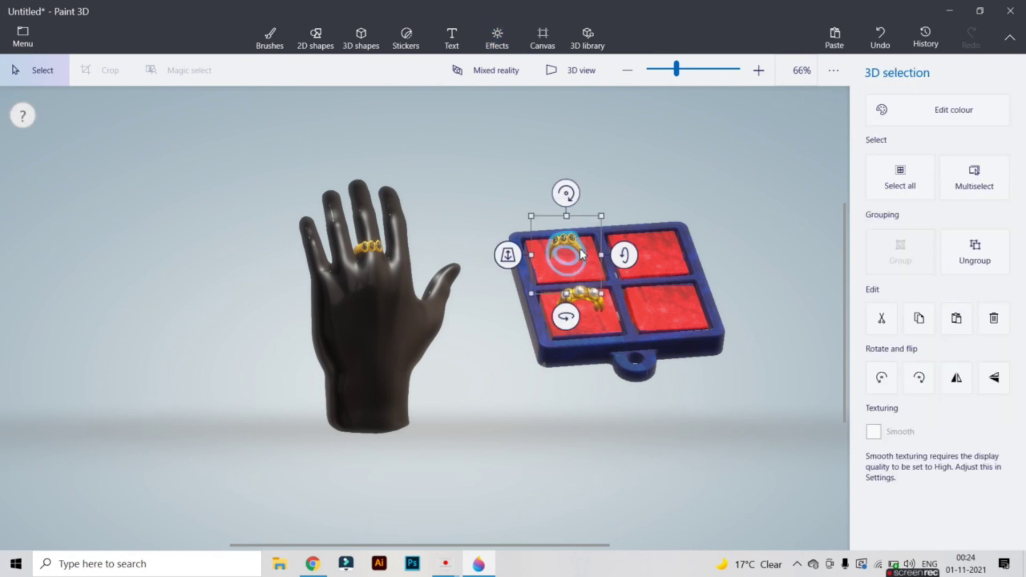
{"action": "left_click_drag", "start_coordinate": [600, 255], "coordinate": [610, 254]}
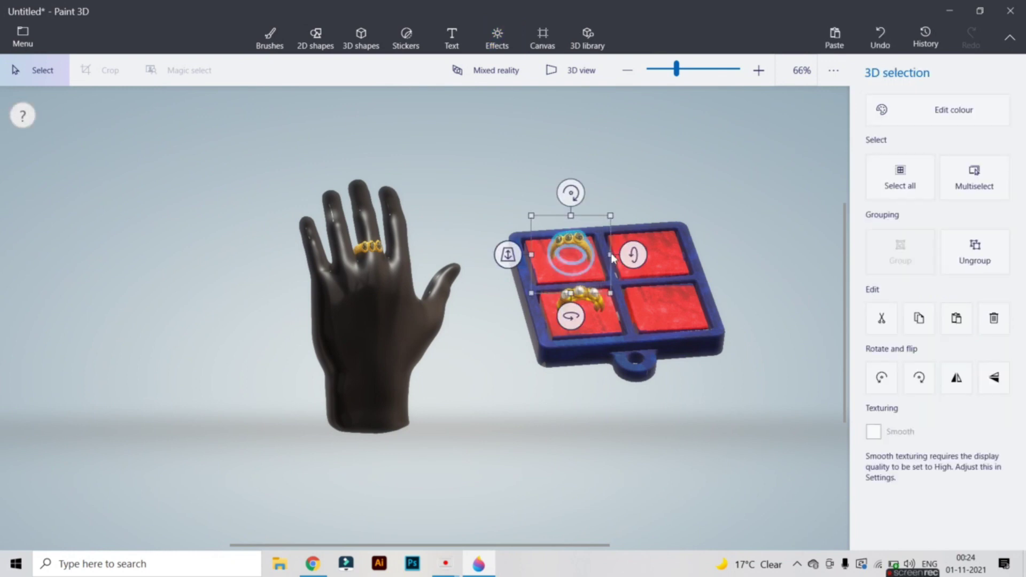
{"action": "left_click_drag", "start_coordinate": [571, 310], "coordinate": [580, 319]}
{"action": "left_click", "coordinate": [647, 195]}
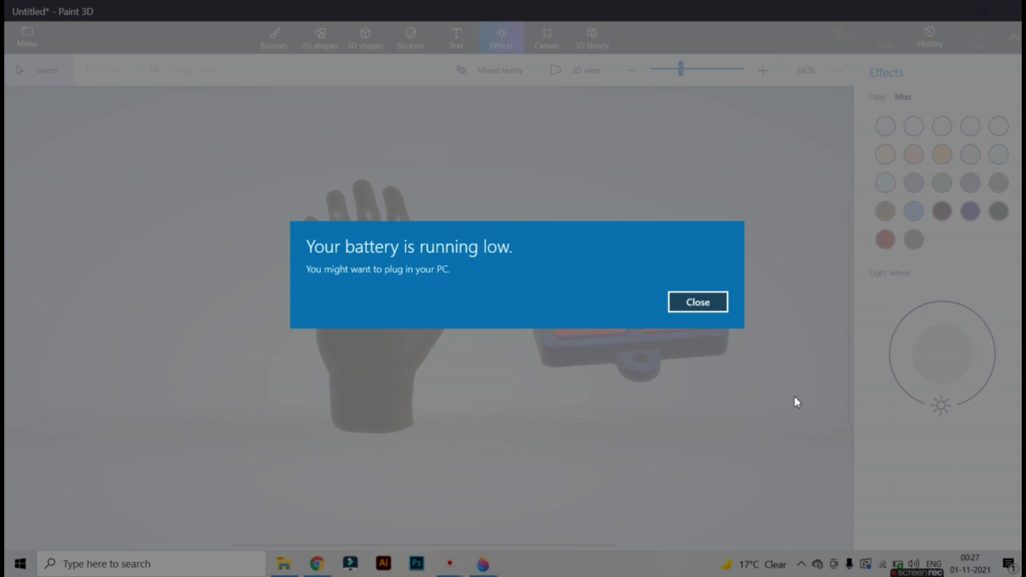
Dismiss the low-battery notice and save a copy of the scene as an MP4 video named ring with the Swing animation.
{"action": "left_click", "coordinate": [696, 299]}
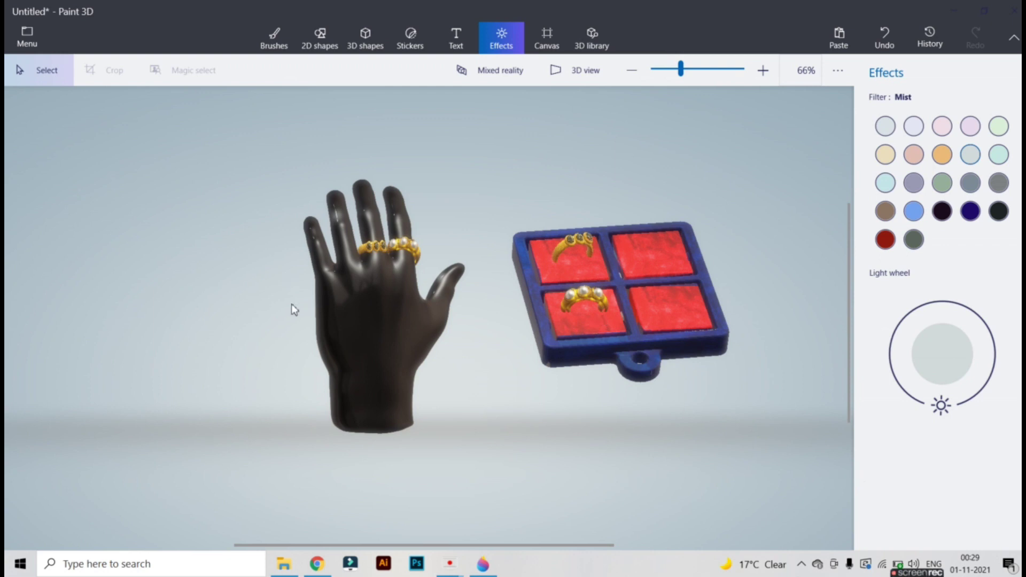
{"action": "left_click", "coordinate": [25, 36]}
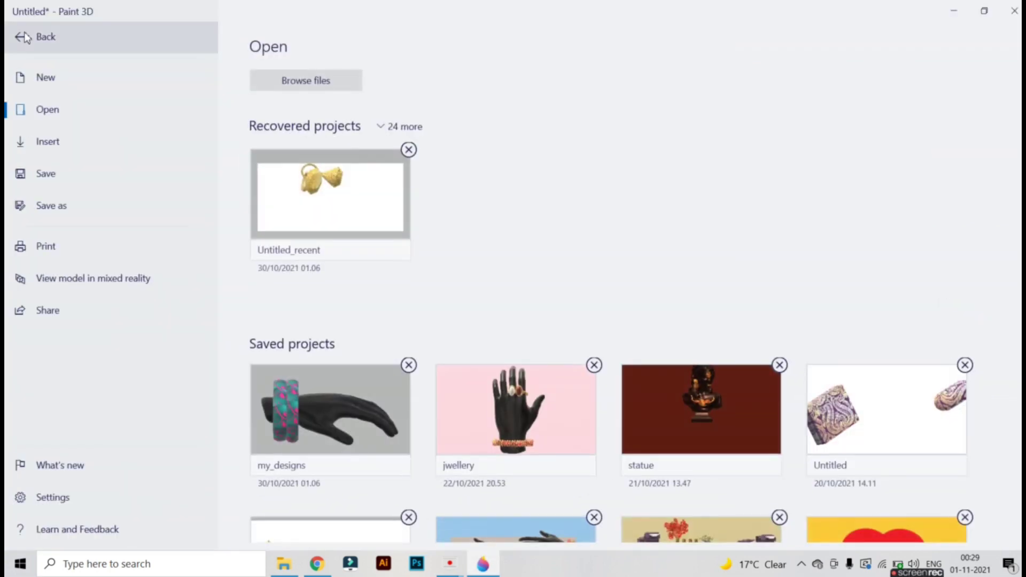
{"action": "left_click", "coordinate": [53, 207]}
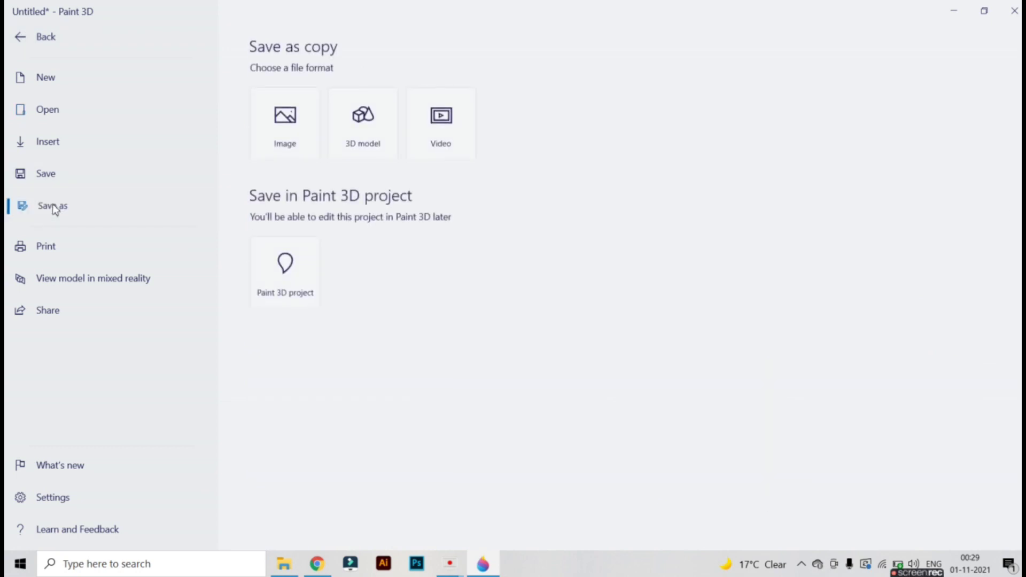
{"action": "left_click", "coordinate": [440, 123]}
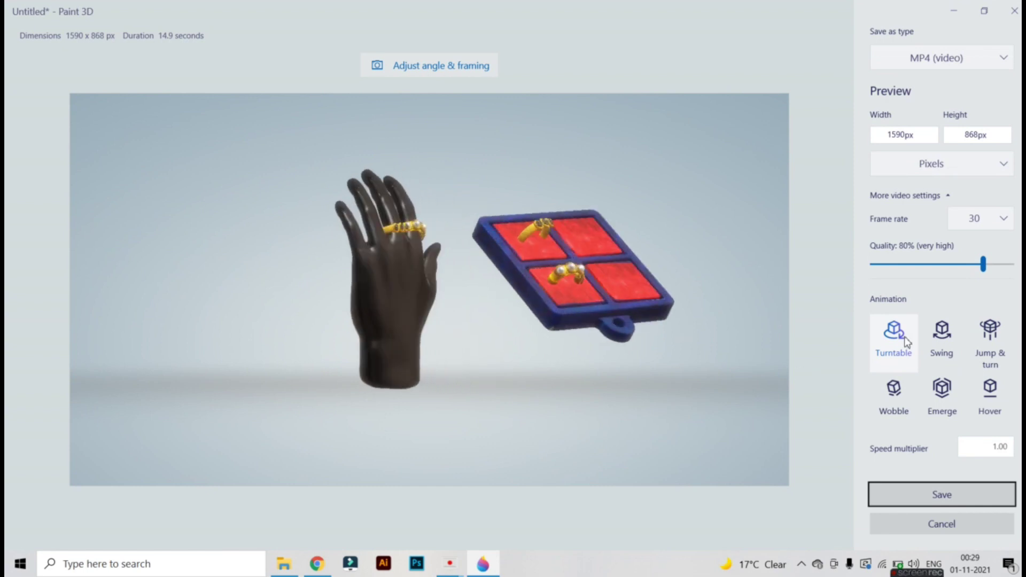
{"action": "left_click", "coordinate": [942, 342]}
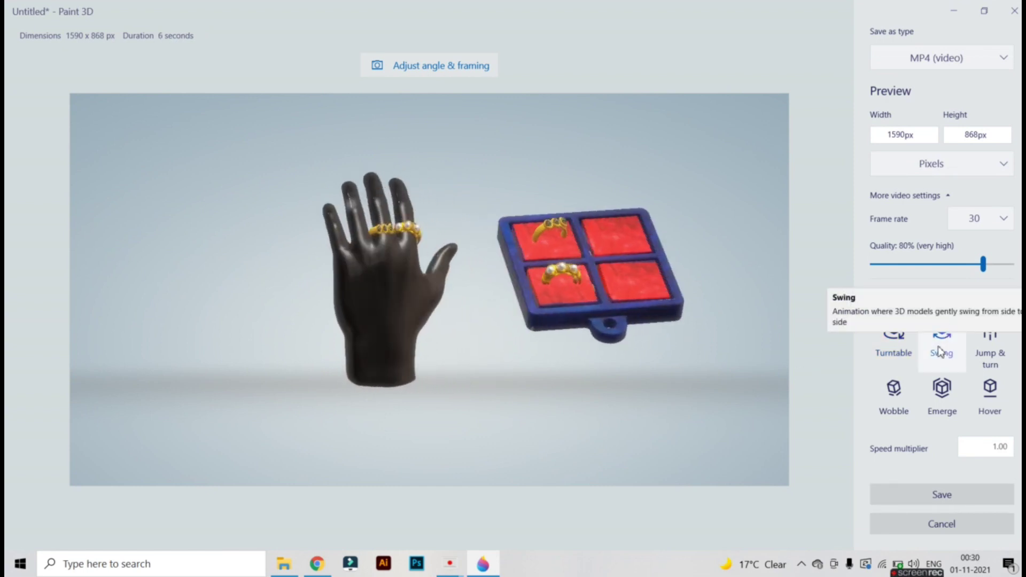
{"action": "left_click", "coordinate": [941, 494]}
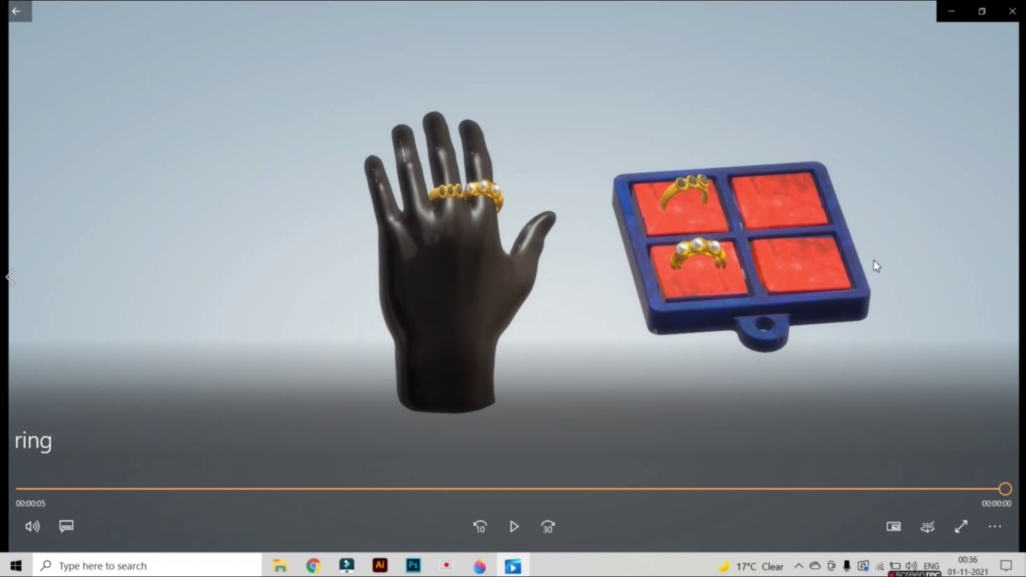
Play the exported ring video in the video player to review the swing animation.
{"action": "left_click", "coordinate": [516, 526]}
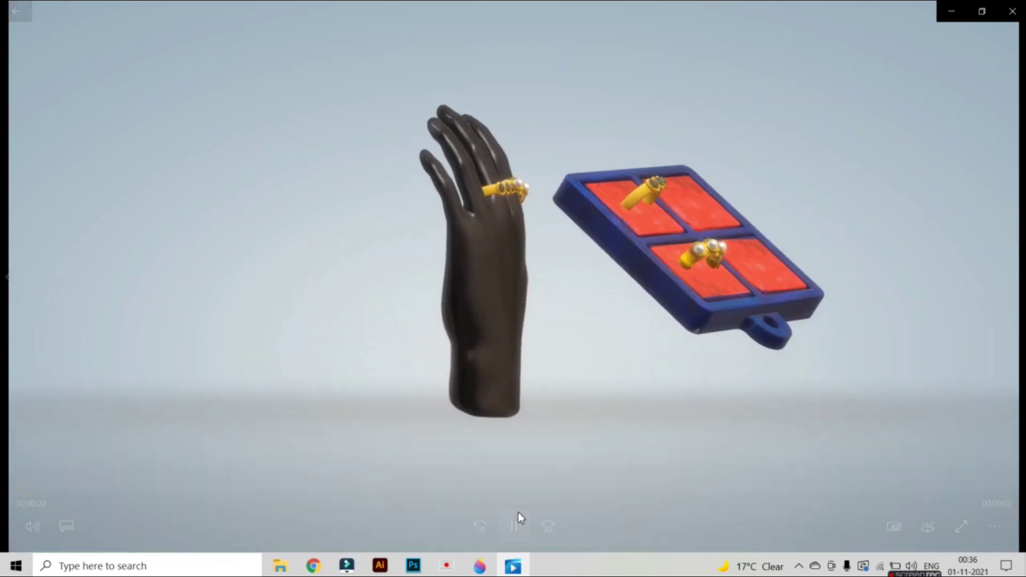